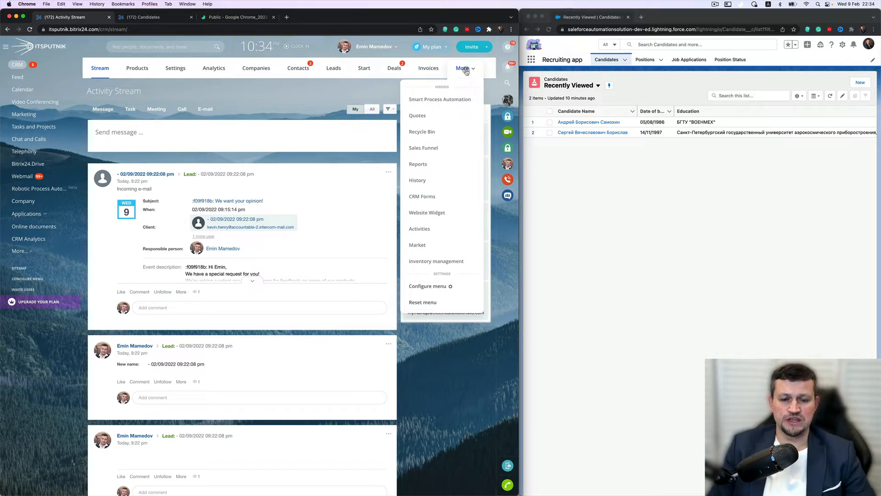
# Step: Show the Position Status page of the Salesforce recruiting app to examine the positions and their statuses
pyautogui.click(466, 71)
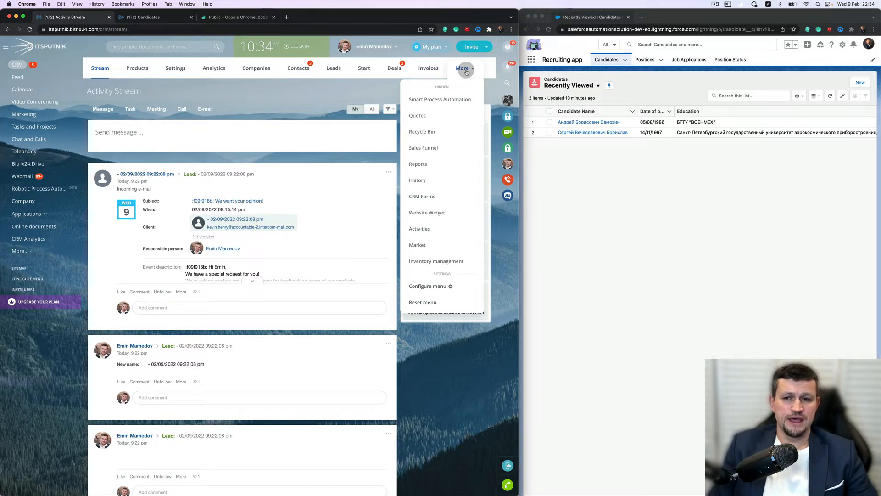
pyautogui.click(633, 214)
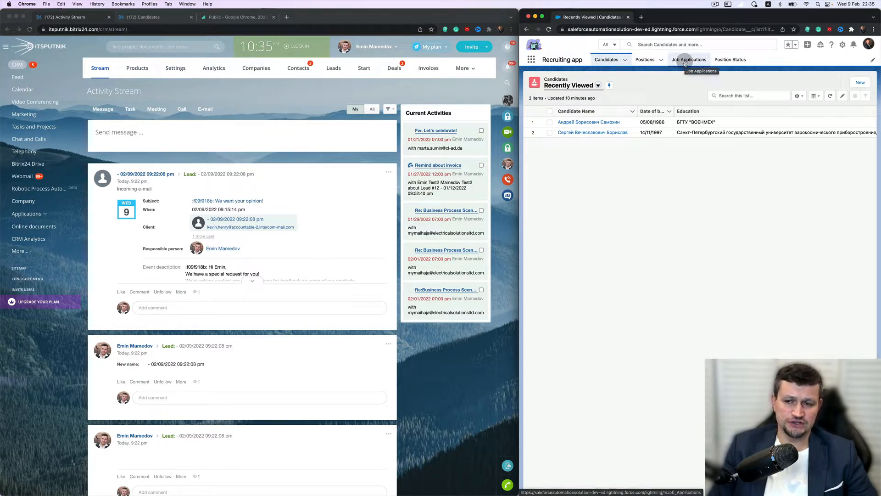
pyautogui.click(730, 60)
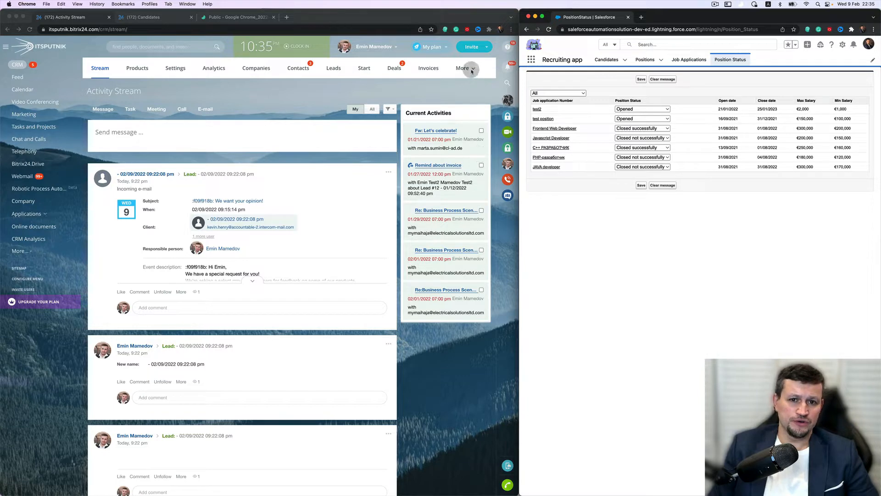
# Step: Switch to Bitrix24, open the CRM's Smart Process Automation list and dismiss the e-mail notification
pyautogui.click(13, 64)
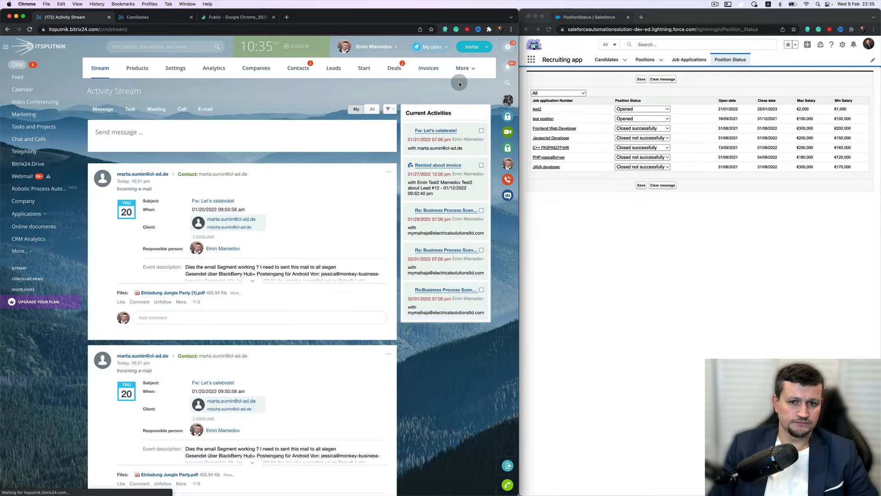
pyautogui.click(465, 72)
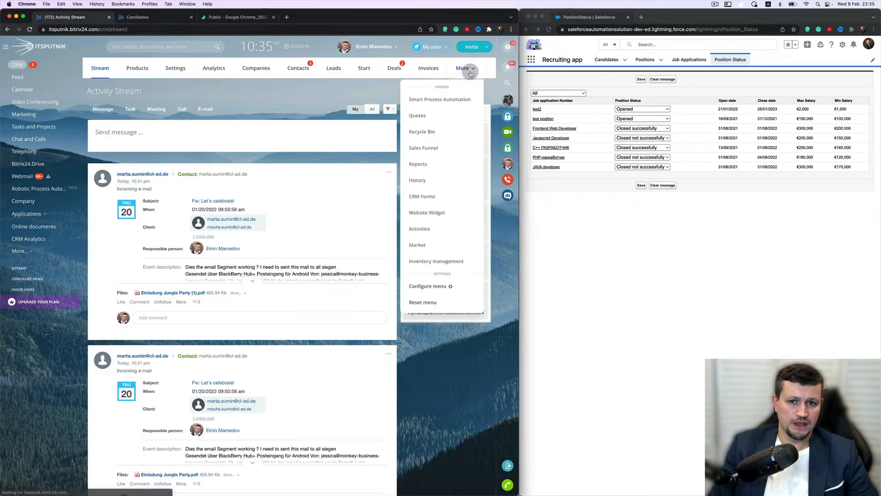
pyautogui.click(459, 97)
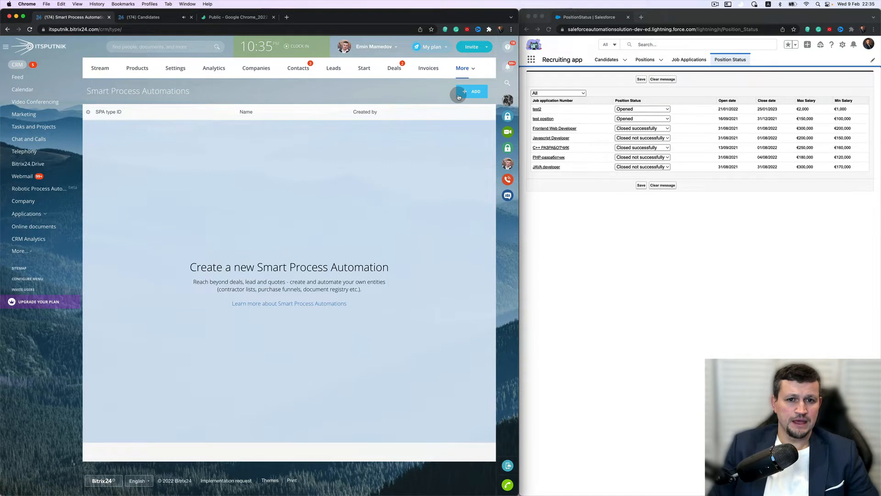
pyautogui.click(475, 76)
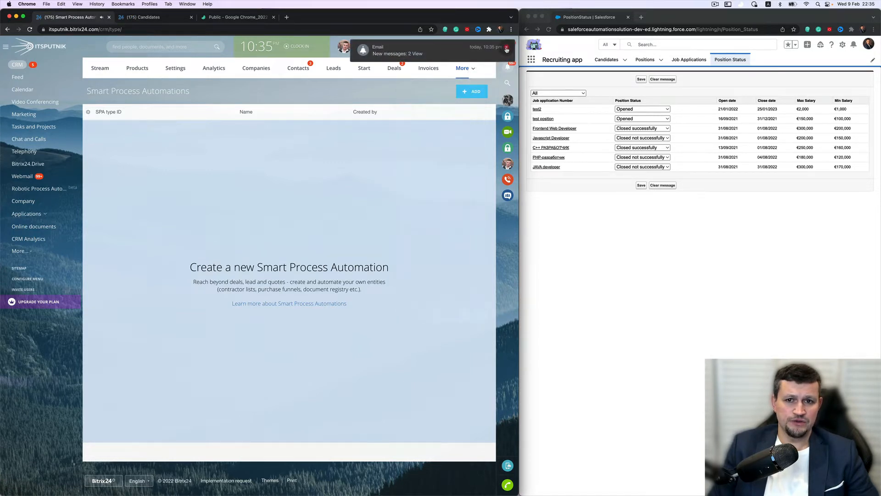
pyautogui.click(507, 47)
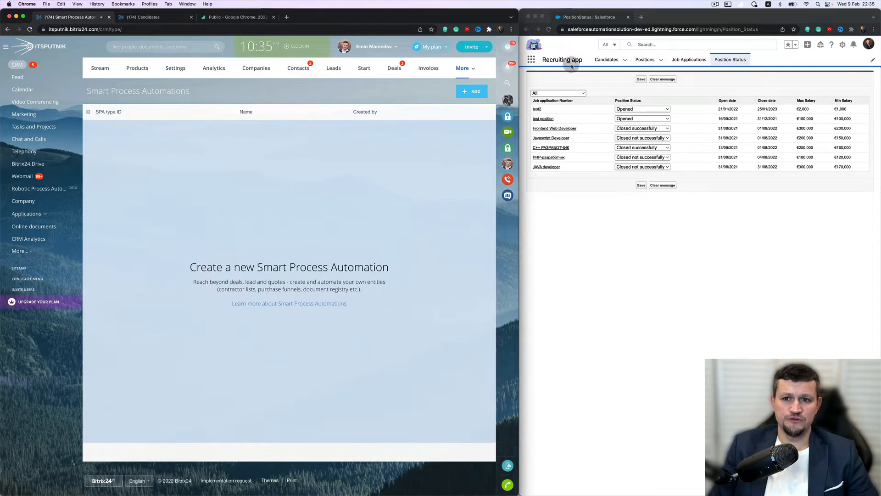
# Step: Add a new Smart Process Automation and name it Candidates
pyautogui.click(479, 79)
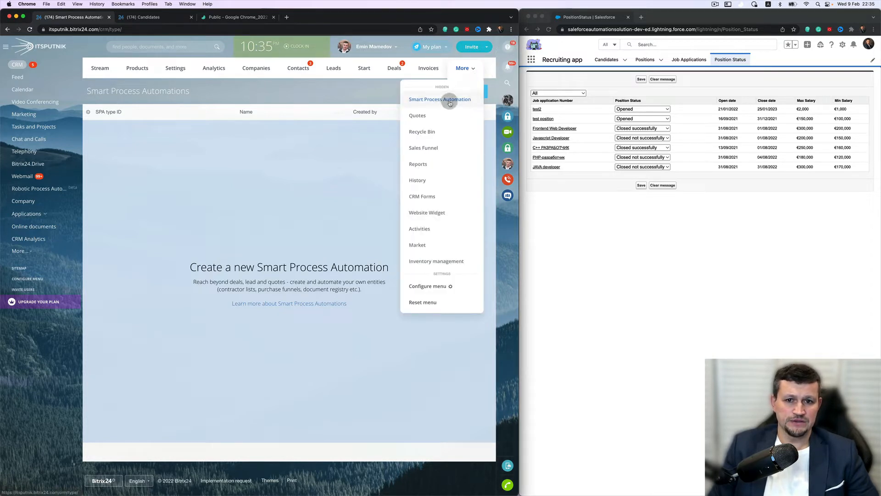
pyautogui.click(483, 92)
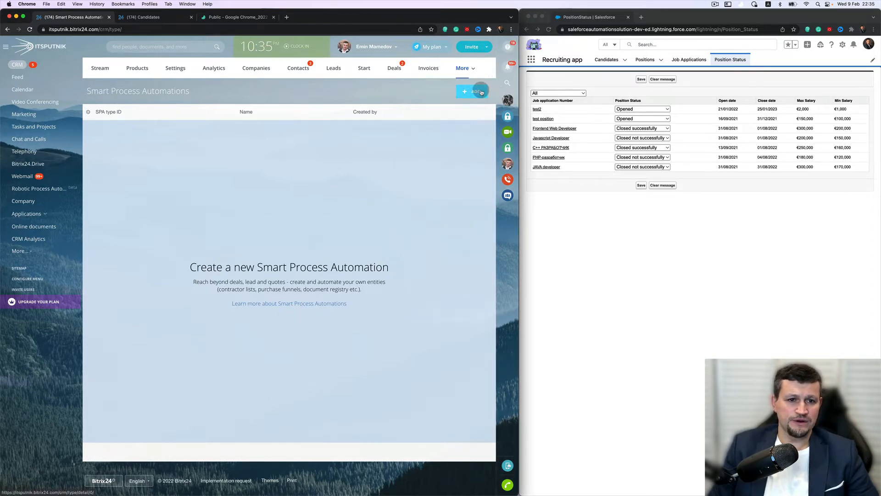
pyautogui.click(454, 97)
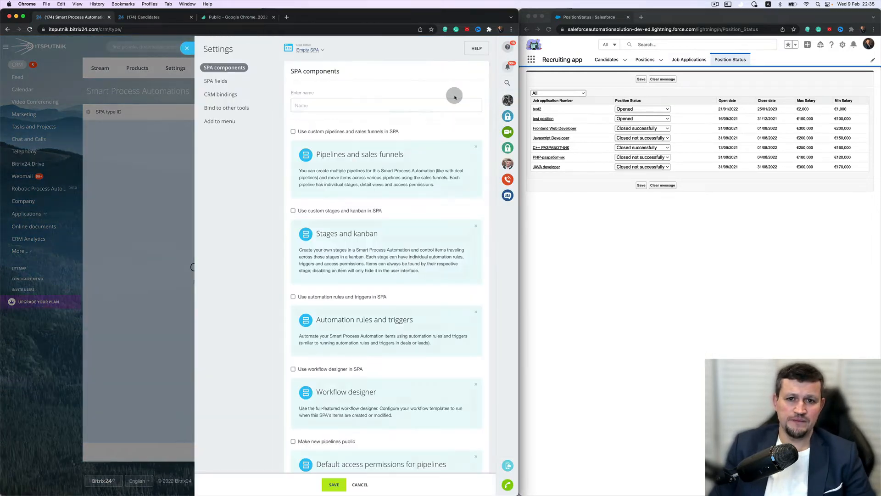
pyautogui.click(433, 107)
pyautogui.write('Can')
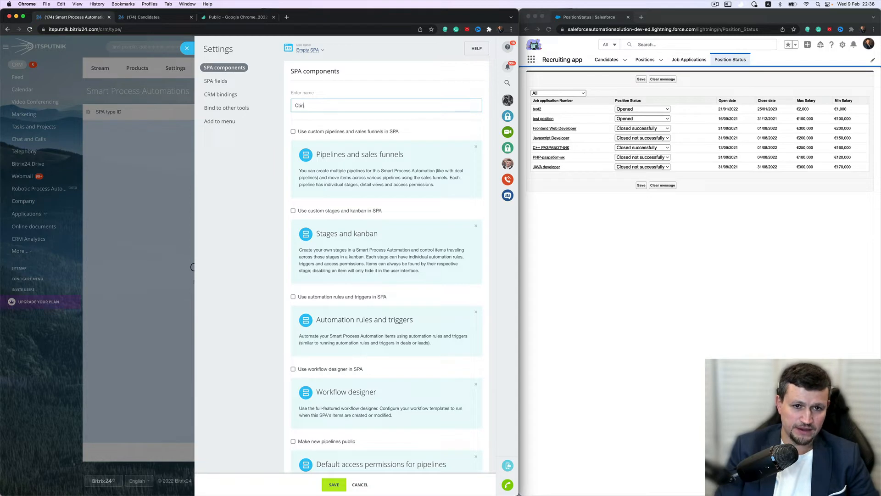
pyautogui.write('dida')
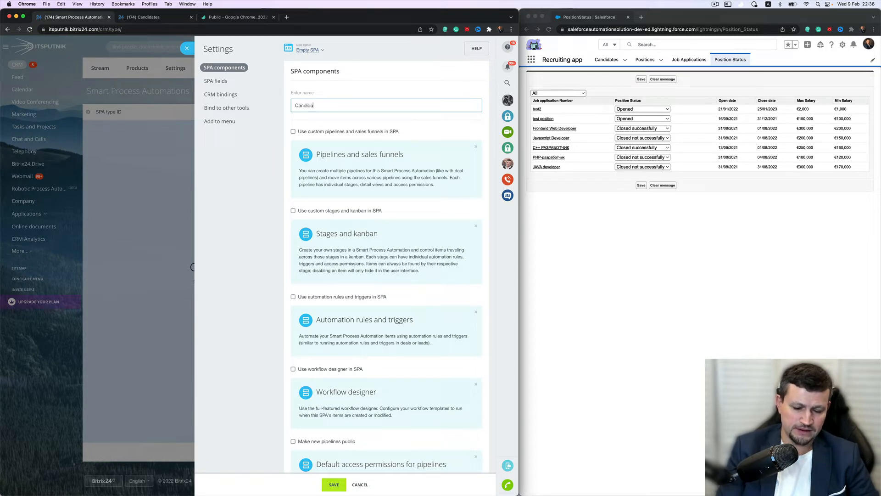
pyautogui.write('tes')
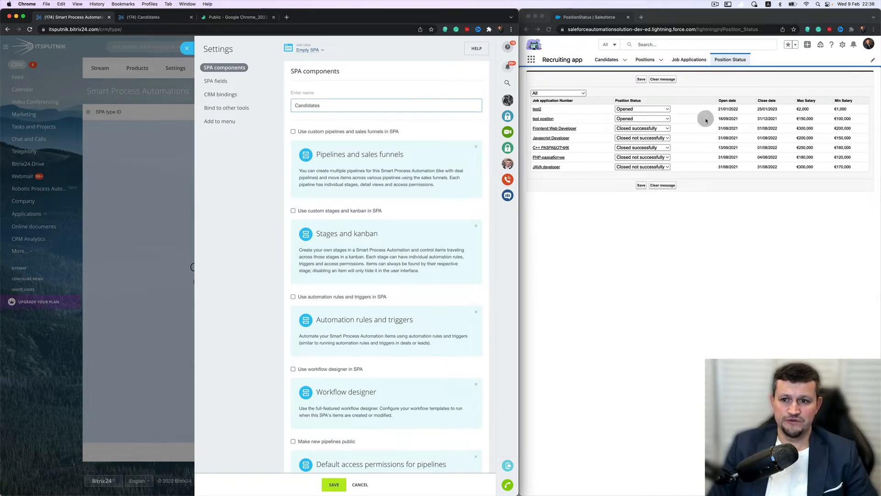
# Step: Enable the "Start date" "End date" and "Observers" fields for the Candidates SPA and turn on Use Recycle Bin
pyautogui.scroll(-2, 417, 181)
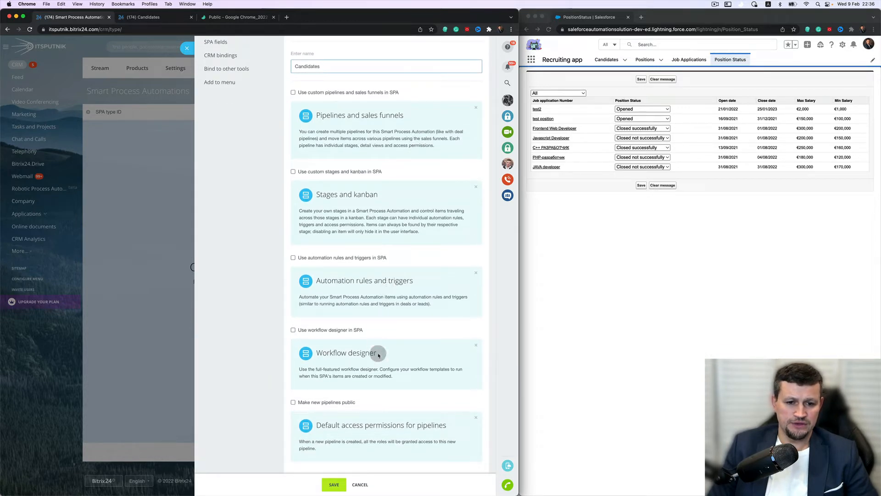
pyautogui.scroll(2, 372, 361)
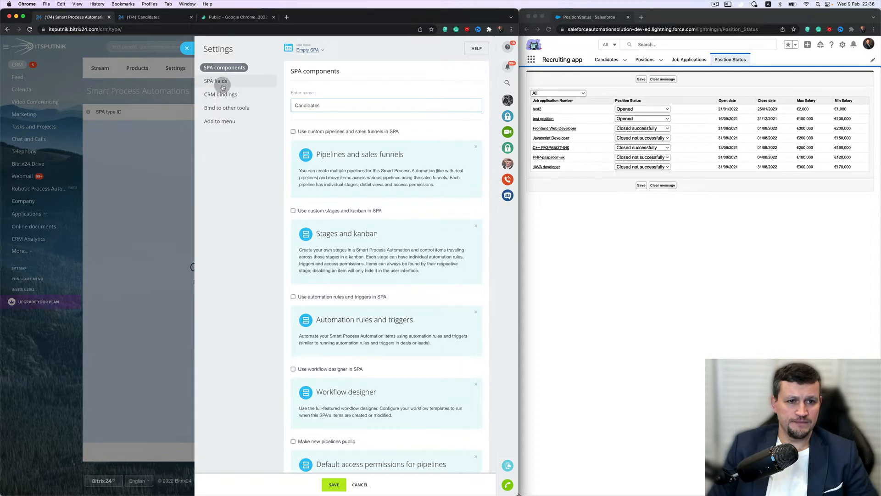
pyautogui.click(223, 86)
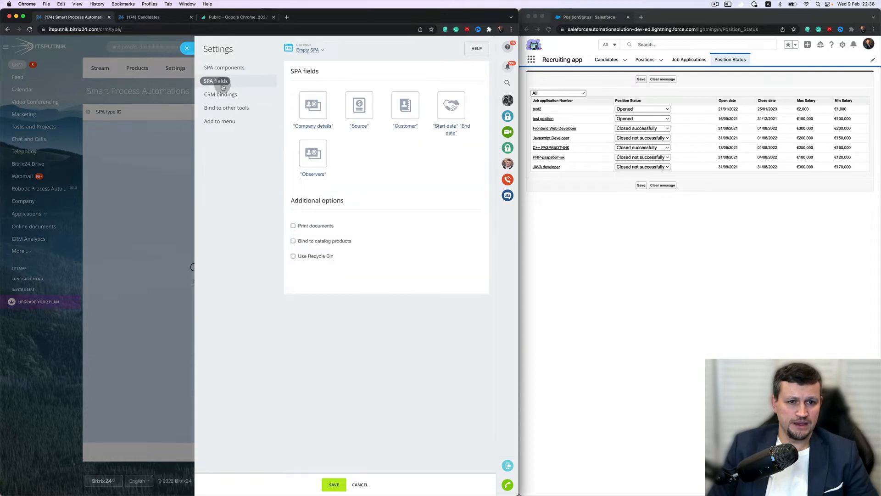
pyautogui.click(443, 116)
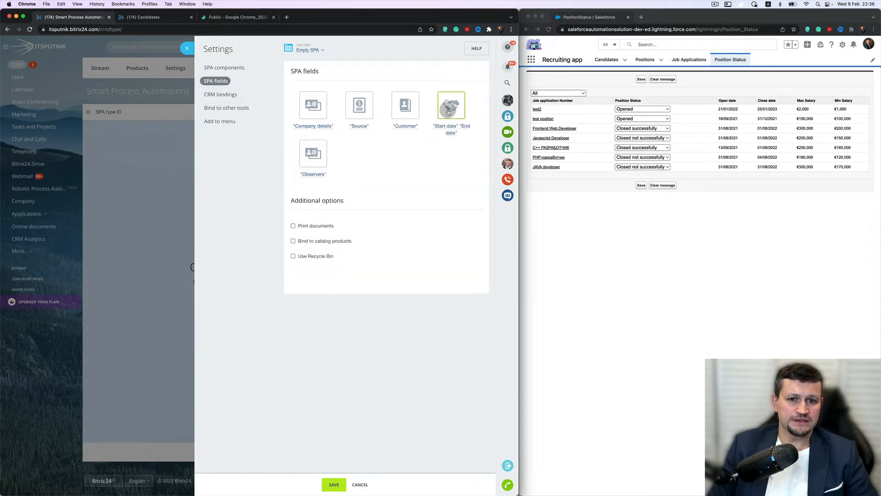
pyautogui.click(320, 161)
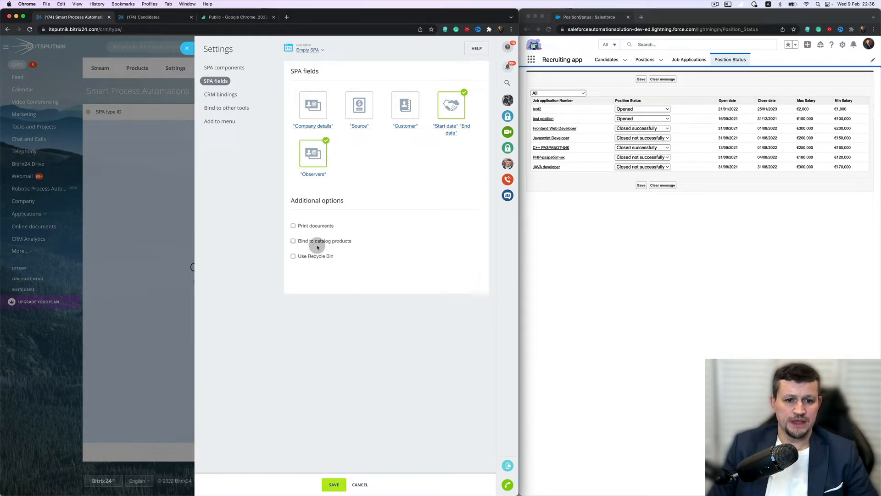
pyautogui.click(294, 257)
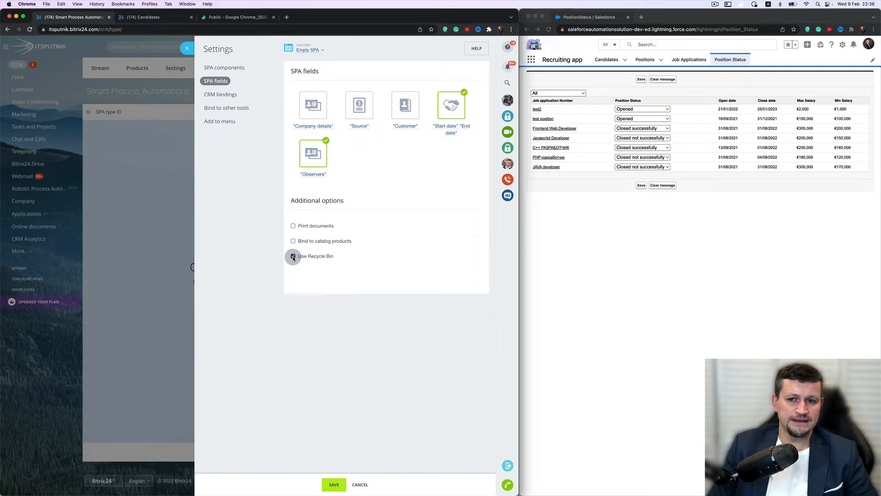
# Step: Enable custom stages and kanban in the Candidates SPA components
pyautogui.click(238, 68)
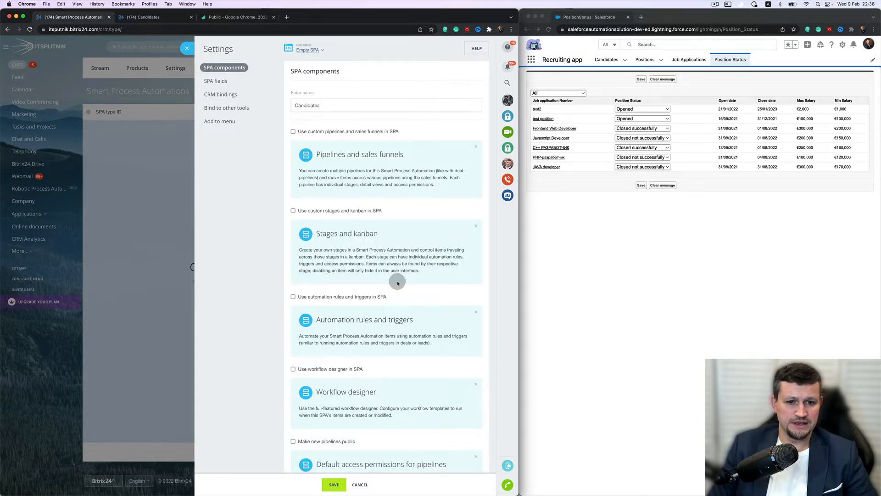
pyautogui.scroll(-2, 393, 257)
pyautogui.click(293, 172)
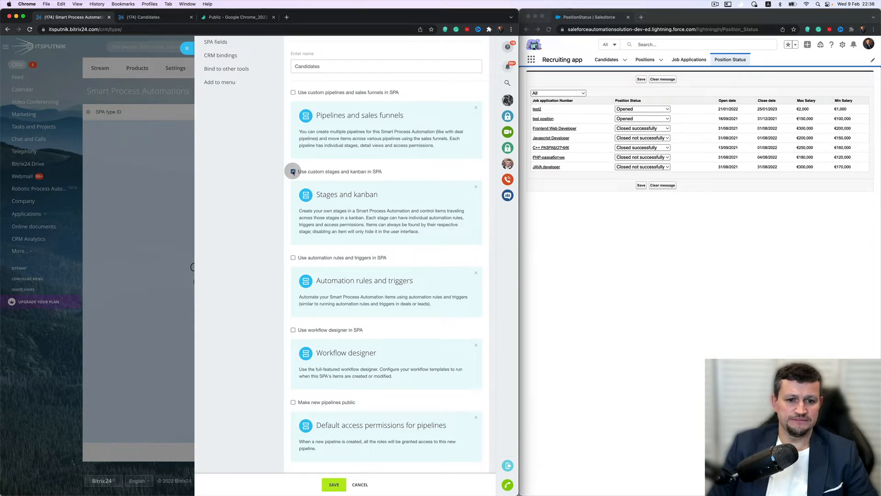
pyautogui.scroll(3, 237, 95)
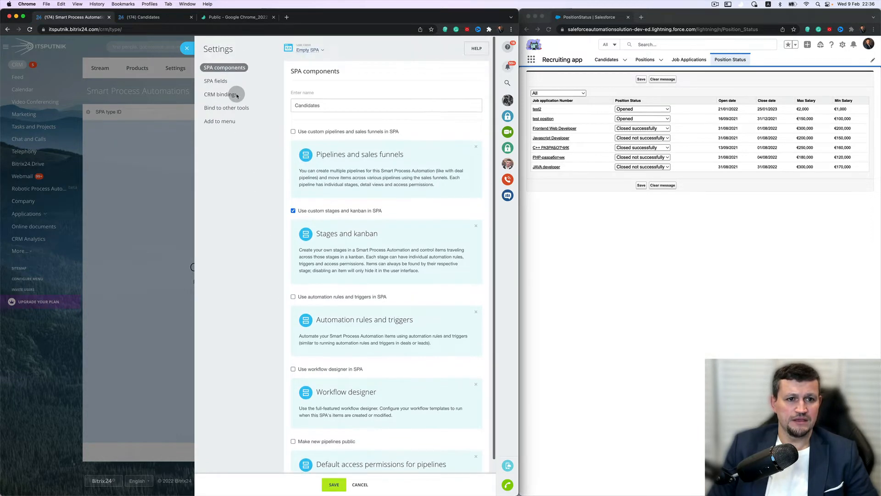
pyautogui.click(234, 95)
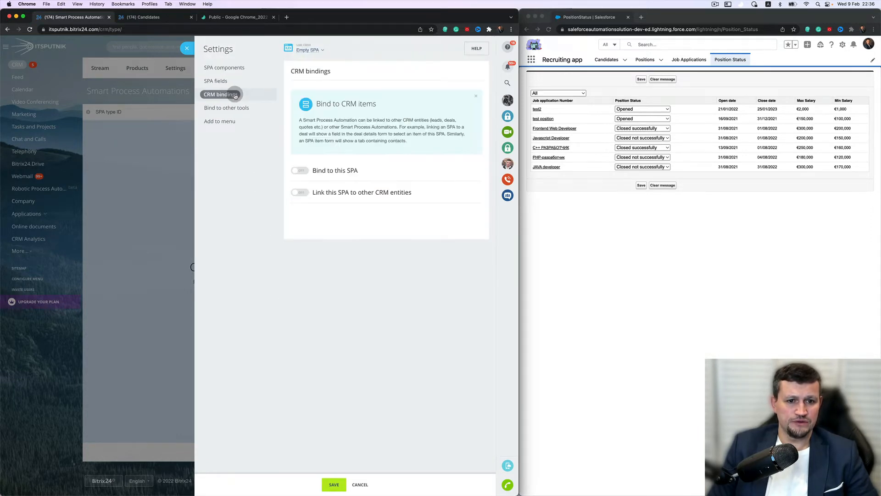
pyautogui.click(304, 171)
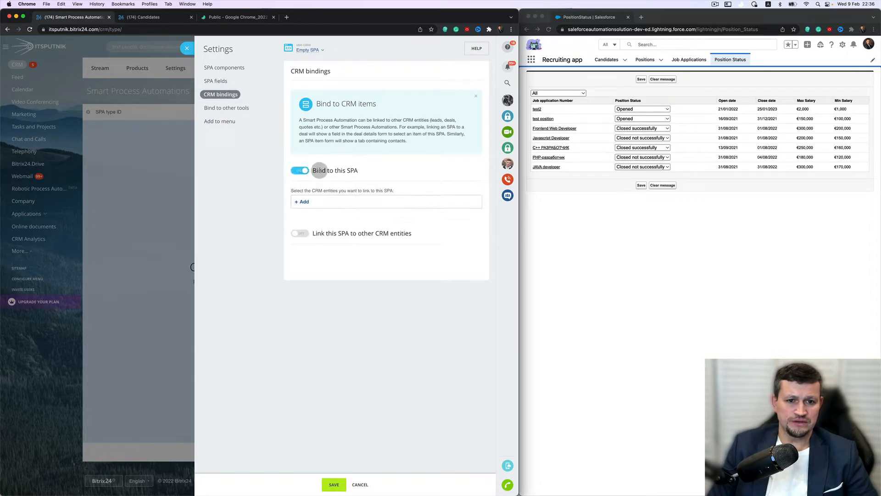
pyautogui.click(310, 202)
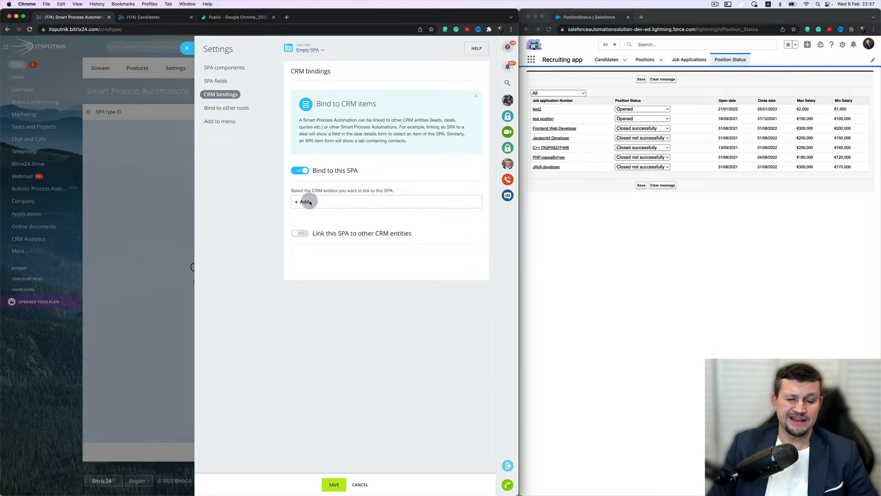
pyautogui.click(300, 170)
# Step: Review the Candidates SPA's tool-binding and menu settings and save the new Smart Process Automation
pyautogui.click(245, 109)
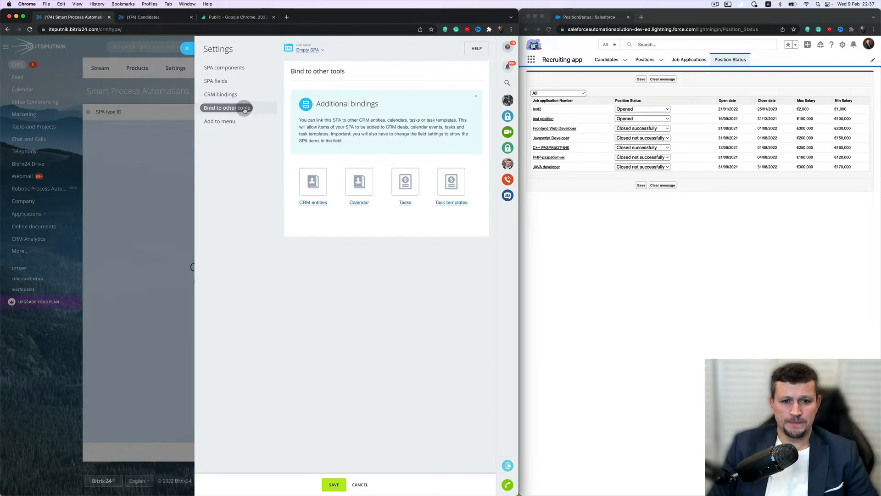
pyautogui.click(233, 121)
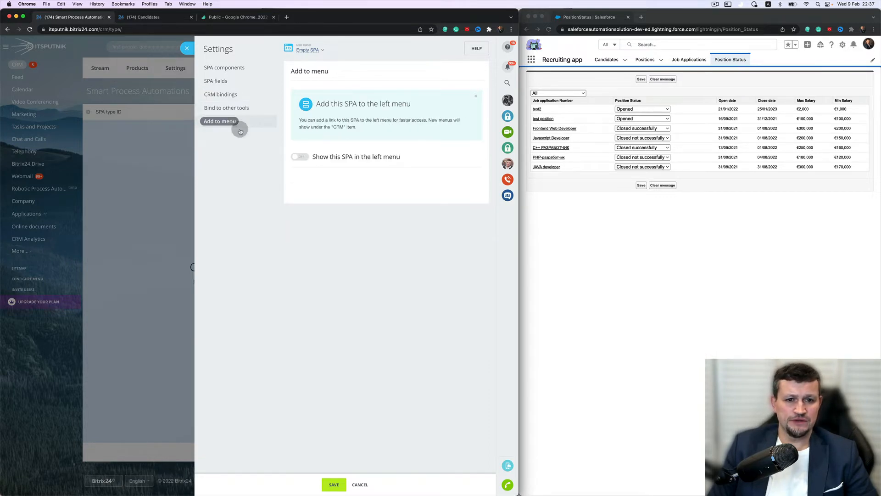
pyautogui.click(338, 484)
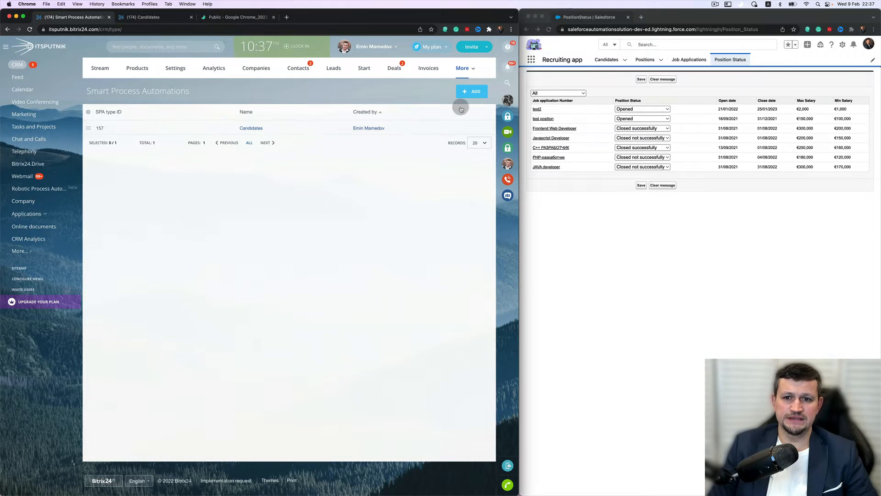
# Step: Examine the columns of the Candidates list in the Salesforce recruiting app, from candidate name through CV
pyautogui.click(605, 60)
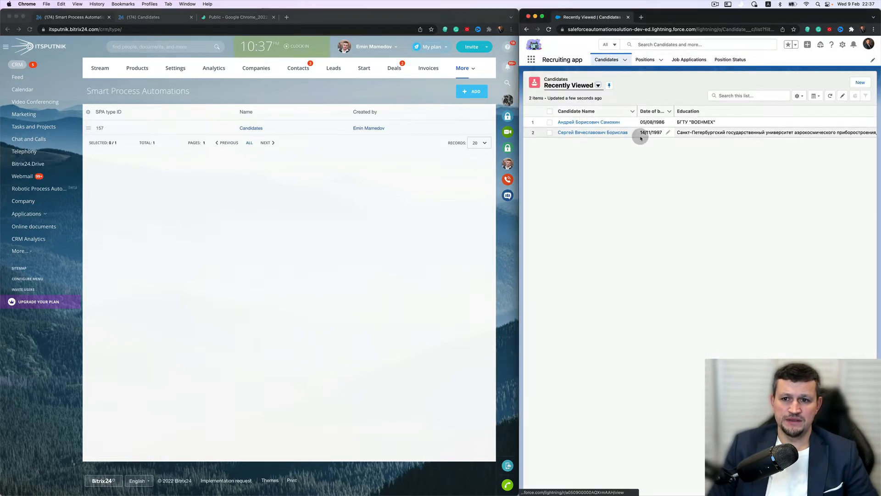
pyautogui.hscroll(3, 712, 130)
pyautogui.hscroll(-3, 712, 129)
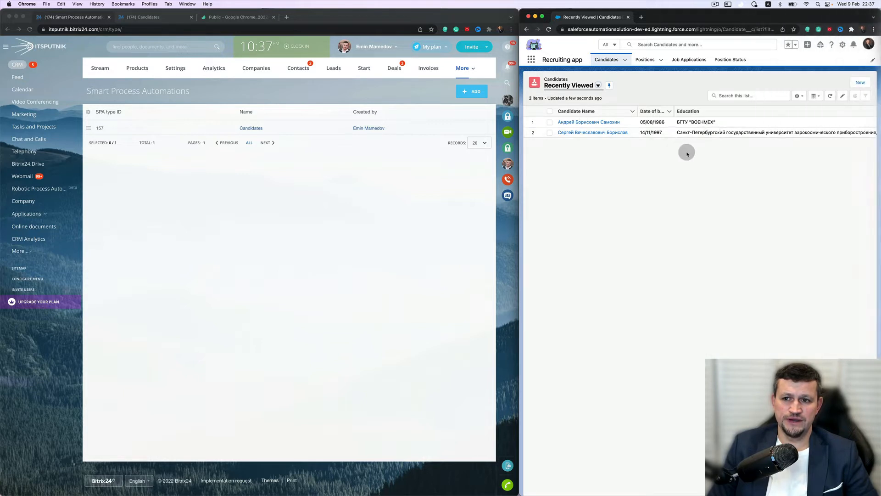
pyautogui.hscroll(1, 700, 133)
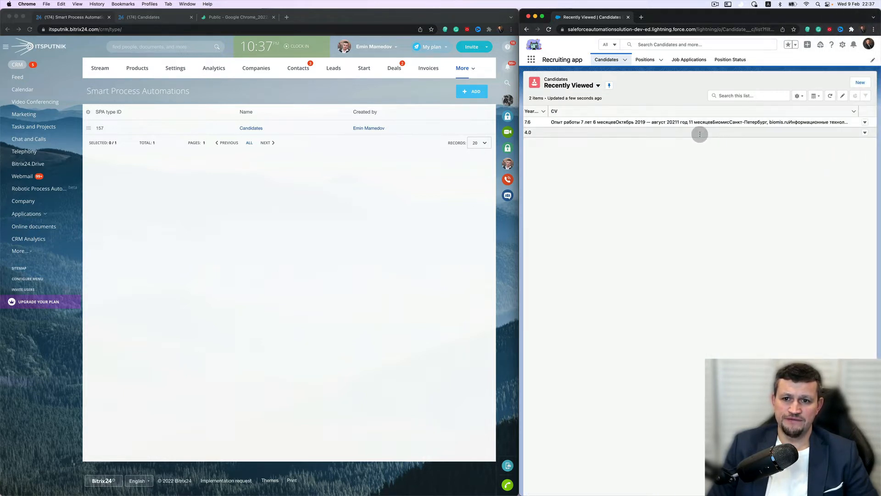
# Step: Create a required String field named Candidate Name in the Candidates SPA's field settings
pyautogui.click(88, 128)
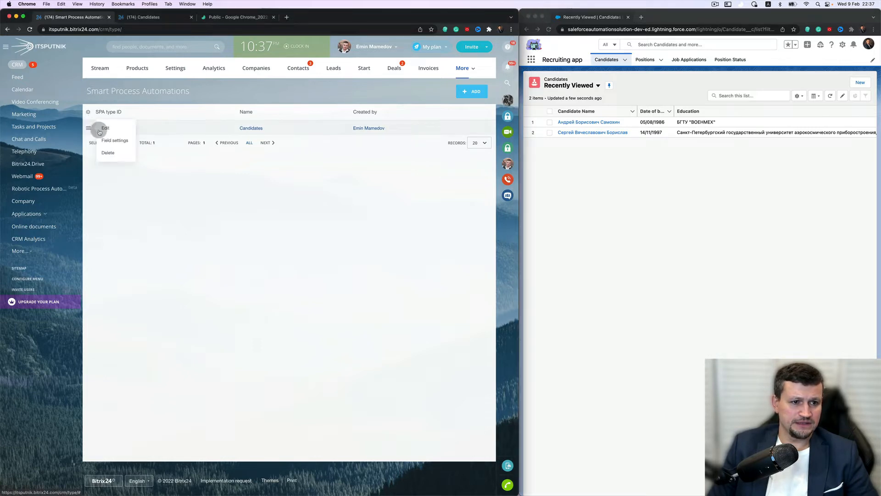
pyautogui.click(114, 140)
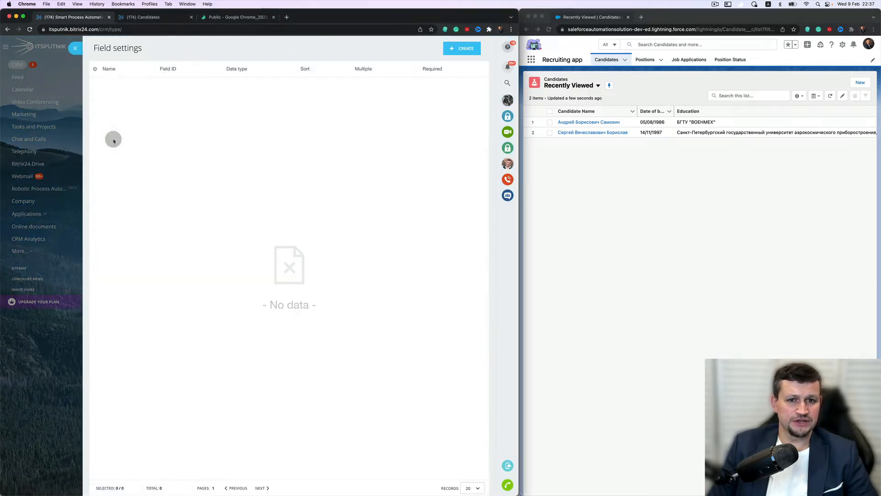
pyautogui.click(457, 49)
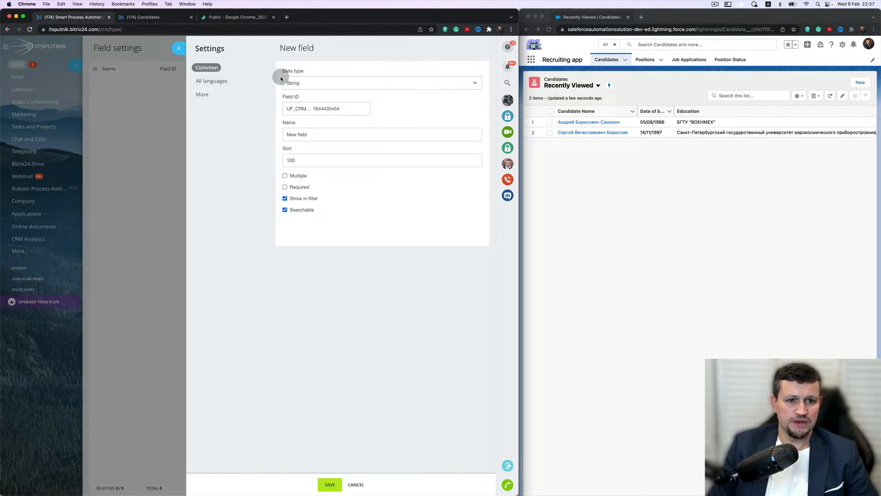
pyautogui.click(310, 84)
pyautogui.click(311, 85)
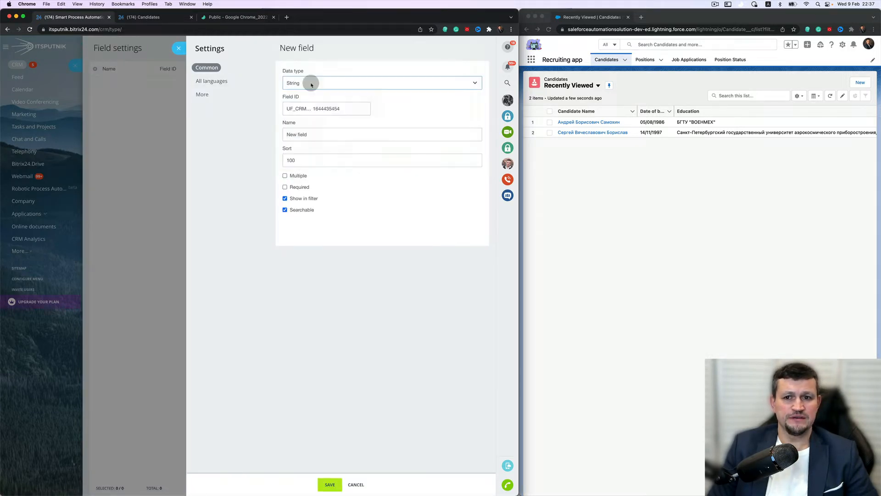
pyautogui.tripleClick(309, 129)
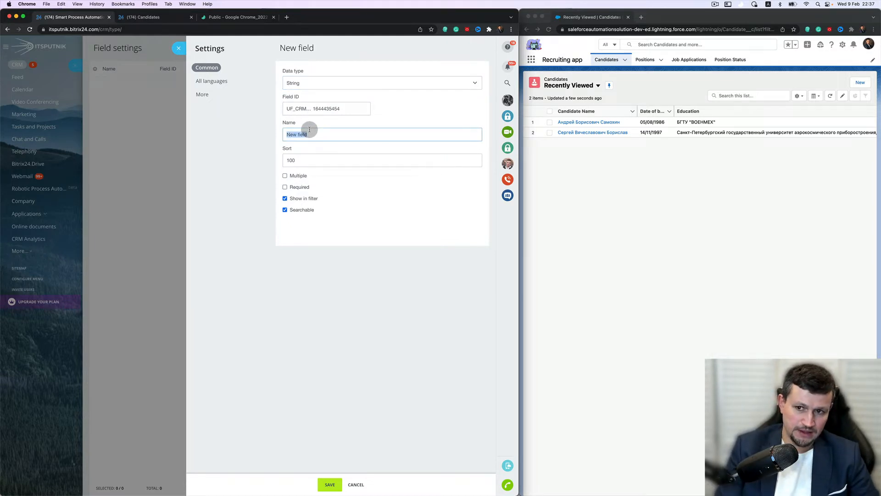
pyautogui.write('Candidate')
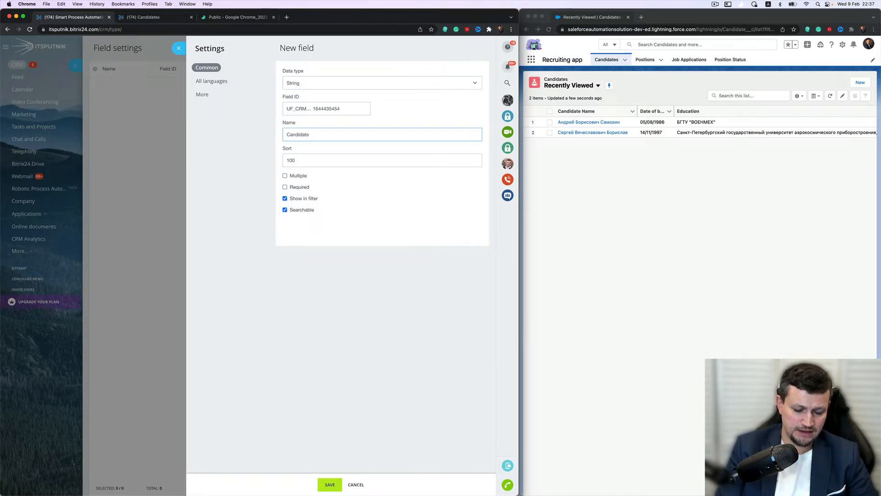
pyautogui.write(' Name')
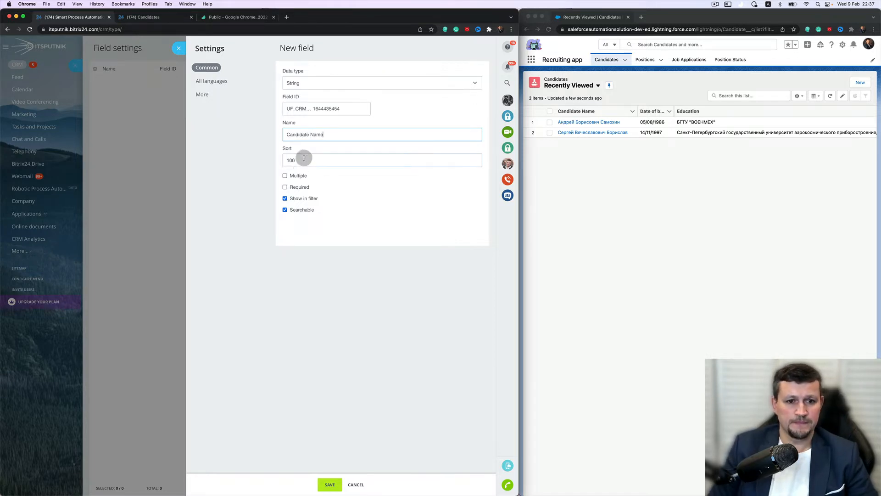
pyautogui.click(300, 188)
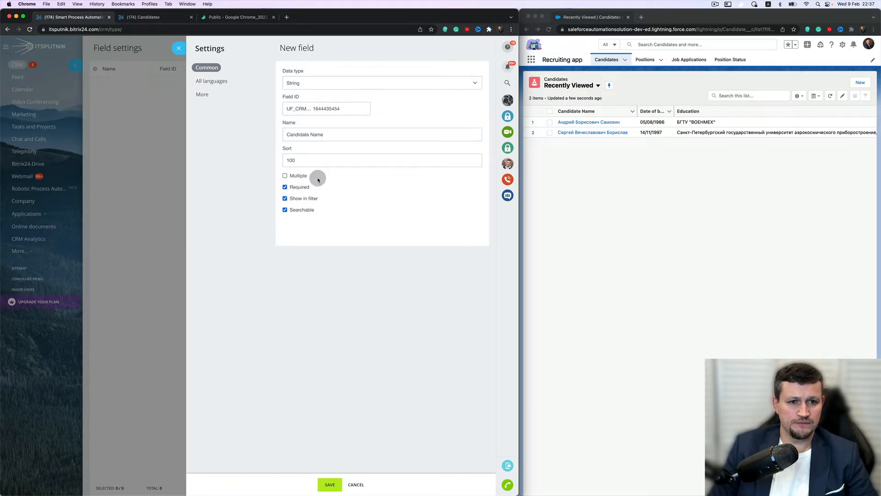
pyautogui.click(331, 486)
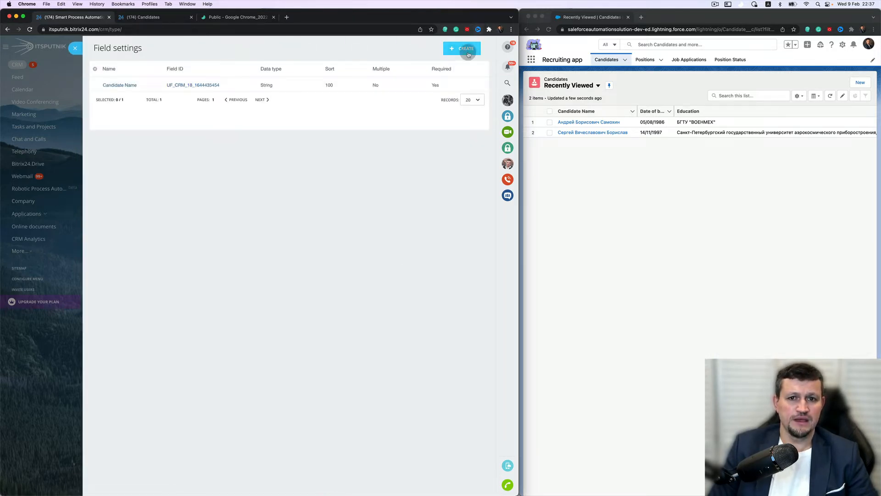
# Step: Create a required String field named Candidate Surname, checking its additional and language settings before saving
pyautogui.click(464, 47)
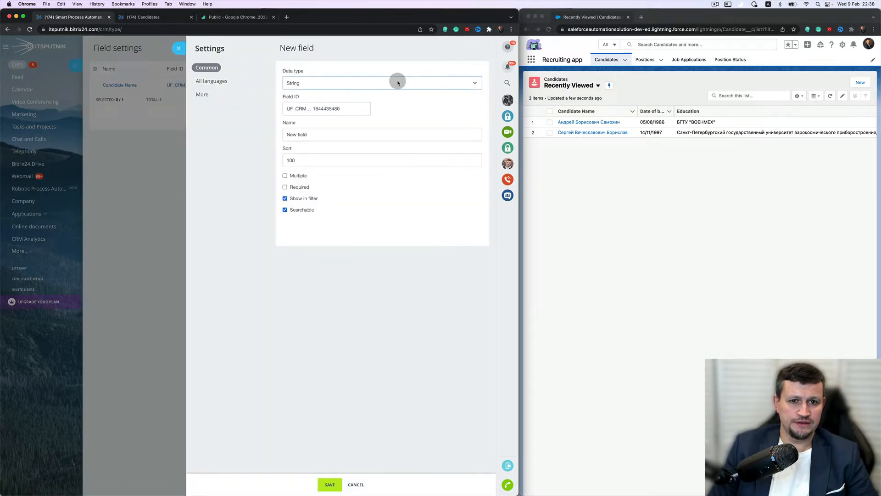
pyautogui.click(319, 135)
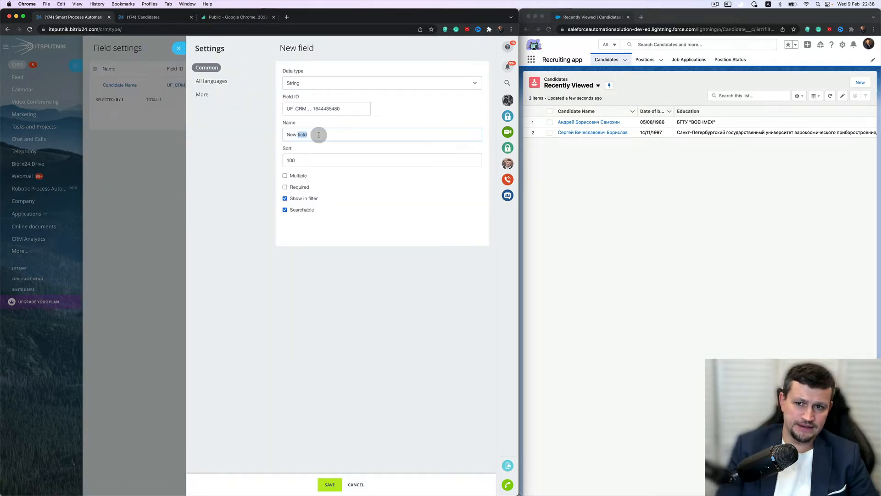
pyautogui.write('Candidate Surname')
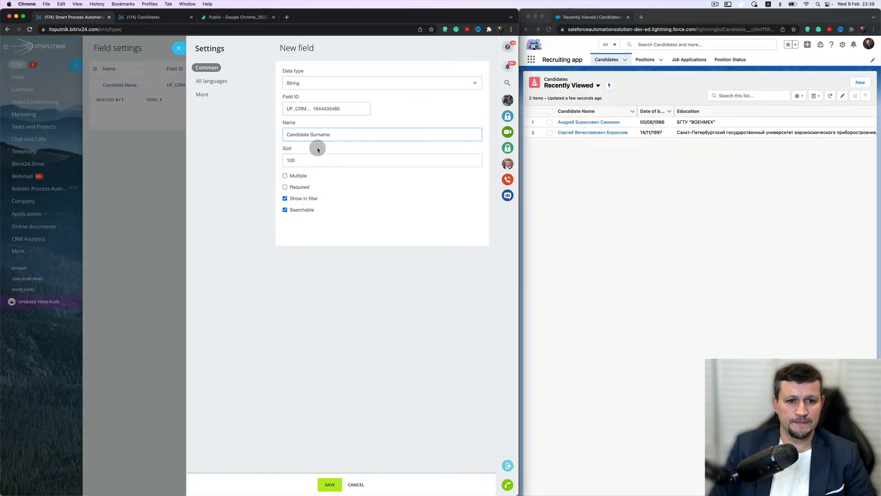
pyautogui.click(301, 188)
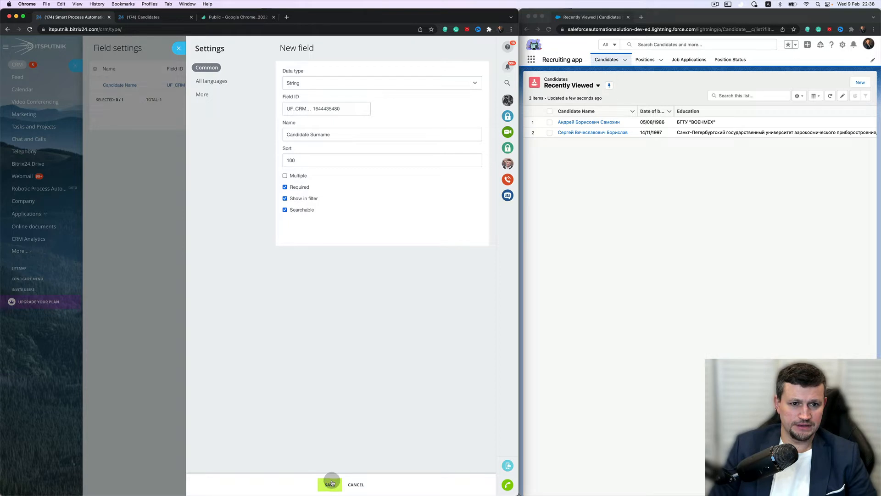
pyautogui.click(203, 93)
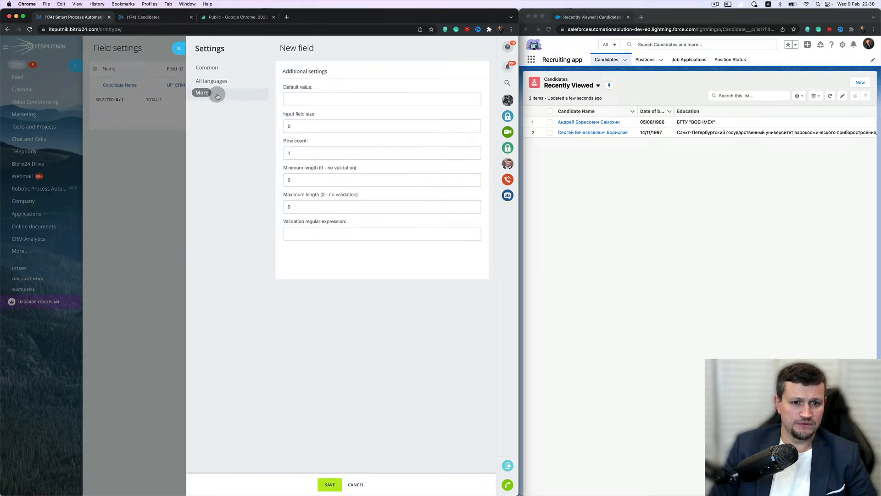
pyautogui.click(219, 81)
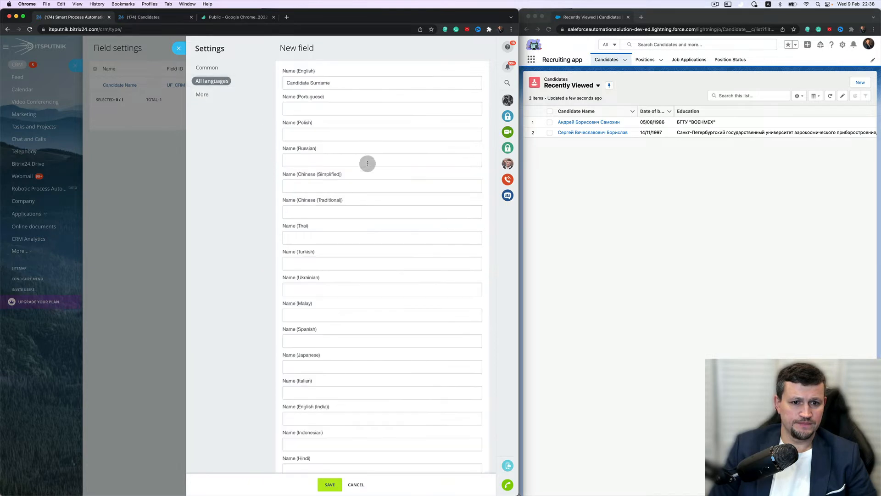
pyautogui.click(329, 484)
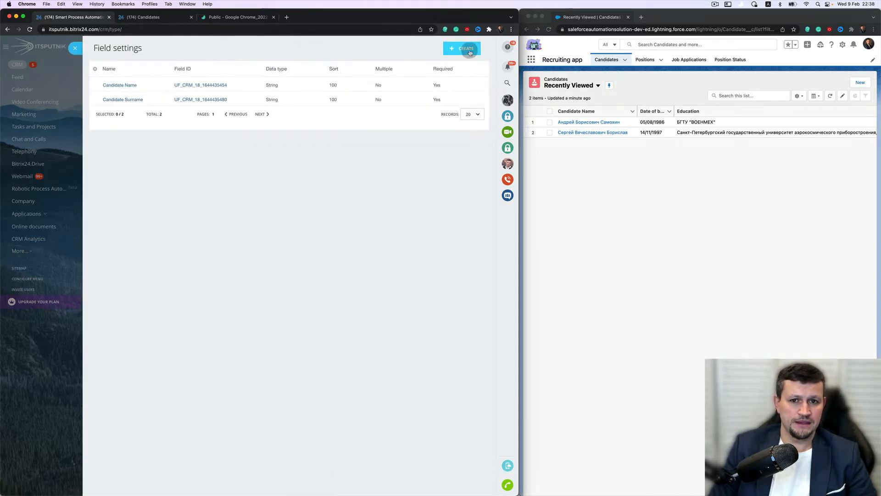
# Step: Create a custom field named Date of Birth with the Date data type
pyautogui.click(470, 53)
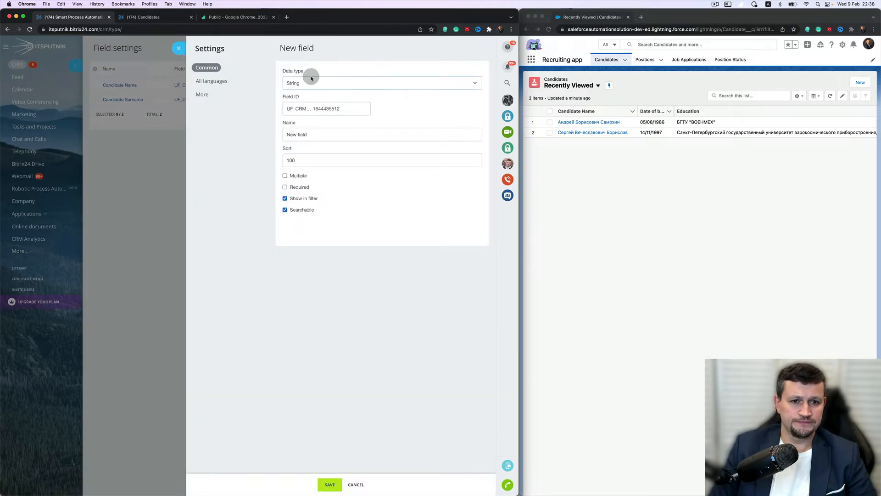
pyautogui.click(311, 81)
pyautogui.click(349, 121)
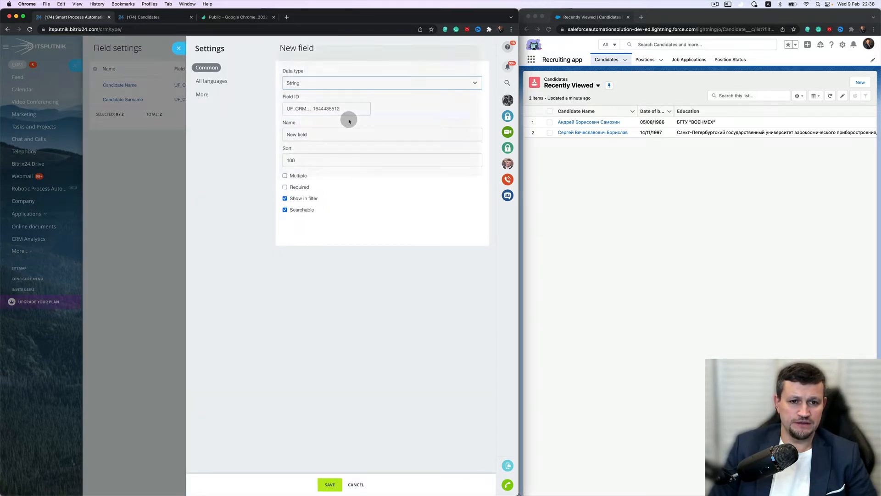
pyautogui.tripleClick(327, 134)
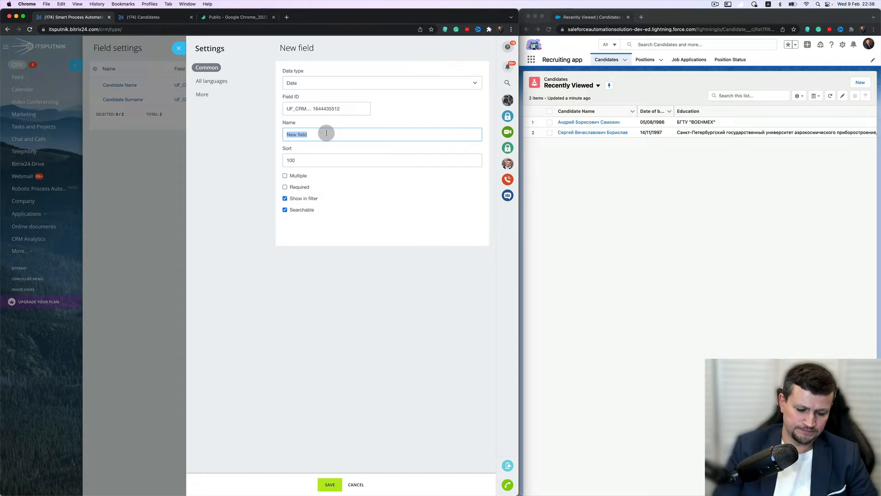
pyautogui.write('Date of Birth')
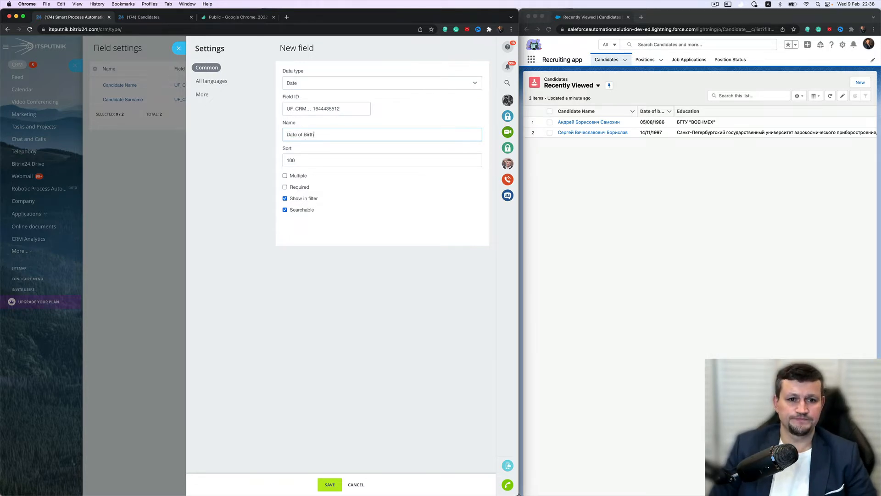
pyautogui.click(335, 487)
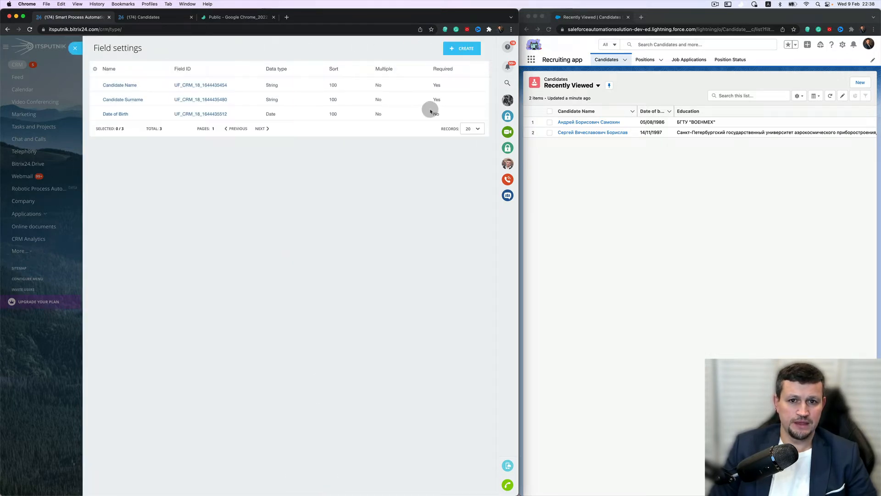
# Step: Create a String field named Education and leave the Candidates field settings
pyautogui.click(465, 46)
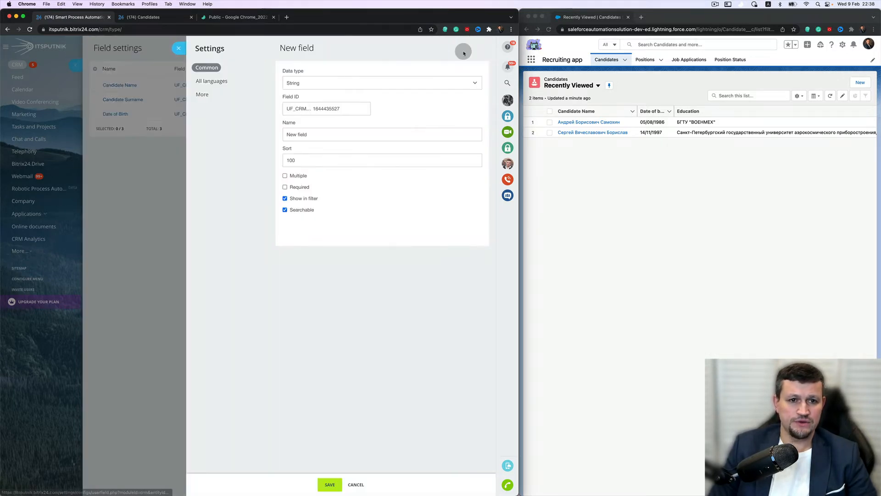
pyautogui.tripleClick(355, 133)
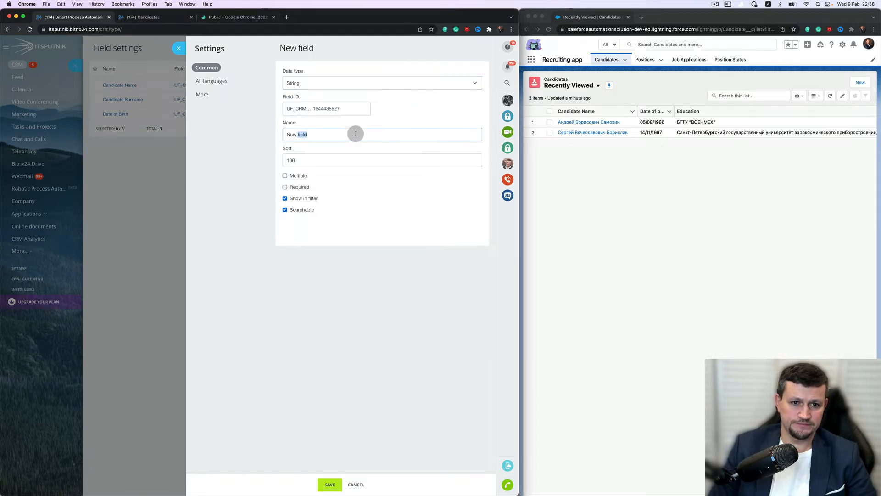
pyautogui.write('Education')
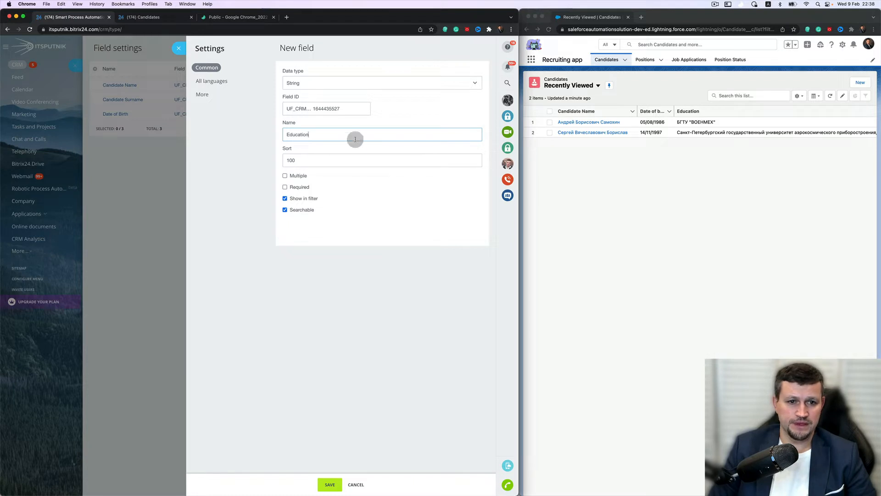
pyautogui.click(330, 485)
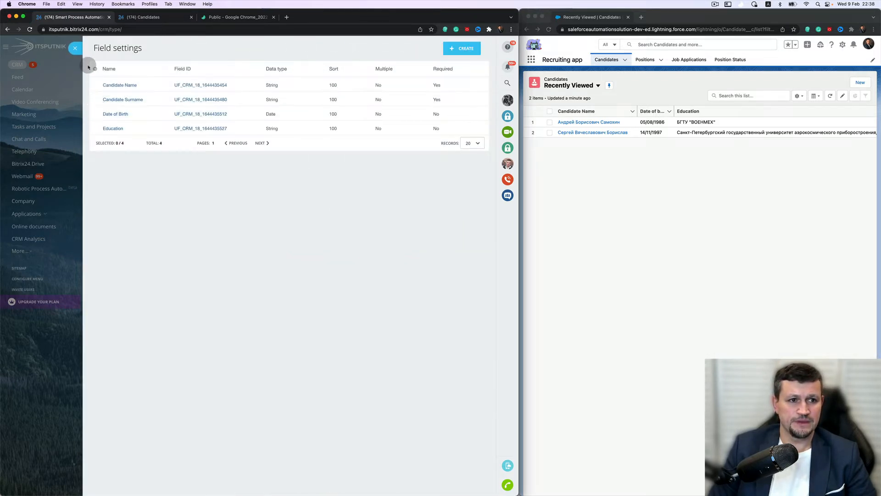
pyautogui.click(76, 49)
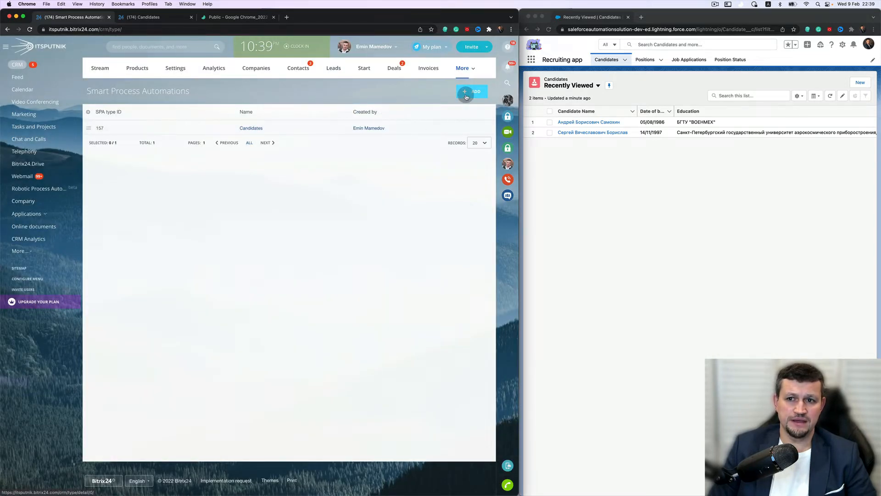
# Step: Start a new Empty SPA named Positions, with the Positions list of the Salesforce recruiting app open for reference
pyautogui.click(465, 94)
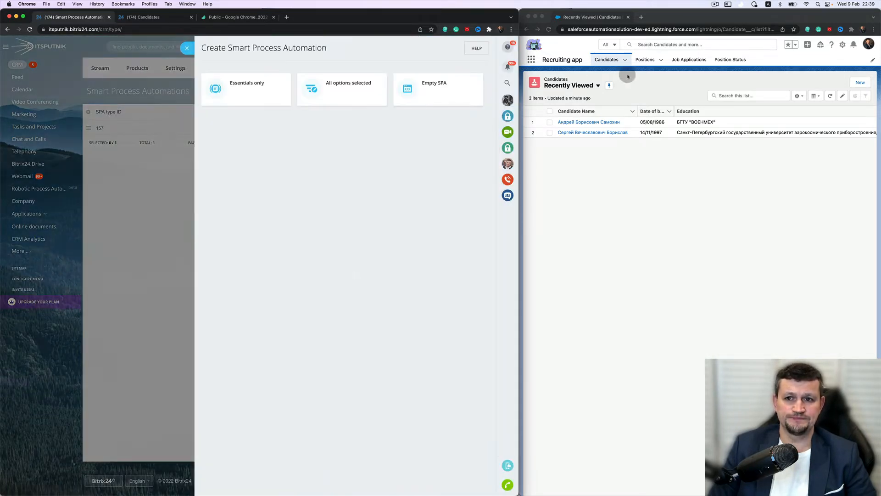
pyautogui.click(646, 60)
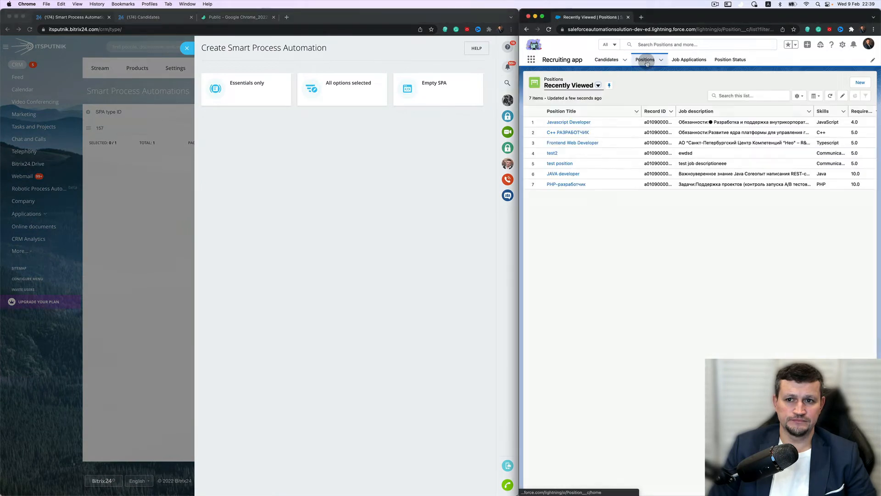
pyautogui.click(468, 99)
pyautogui.click(468, 99)
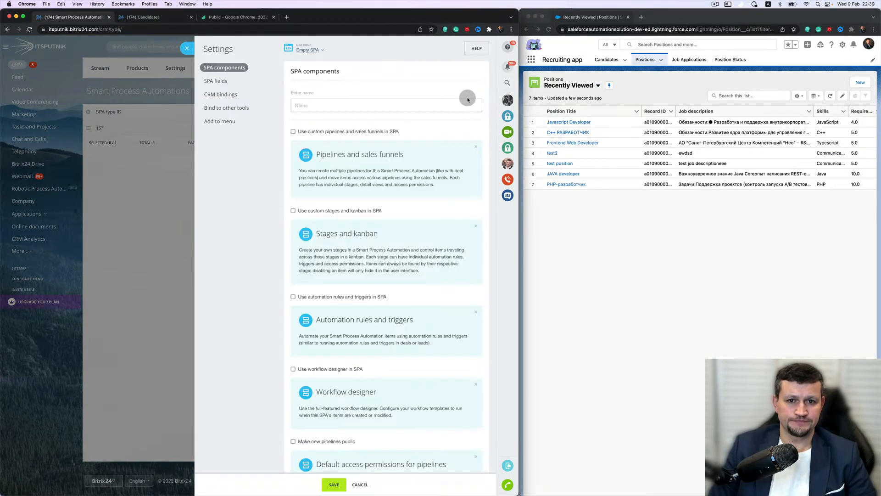
pyautogui.click(468, 101)
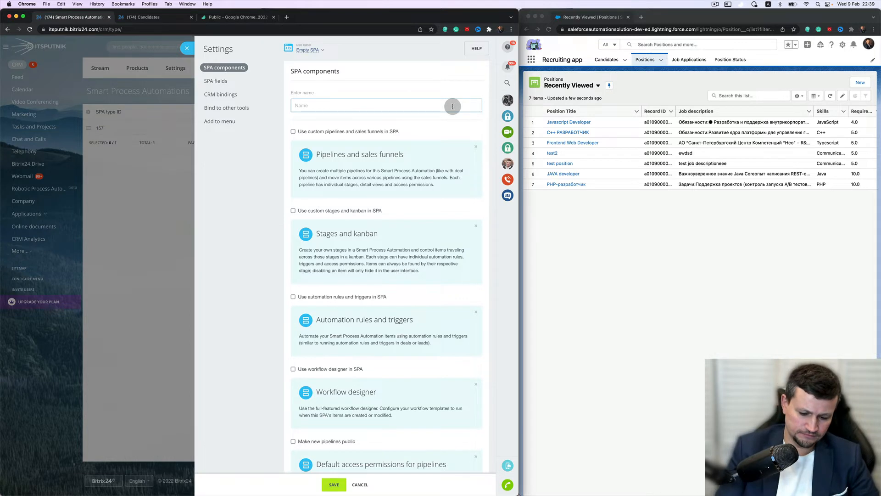
pyautogui.write('Posit')
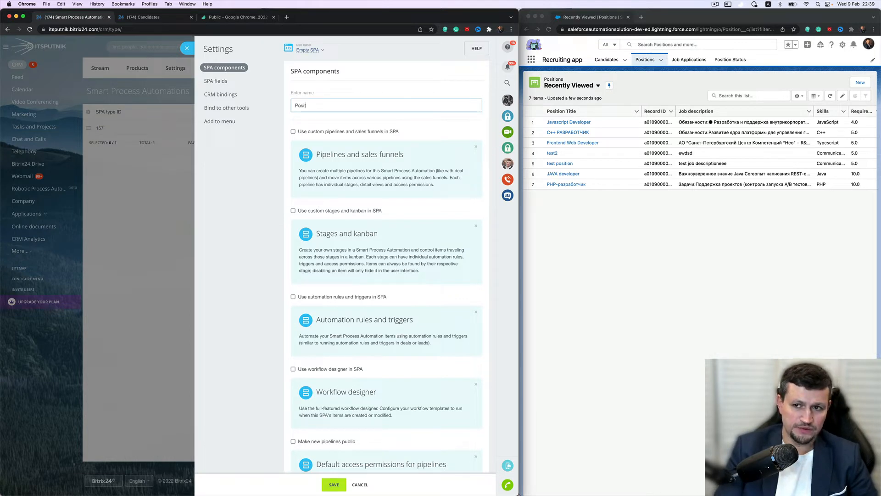
pyautogui.write('ions')
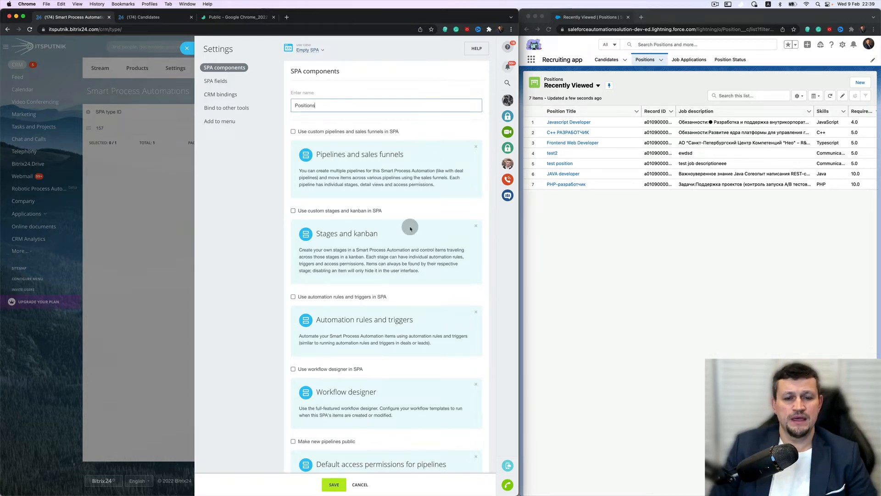
# Step: Enable custom stages and kanban for the Positions SPA and open its SPA fields settings
pyautogui.scroll(-1, 409, 247)
pyautogui.scroll(-2, 409, 248)
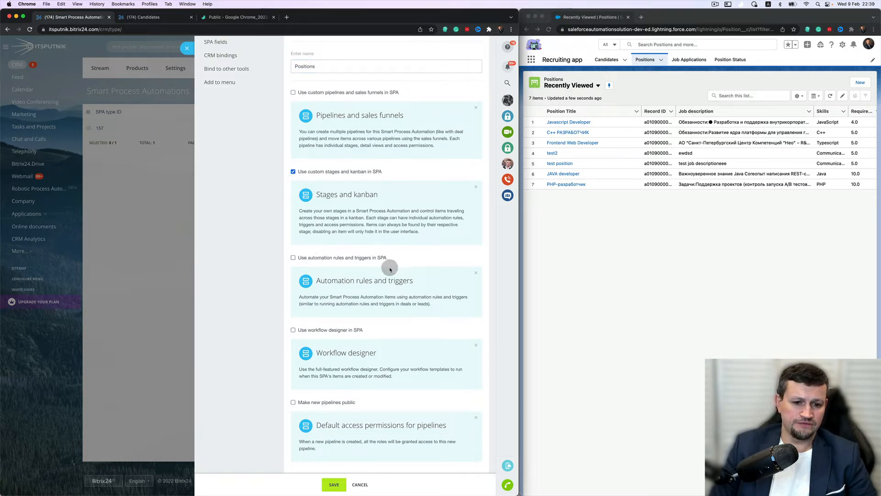
pyautogui.scroll(2, 388, 273)
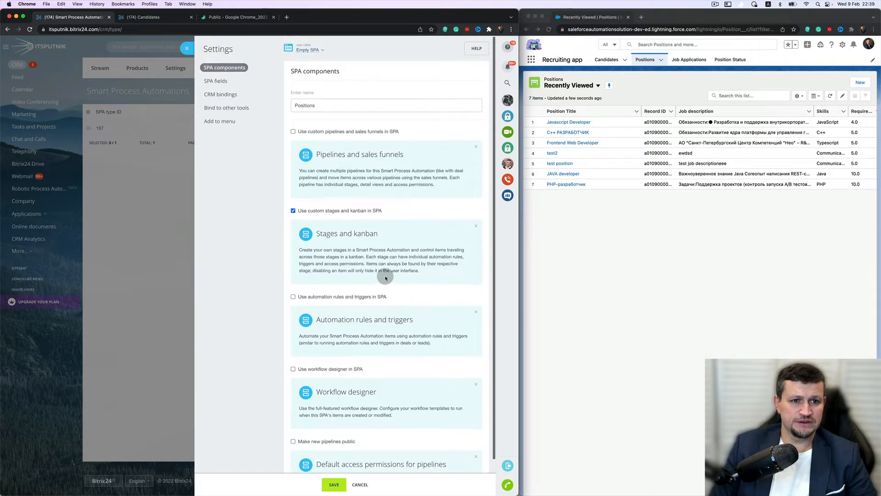
pyautogui.click(220, 82)
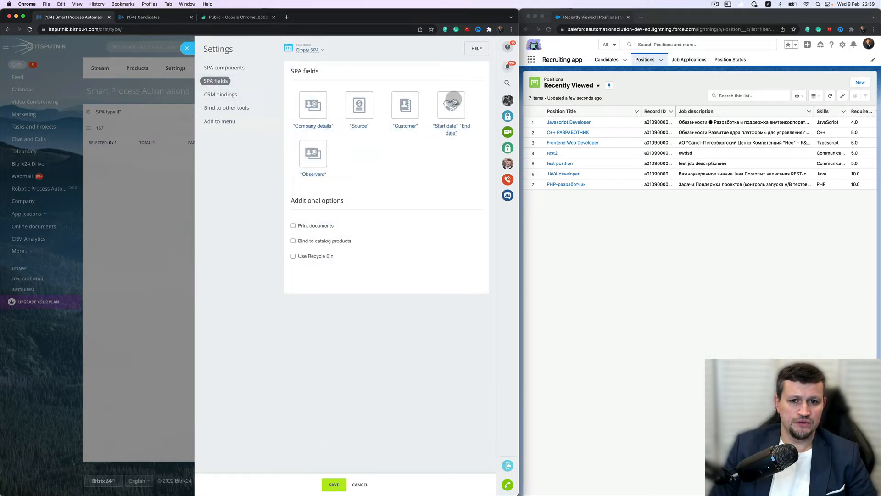
# Step: Enable the Start date/End date and Observers fields plus the Recycle Bin for the Positions SPA, leave bindings and menu options off, and save it
pyautogui.click(319, 158)
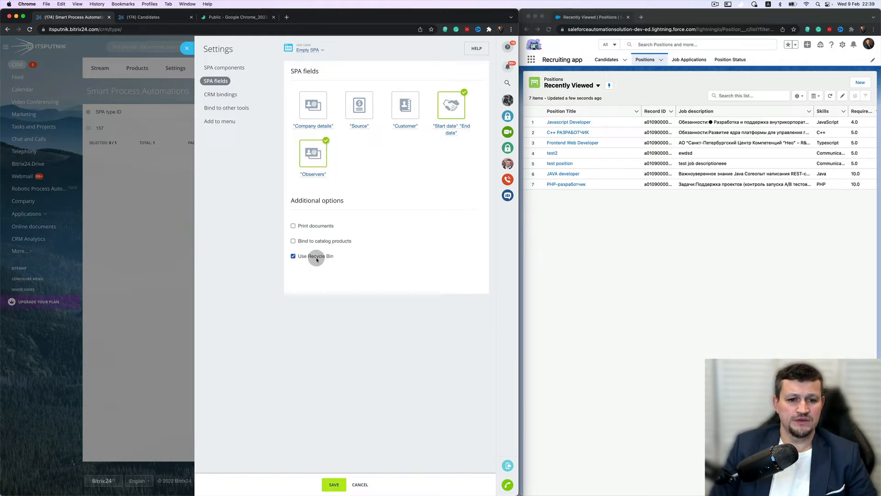
pyautogui.click(237, 94)
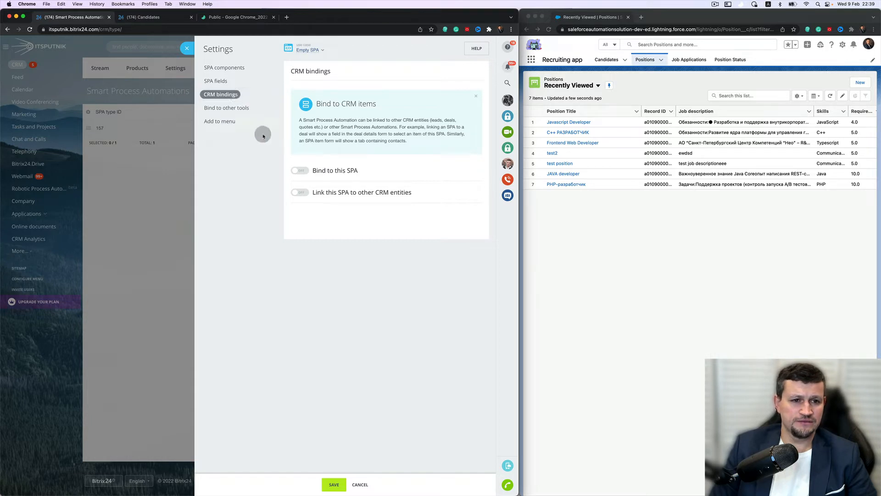
pyautogui.click(244, 108)
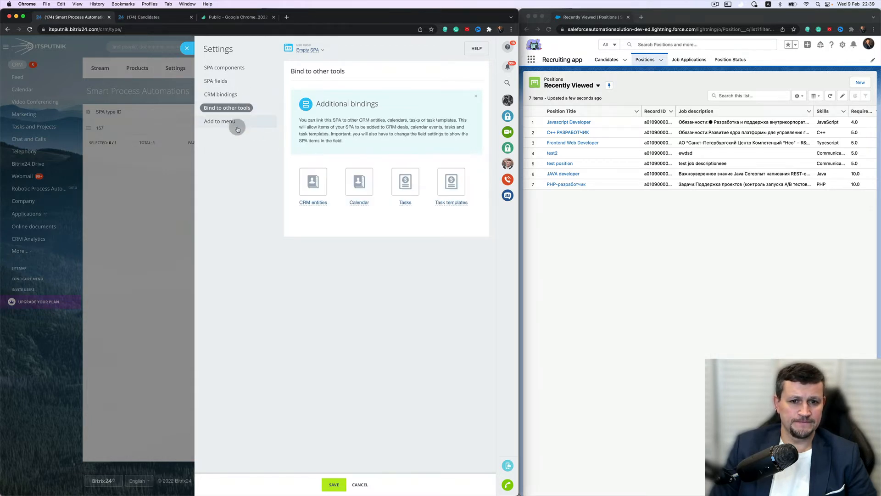
pyautogui.click(237, 129)
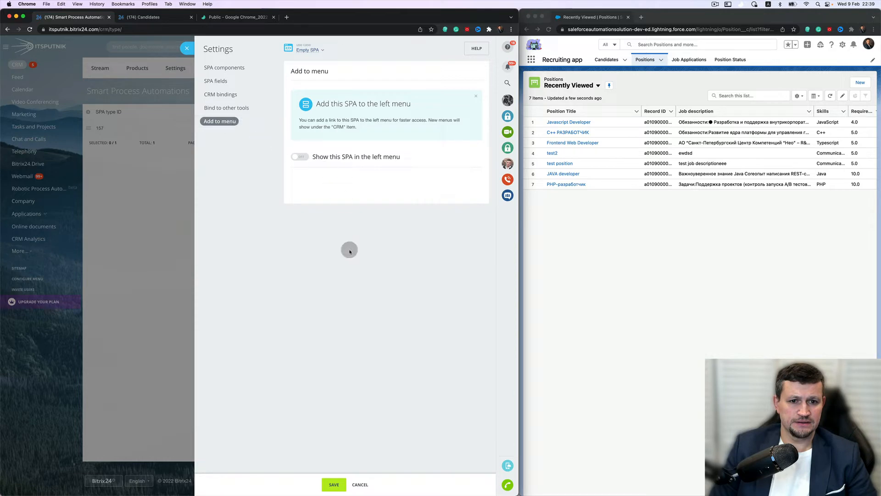
pyautogui.click(336, 488)
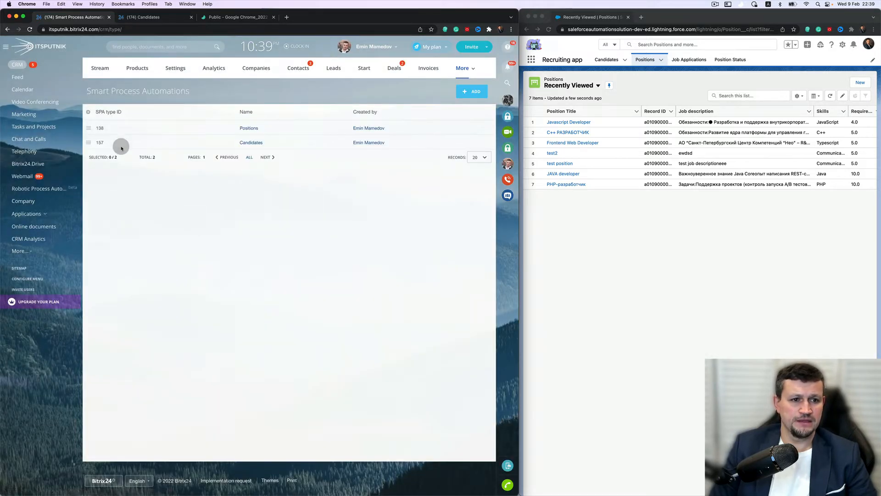
# Step: Create a String field named Skills in the Positions field settings and leave those settings
pyautogui.click(88, 128)
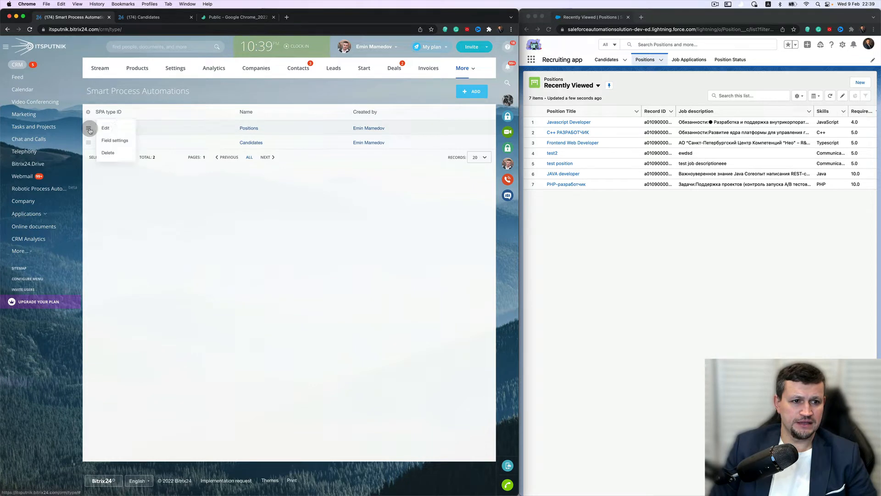
pyautogui.click(117, 140)
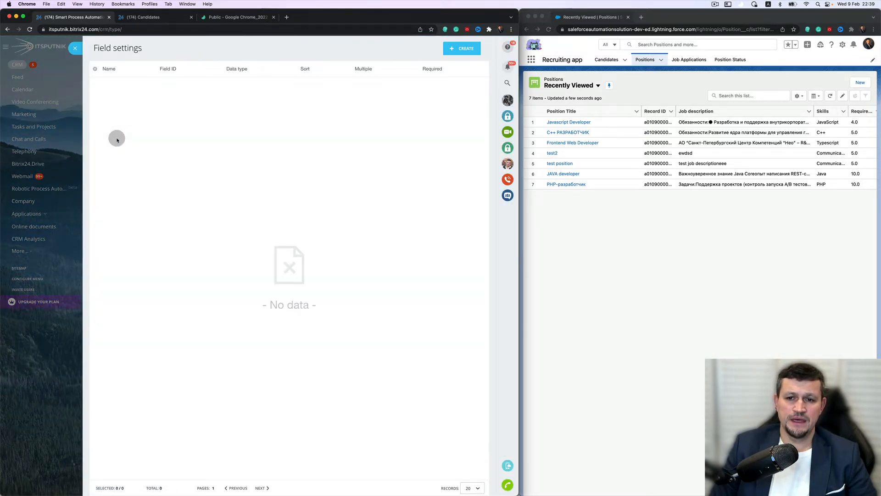
pyautogui.click(468, 54)
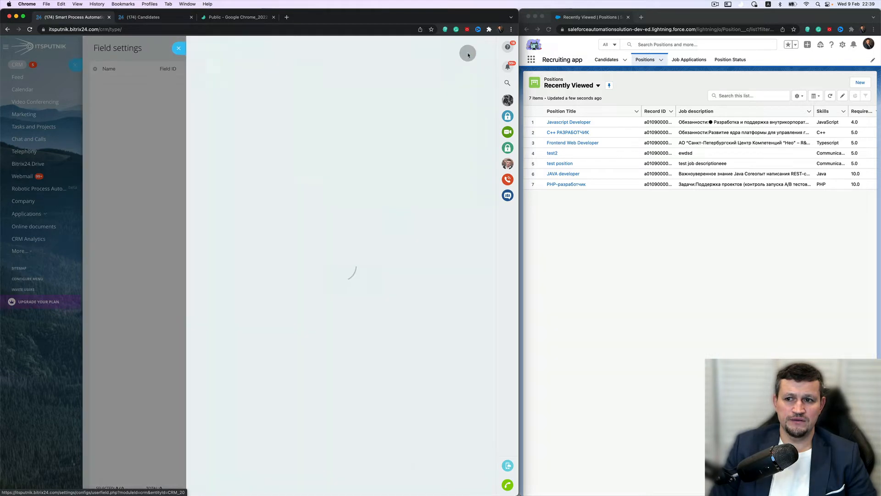
pyautogui.click(350, 129)
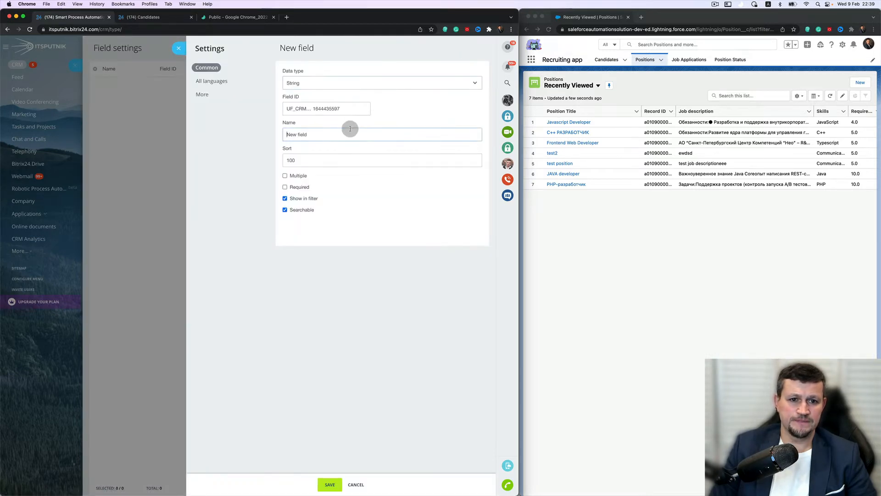
pyautogui.write('Skill')
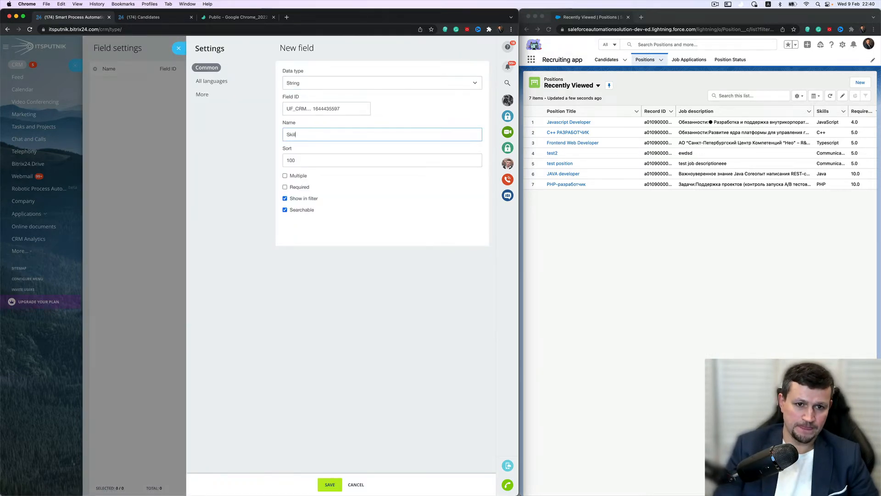
pyautogui.write('s')
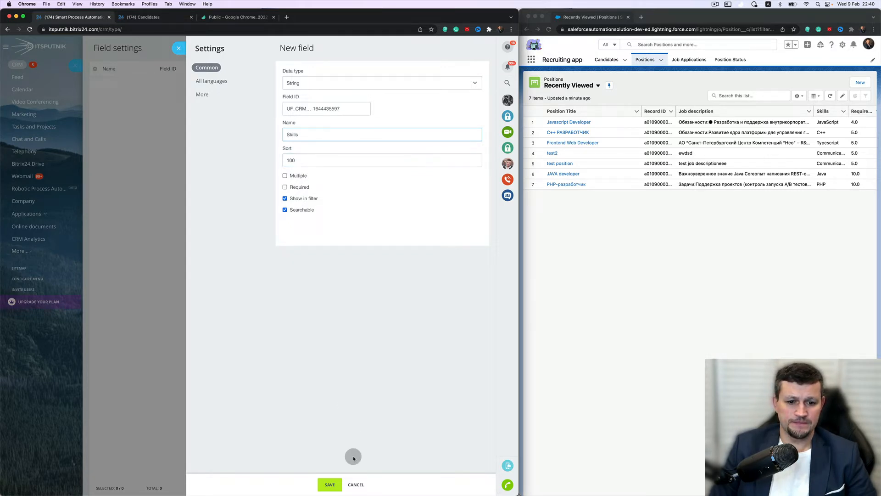
pyautogui.click(333, 484)
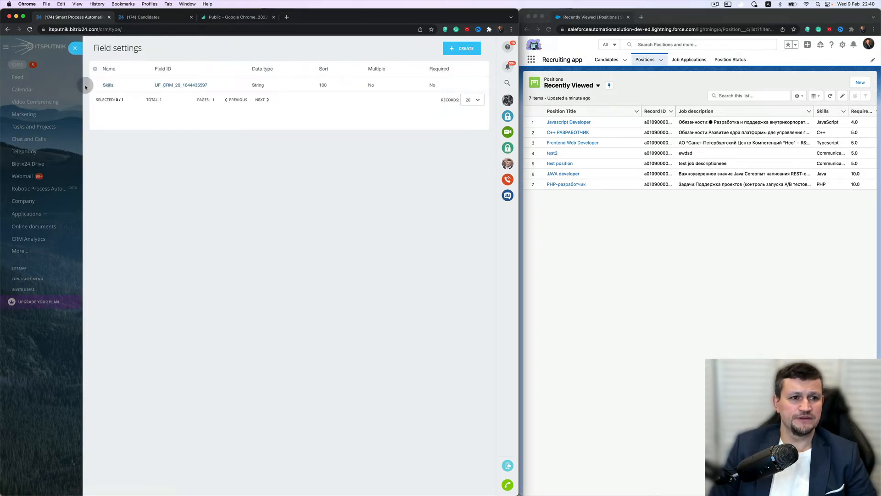
pyautogui.click(75, 47)
# Step: Bring up the Job Applications list in the Salesforce recruiting app for reference and start a new Empty SPA in Bitrix24
pyautogui.click(693, 61)
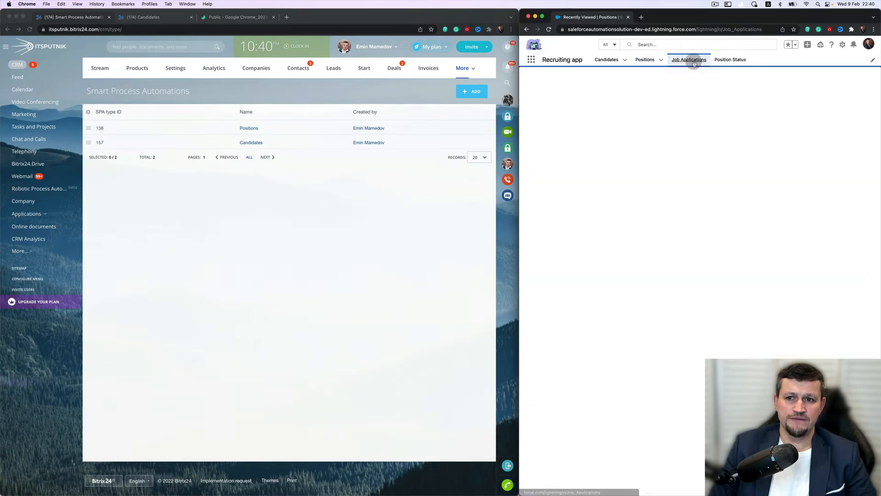
pyautogui.click(424, 140)
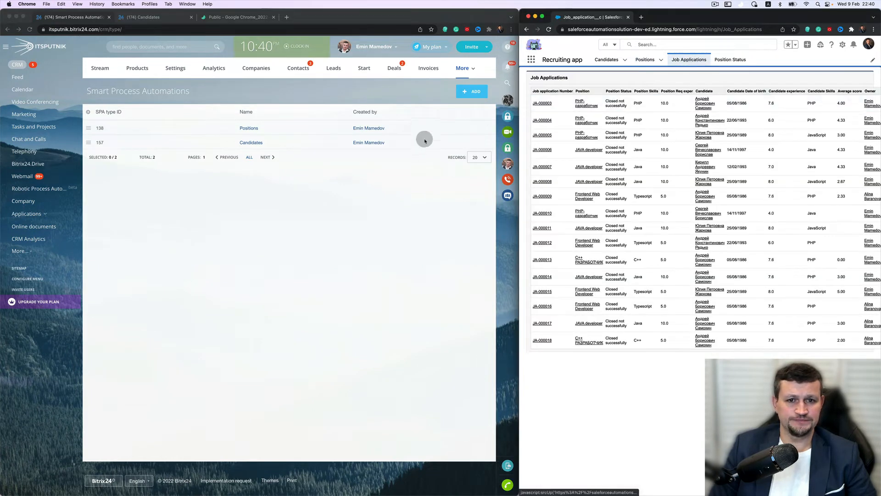
pyautogui.click(472, 91)
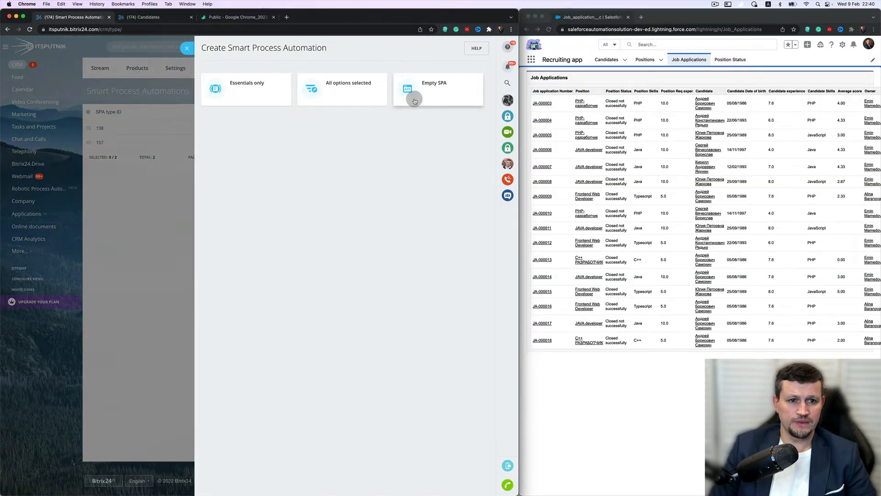
pyautogui.click(430, 93)
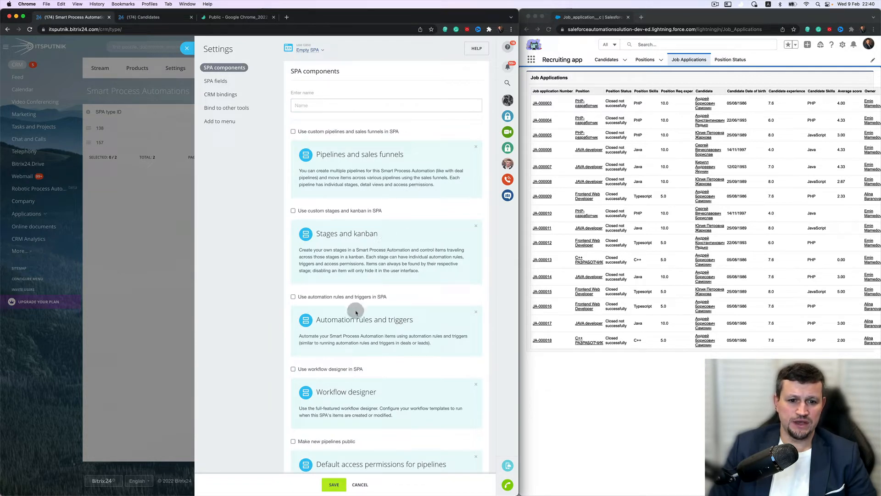
# Step: Enable the Start date/End date and Observers fields and the Recycle Bin option for the new SPA
pyautogui.click(229, 81)
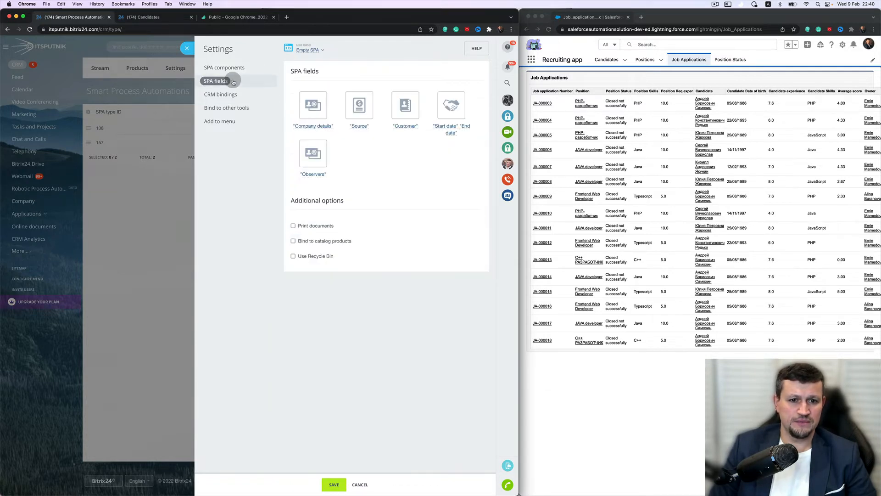
pyautogui.click(433, 127)
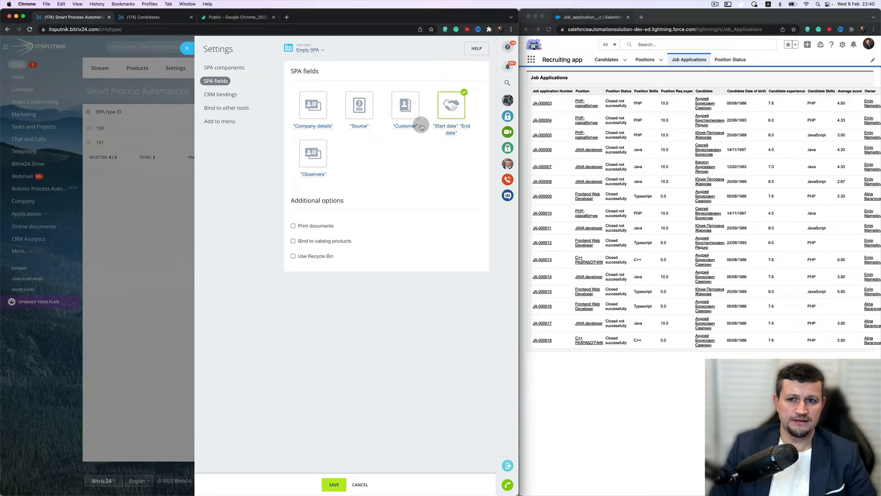
pyautogui.click(313, 158)
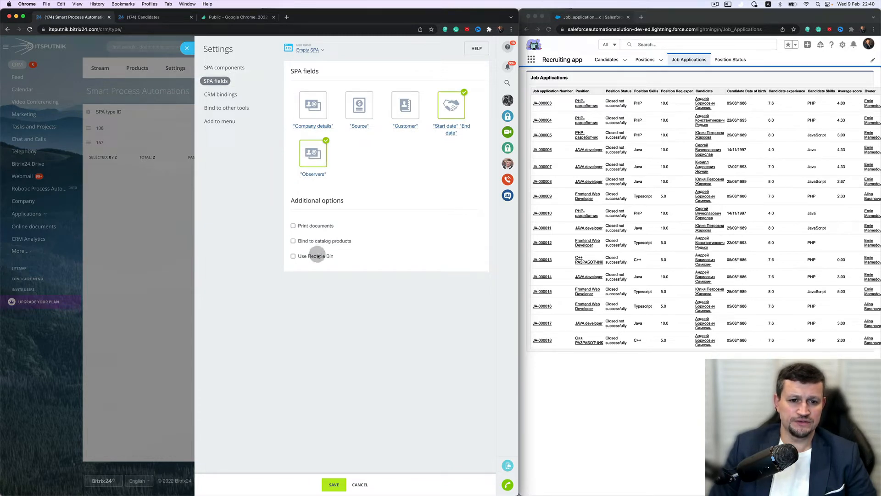
pyautogui.click(317, 256)
# Step: Bind Candidates and Positions to this SPA in the CRM bindings and add their linked items lists to the details form
pyautogui.click(232, 95)
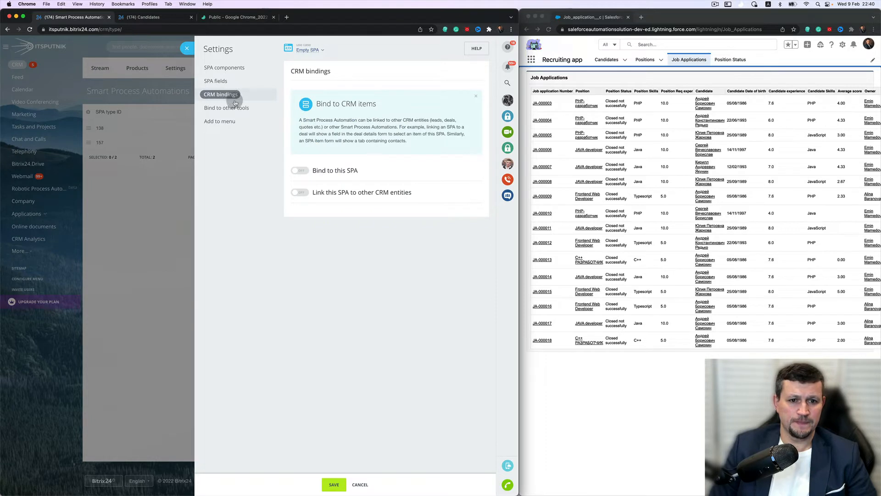
pyautogui.click(309, 171)
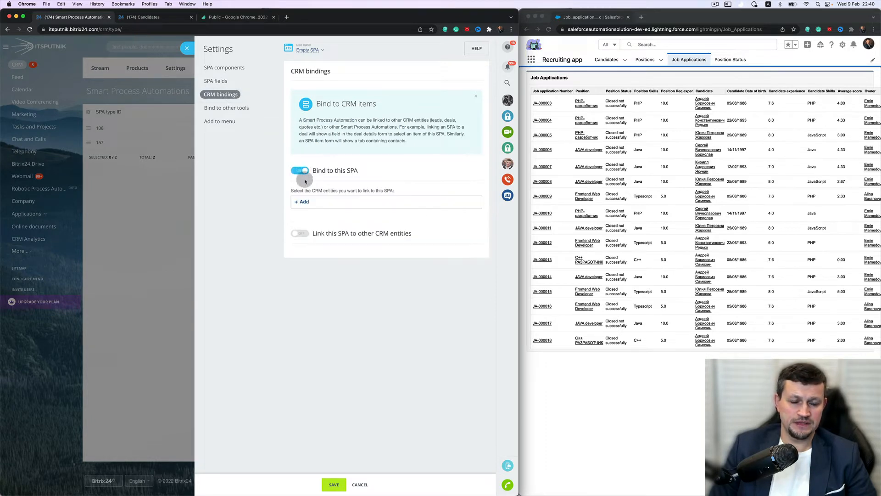
pyautogui.click(306, 202)
pyautogui.click(307, 202)
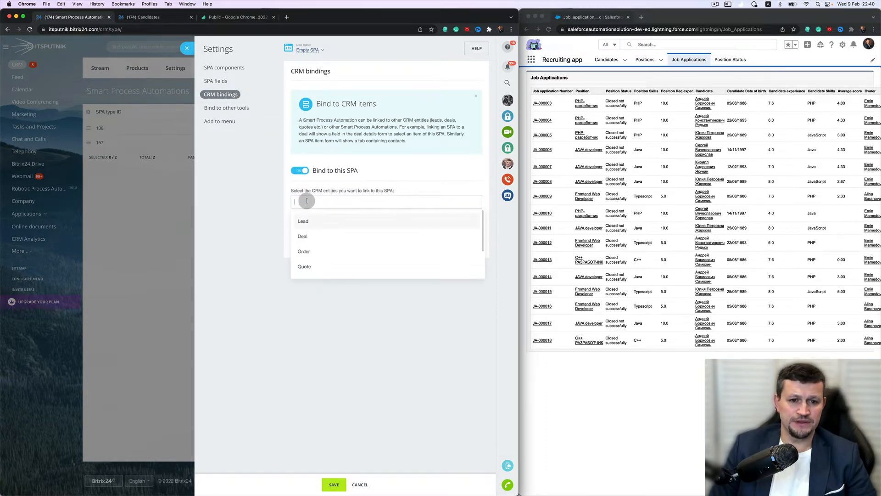
pyautogui.scroll(-2, 309, 244)
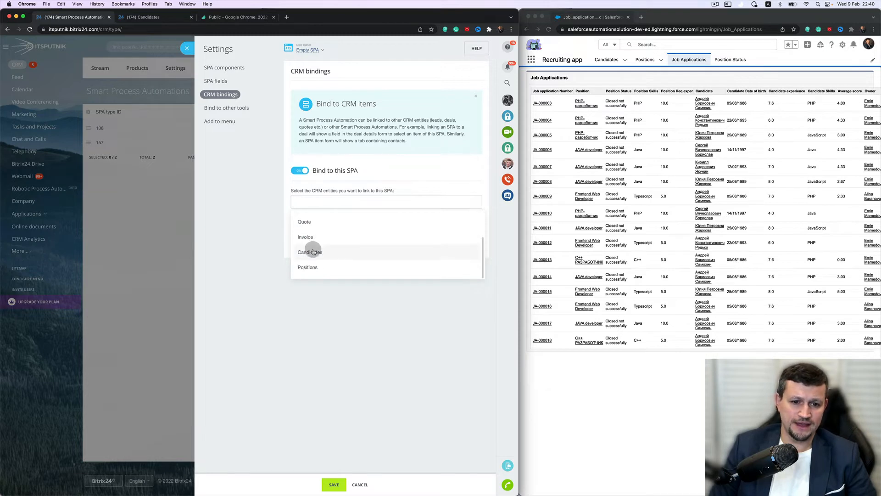
pyautogui.click(313, 252)
pyautogui.click(313, 267)
pyautogui.click(275, 240)
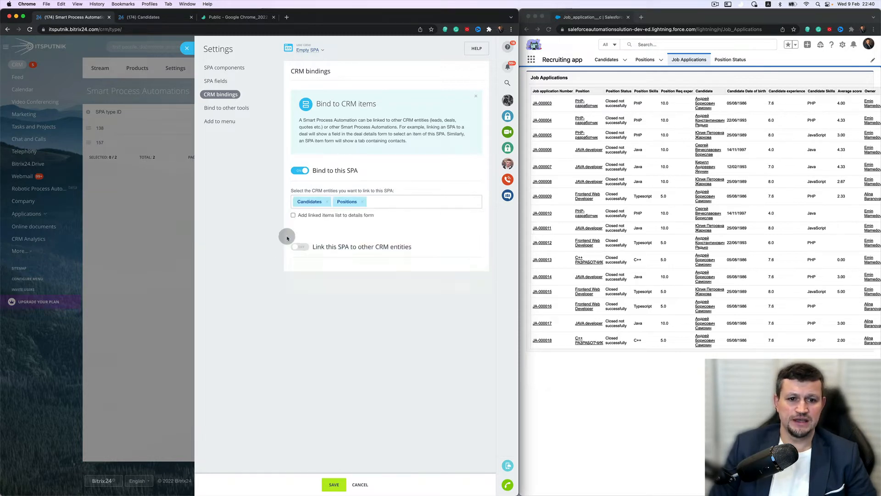
pyautogui.click(317, 216)
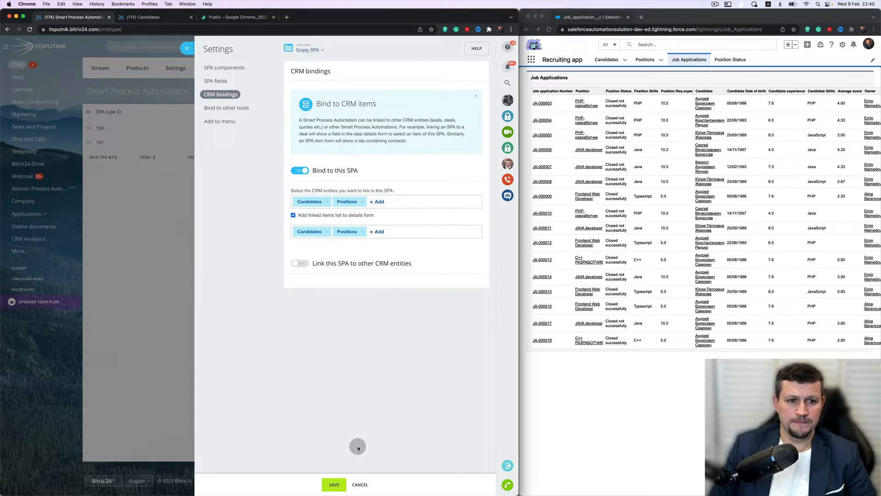
# Step: Leave the other tool bindings and left menu option off, name the SPA Job Application, and save it
pyautogui.click(232, 108)
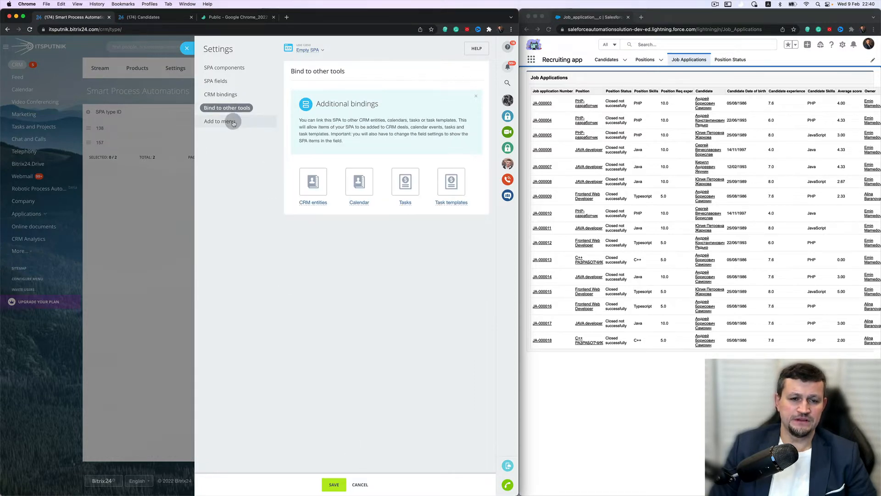
pyautogui.click(234, 123)
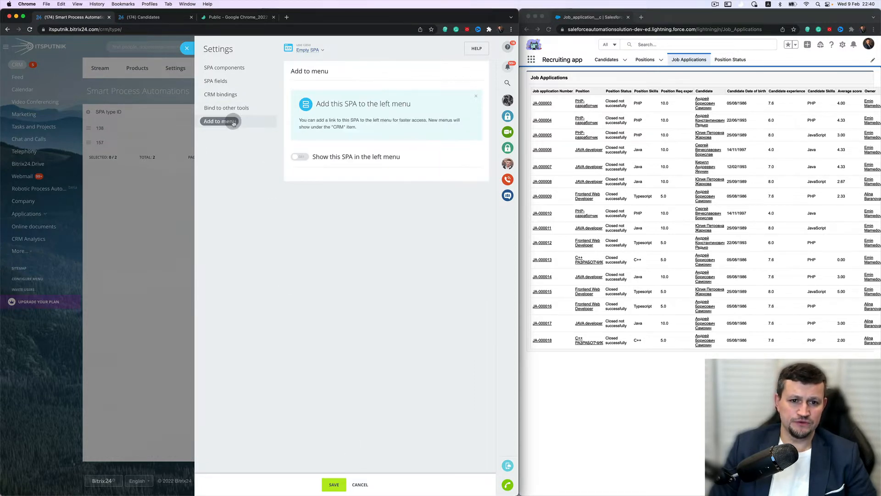
pyautogui.click(339, 490)
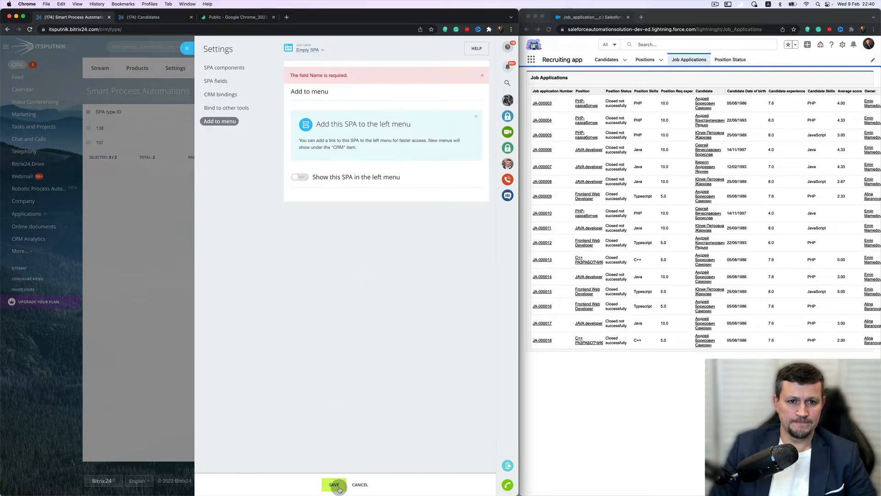
pyautogui.click(226, 66)
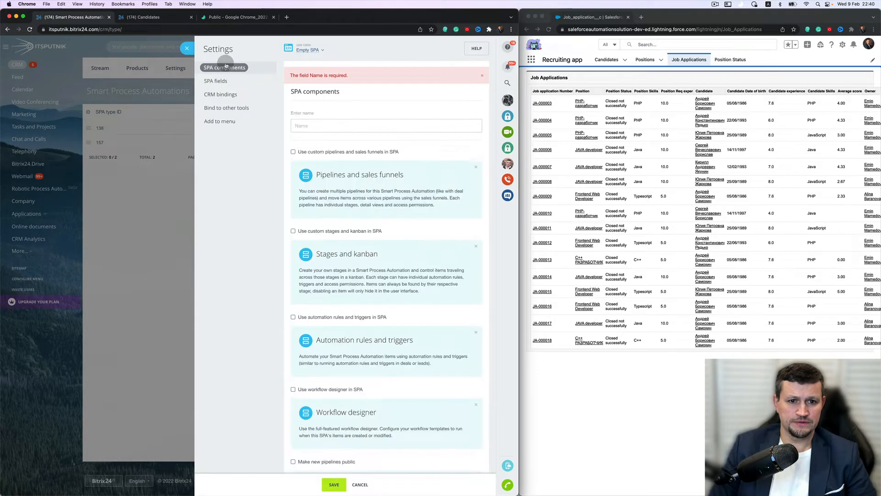
pyautogui.click(326, 124)
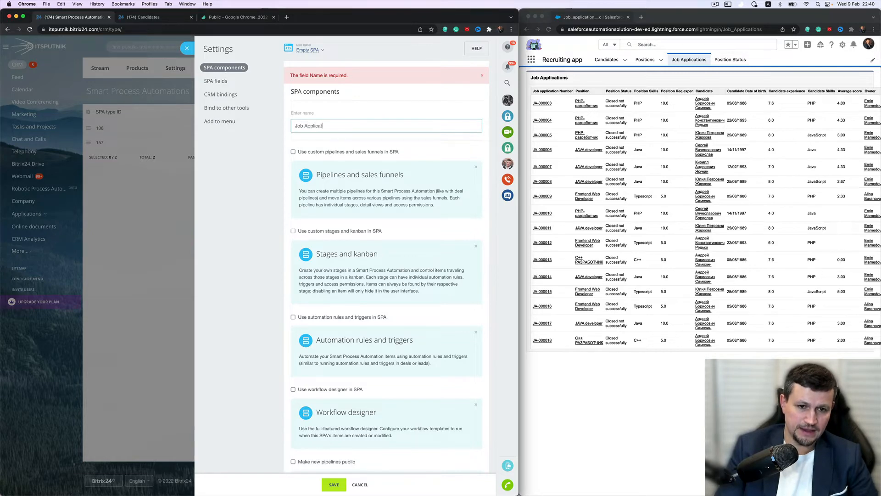
pyautogui.click(334, 486)
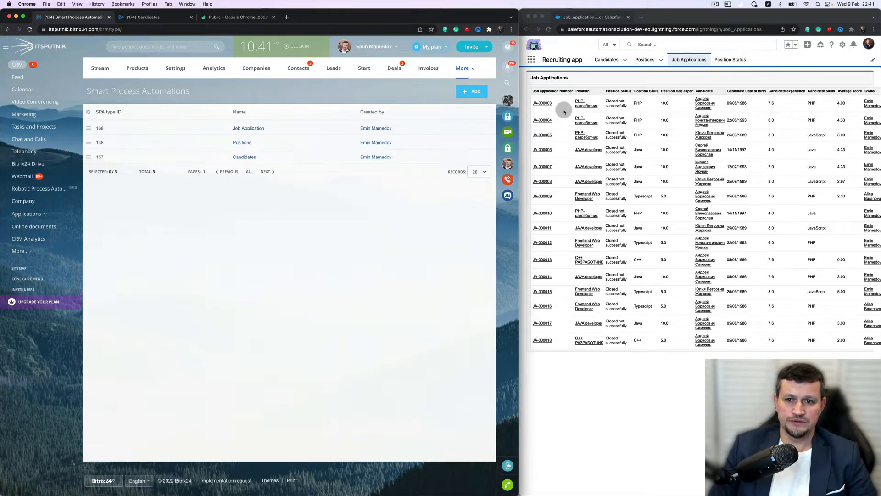
# Step: Open the first job application in Salesforce for reference and start a new Empty SPA named Review in Bitrix24
pyautogui.click(542, 103)
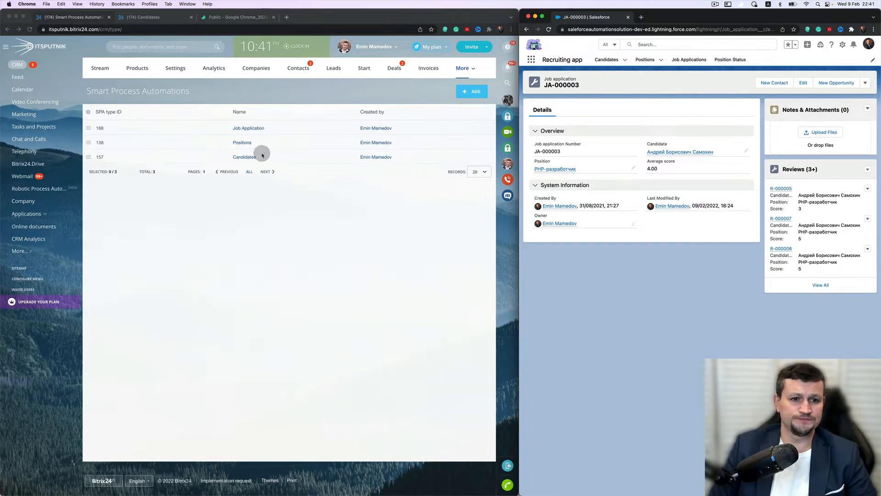
pyautogui.click(475, 95)
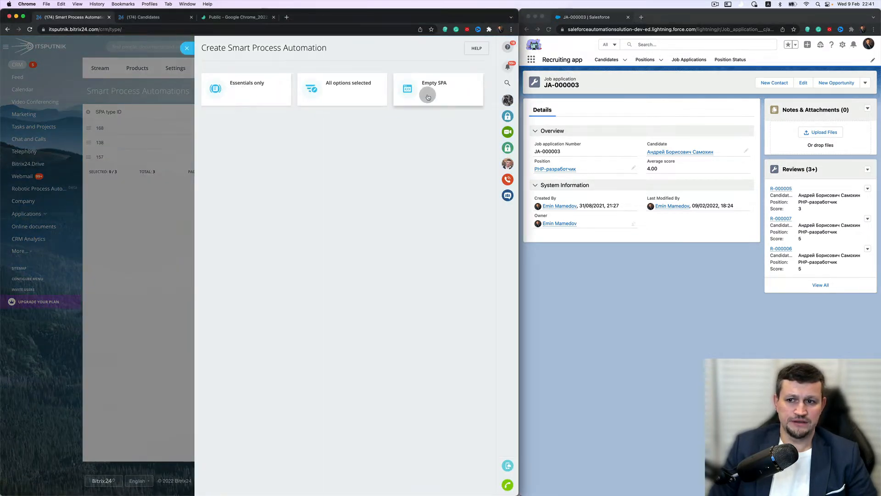
pyautogui.click(428, 96)
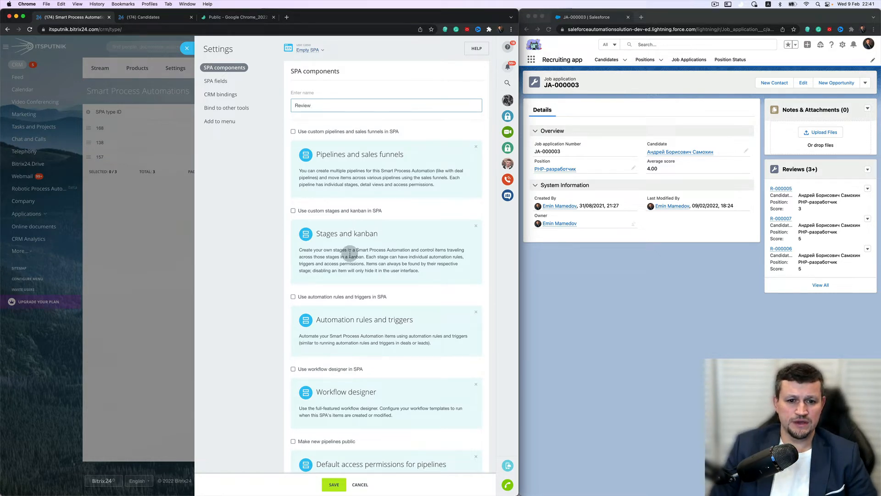
pyautogui.scroll(-1, 366, 275)
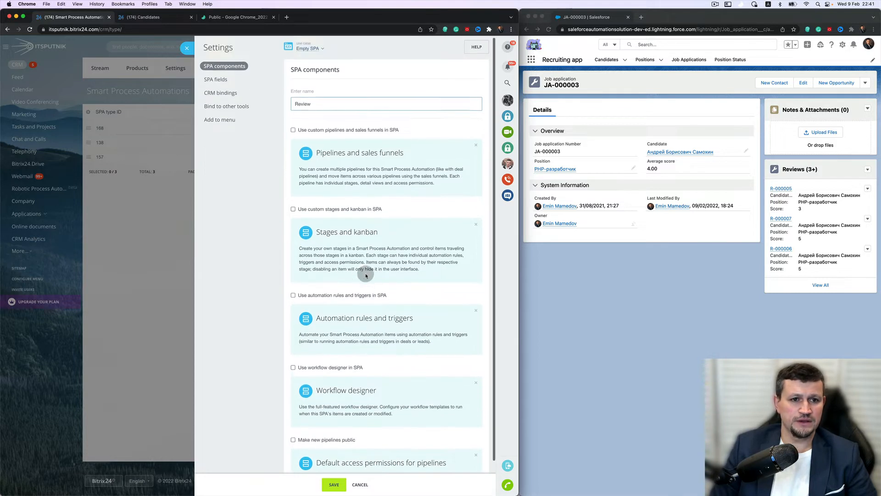
# Step: Enable the Start date/End date and Observers fields and the Recycle Bin option for the Review SPA
pyautogui.click(229, 83)
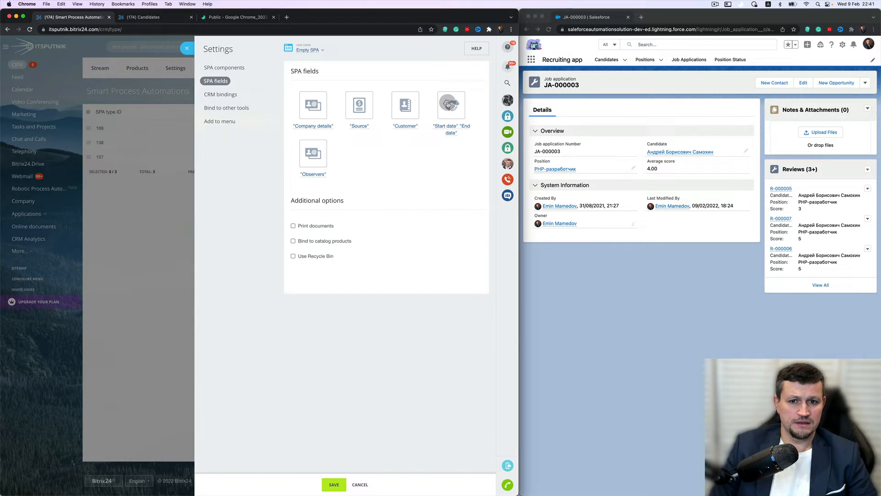
pyautogui.click(317, 164)
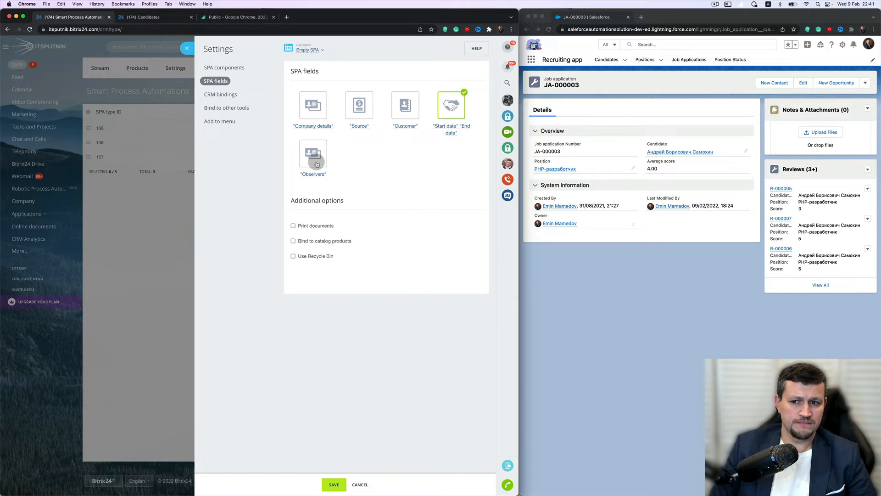
pyautogui.click(318, 261)
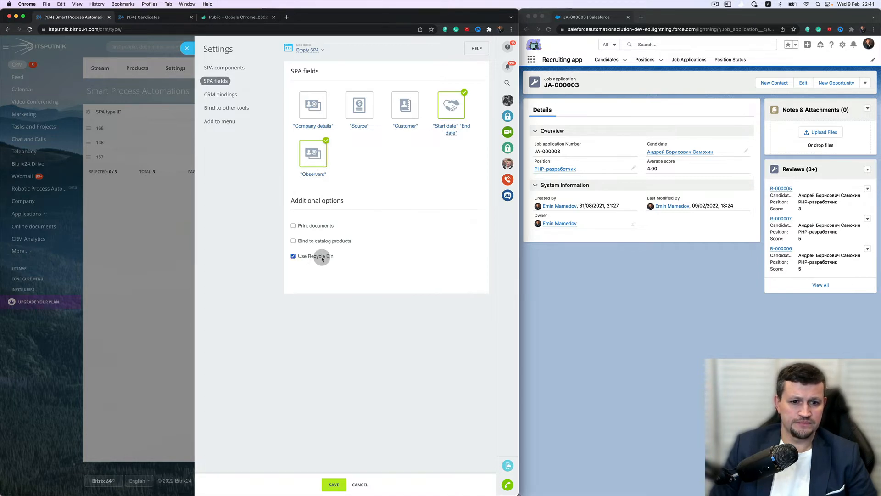
# Step: Bind Job Application to the Review SPA, add its linked items list to the details form, and save the SPA
pyautogui.click(235, 95)
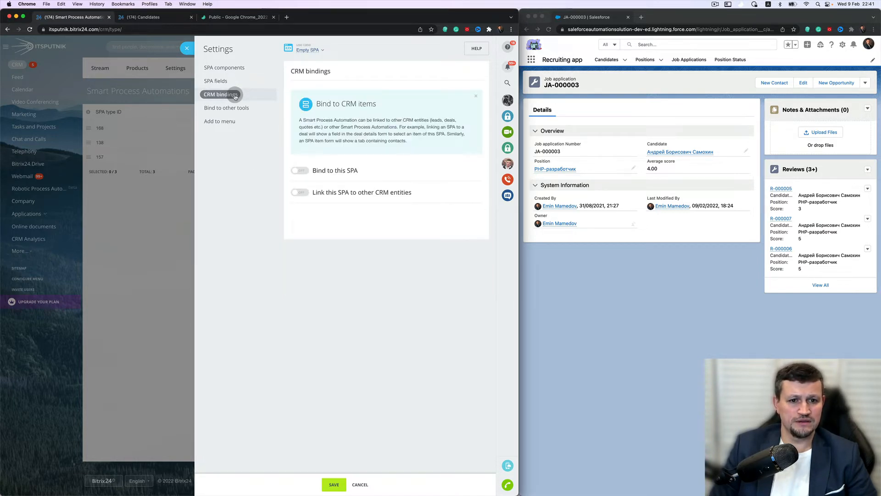
pyautogui.click(296, 169)
pyautogui.click(308, 201)
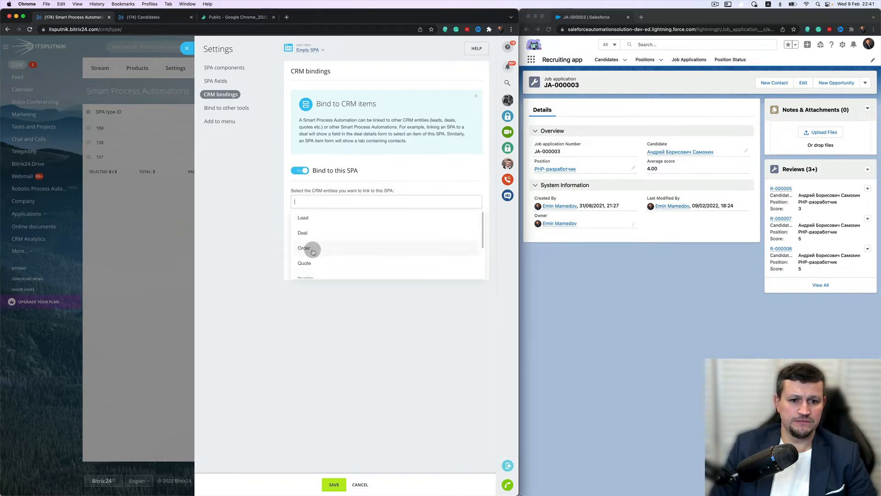
pyautogui.click(315, 267)
pyautogui.click(243, 211)
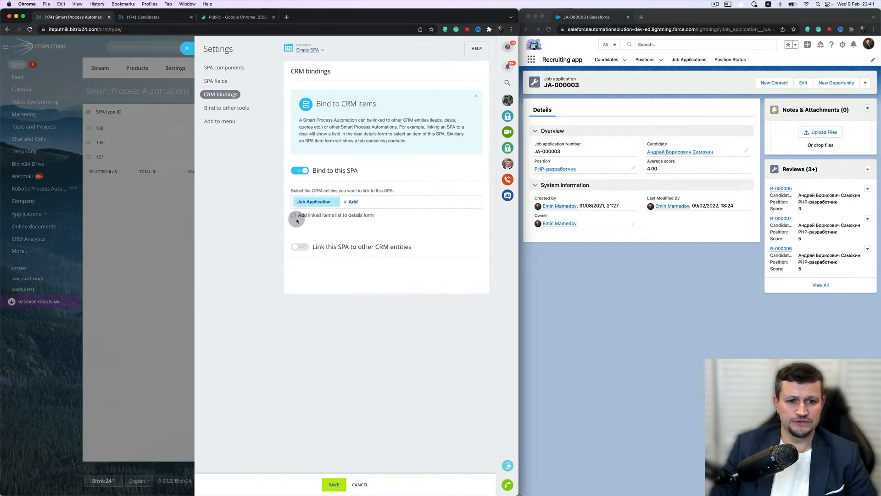
pyautogui.click(302, 217)
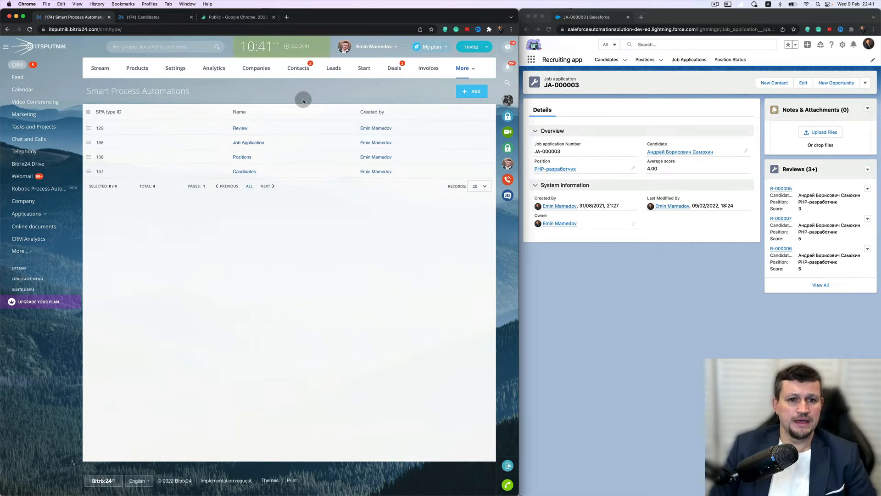
# Step: Start customizing the CRM section menu and hide the Invoices and Deals items
pyautogui.click(461, 68)
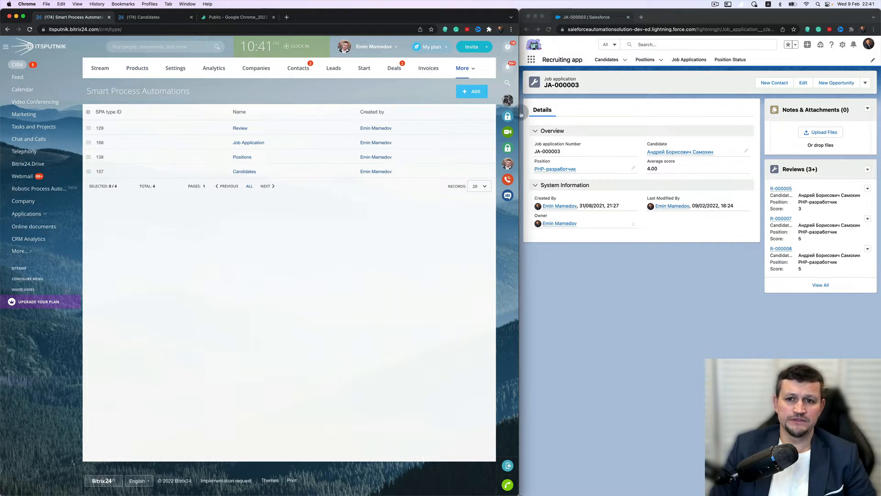
pyautogui.click(468, 72)
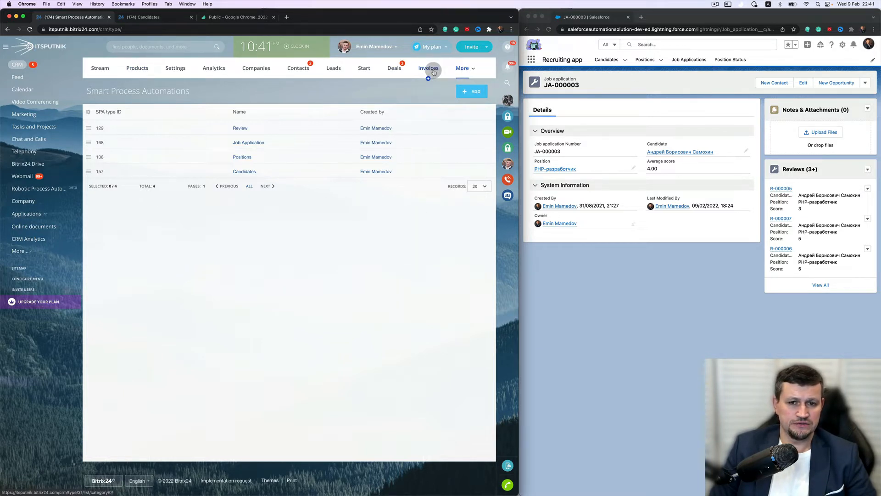
pyautogui.click(464, 69)
pyautogui.click(440, 287)
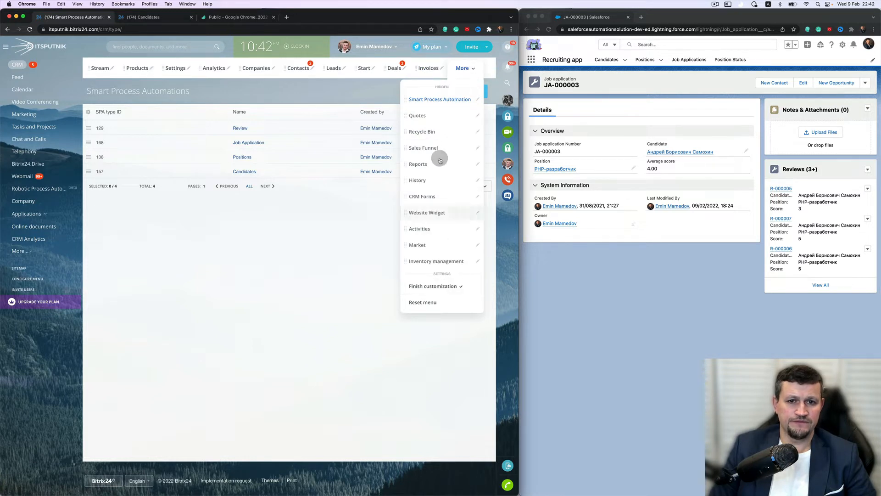
pyautogui.click(442, 70)
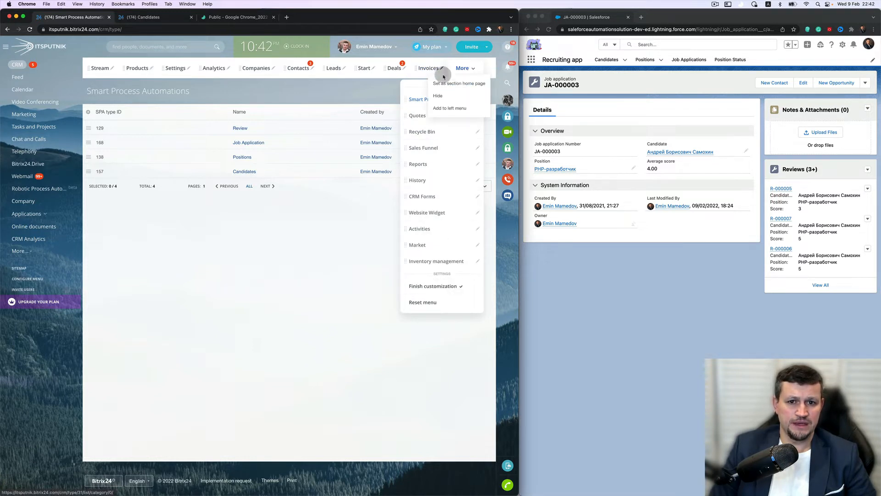
pyautogui.click(438, 95)
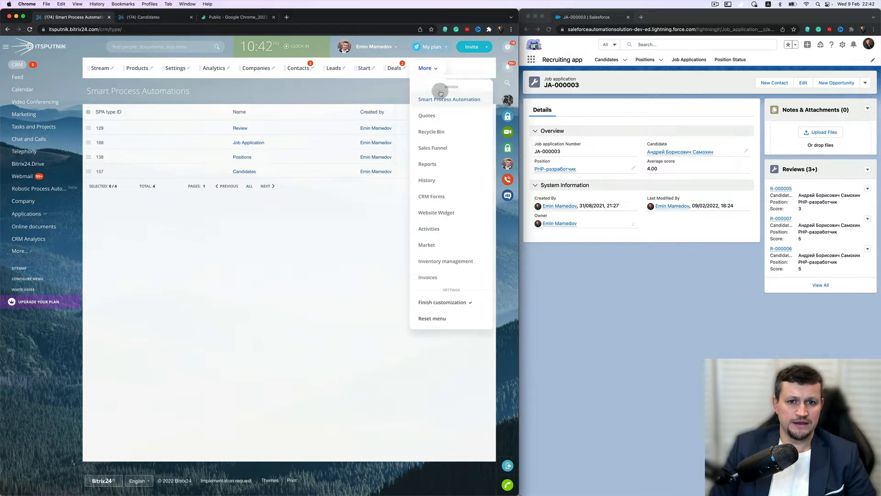
pyautogui.click(404, 71)
pyautogui.click(406, 95)
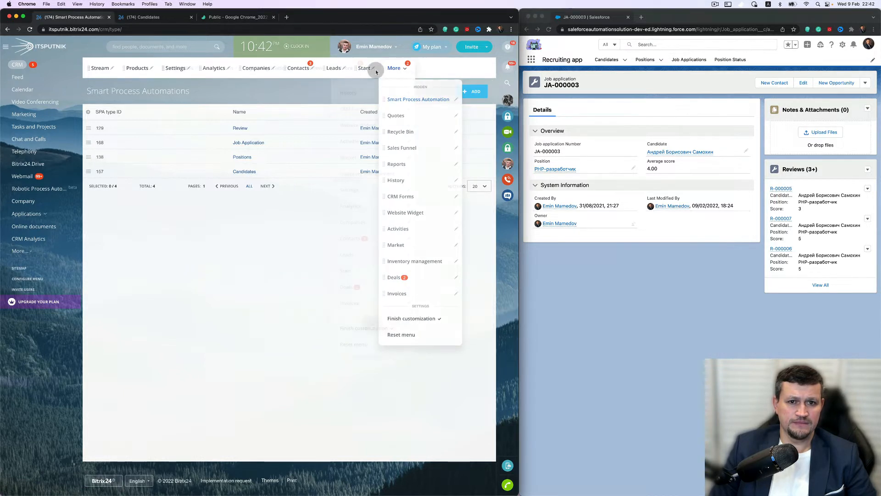
# Step: Hide Products and Stream from the CRM section menu and finish the customization
pyautogui.click(152, 68)
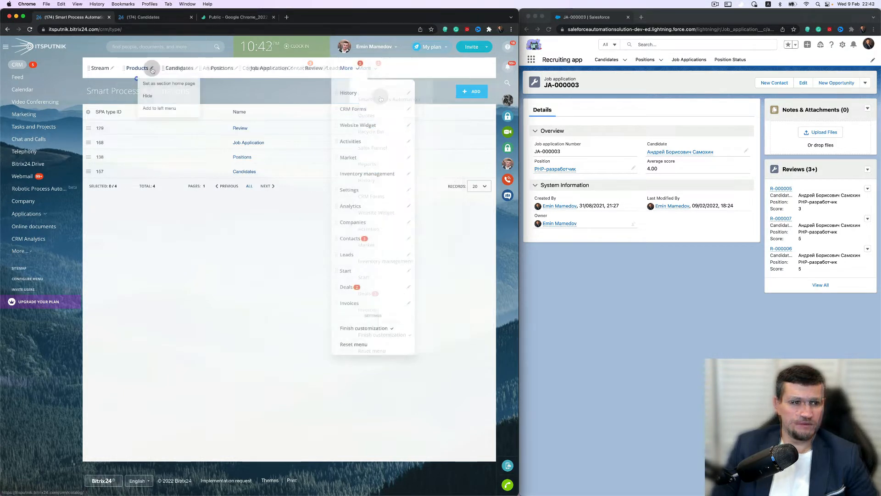
pyautogui.click(157, 99)
pyautogui.click(112, 68)
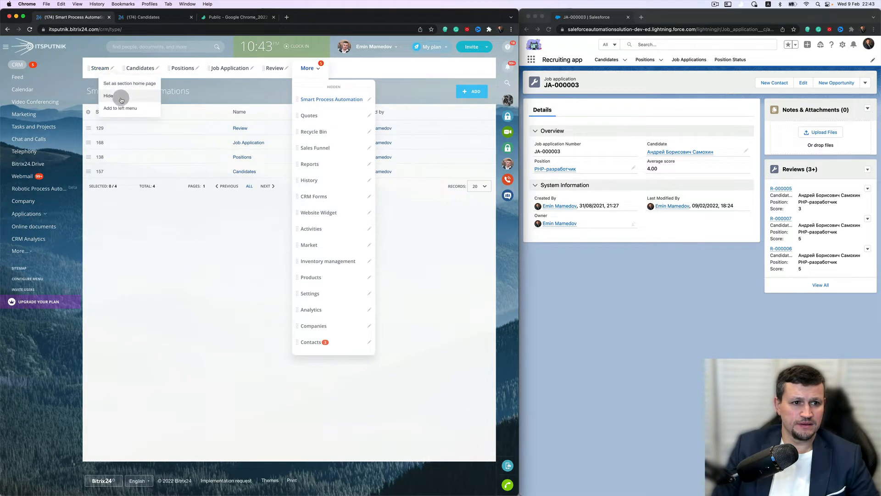
pyautogui.click(121, 100)
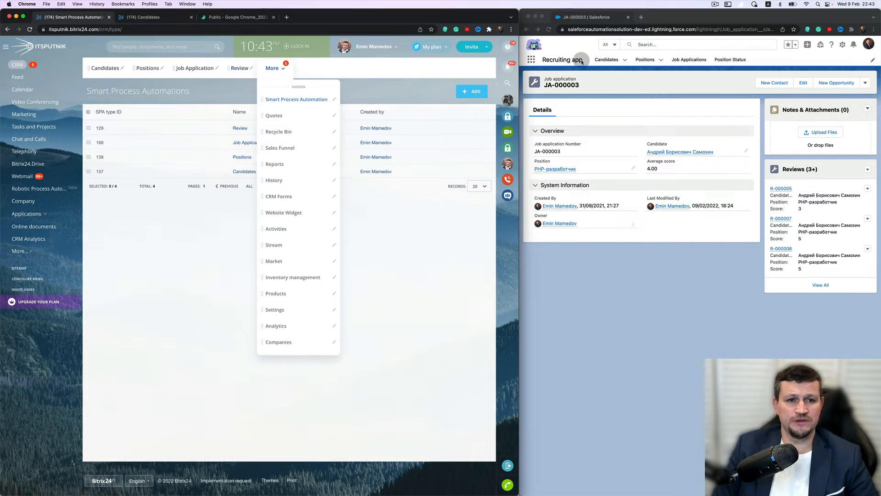
pyautogui.click(316, 74)
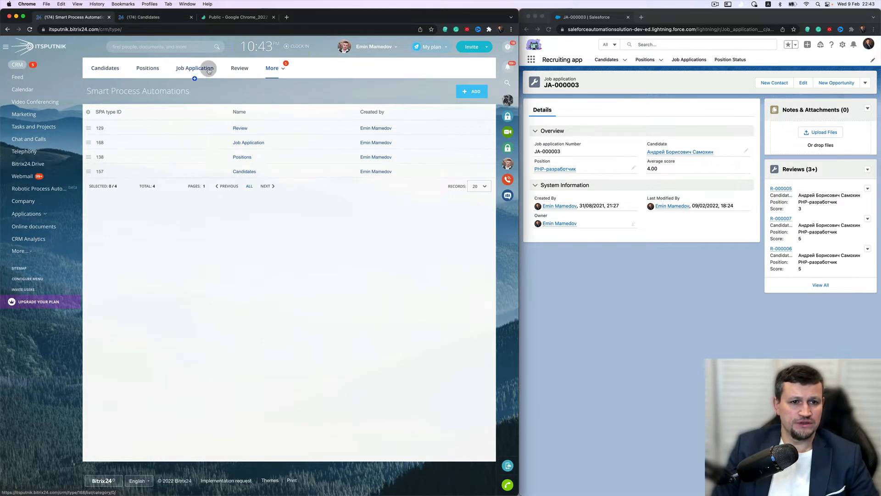
# Step: Open Candidates in both Bitrix24 and Salesforce, and bring up the Smart Process Automation list in a separate browser tab, closing the old Candidates tab
pyautogui.click(115, 69)
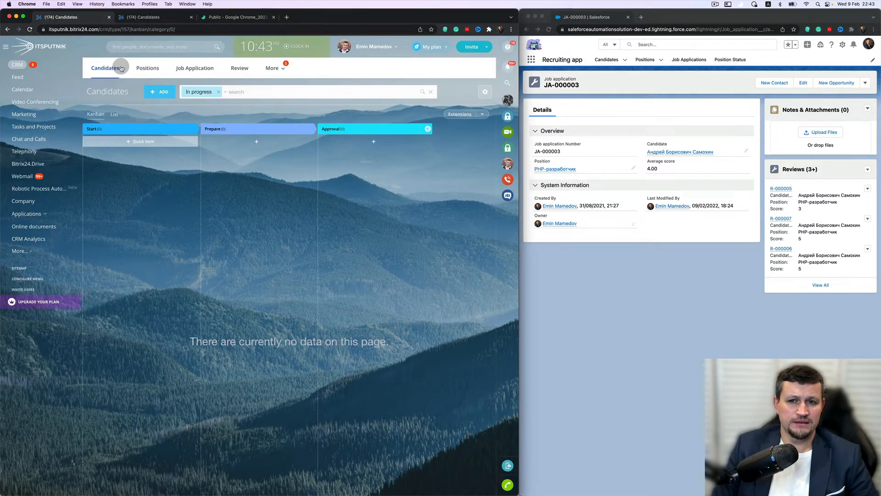
pyautogui.click(608, 60)
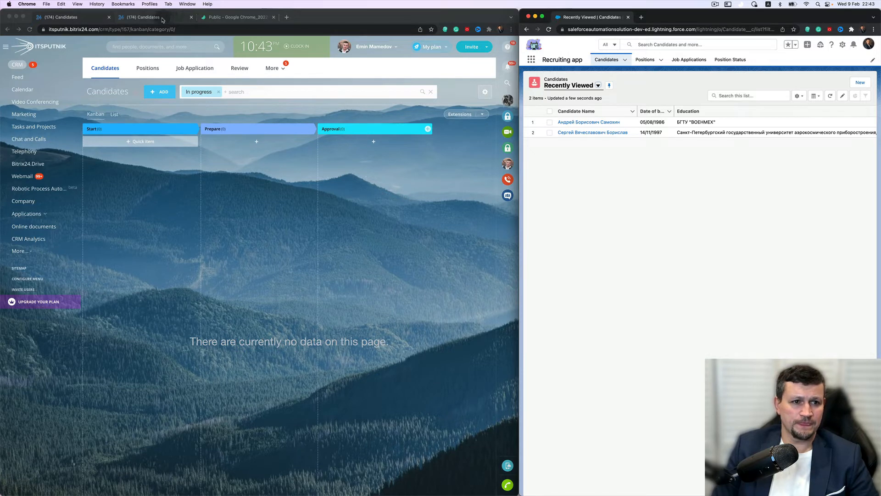
pyautogui.click(280, 67)
pyautogui.click(281, 69)
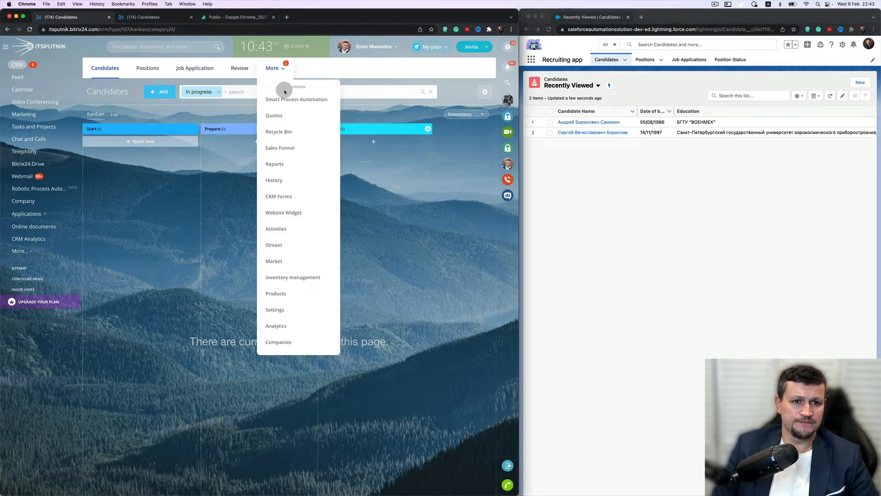
pyautogui.rightClick(287, 105)
pyautogui.click(312, 108)
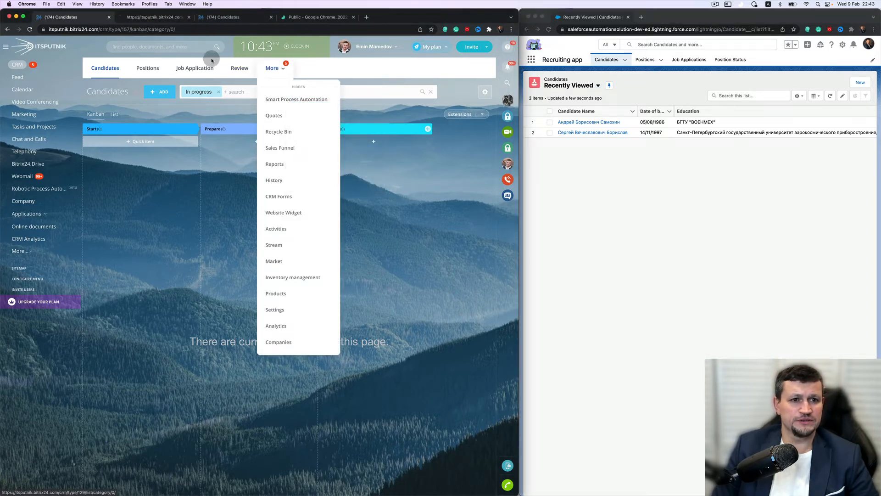
pyautogui.click(274, 17)
pyautogui.click(154, 17)
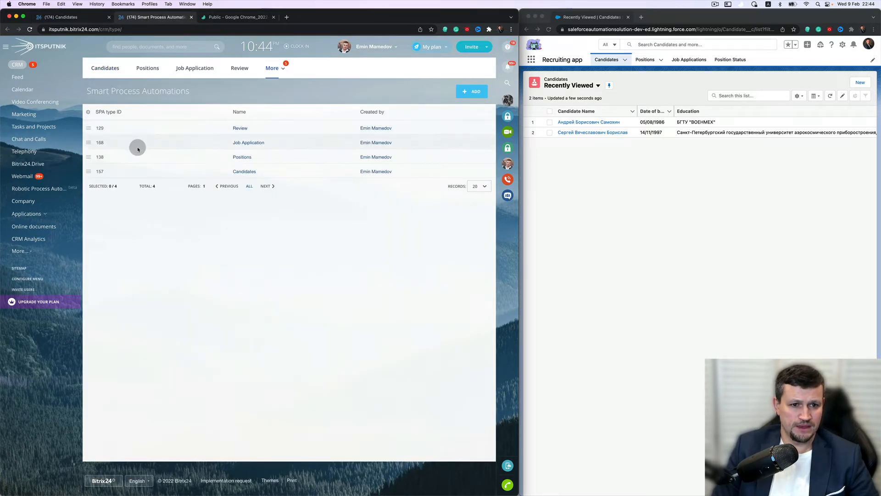
# Step: Turn off custom stages and kanban for the Candidates SPA, save it, and return to the Candidates page
pyautogui.click(89, 171)
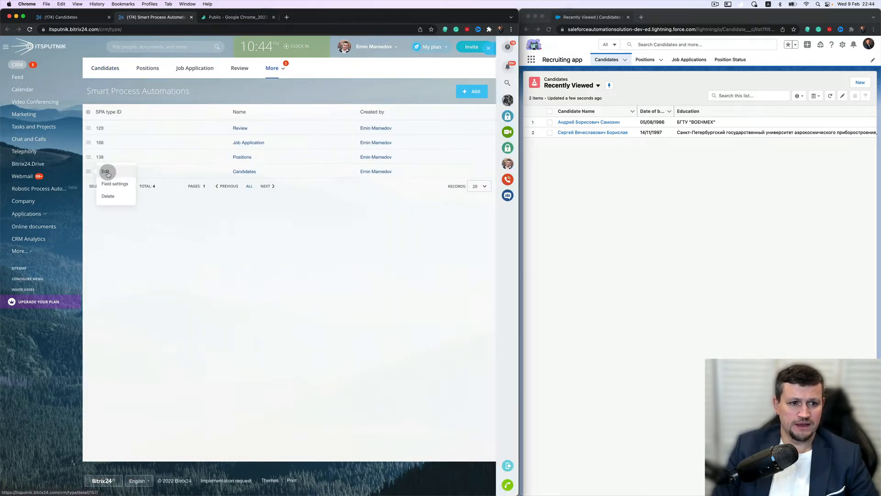
pyautogui.click(107, 172)
pyautogui.click(293, 211)
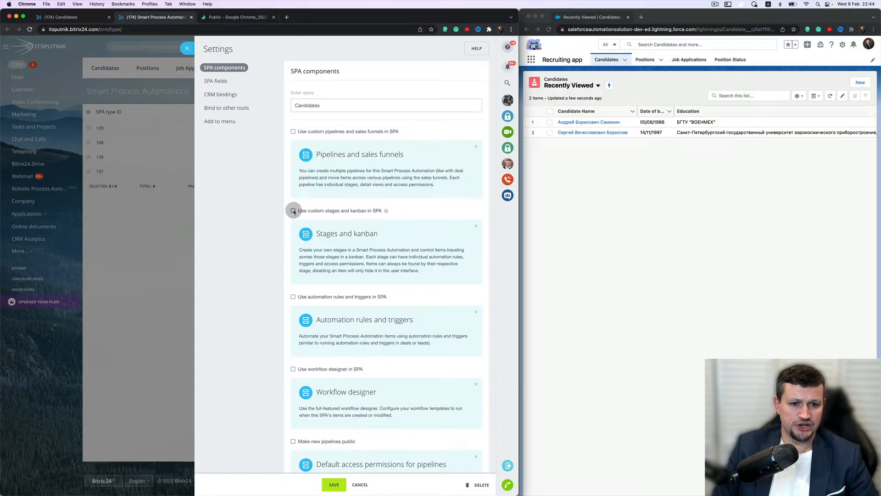
pyautogui.click(342, 487)
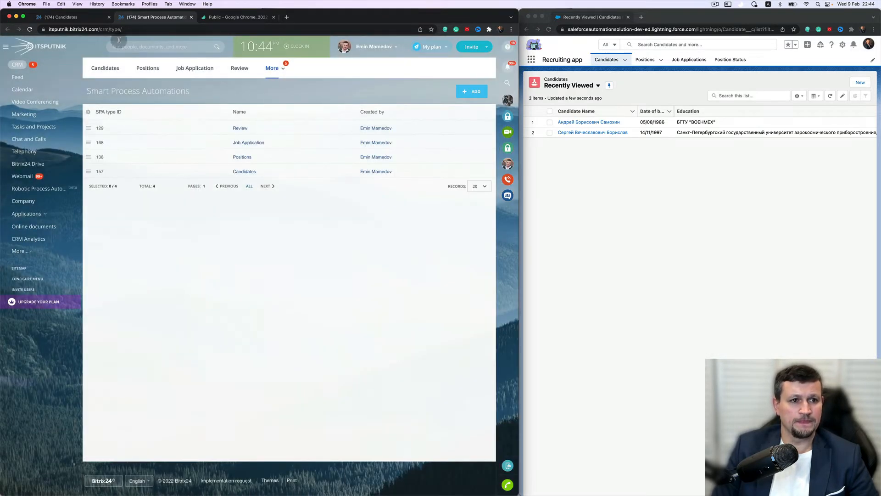
pyautogui.click(80, 20)
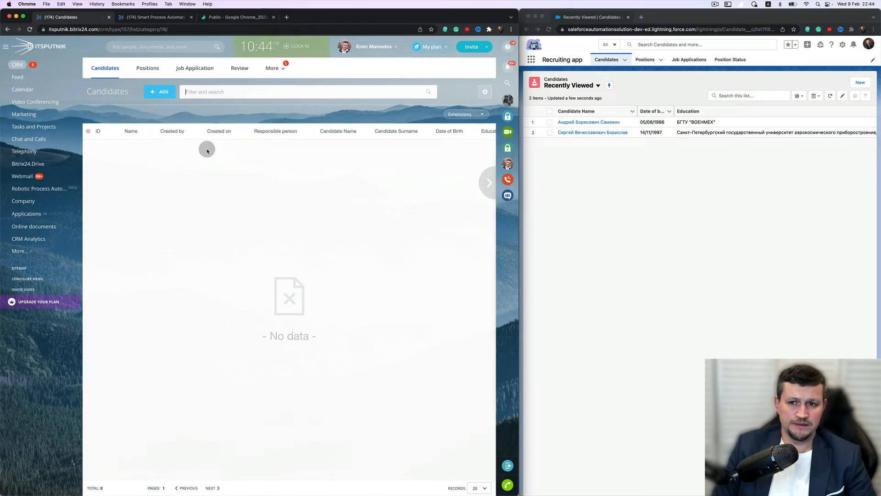
# Step: Open the Positions kanban in Bitrix24 and examine the available position status options in Salesforce
pyautogui.click(148, 71)
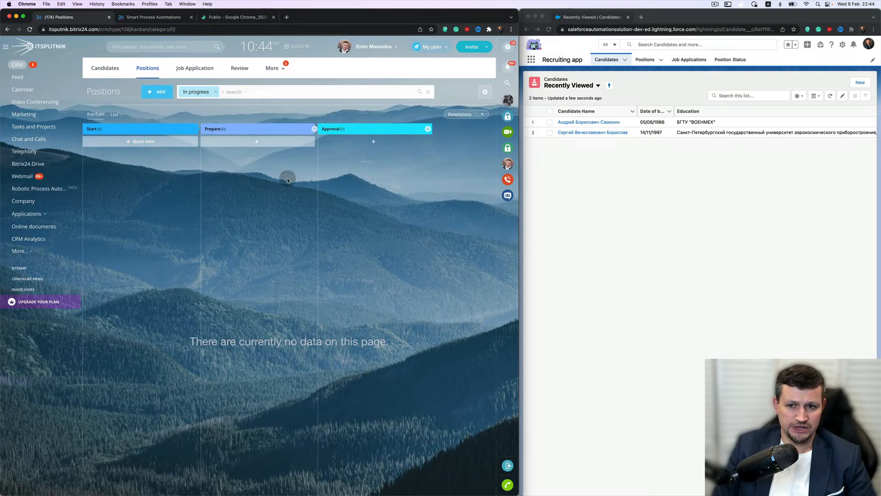
pyautogui.click(730, 60)
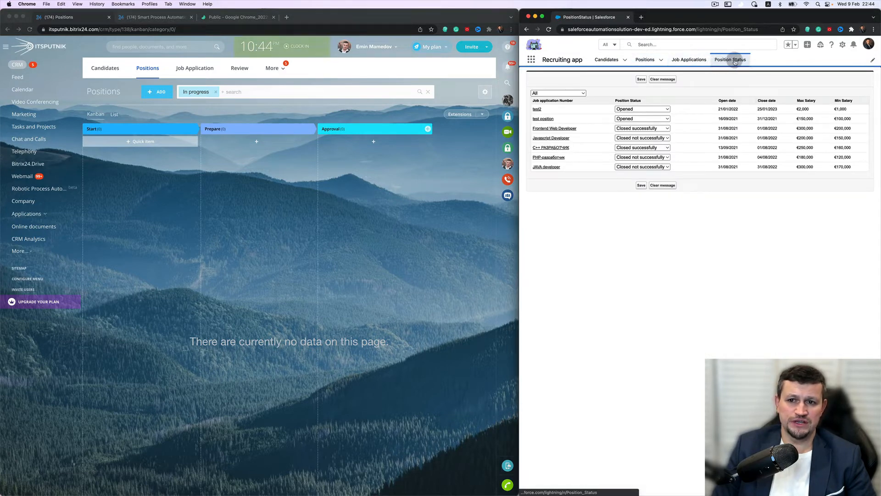
pyautogui.click(640, 109)
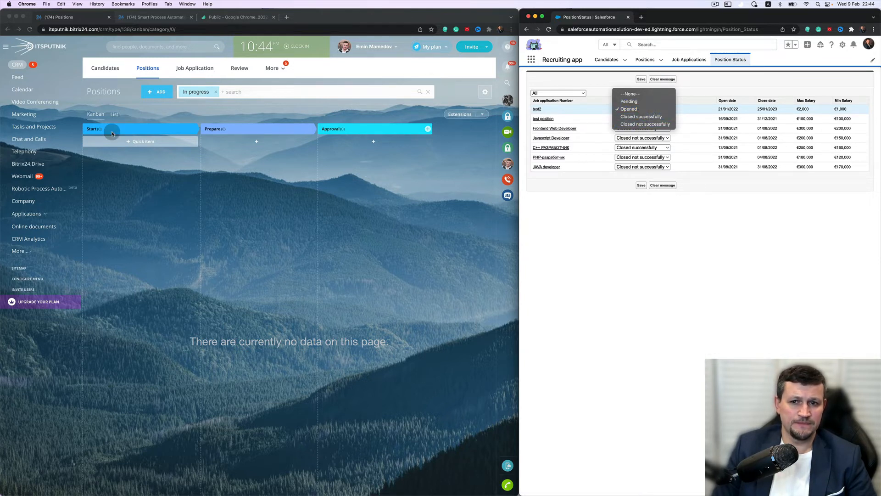
# Step: Rename the Start stage of the Positions kanban to Pending and the Prepare stage to Opened
pyautogui.click(177, 130)
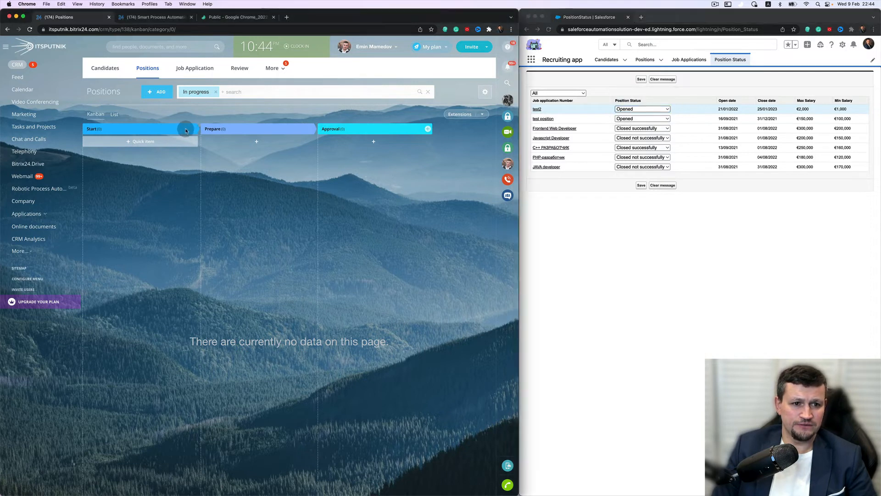
pyautogui.click(189, 131)
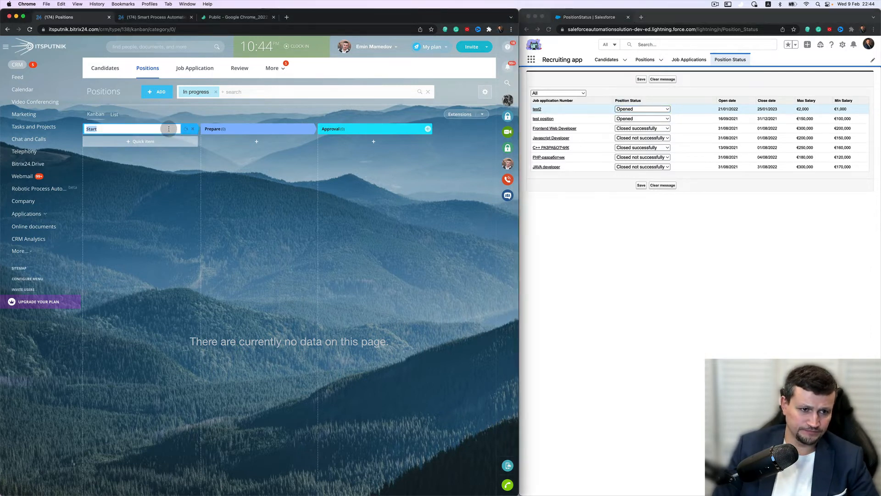
pyautogui.write('Pending')
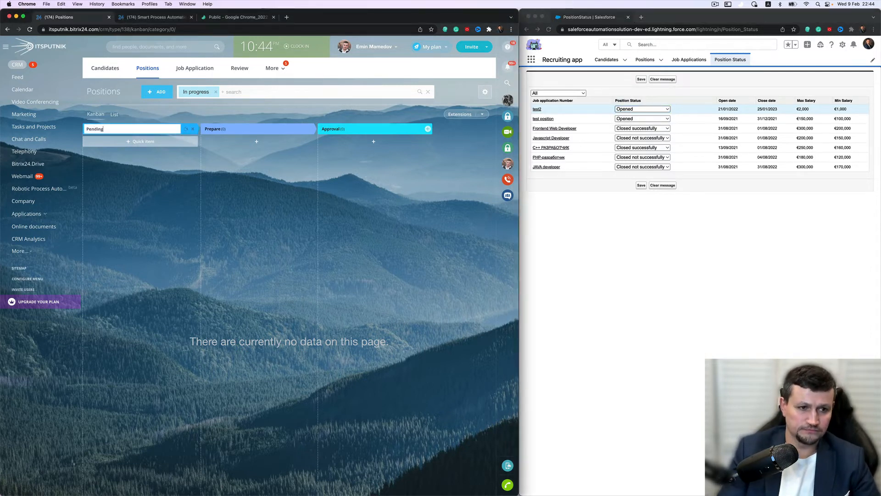
pyautogui.press('Return')
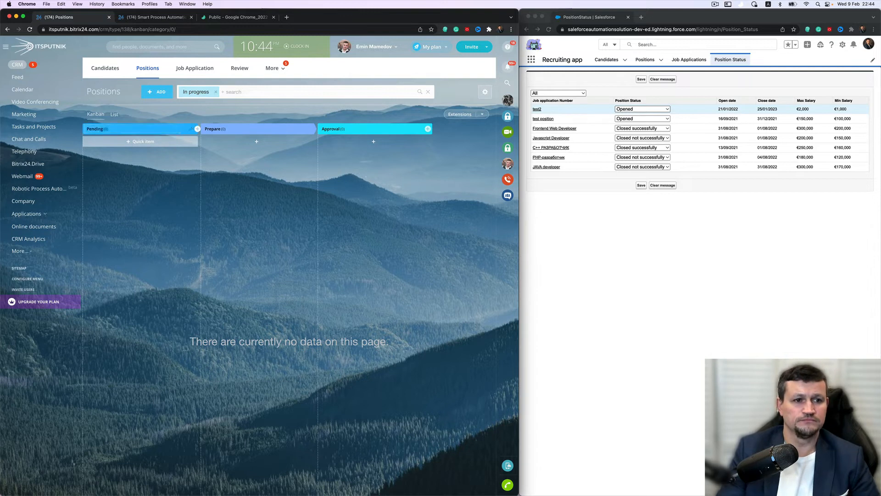
pyautogui.click(306, 130)
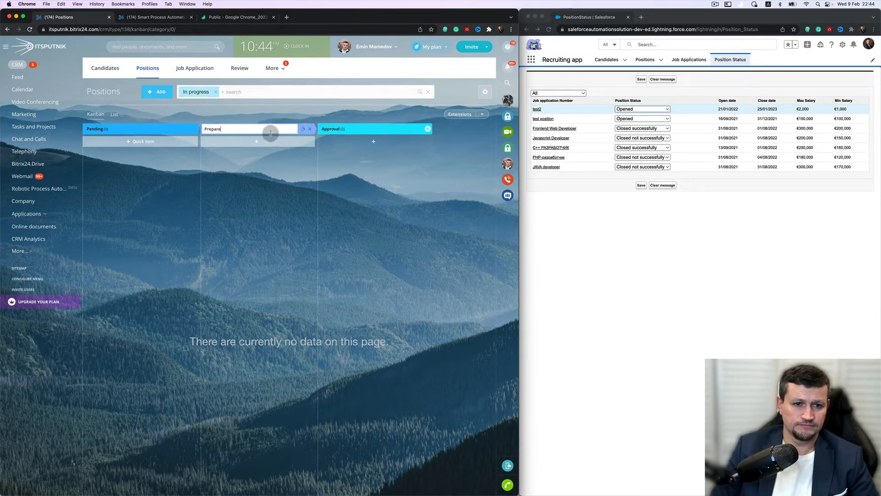
pyautogui.write('Open')
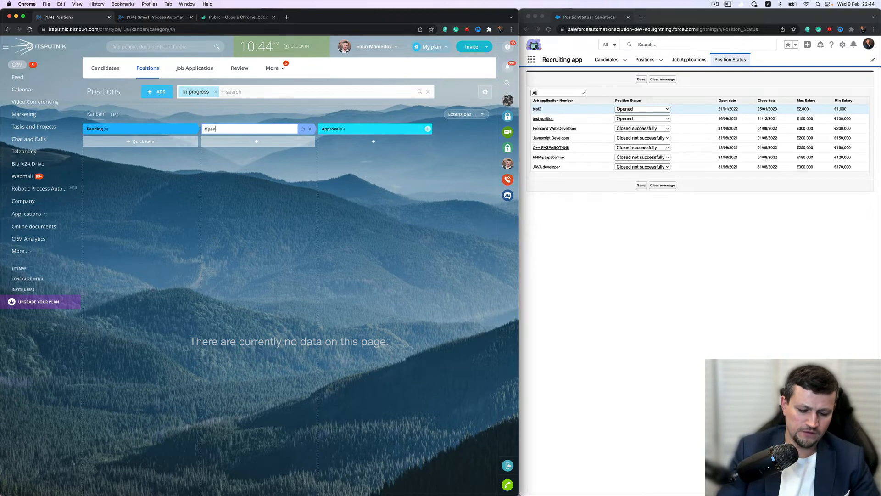
pyautogui.write('ed')
pyautogui.press('Return')
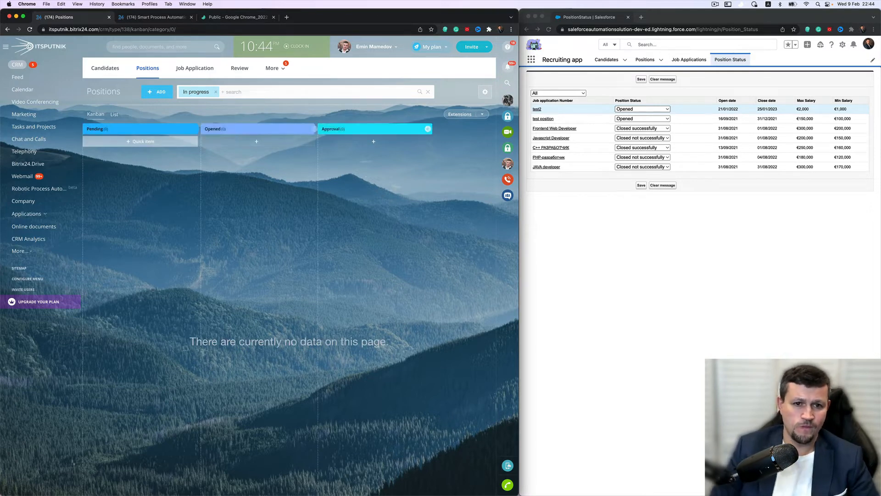
# Step: Delete the Approval stage from the Positions kanban and confirm the removal
pyautogui.click(419, 131)
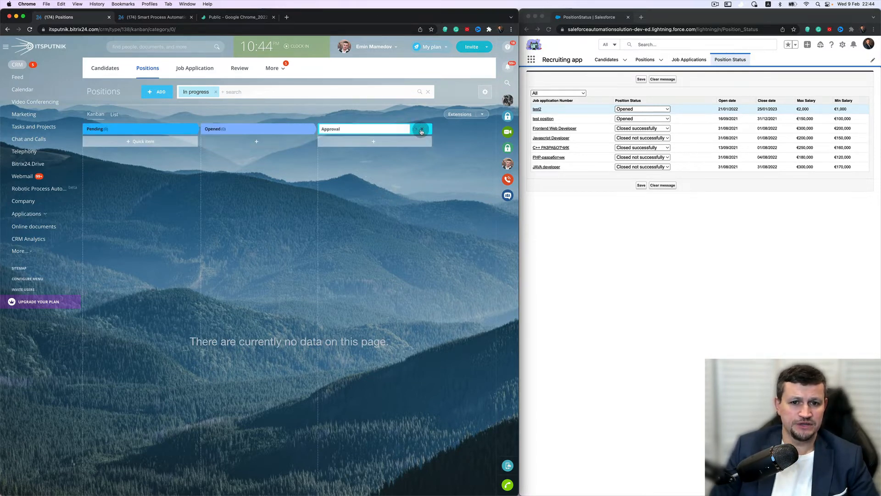
pyautogui.click(421, 130)
pyautogui.click(253, 287)
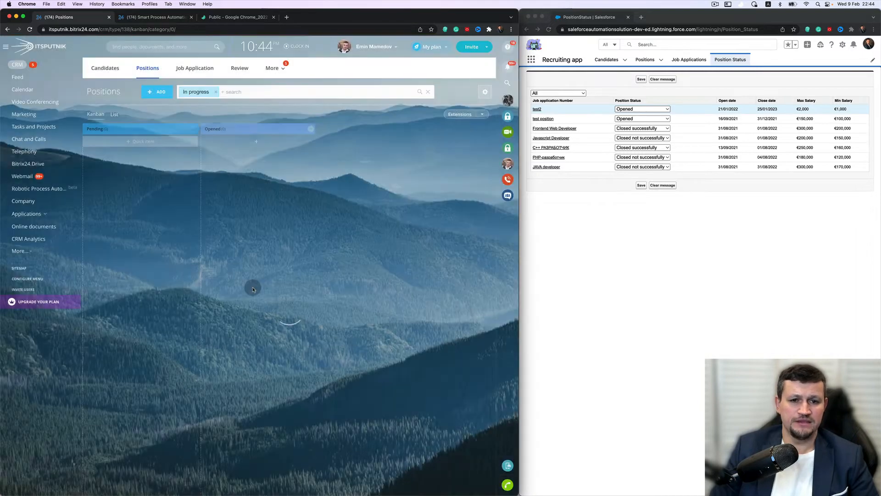
# Step: Check the closed status options in Salesforce, and open the Positions pipeline stages under the CRM statuses and dropdowns settings in a separate browser tab
pyautogui.click(657, 127)
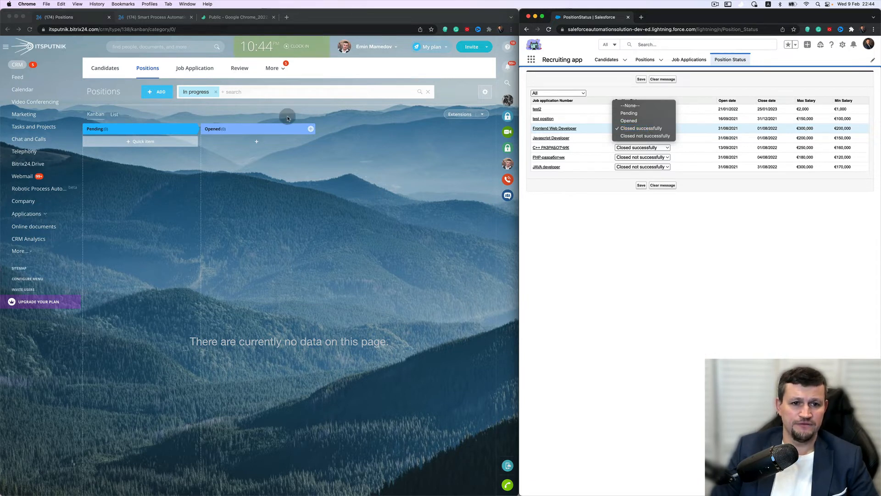
pyautogui.click(289, 67)
pyautogui.click(283, 67)
pyautogui.click(280, 68)
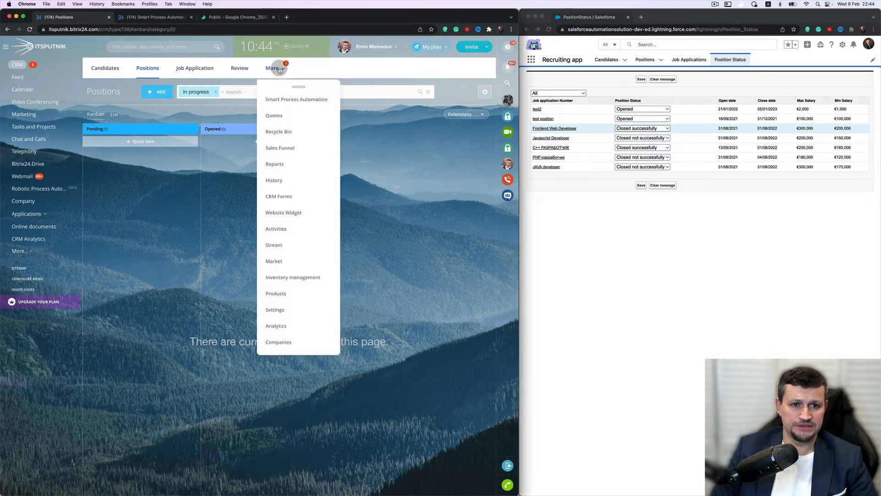
pyautogui.rightClick(293, 311)
pyautogui.click(304, 315)
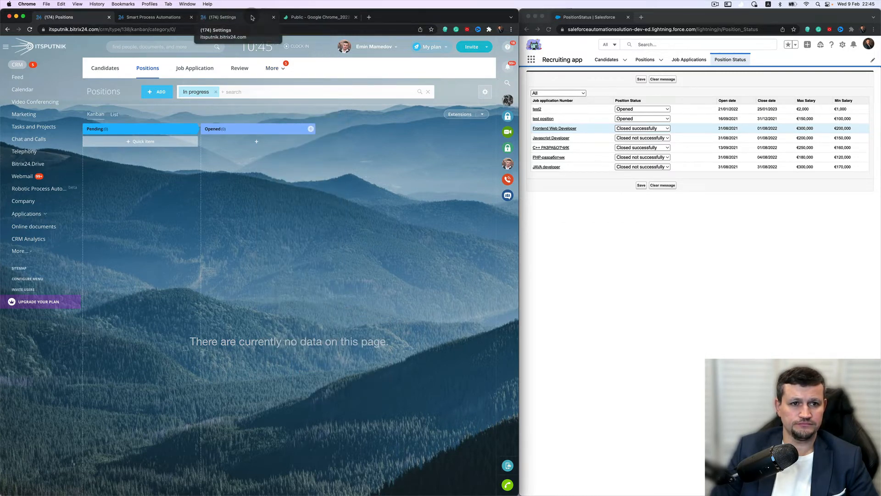
pyautogui.click(252, 17)
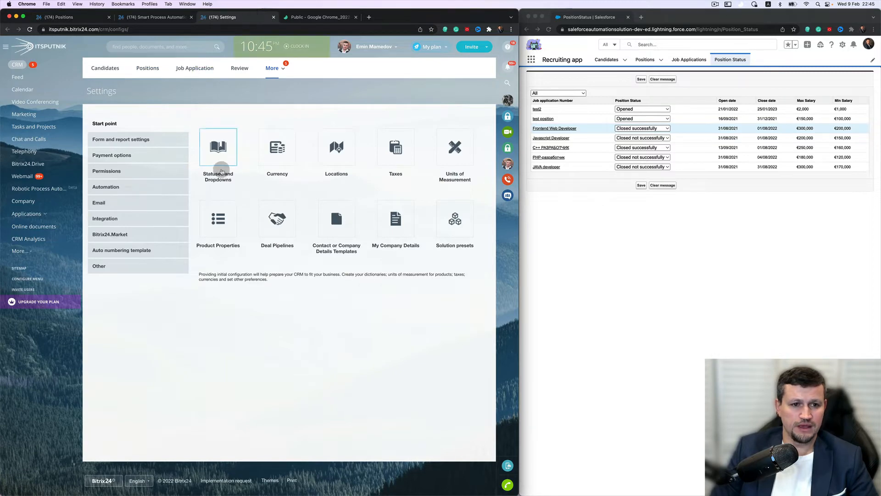
pyautogui.click(219, 153)
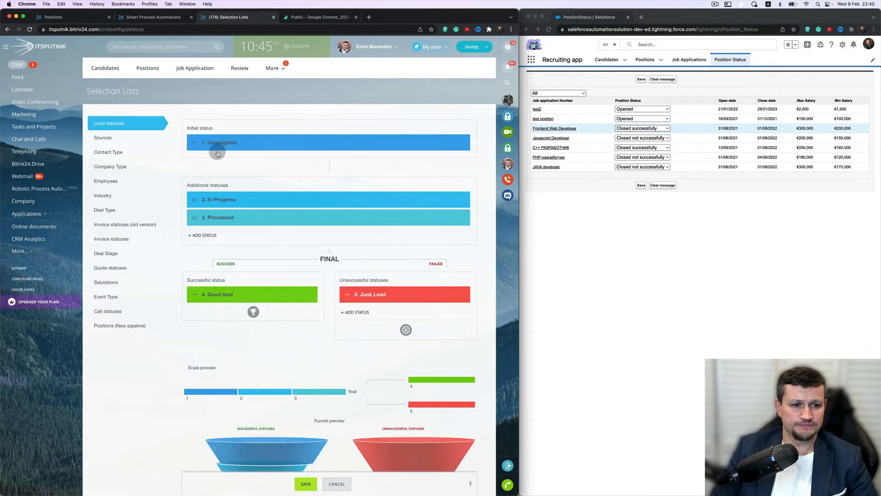
pyautogui.click(120, 328)
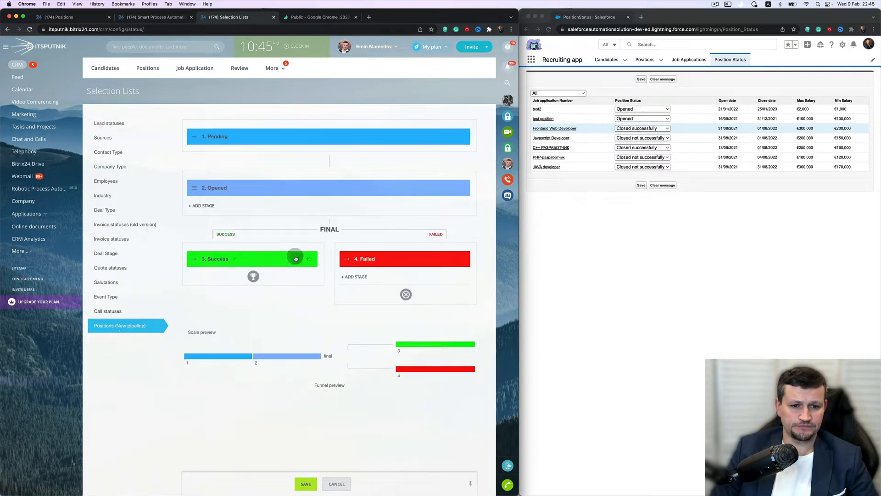
# Step: Rename the final Positions stages to Closed successfully for success and Closed not successfully for failure, and save the pipeline
pyautogui.click(235, 260)
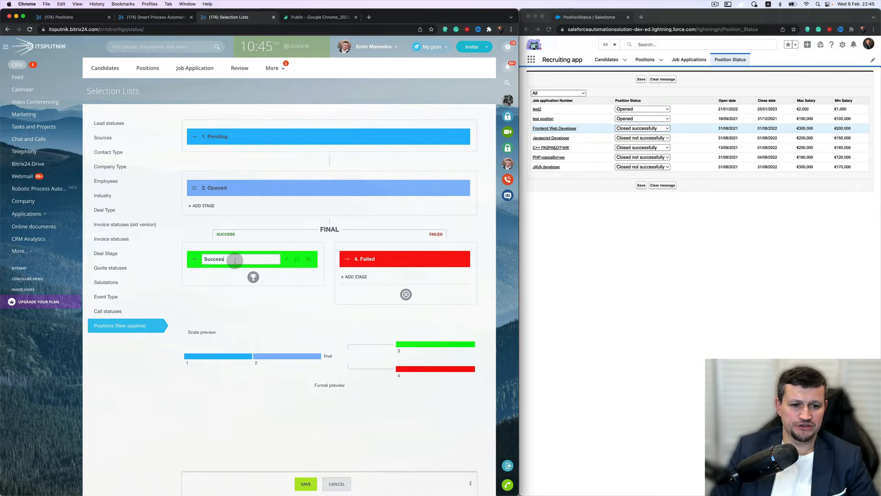
pyautogui.write('Closed s')
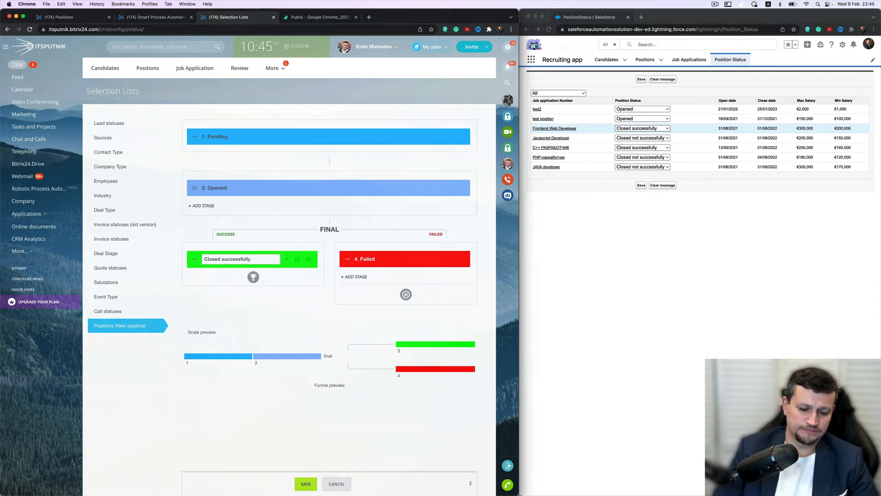
pyautogui.press('super+a')
pyautogui.press('super+c')
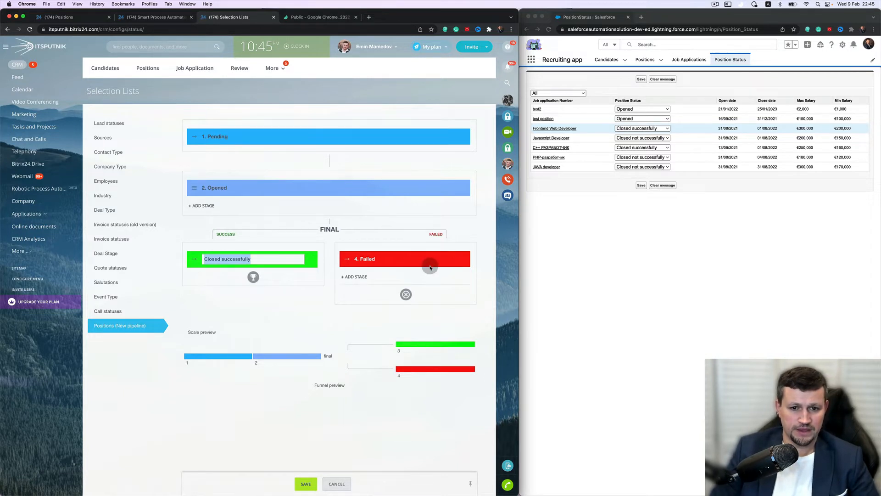
pyautogui.click(381, 259)
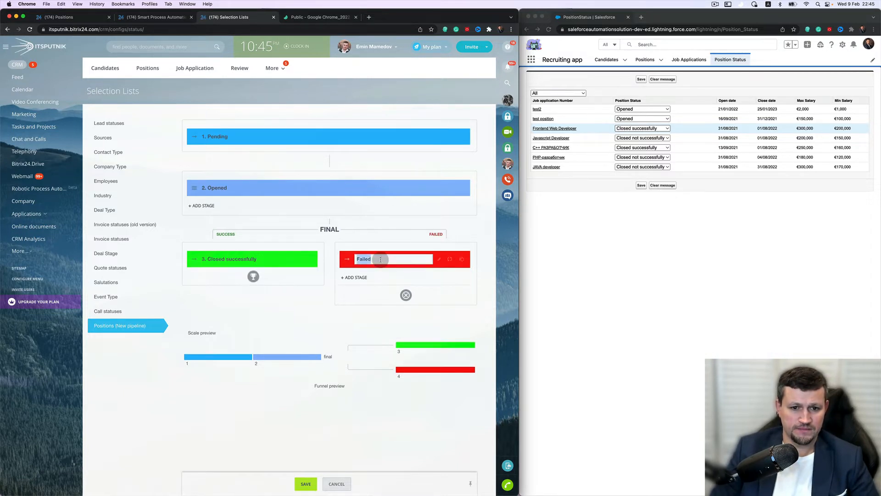
pyautogui.press('super+v')
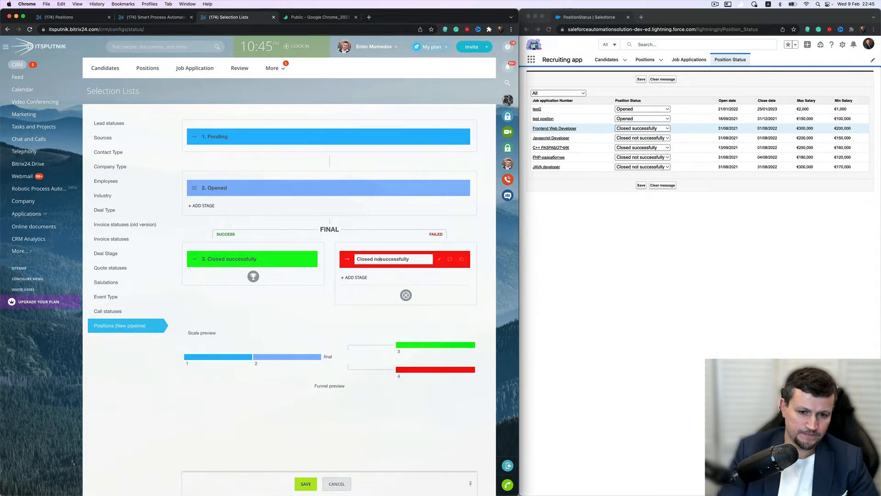
pyautogui.press('Return')
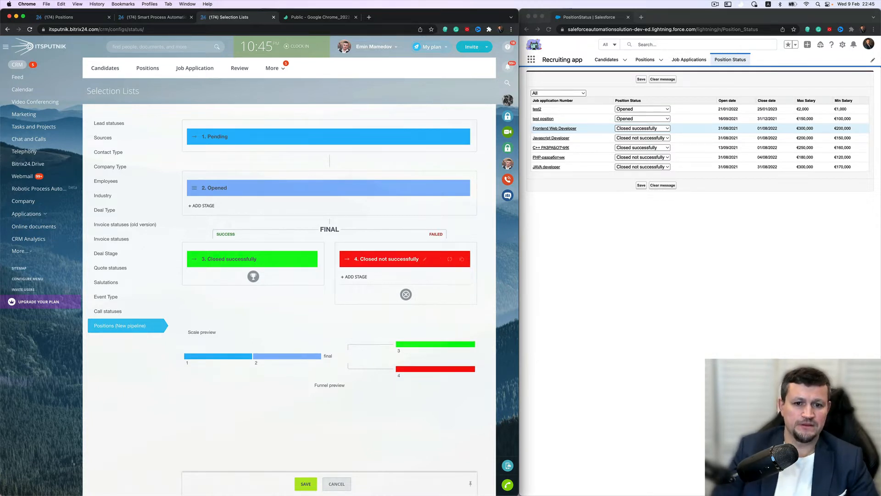
pyautogui.click(306, 484)
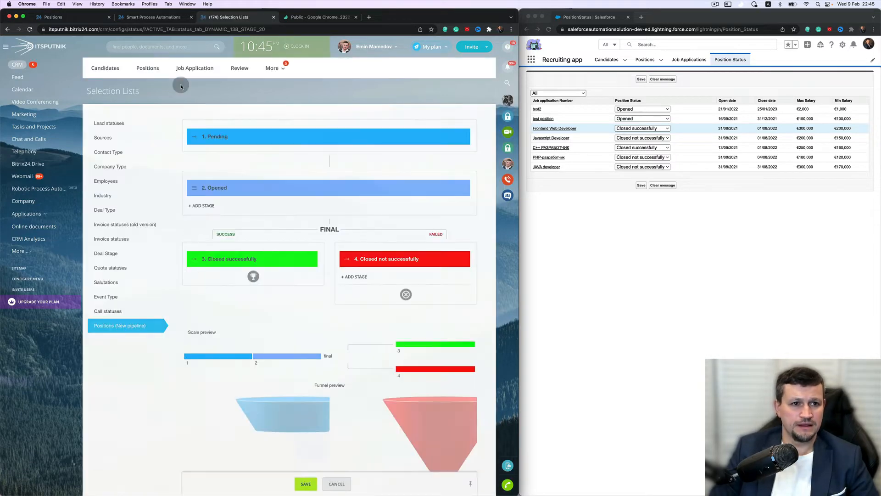
# Step: Return to the Positions kanban and replace its filter with the stage groups In progress, Success and Failed
pyautogui.click(64, 18)
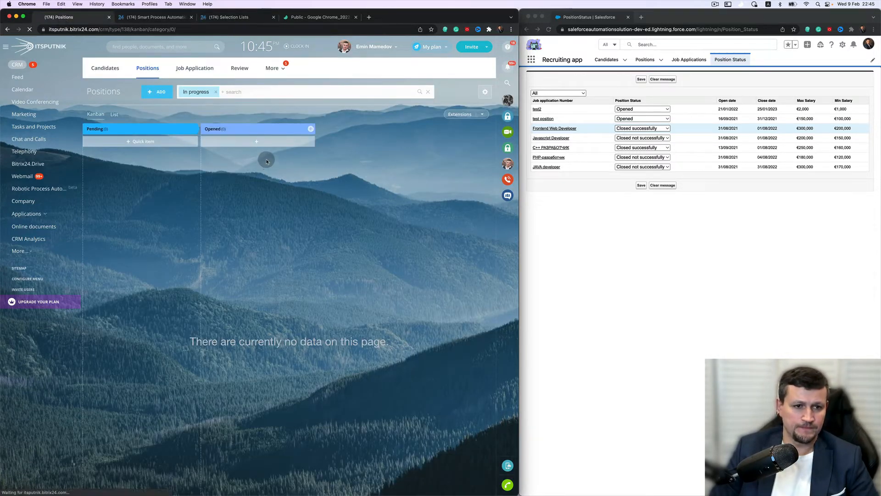
pyautogui.click(216, 93)
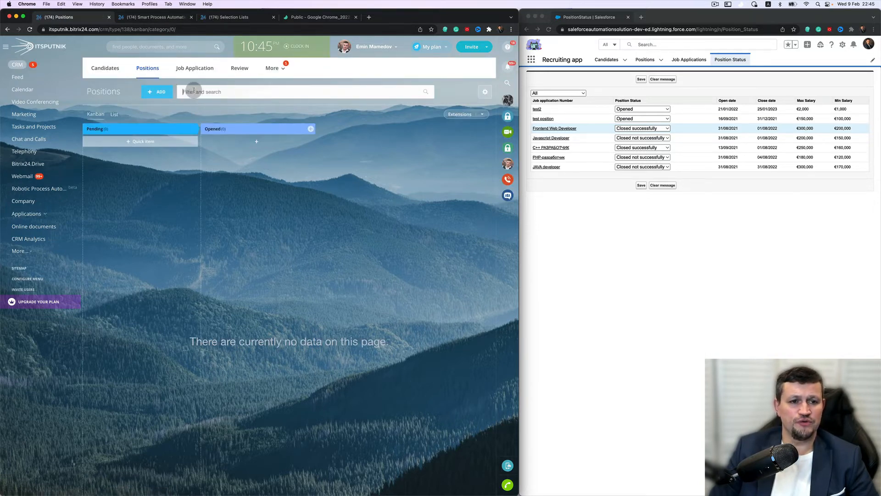
pyautogui.click(193, 90)
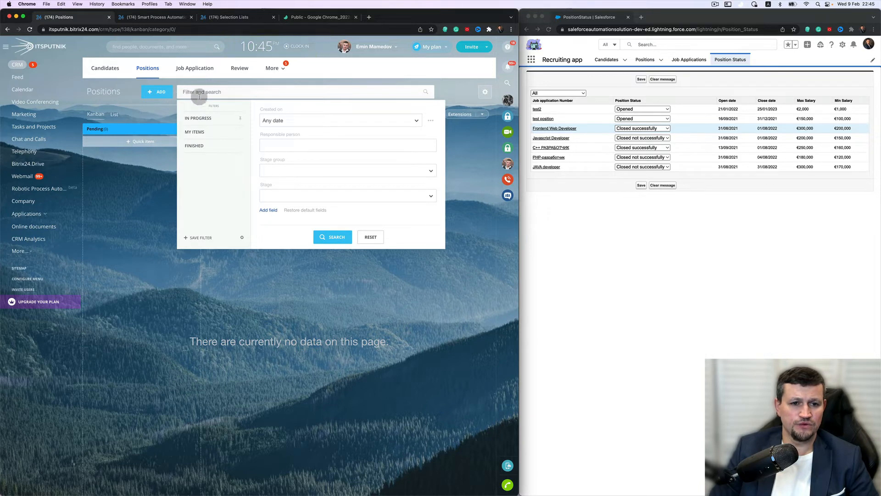
pyautogui.click(279, 170)
pyautogui.click(280, 185)
pyautogui.click(280, 197)
pyautogui.click(277, 208)
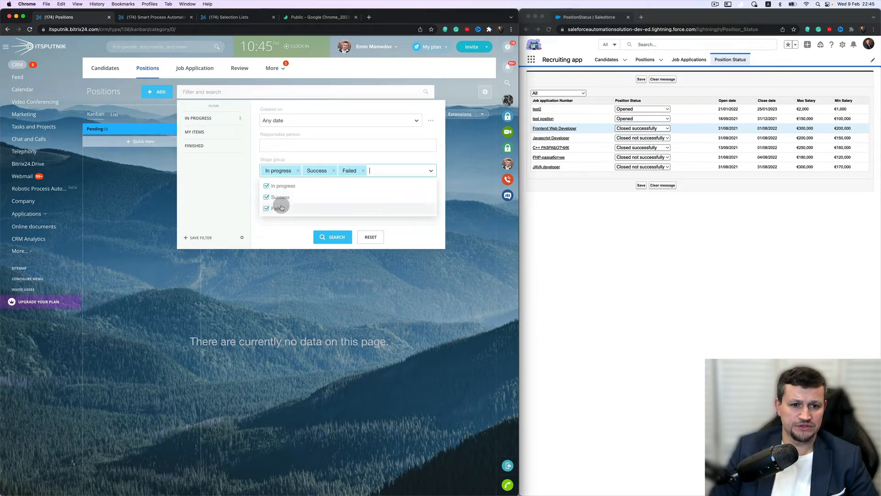
pyautogui.click(333, 236)
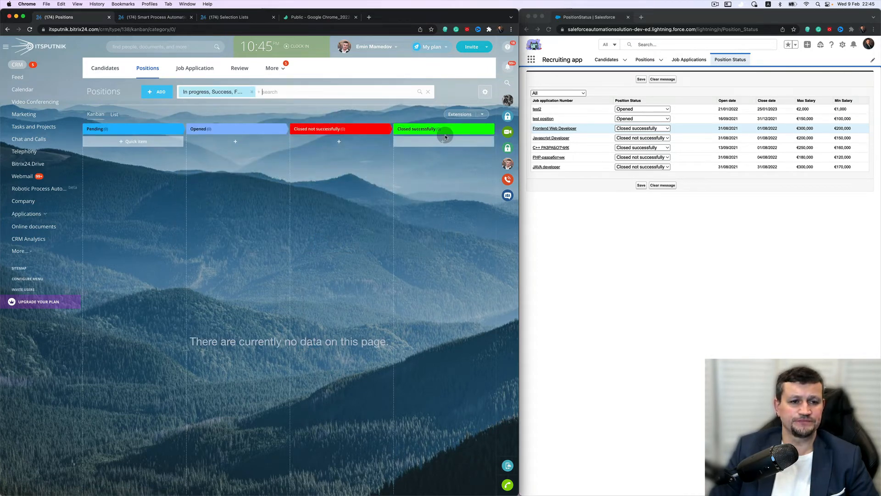
# Step: Open Job Application in Bitrix24 and Job Applications in Salesforce to compare the two lists
pyautogui.click(188, 68)
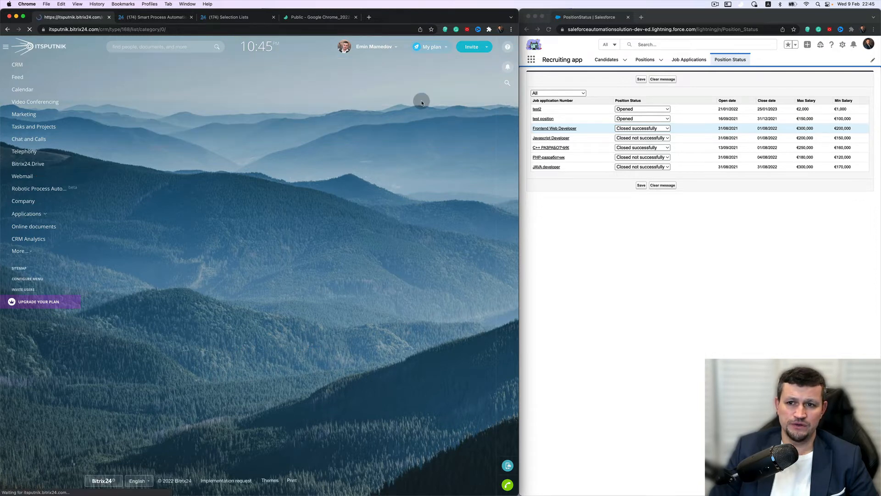
pyautogui.click(689, 59)
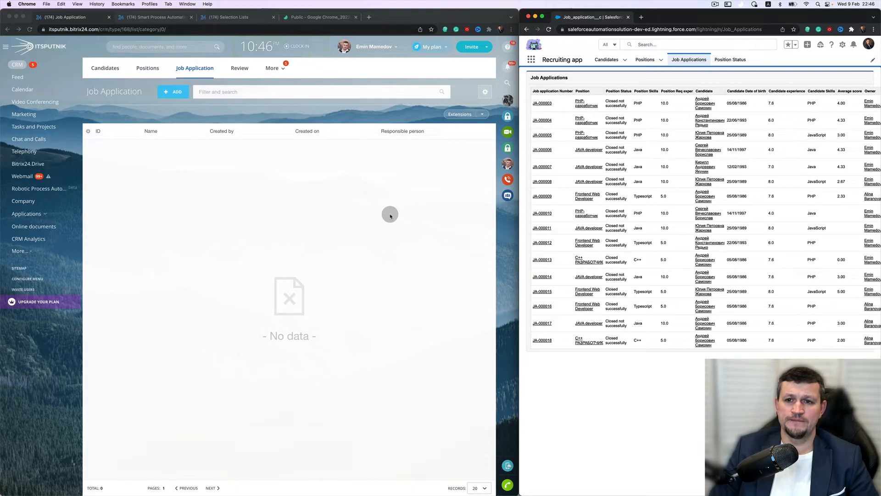
# Step: Open Candidates in Salesforce and Bitrix24, dismissing the notifications, and bring up the form for a new candidate in Bitrix24
pyautogui.click(612, 60)
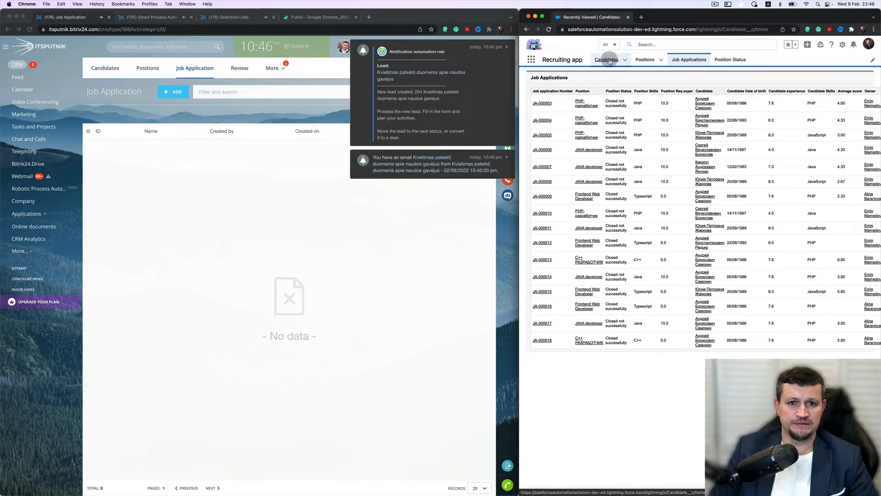
pyautogui.click(505, 46)
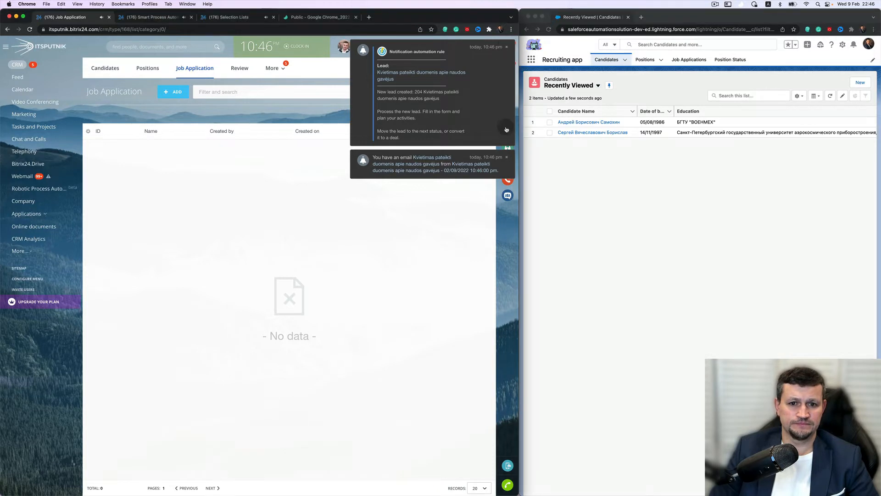
pyautogui.click(507, 157)
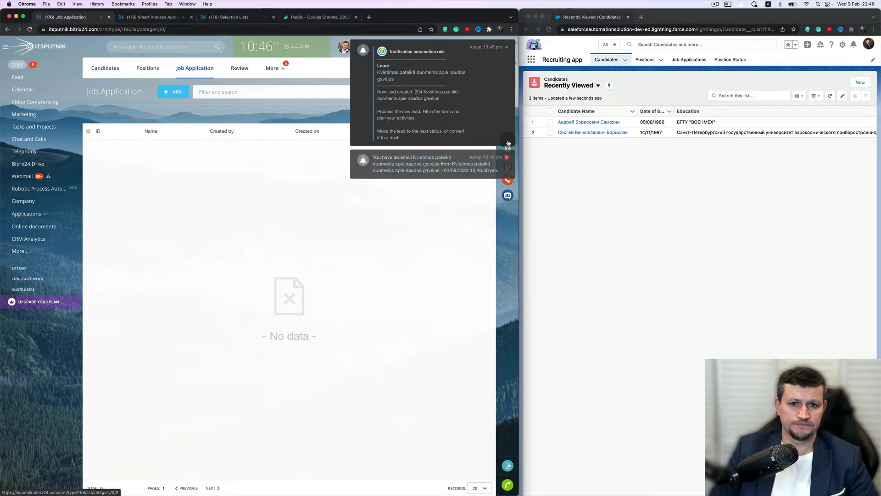
pyautogui.click(507, 48)
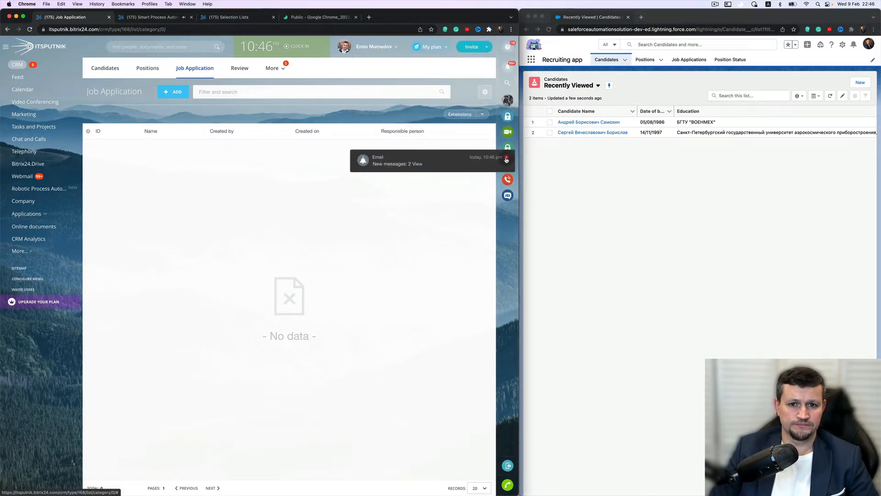
pyautogui.click(100, 65)
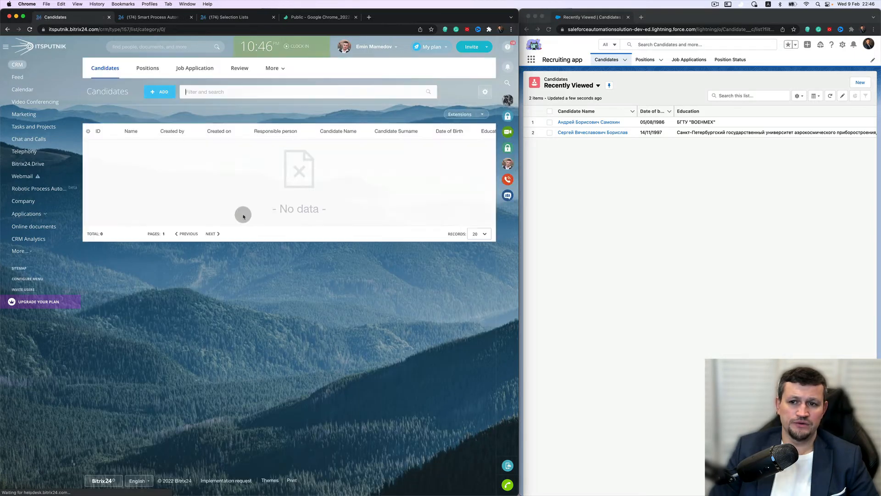
pyautogui.click(159, 92)
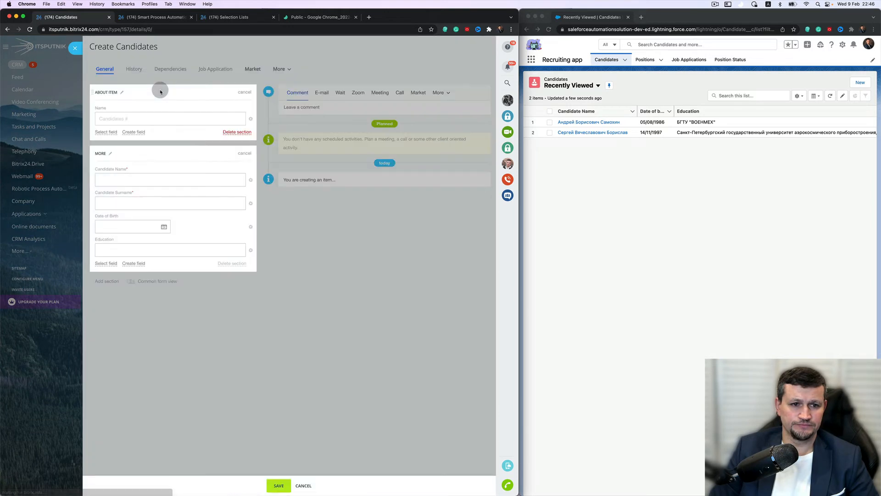
# Step: Add the Observers field to the About item section of the new candidate form
pyautogui.click(163, 119)
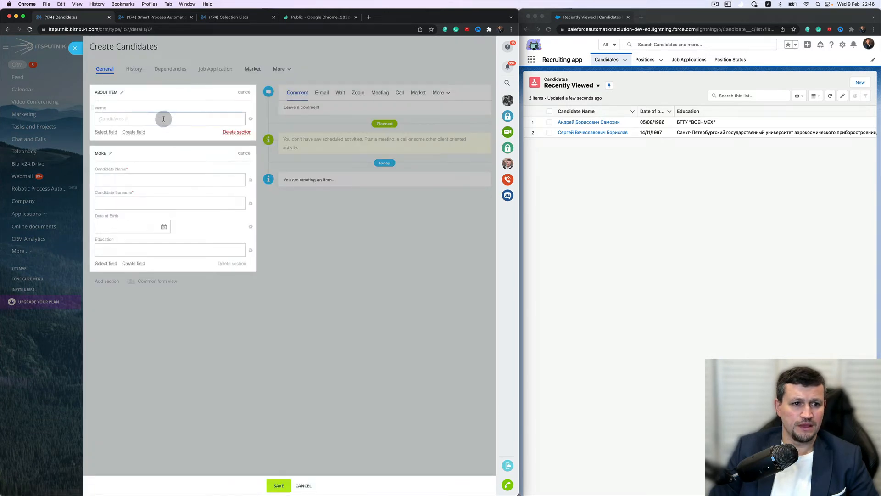
pyautogui.click(106, 133)
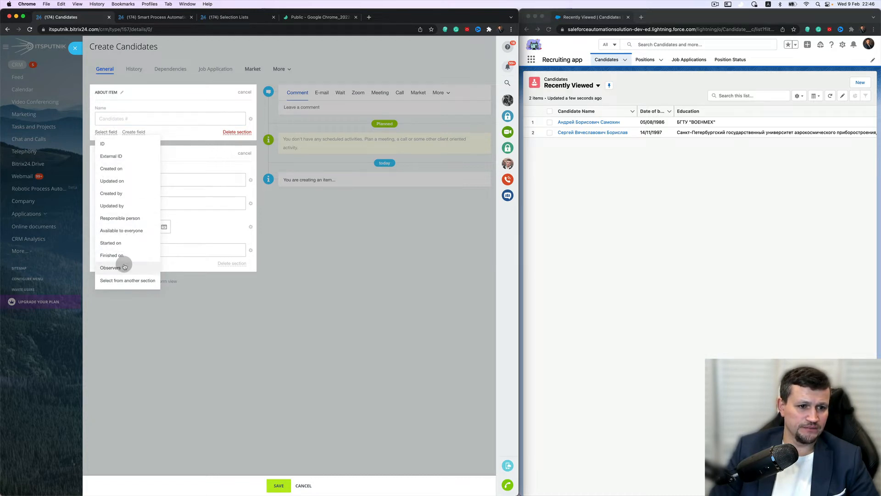
pyautogui.click(110, 267)
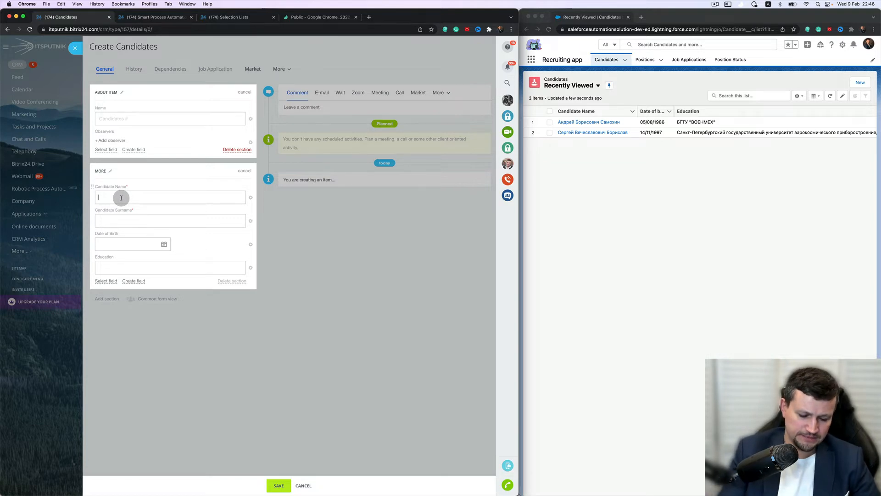
# Step: Enter the new candidate's first name, surname and date of birth
pyautogui.write('T')
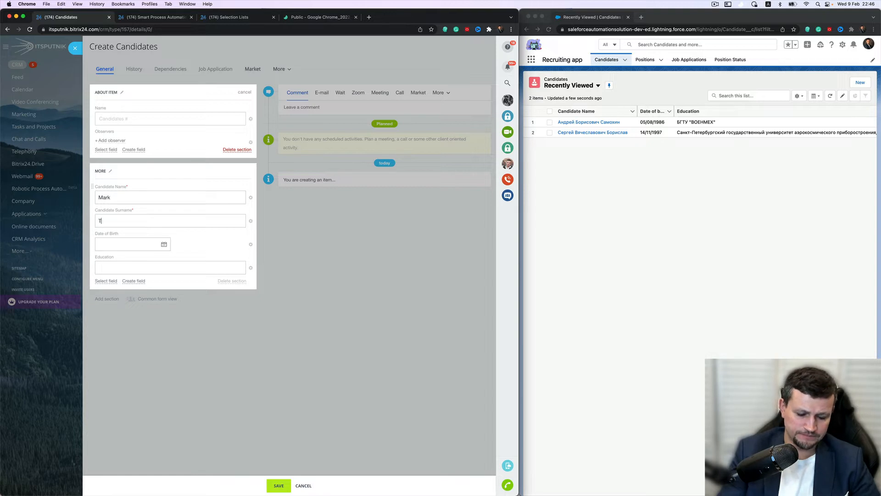
pyautogui.write('wain')
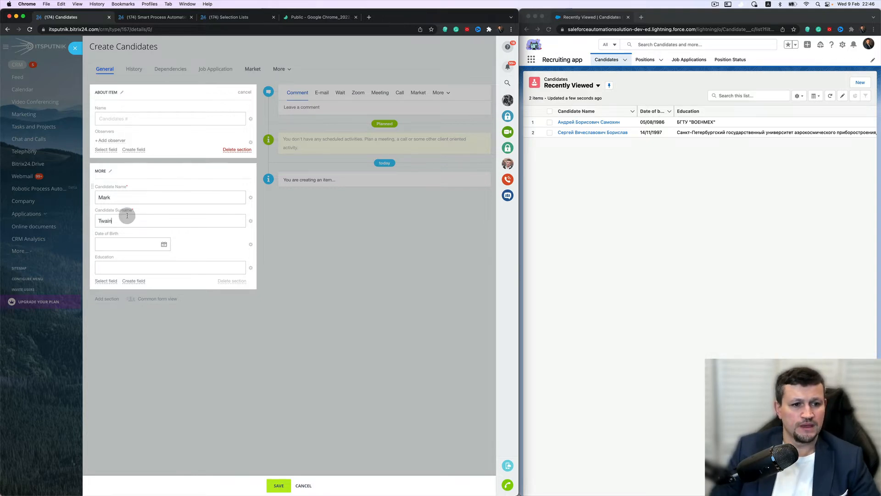
pyautogui.click(164, 244)
pyautogui.click(146, 259)
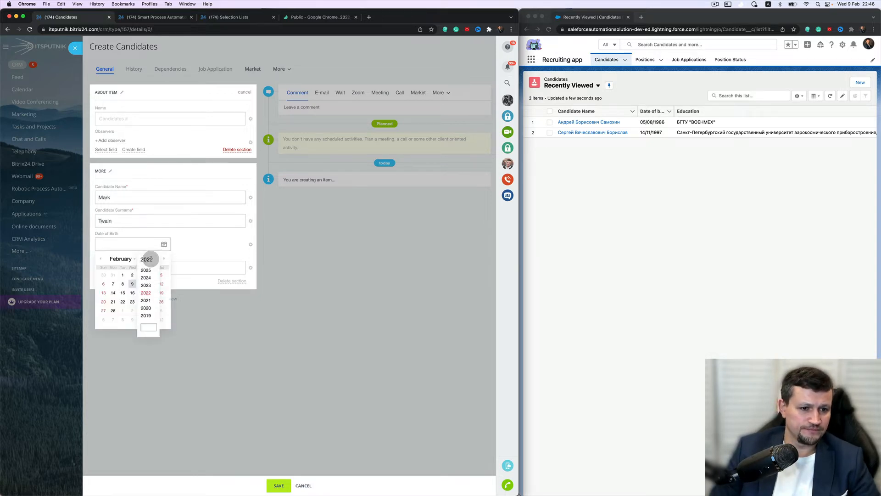
pyautogui.click(150, 327)
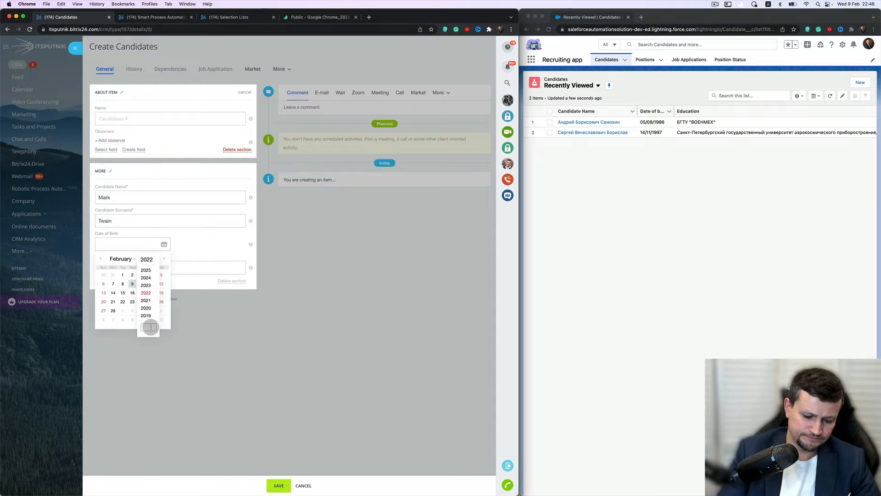
pyautogui.write('1856')
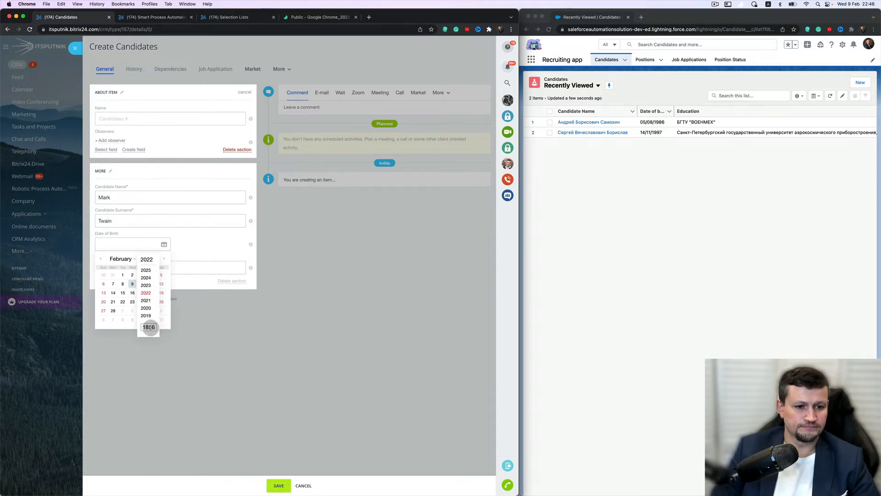
pyautogui.click(122, 293)
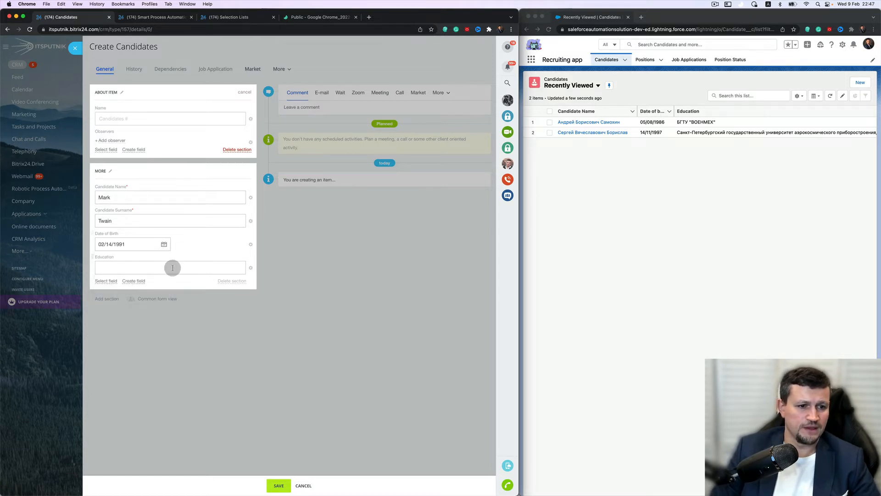
# Step: Set the candidate's education to MIT and save the record
pyautogui.click(173, 267)
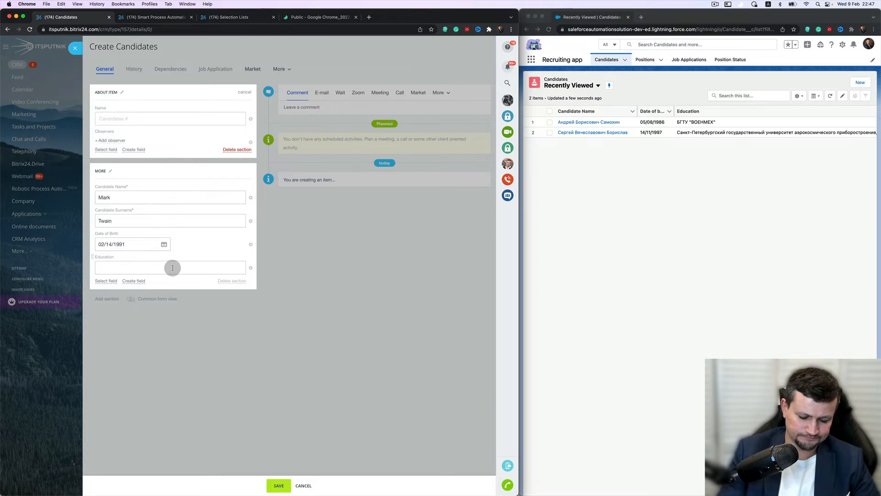
pyautogui.write('MIT')
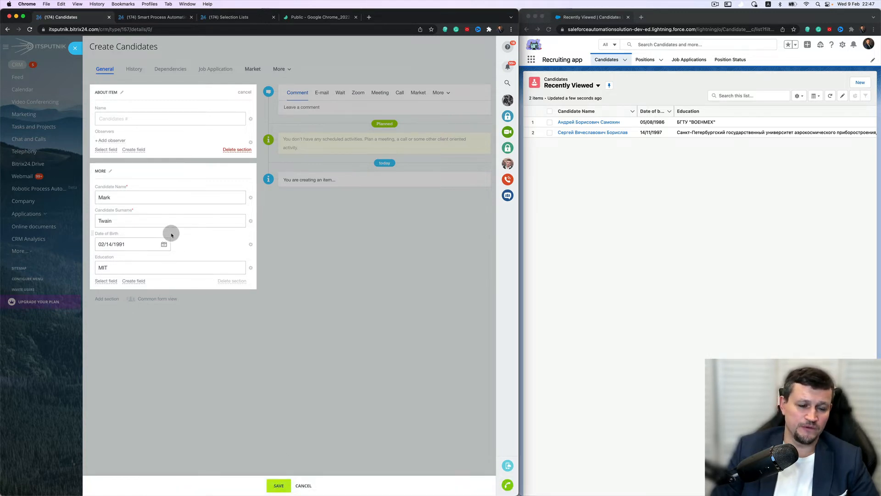
pyautogui.click(279, 483)
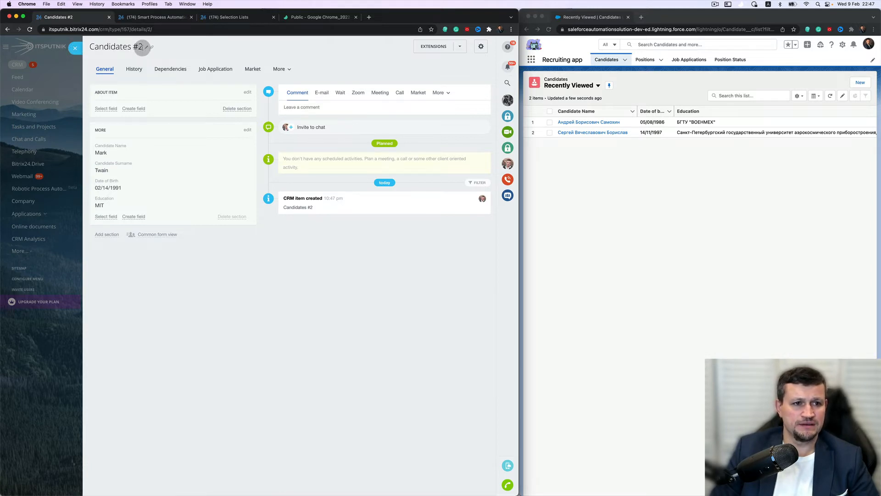
# Step: Enable custom stages and kanban plus automation rules and triggers in the Candidates SPA settings, and save them
pyautogui.moveTo(142, 47); pyautogui.dragTo(97, 48)
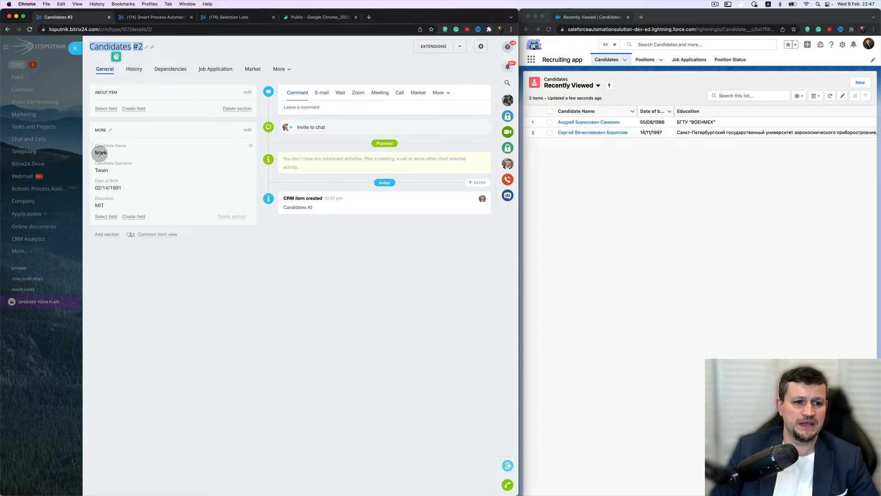
pyautogui.click(179, 18)
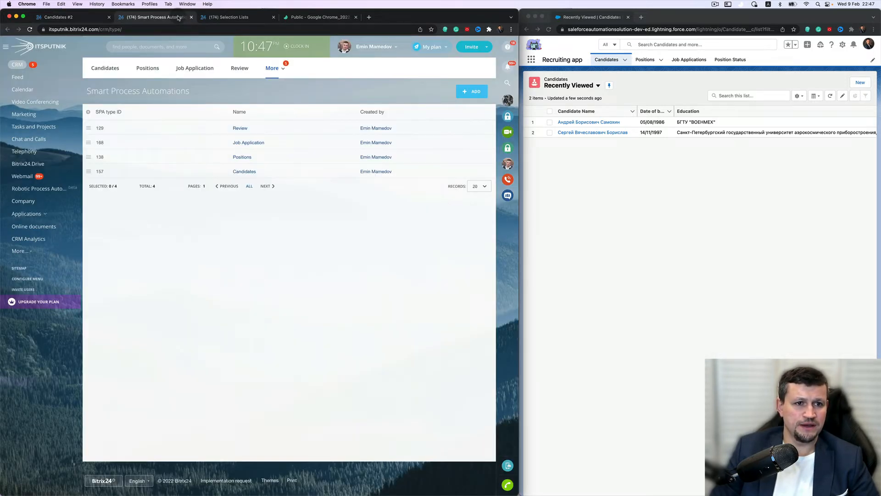
pyautogui.click(91, 174)
pyautogui.click(112, 182)
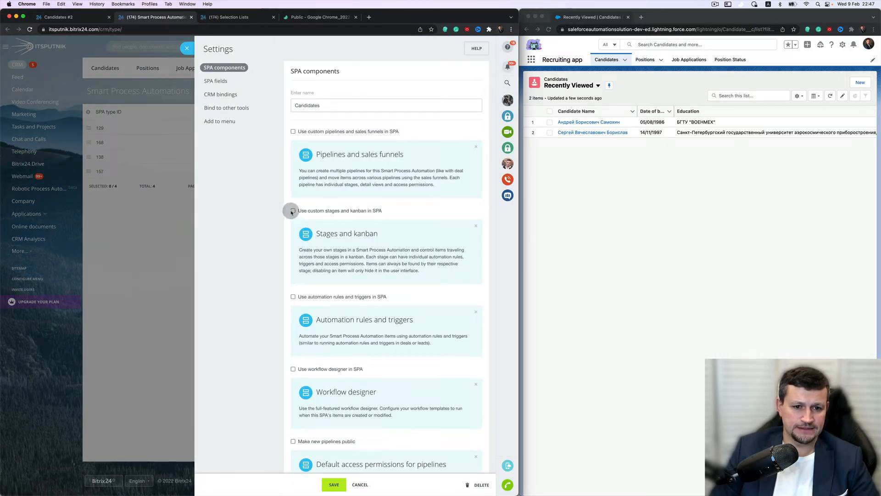
pyautogui.click(293, 296)
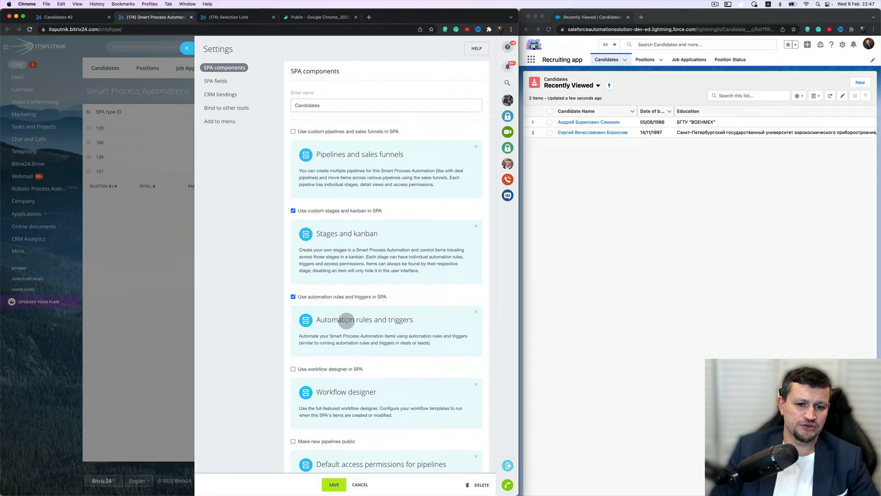
pyautogui.moveTo(346, 319); pyautogui.dragTo(413, 323)
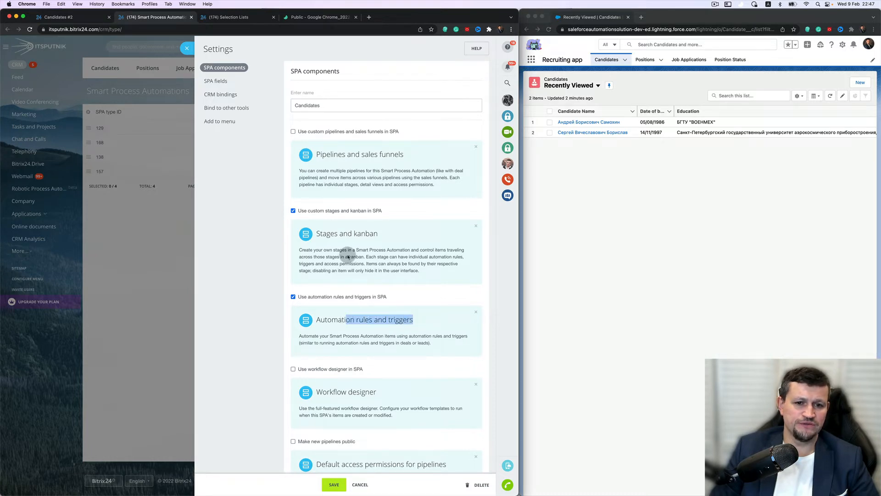
pyautogui.click(339, 233)
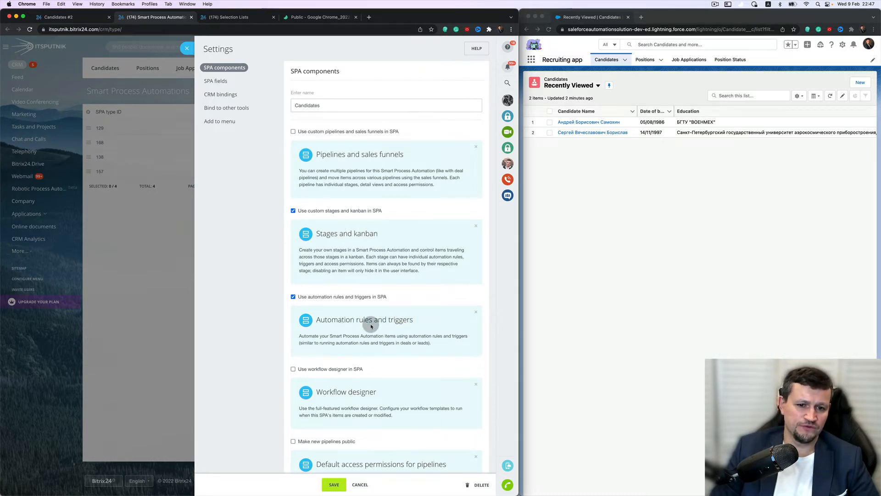
pyautogui.moveTo(365, 322); pyautogui.dragTo(426, 325)
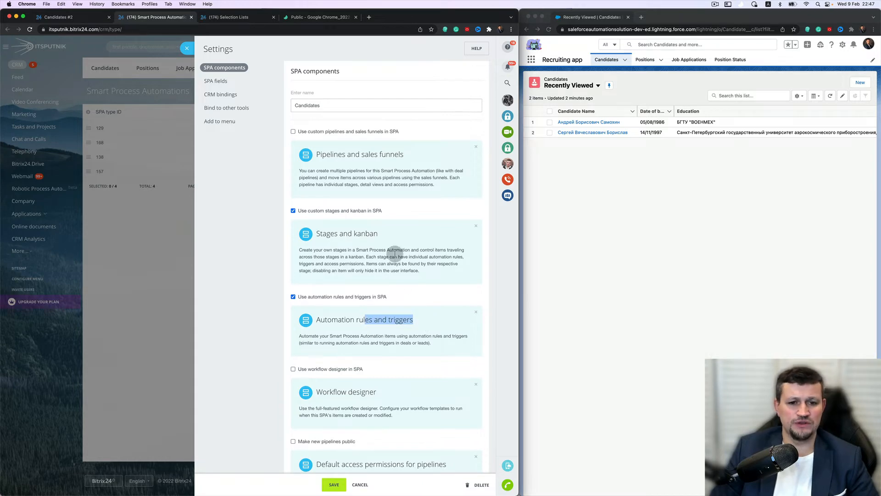
pyautogui.click(337, 485)
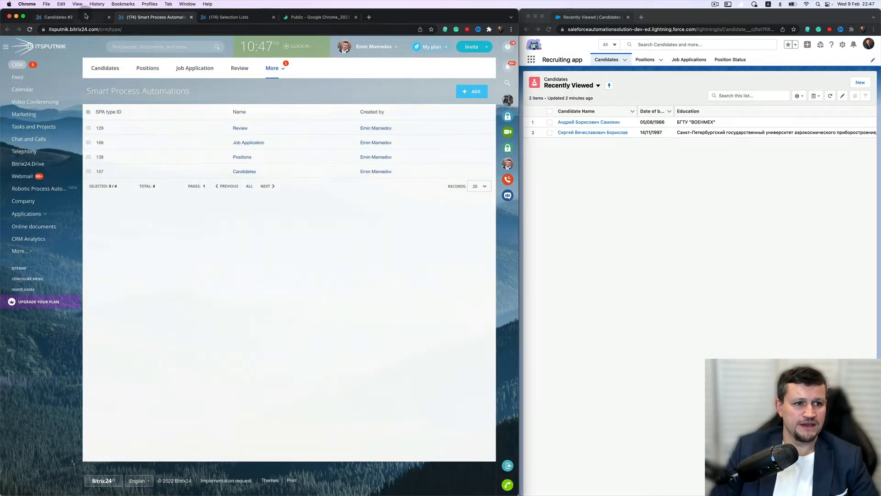
# Step: Close the new candidate's record and show the Candidates items as a kanban
pyautogui.click(86, 16)
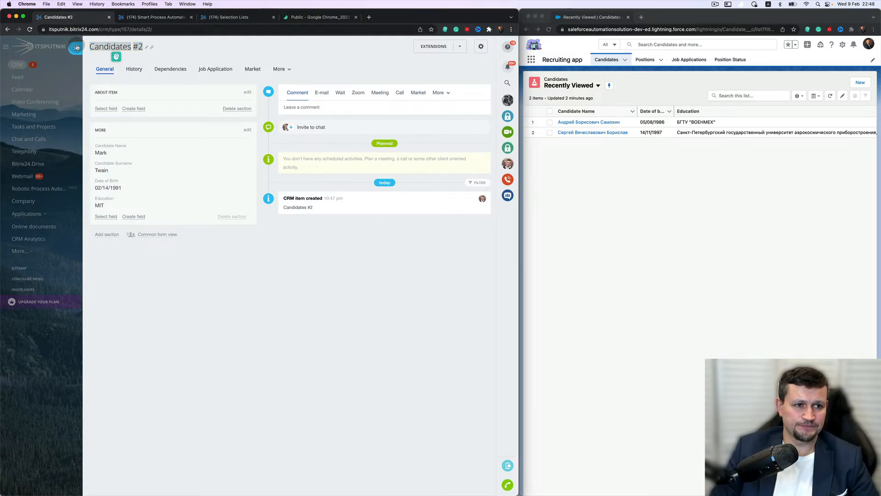
pyautogui.click(77, 47)
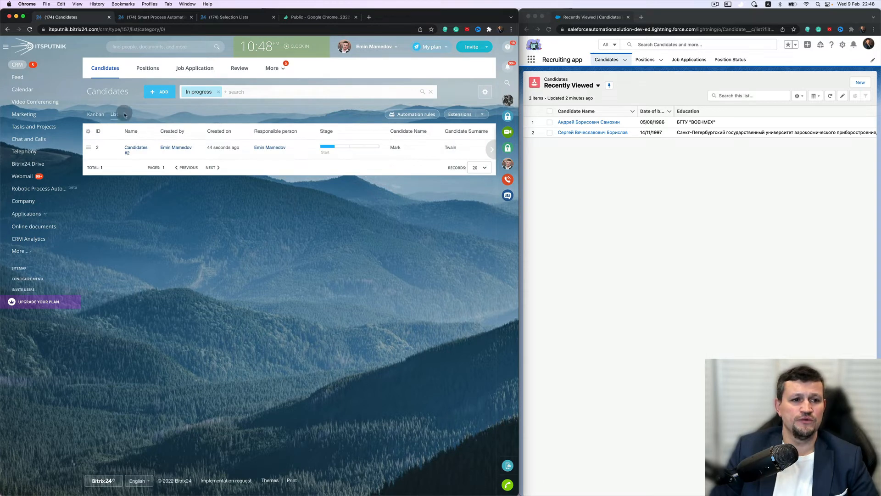
pyautogui.click(96, 115)
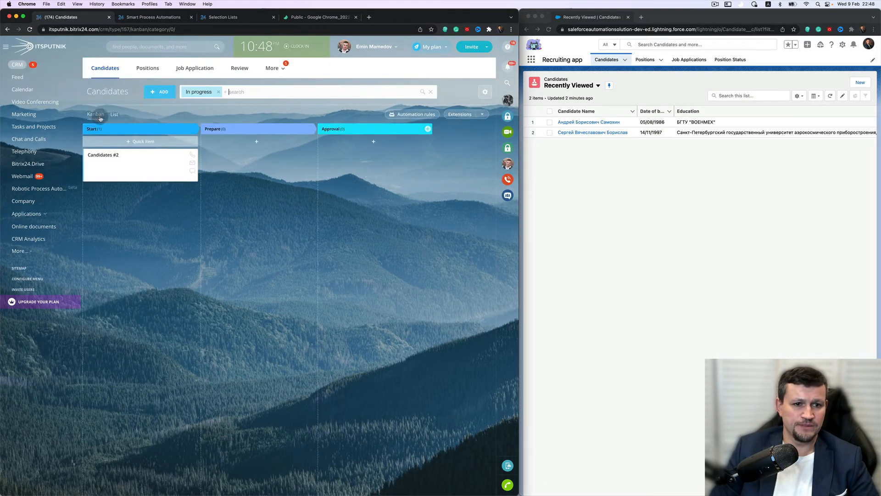
# Step: Delete the Prepare and Approval stages from the Candidates kanban
pyautogui.click(308, 130)
pyautogui.click(309, 128)
pyautogui.click(249, 285)
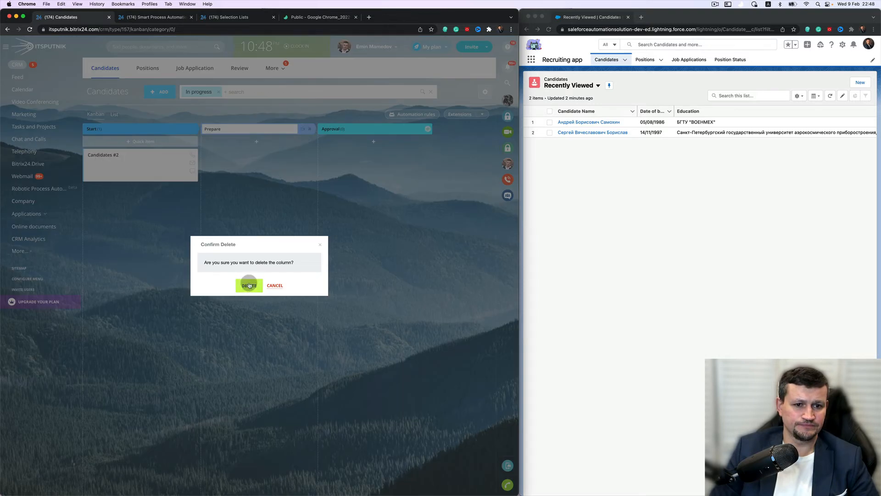
pyautogui.click(306, 130)
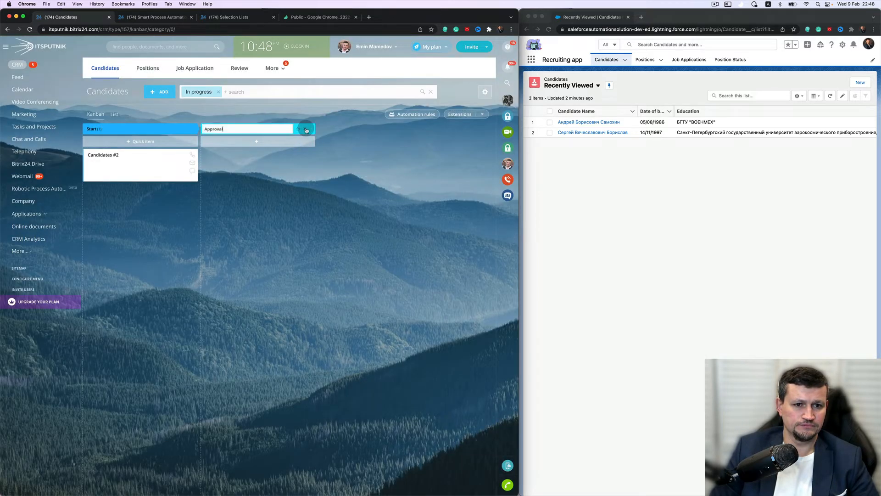
pyautogui.click(305, 129)
pyautogui.click(255, 286)
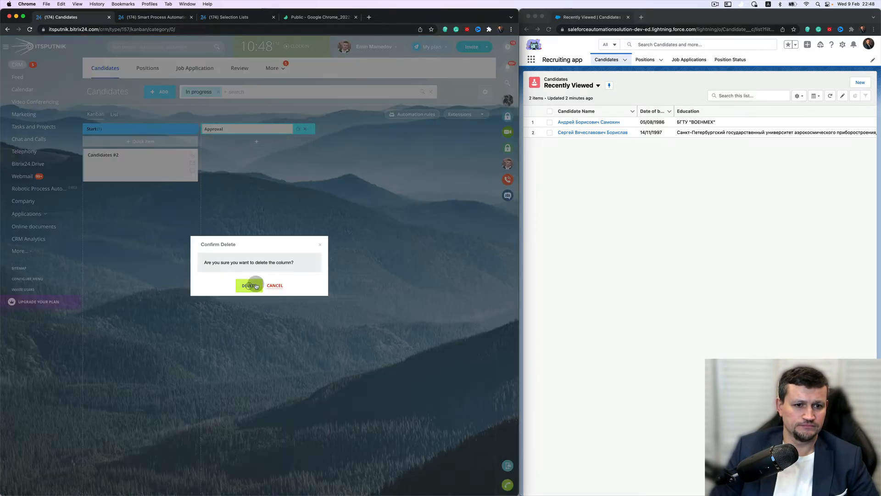
# Step: Rename the Start stage of the Candidates kanban to Opened
pyautogui.click(185, 129)
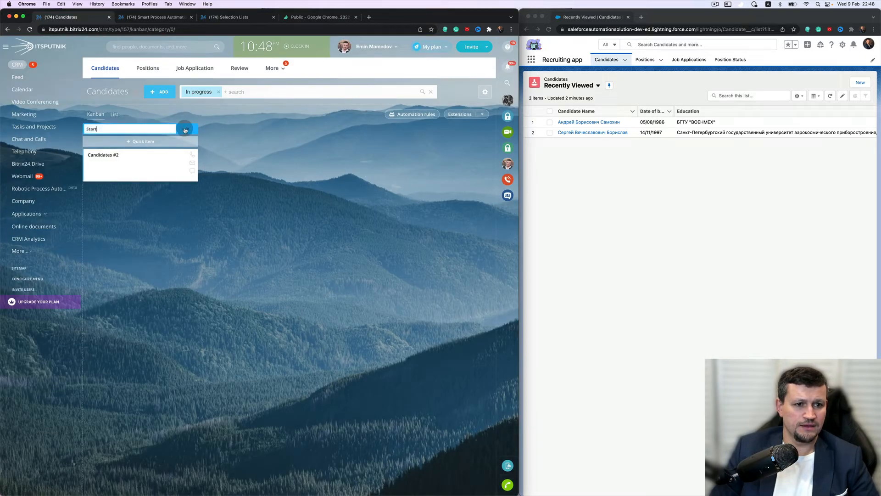
pyautogui.press('BackSpace')
pyautogui.press('BackSpace')
pyautogui.press('BackSpace')
pyautogui.press('BackSpace')
pyautogui.press('BackSpace')
pyautogui.write('Opened')
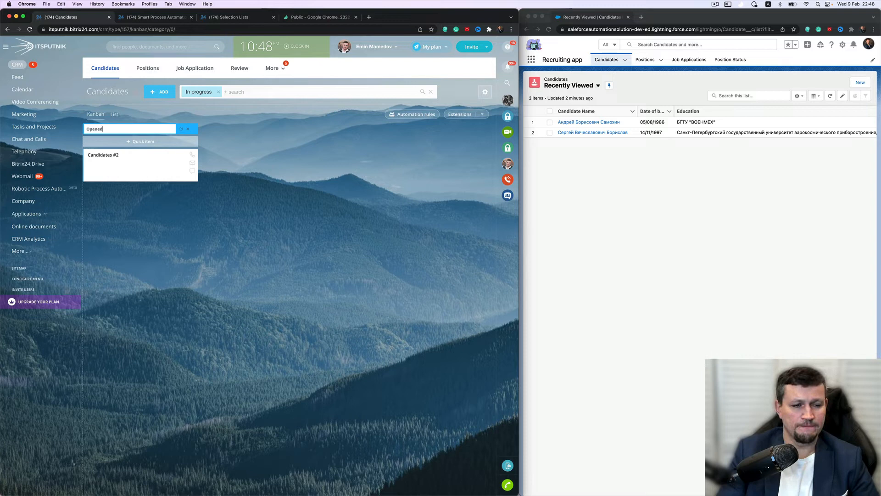
pyautogui.press('Return')
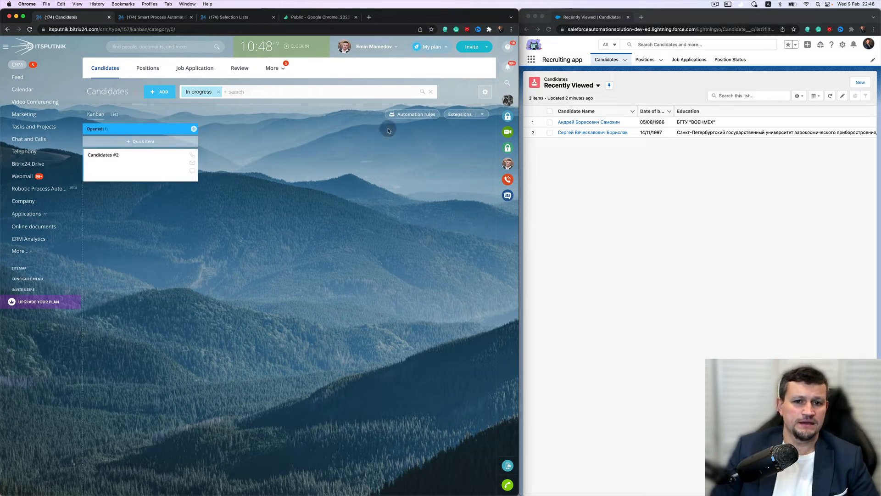
# Step: Add an Edit element automation rule to the Opened stage of Candidates, with Name as the field to change
pyautogui.click(413, 114)
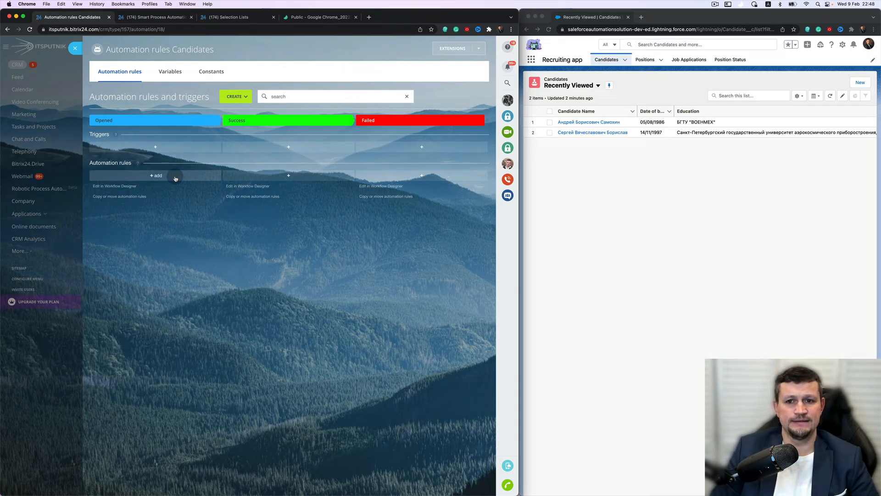
pyautogui.click(175, 178)
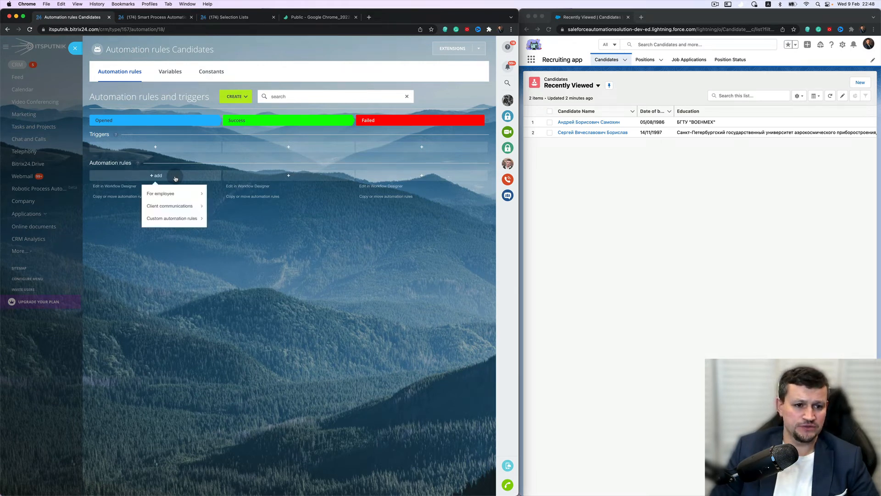
pyautogui.moveTo(175, 194)
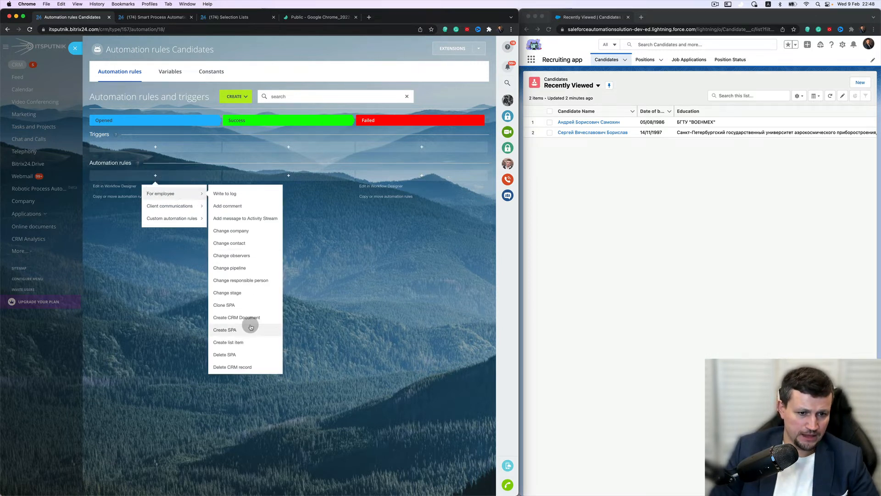
pyautogui.scroll(-5, 250, 327)
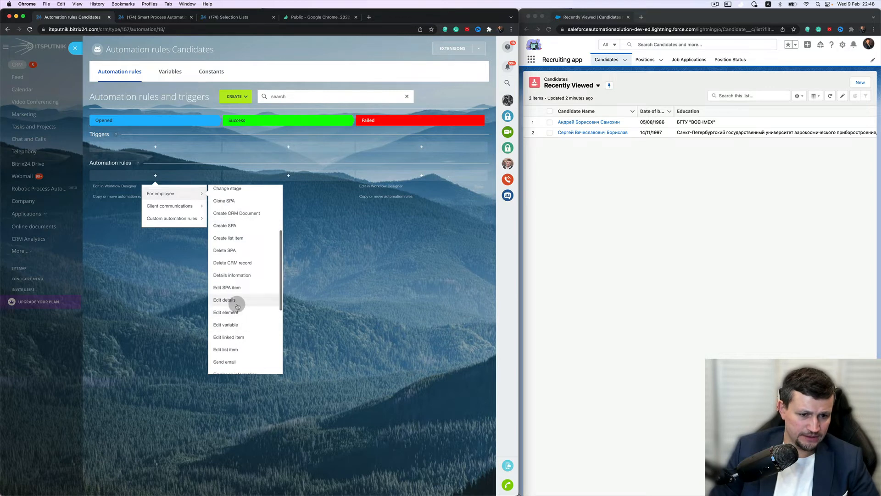
pyautogui.click(238, 314)
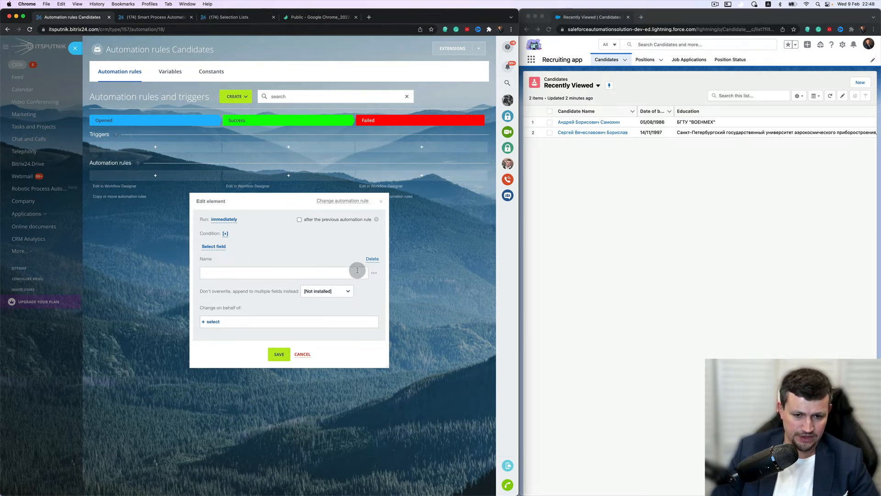
# Step: Build the rule's Name value from the ID, Candidate Name and Candidate Surname fields, separated by spaces
pyautogui.click(374, 273)
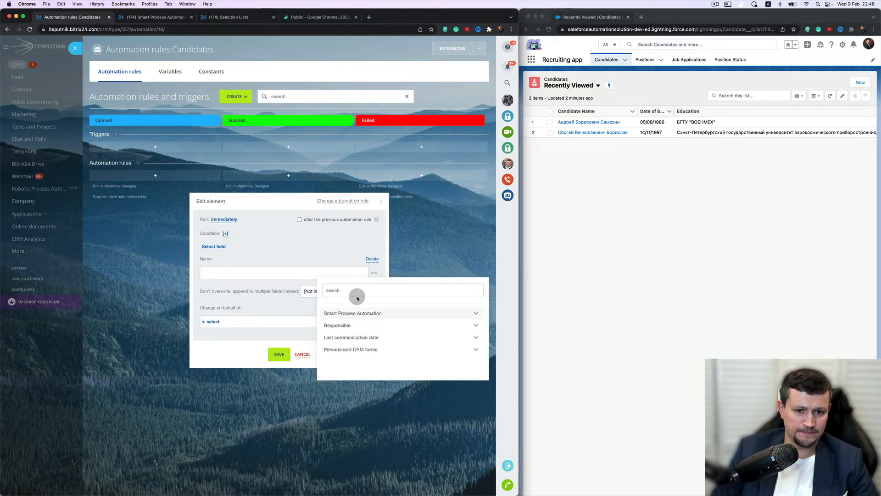
pyautogui.click(475, 319)
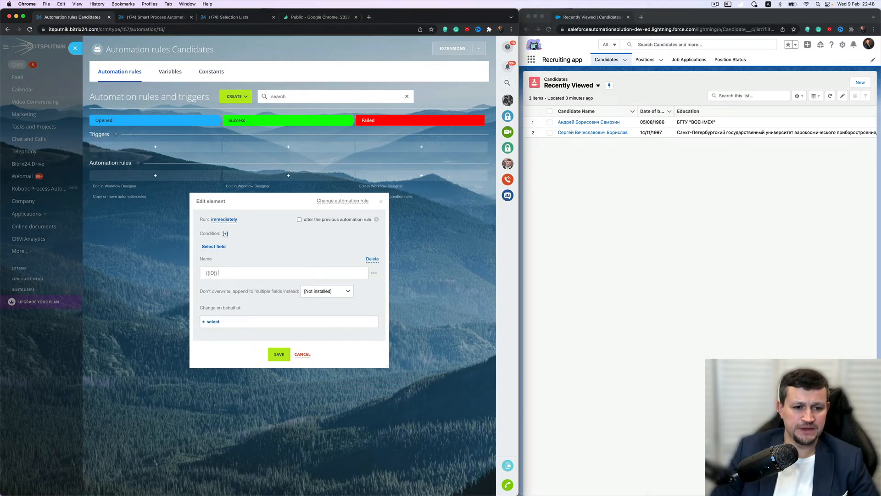
pyautogui.click(374, 275)
pyautogui.scroll(-5, 413, 337)
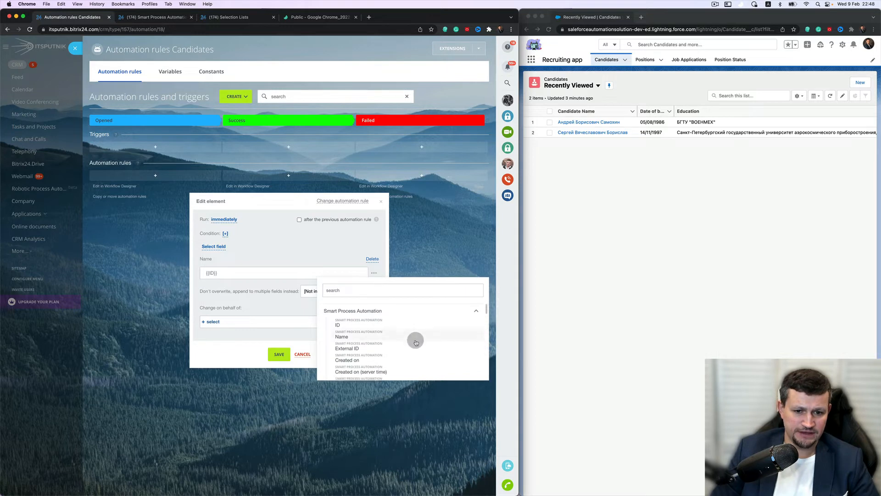
pyautogui.scroll(-6, 416, 342)
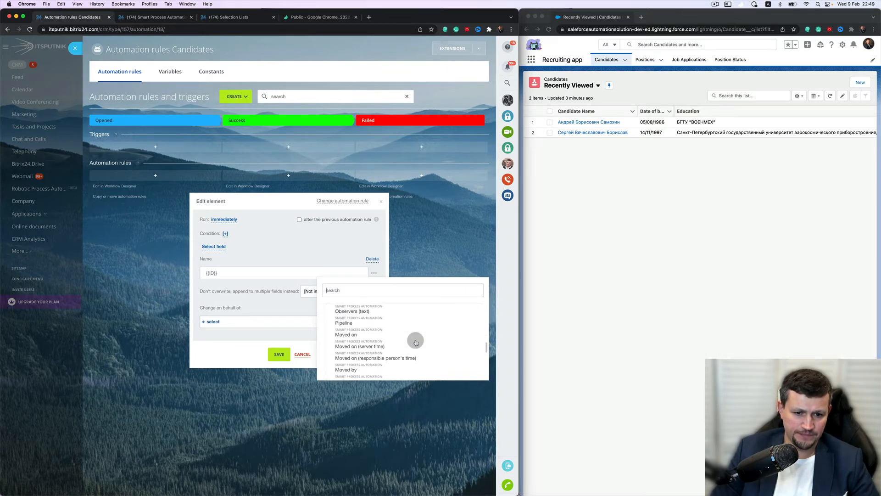
pyautogui.scroll(-3, 415, 342)
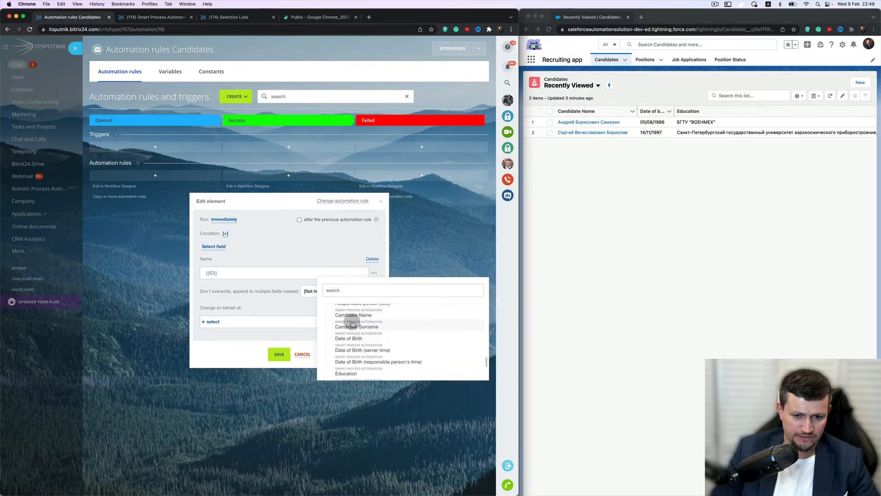
pyautogui.click(358, 317)
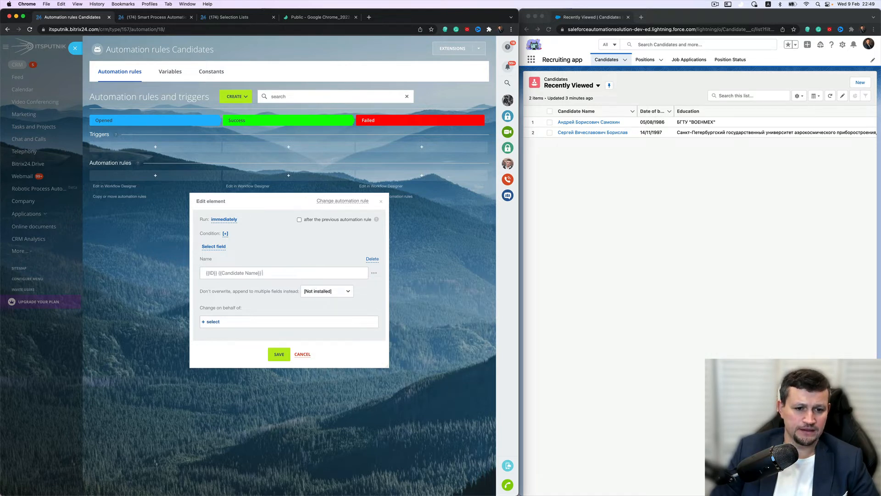
pyautogui.click(374, 273)
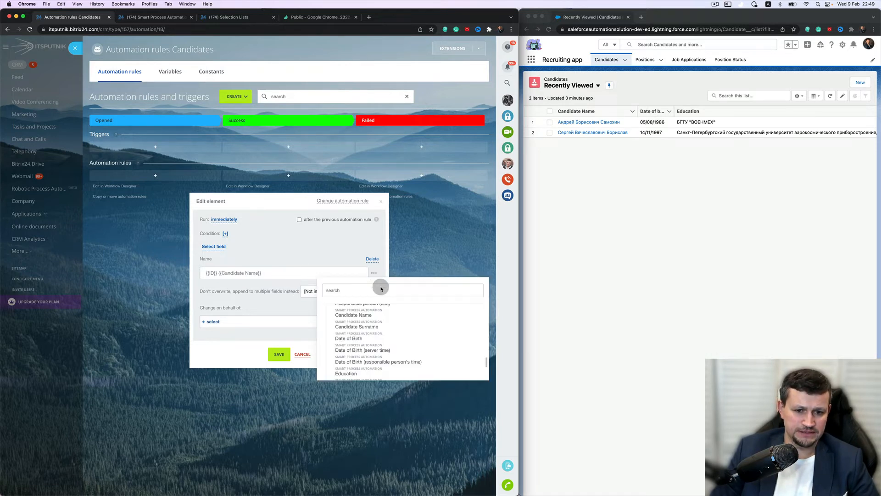
pyautogui.click(381, 330)
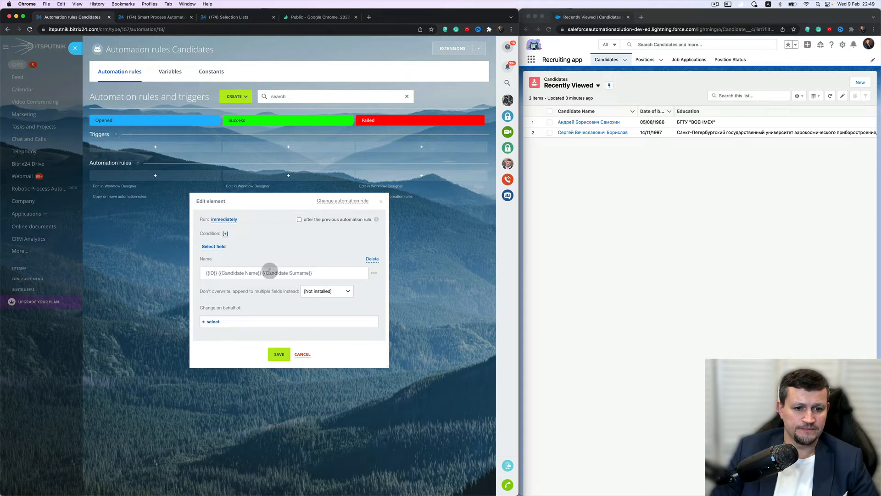
# Step: Make the rule run on behalf of the Responsible person, save the rule and the automation setup, and return to the kanban
pyautogui.click(214, 322)
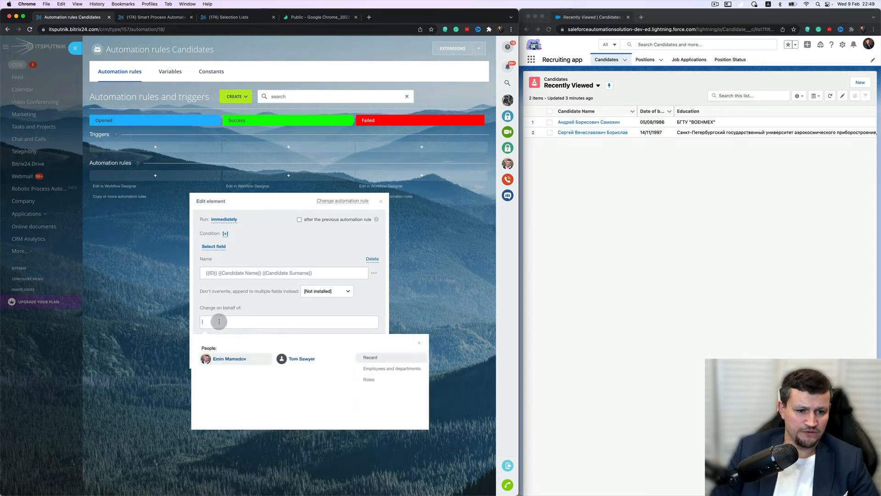
pyautogui.click(375, 379)
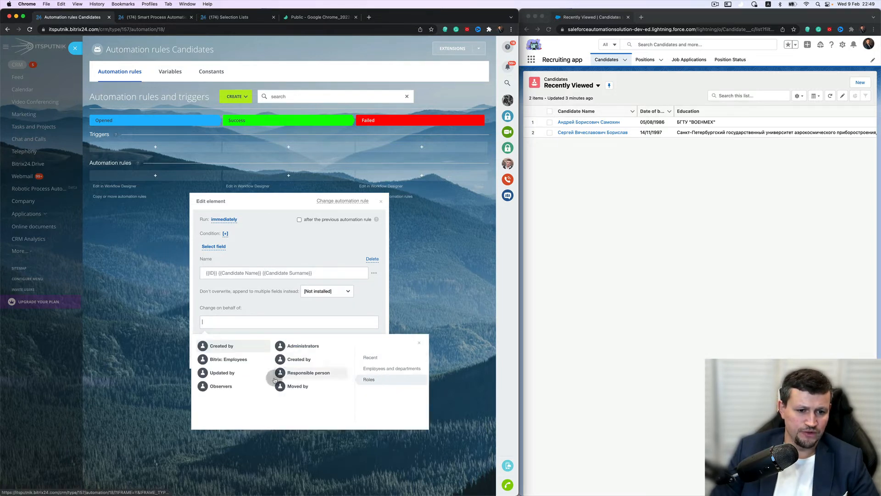
pyautogui.click(312, 372)
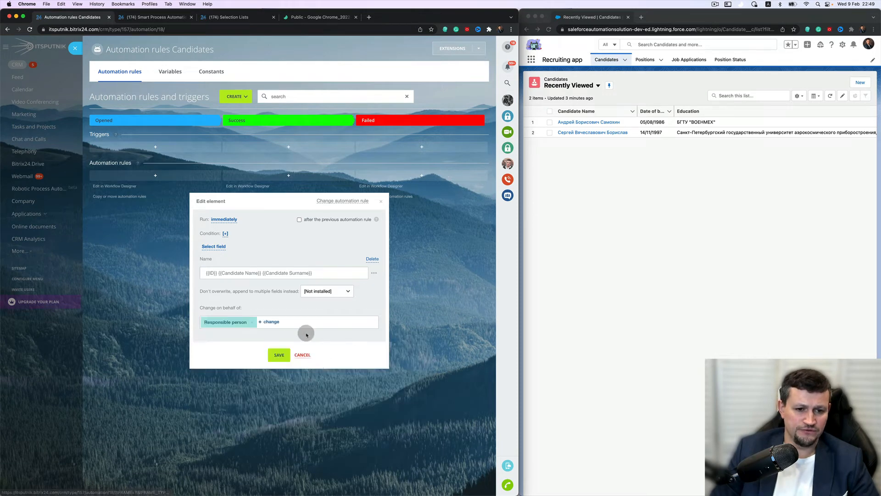
pyautogui.click(278, 355)
pyautogui.click(284, 485)
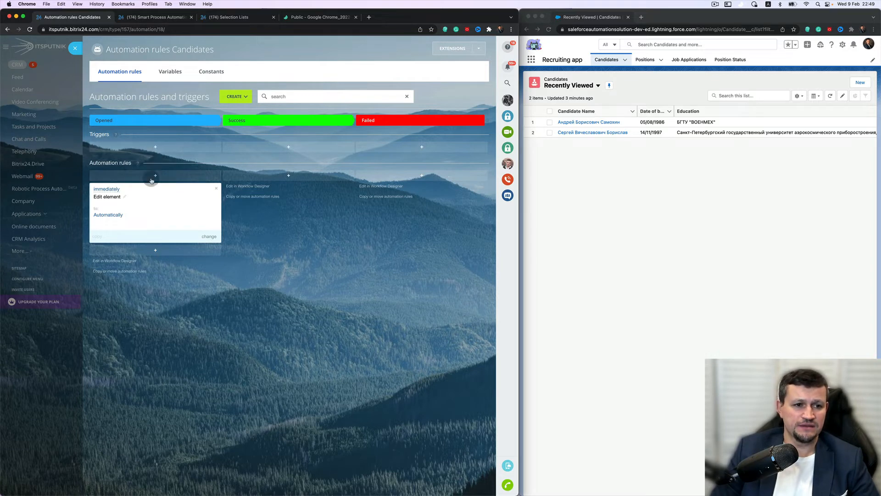
pyautogui.click(75, 49)
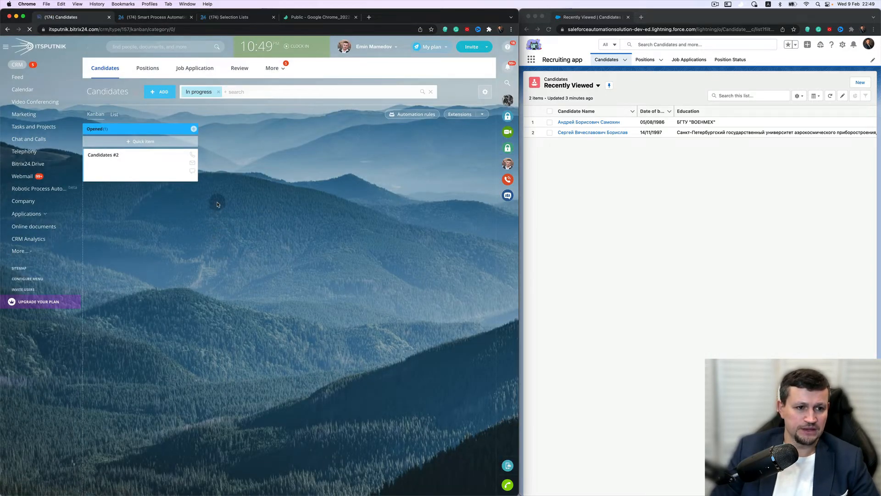
# Step: Delete the Candidates #2 item from the kanban and start a new candidate, entering the candidate's name and capitalised surname
pyautogui.moveTo(140, 152); pyautogui.dragTo(133, 490)
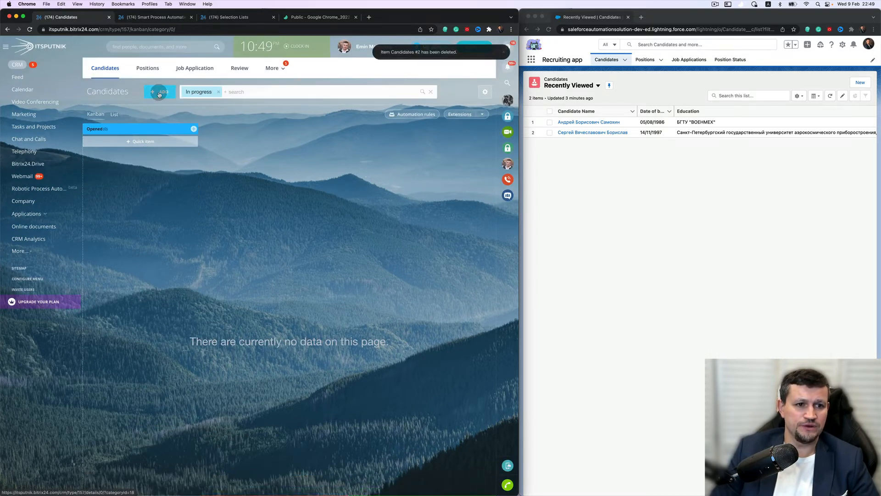
pyautogui.click(159, 93)
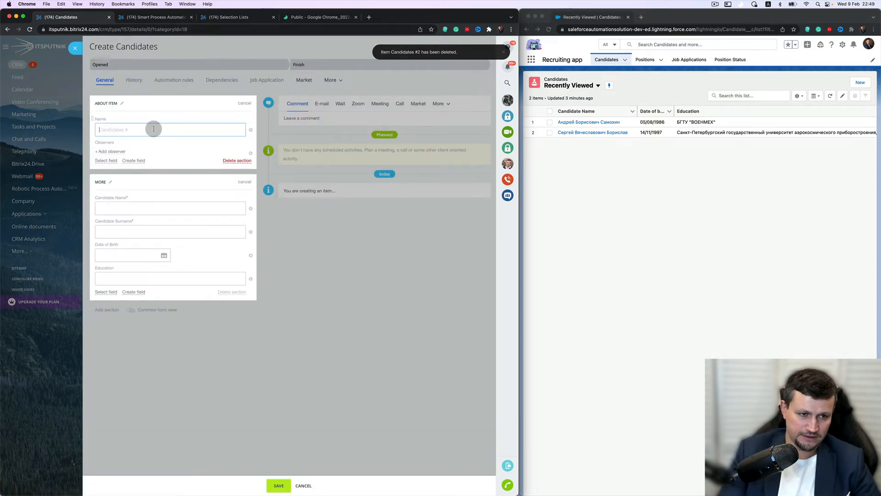
pyautogui.click(131, 205)
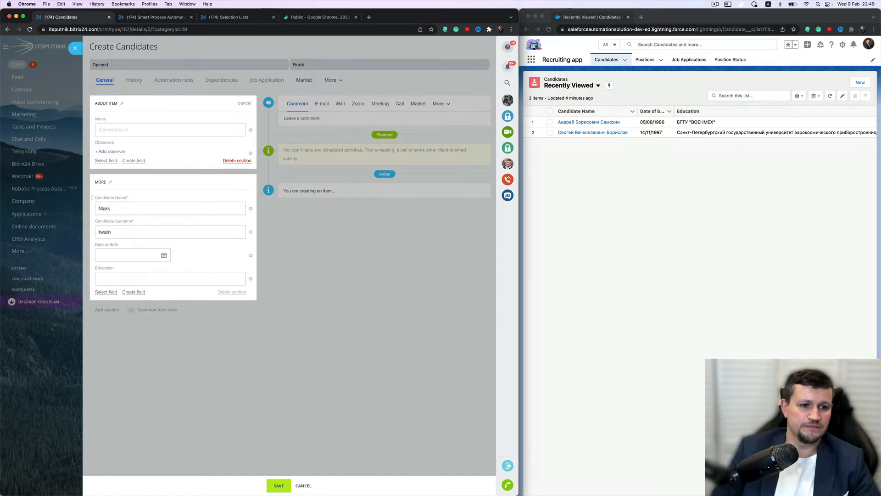
pyautogui.click(99, 232)
pyautogui.write('T')
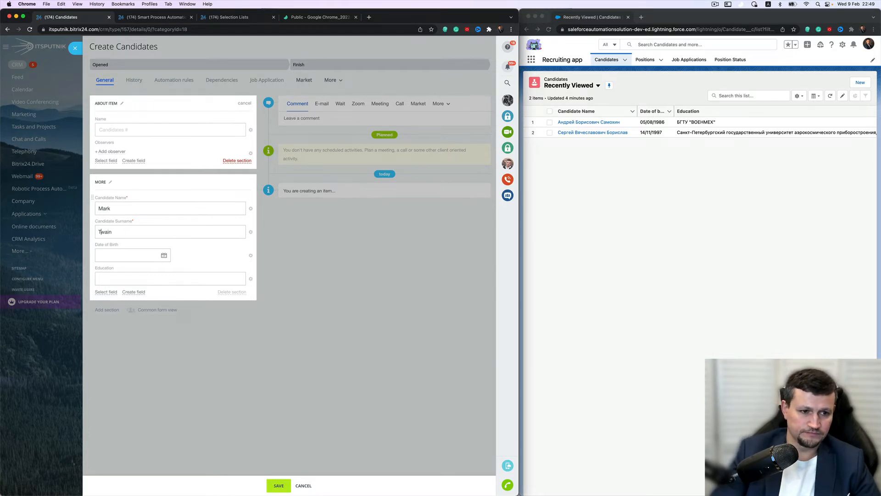
# Step: Enter the candidate's date of birth, set Education to MIT, save the record and return to the kanban
pyautogui.click(164, 255)
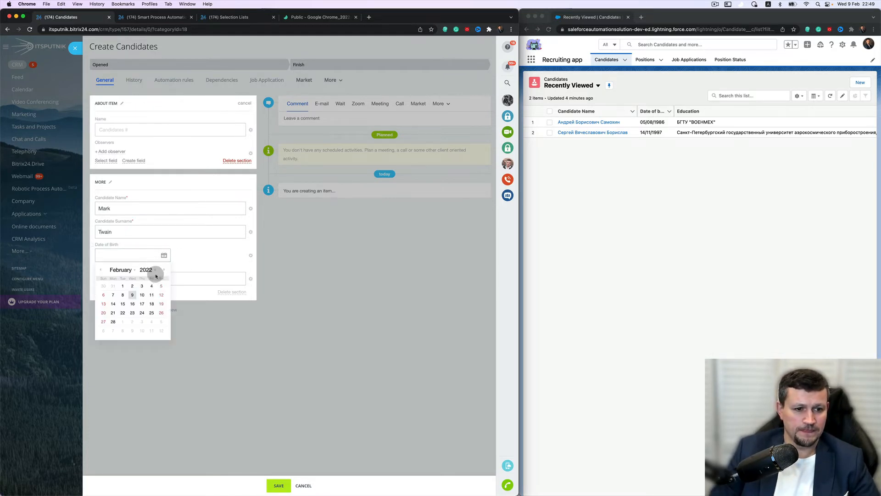
pyautogui.click(147, 270)
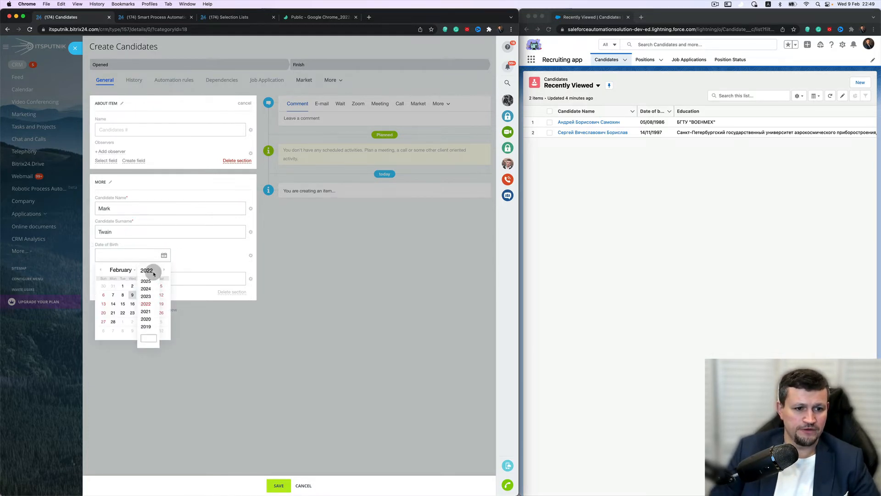
pyautogui.click(150, 337)
pyautogui.write('1991')
pyautogui.press('Return')
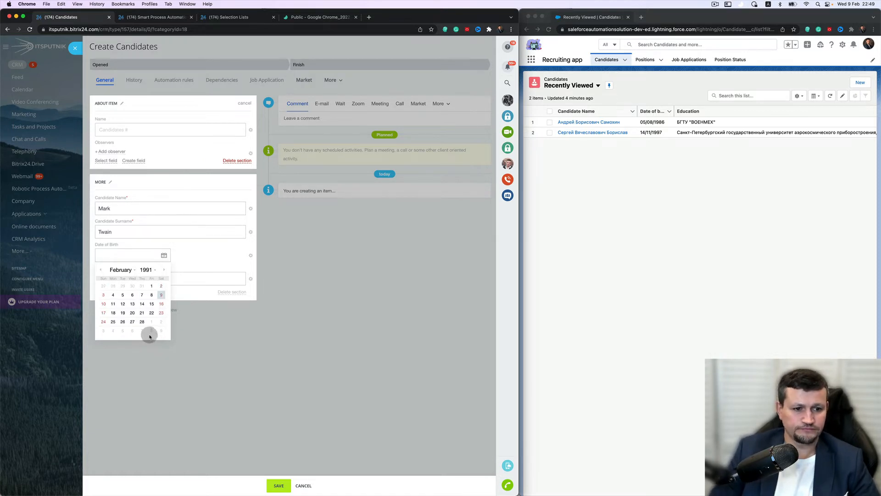
pyautogui.click(141, 302)
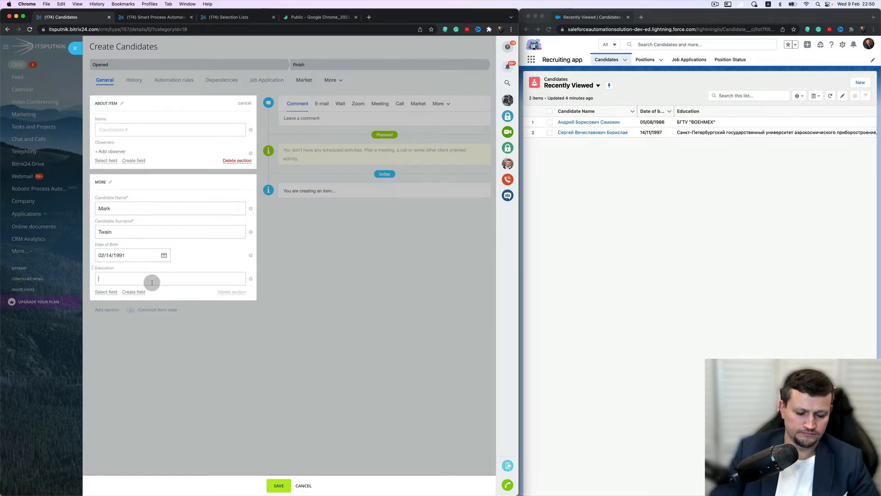
pyautogui.write('MIT')
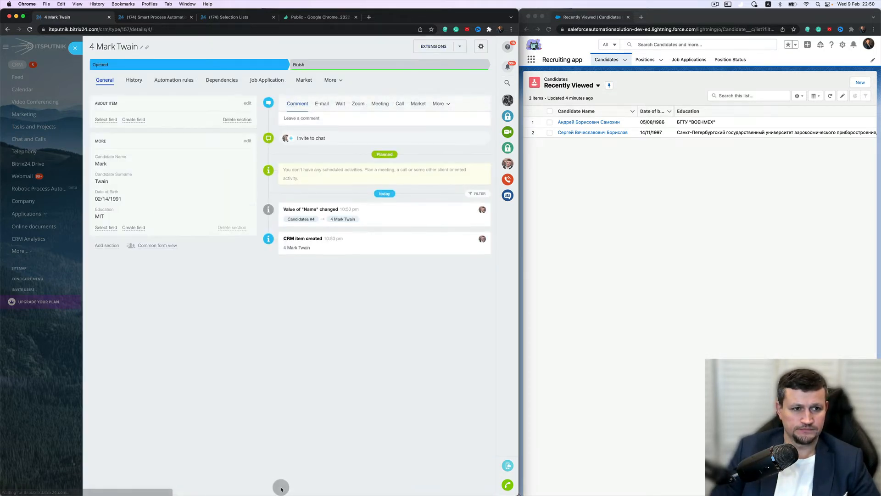
pyautogui.click(106, 103)
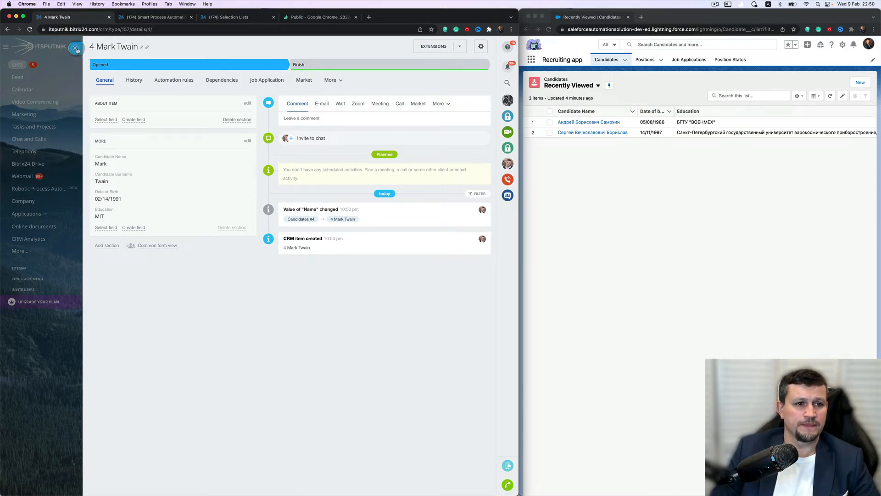
pyautogui.click(75, 50)
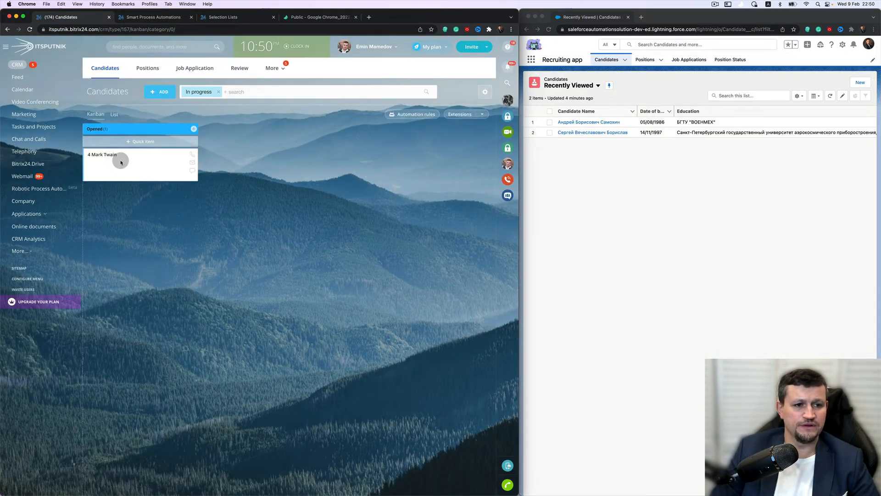
pyautogui.click(104, 161)
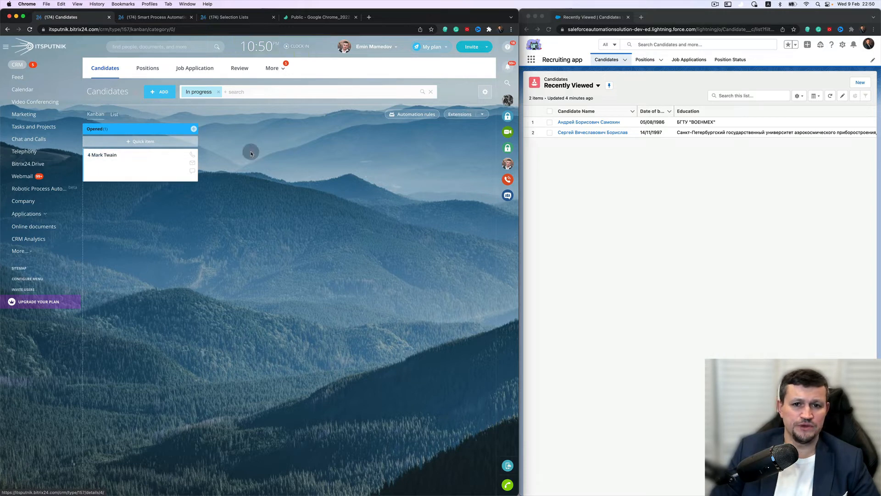
# Step: Prefix the ID with # in the Name value of the Opened stage's Edit element rule, and save the automation rules
pyautogui.click(413, 113)
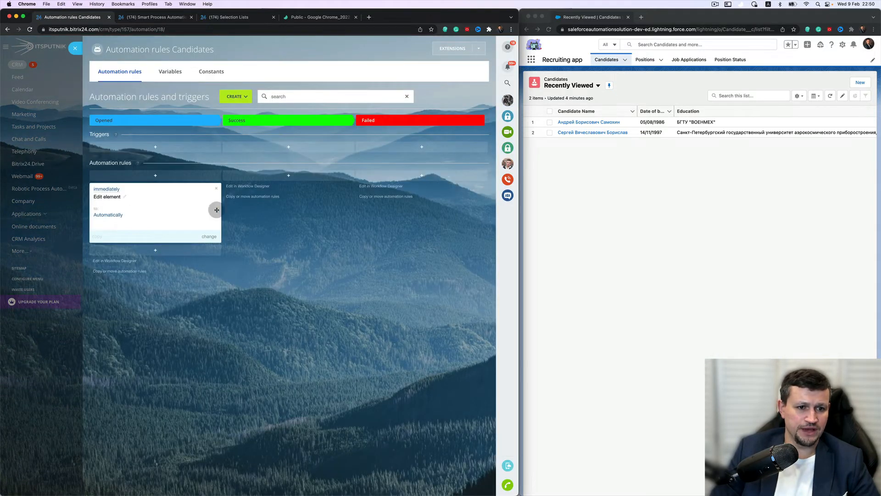
pyautogui.click(209, 236)
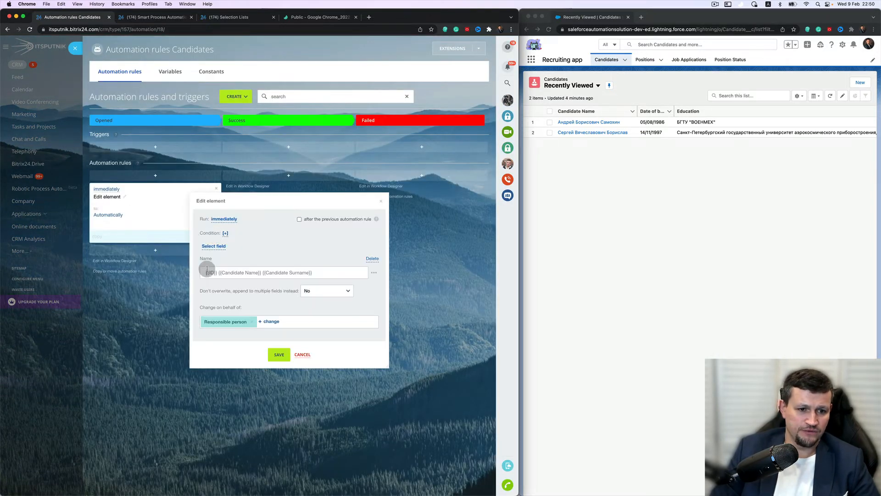
pyautogui.write('#')
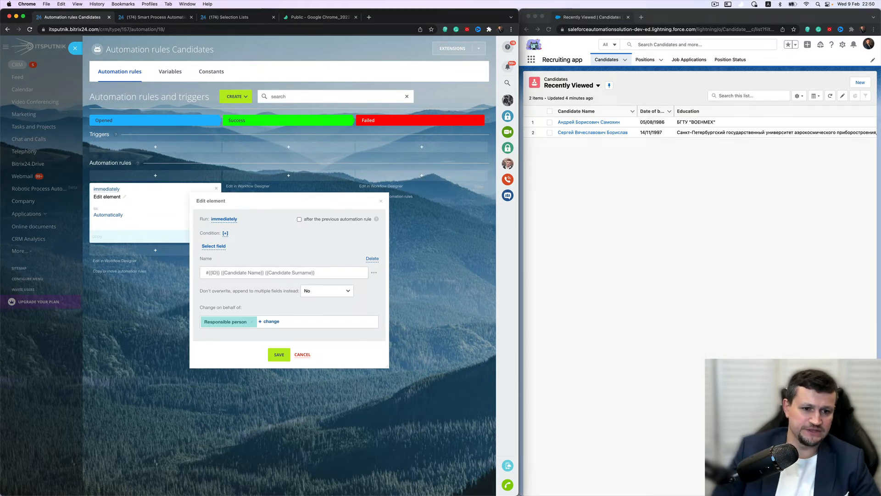
pyautogui.click(278, 355)
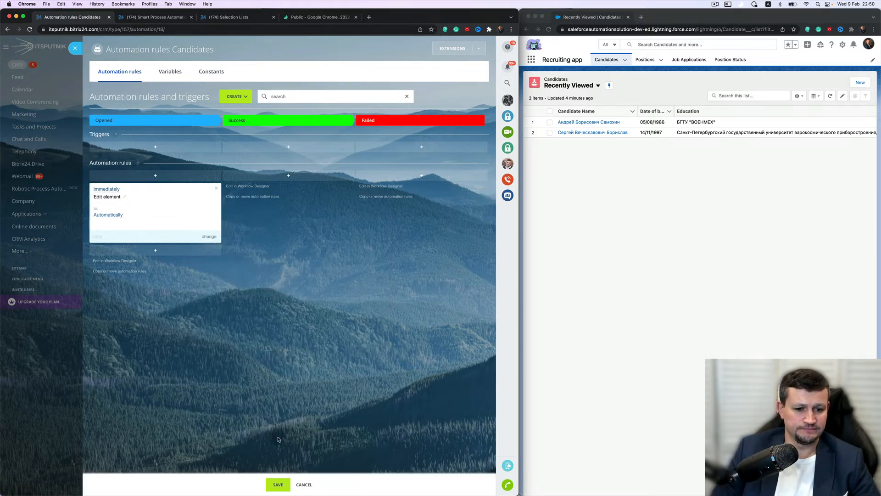
pyautogui.click(278, 483)
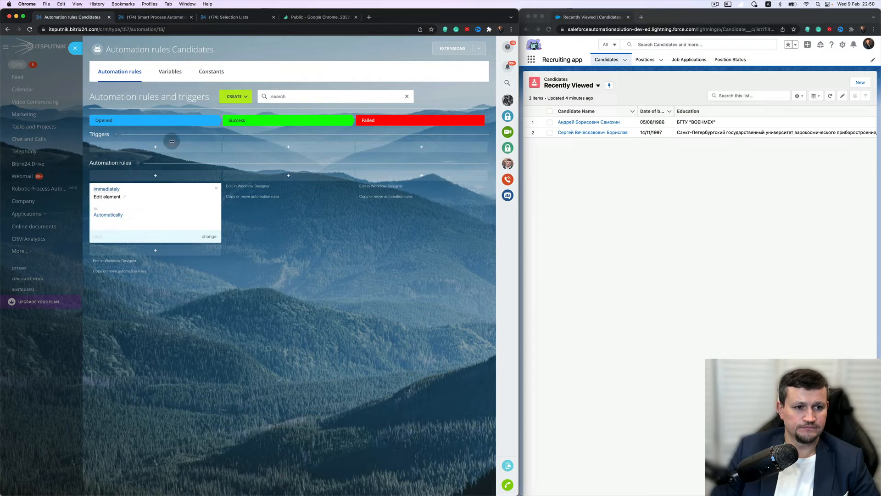
pyautogui.click(74, 49)
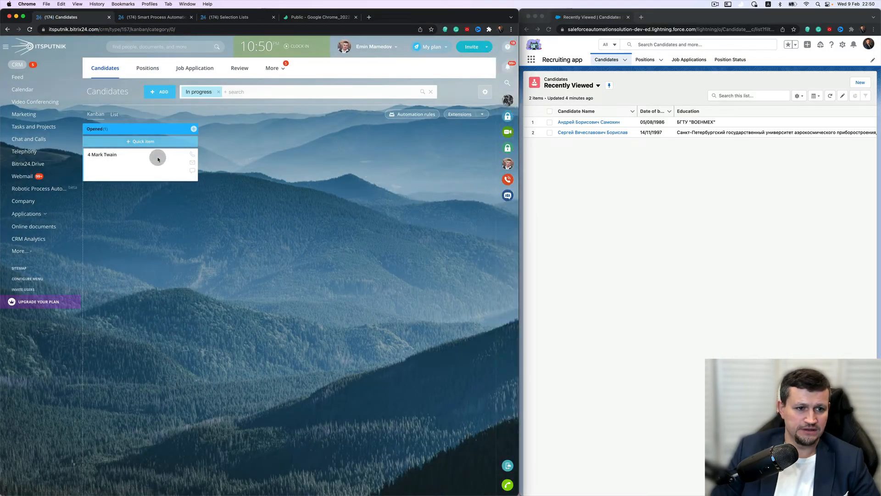
# Step: Delete the existing candidate card from the Opened stage and enter a first name and surname for a new candidate
pyautogui.moveTo(158, 158); pyautogui.dragTo(153, 477)
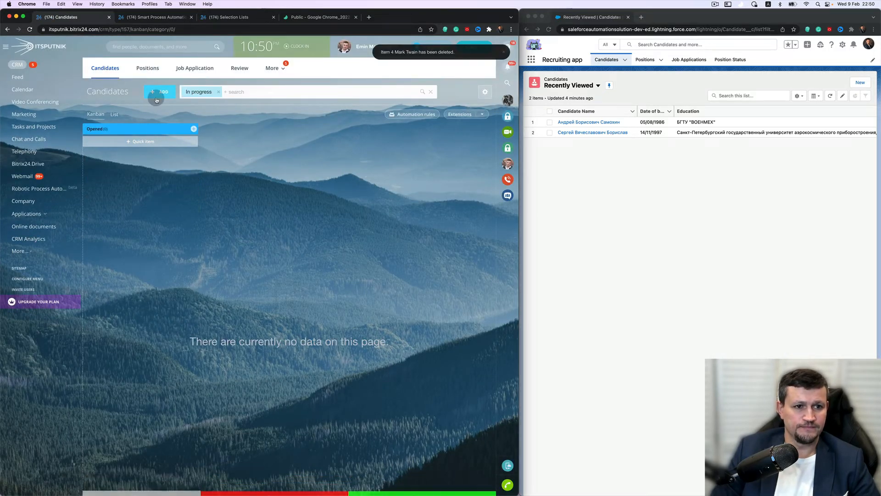
pyautogui.click(156, 93)
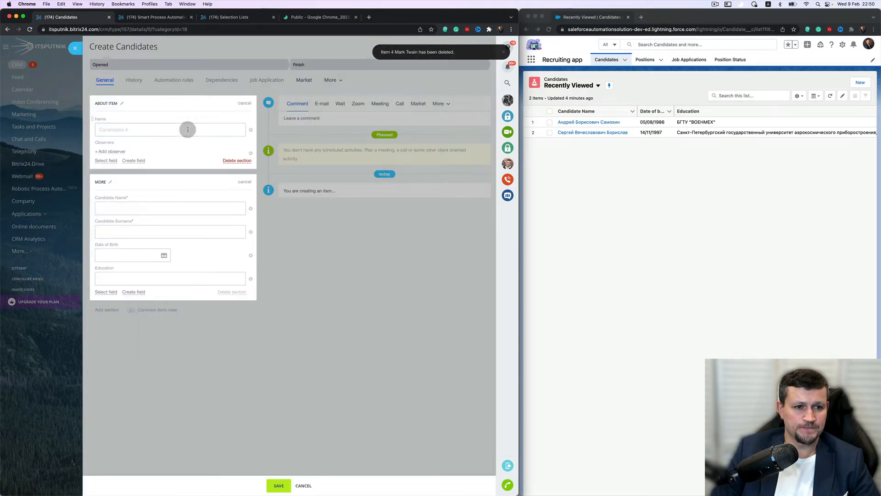
pyautogui.click(162, 204)
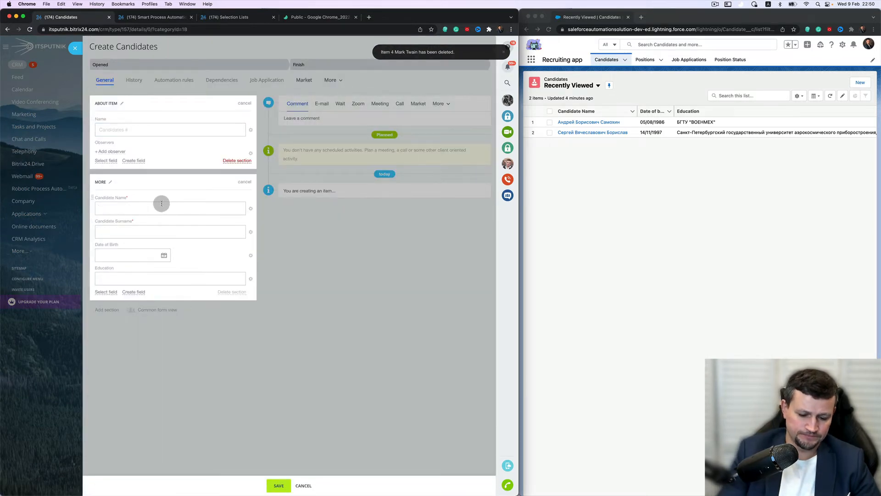
pyautogui.write('Mark')
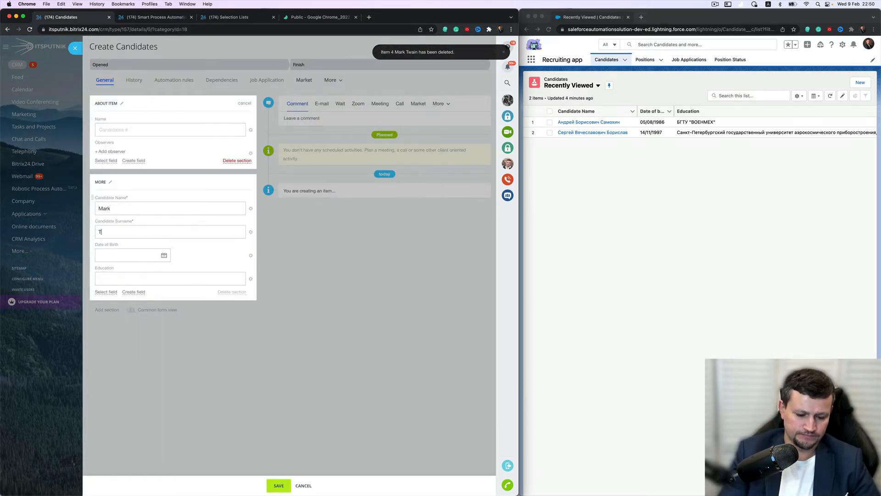
# Step: Fill in the new candidate's date of birth and MIT as the education, and save the record
pyautogui.click(164, 255)
pyautogui.click(146, 271)
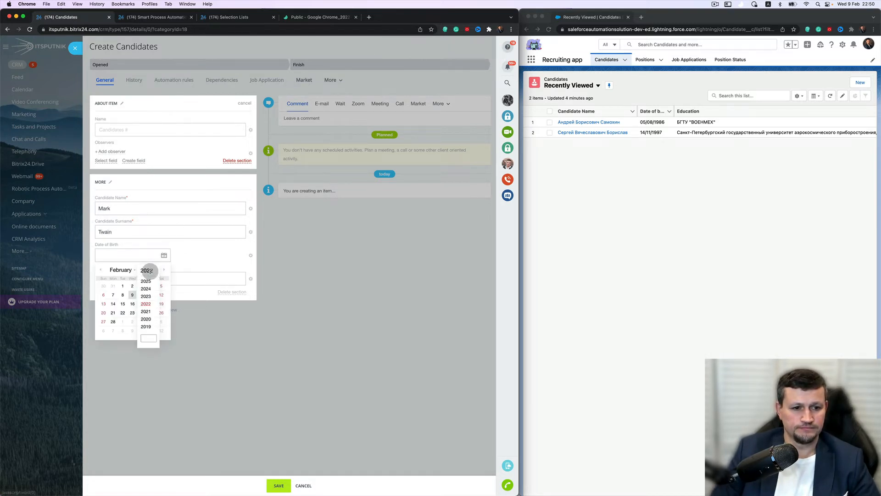
pyautogui.click(149, 338)
pyautogui.write('1991')
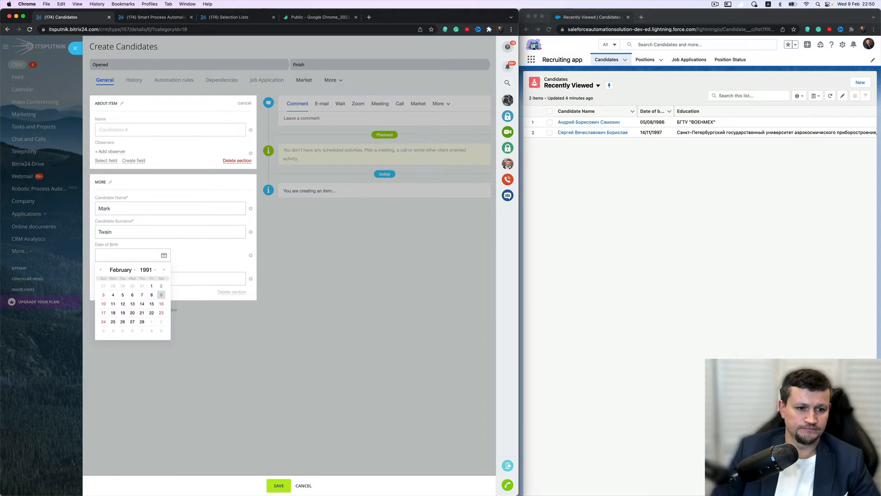
pyautogui.click(124, 316)
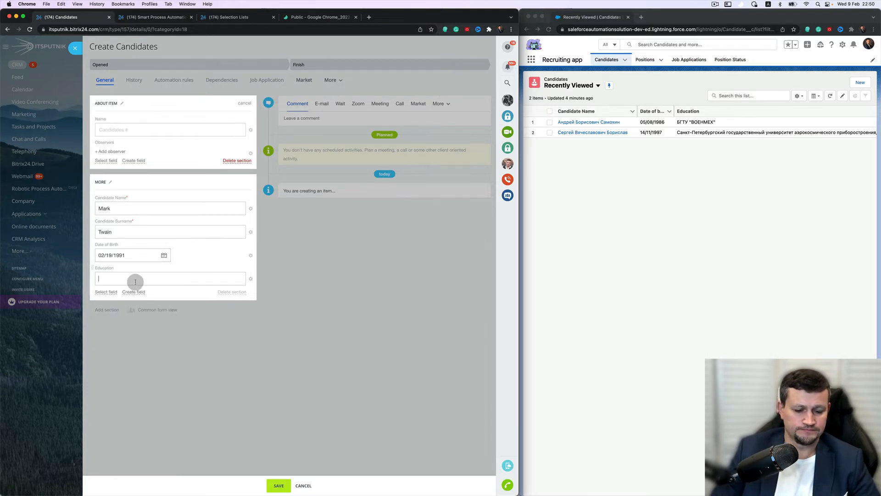
pyautogui.click(280, 486)
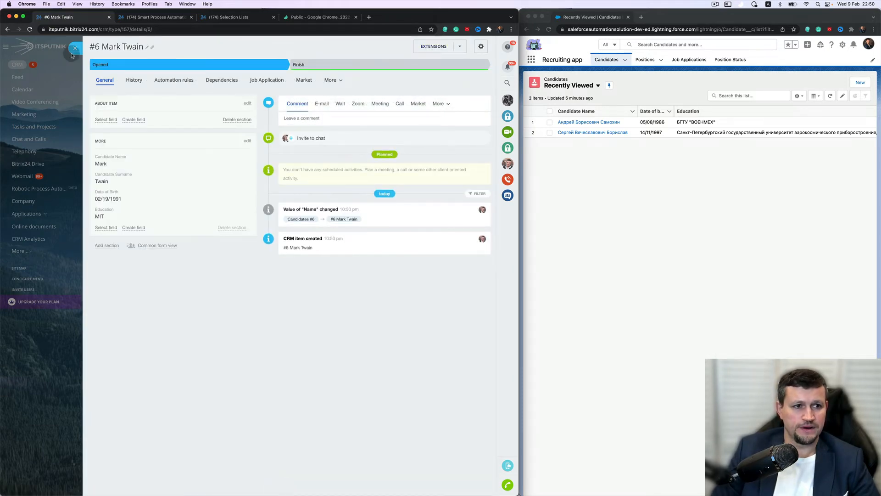
pyautogui.click(75, 49)
# Step: Show the candidates as a list and hide the Created by and Stage columns
pyautogui.click(101, 165)
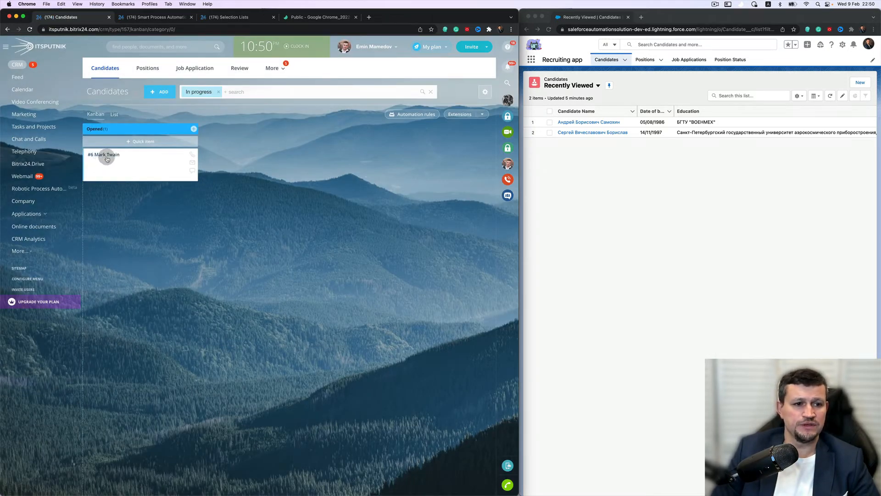
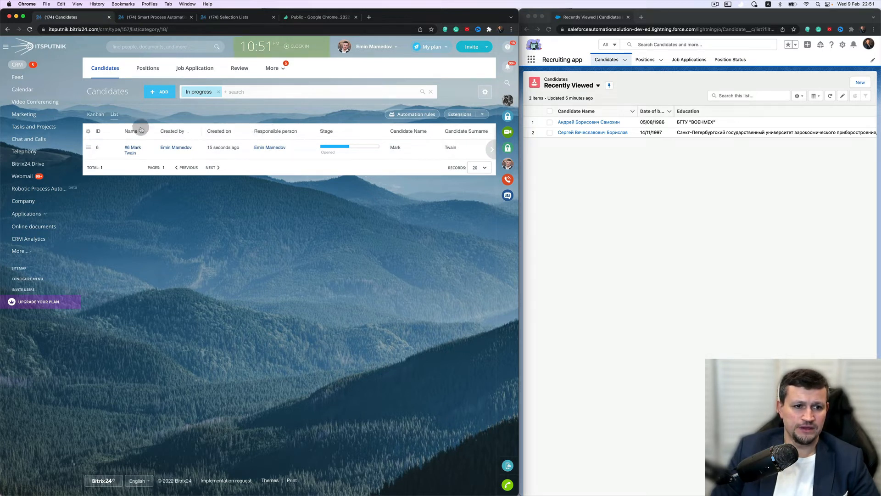
pyautogui.click(89, 133)
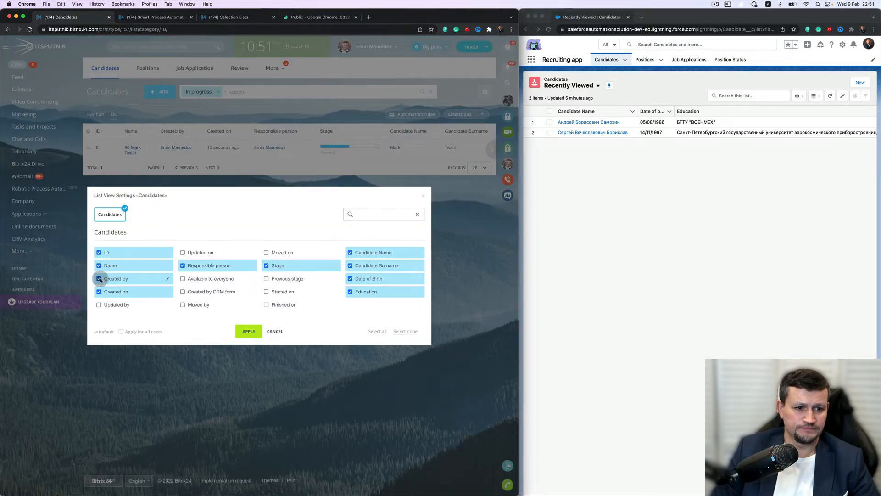
pyautogui.click(267, 267)
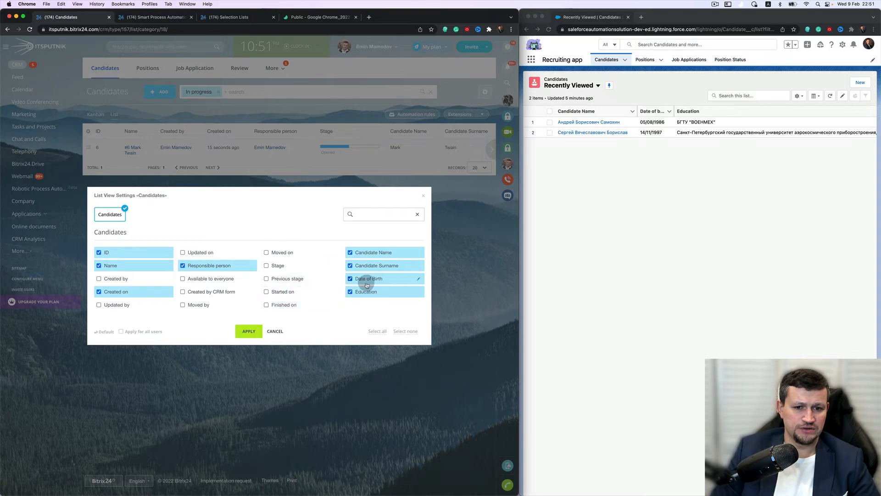
pyautogui.click(251, 331)
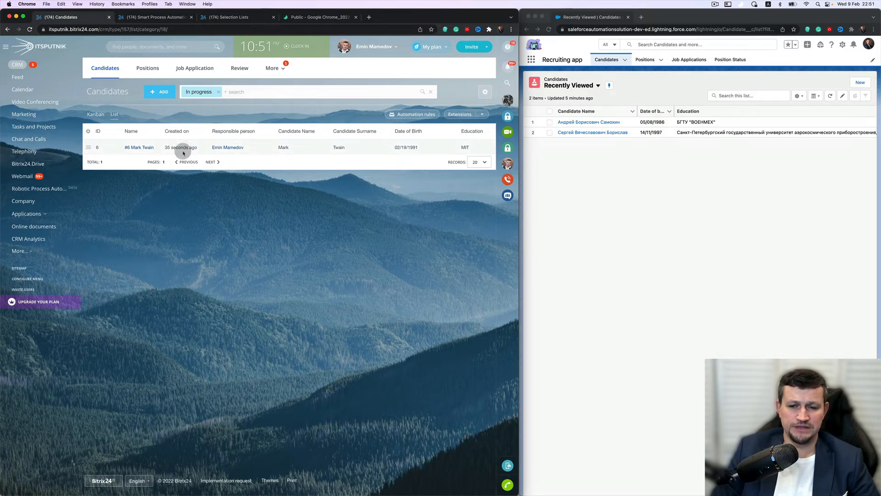
# Step: Hide the Created on column and move the Responsible person column to the end, after Education
pyautogui.click(88, 131)
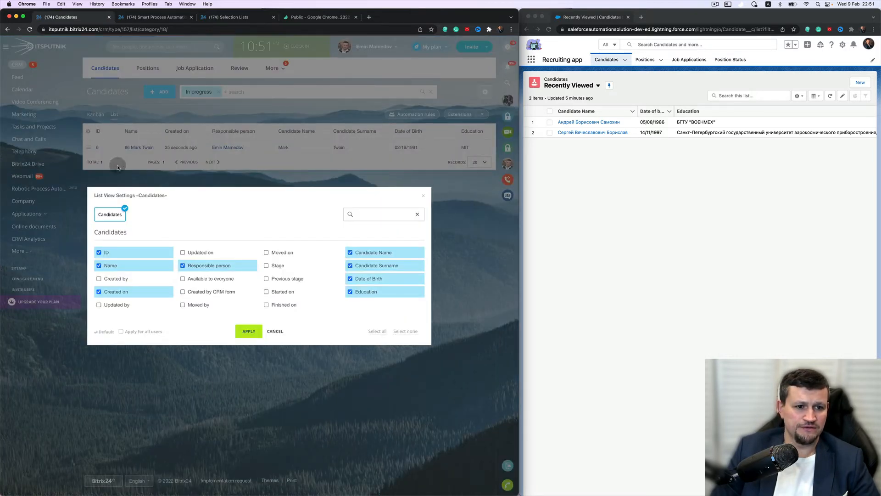
pyautogui.click(100, 292)
pyautogui.click(248, 331)
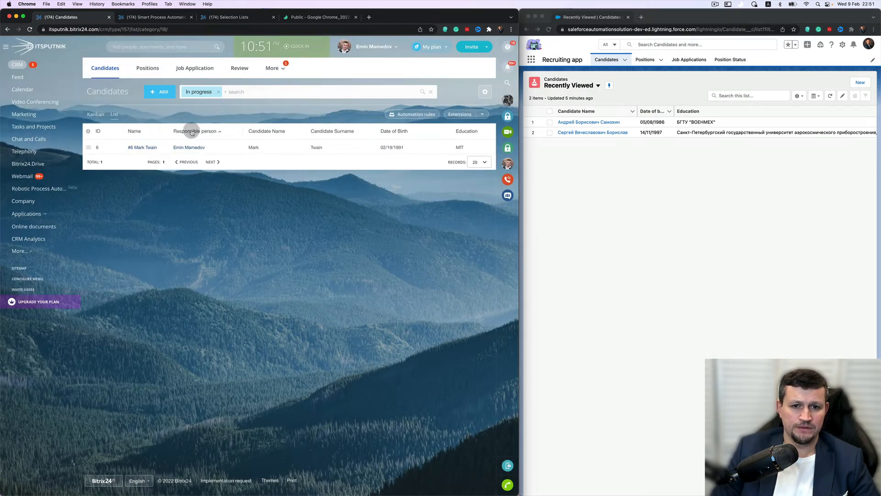
pyautogui.moveTo(192, 132); pyautogui.dragTo(390, 132)
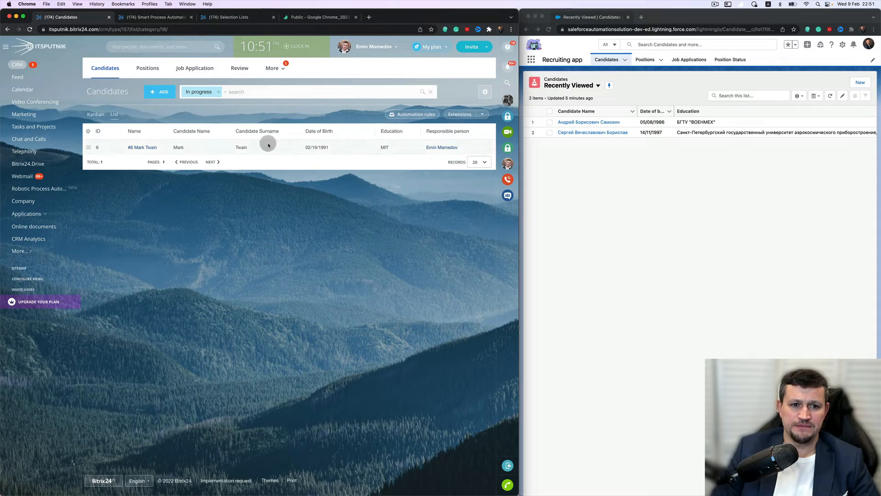
# Step: Hide the Candidate Name and Candidate Surname columns in the candidates list
pyautogui.click(88, 131)
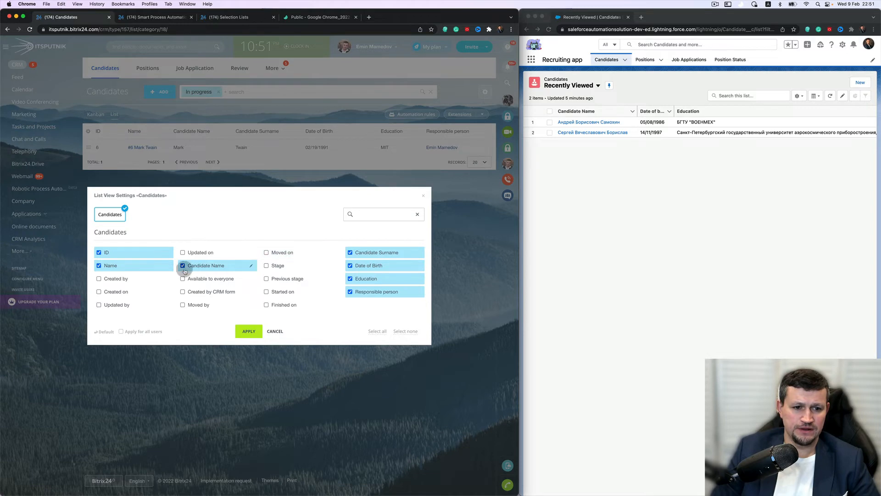
pyautogui.click(350, 252)
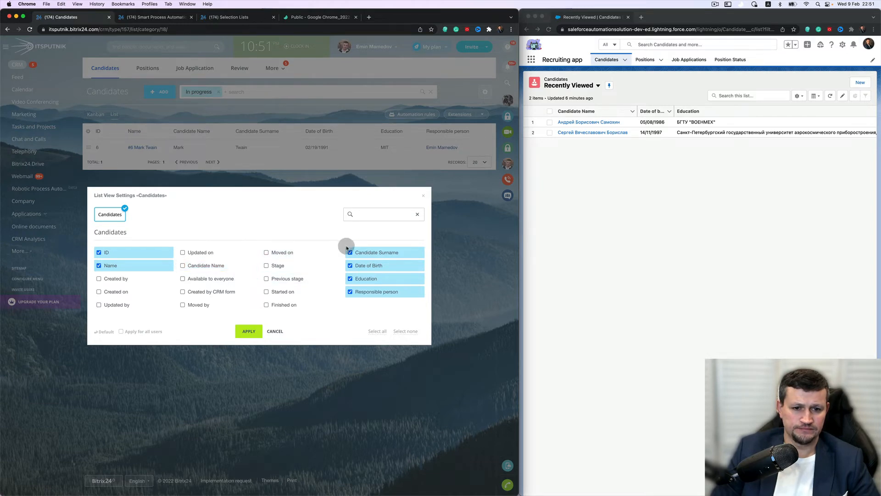
pyautogui.click(255, 334)
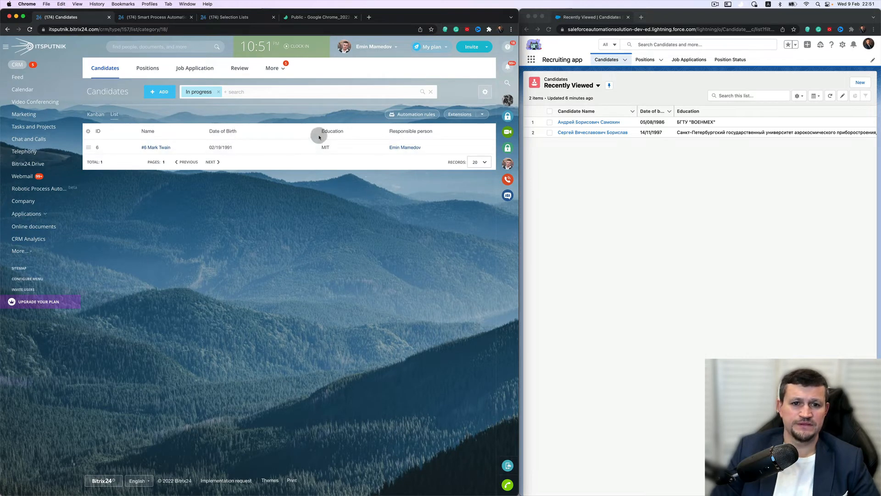
# Step: Return the candidates to the Kanban view and add Responsible person, Date of Birth and Education to the card fields
pyautogui.click(95, 115)
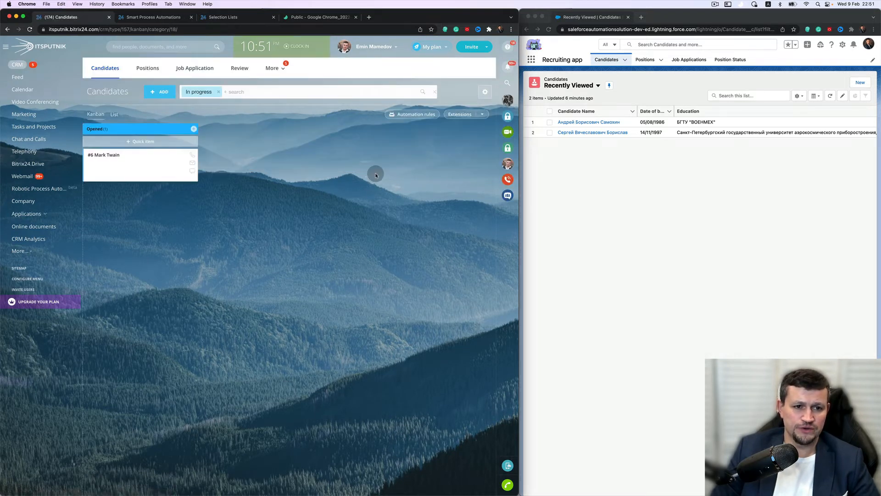
pyautogui.click(483, 95)
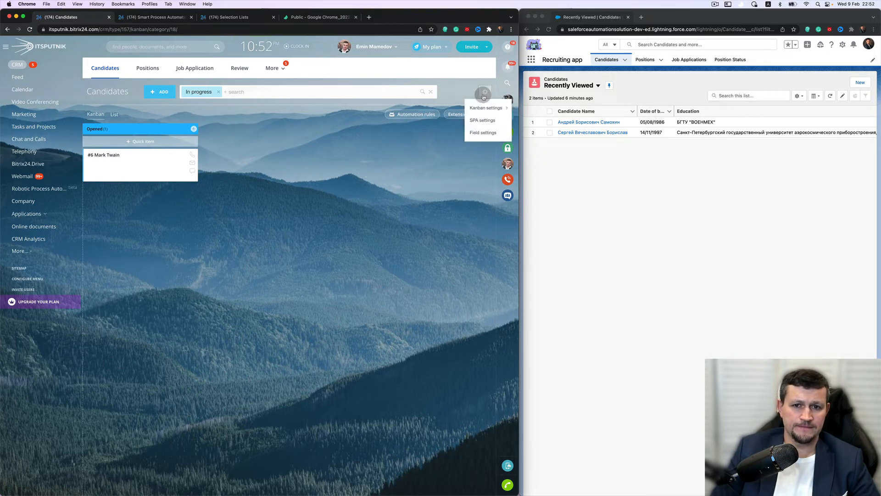
pyautogui.moveTo(482, 108)
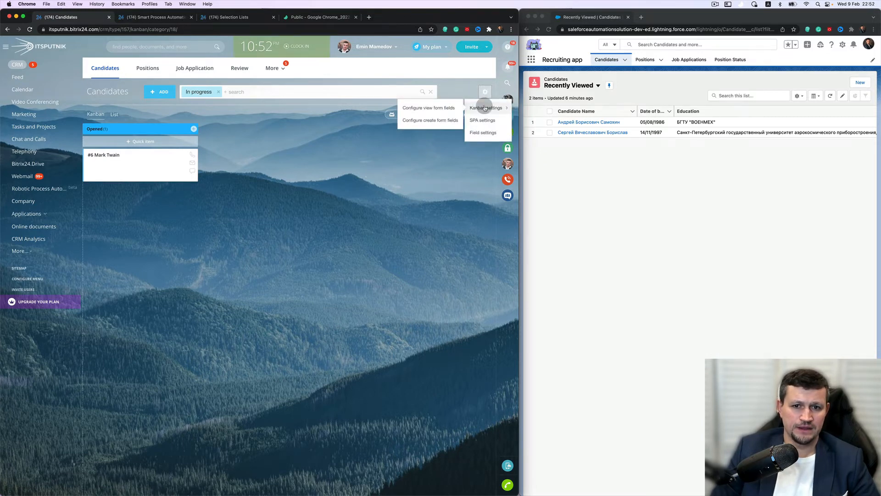
pyautogui.click(439, 109)
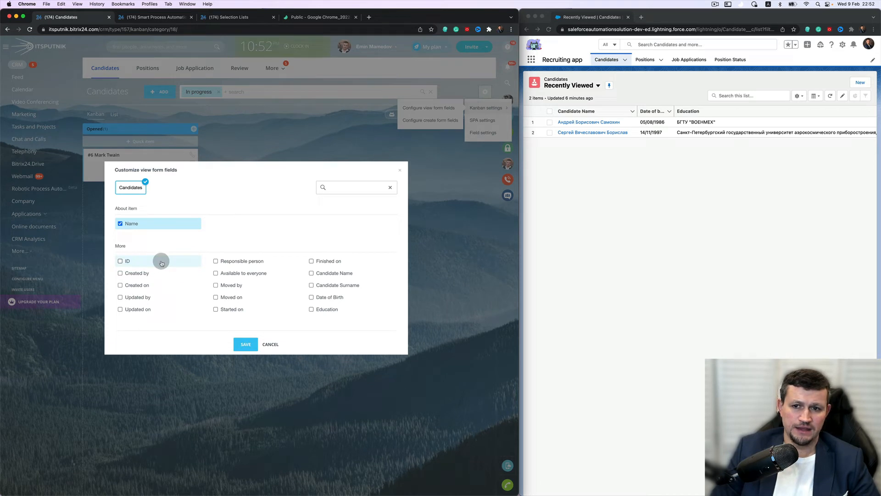
pyautogui.click(120, 260)
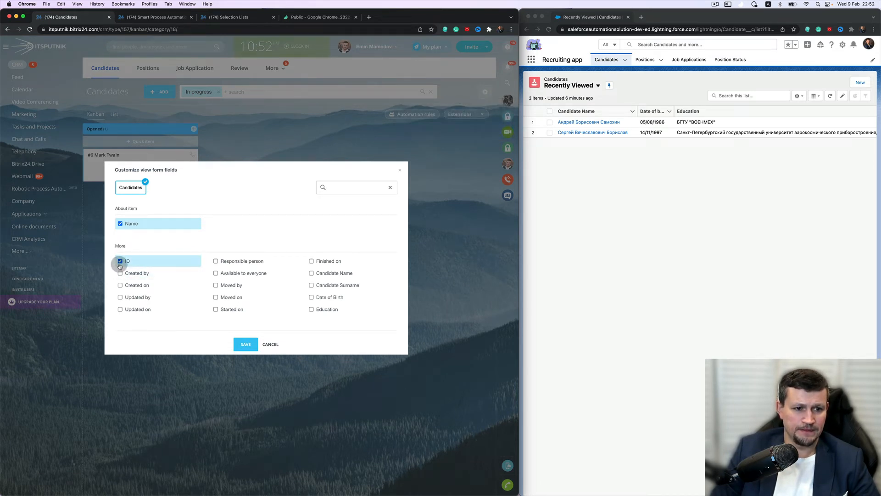
pyautogui.click(121, 261)
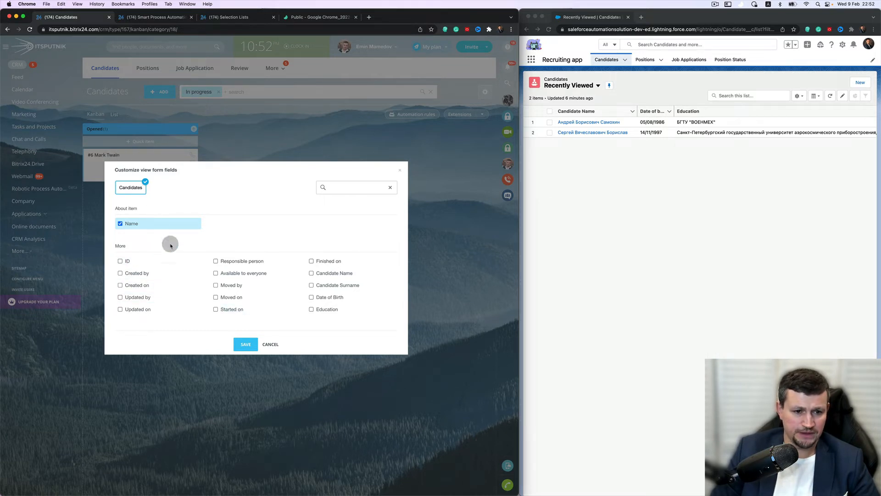
pyautogui.click(312, 298)
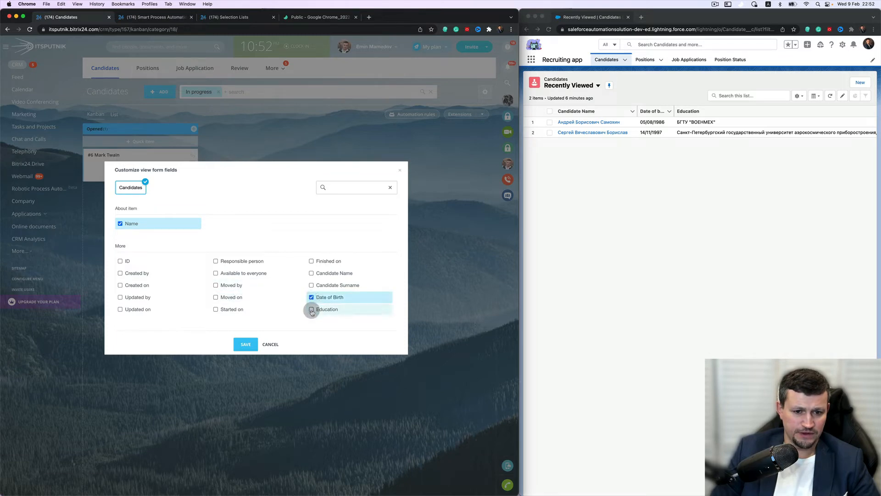
pyautogui.click(238, 261)
pyautogui.click(241, 346)
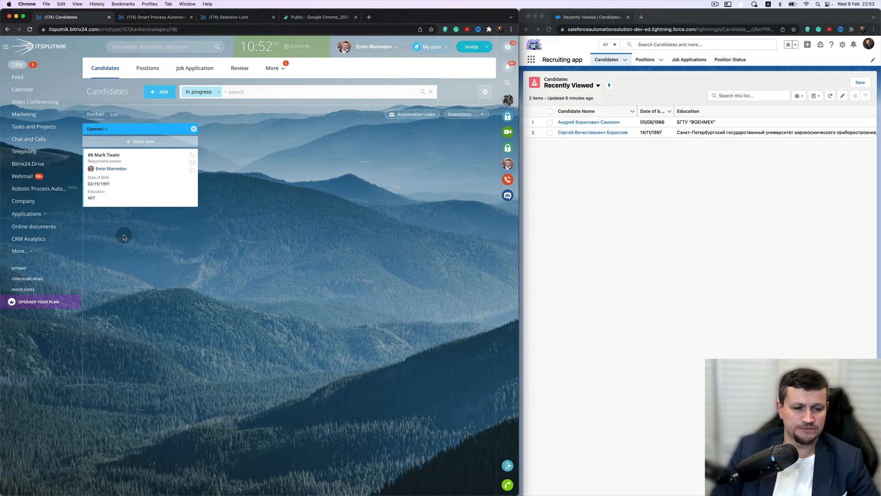
# Step: Open the Positions in both Bitrix24 and the Salesforce Recruiting app, and show the Bitrix24 positions as a list
pyautogui.click(156, 71)
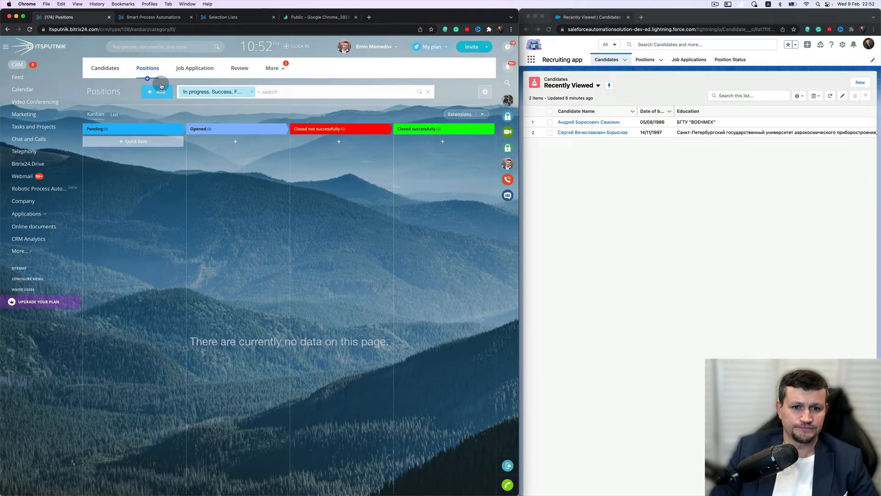
pyautogui.click(645, 61)
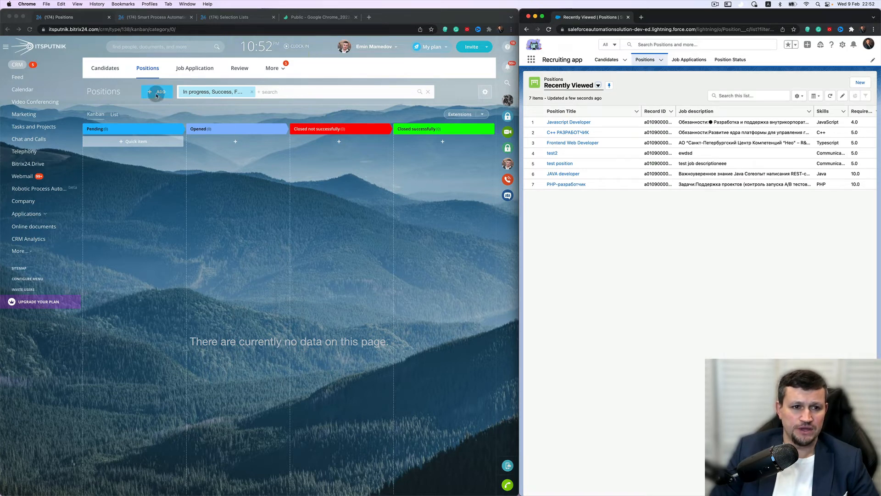
pyautogui.click(115, 115)
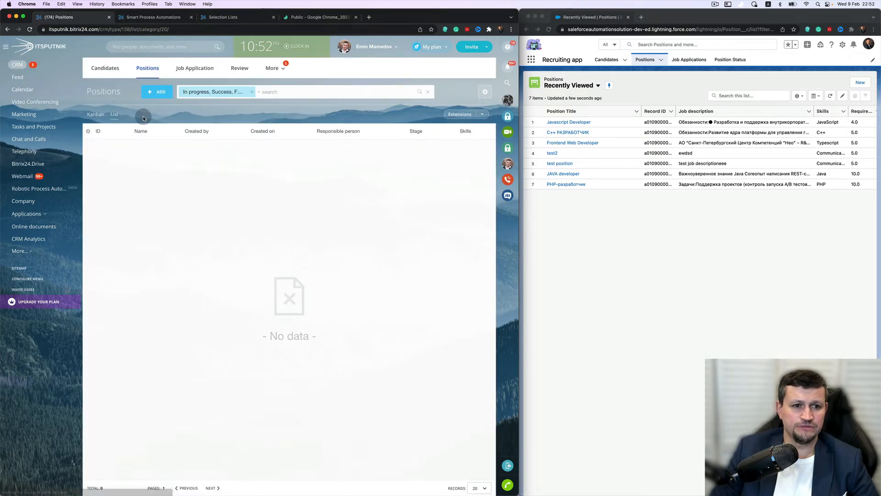
# Step: Start a new position in Bitrix24 and name it "Java developer"
pyautogui.click(160, 93)
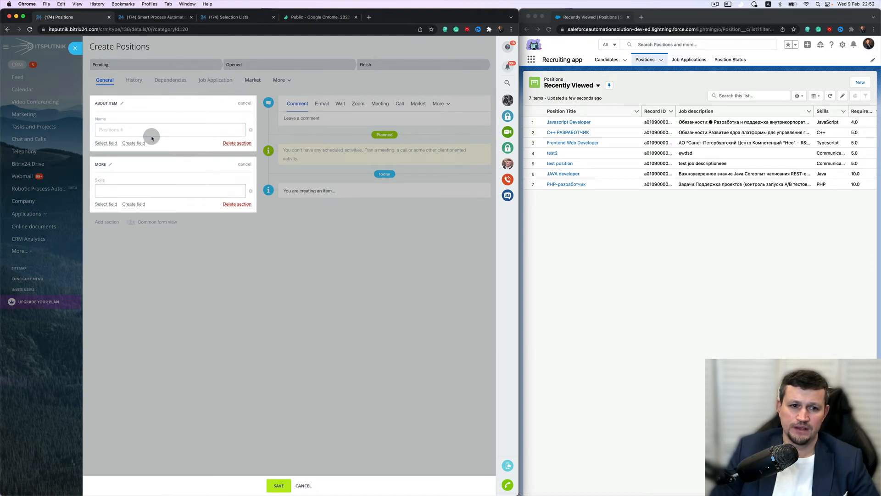
pyautogui.click(144, 131)
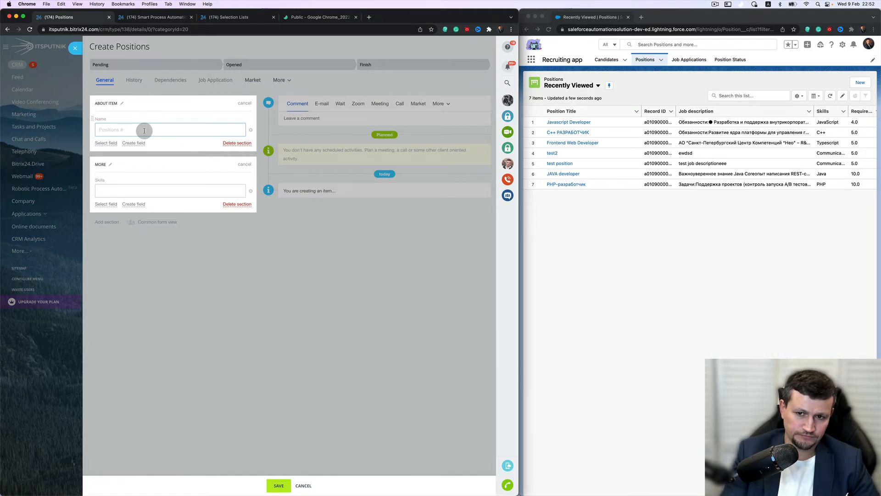
pyautogui.write('Jav')
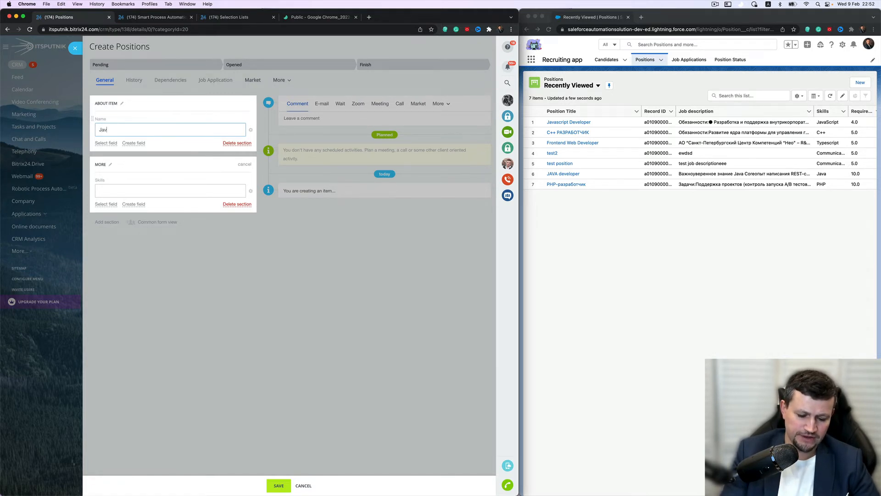
pyautogui.write('a developer')
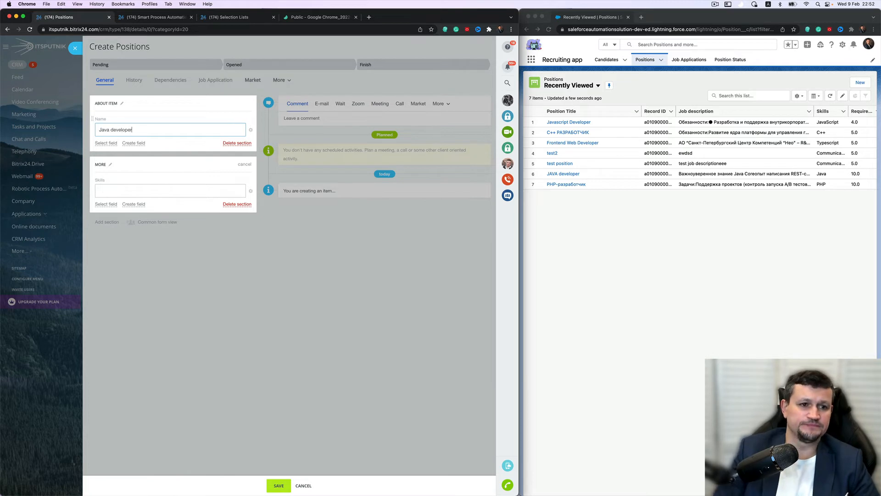
# Step: Fill in the position's skills as "Java developer, MySQL, PHP"
pyautogui.click(128, 190)
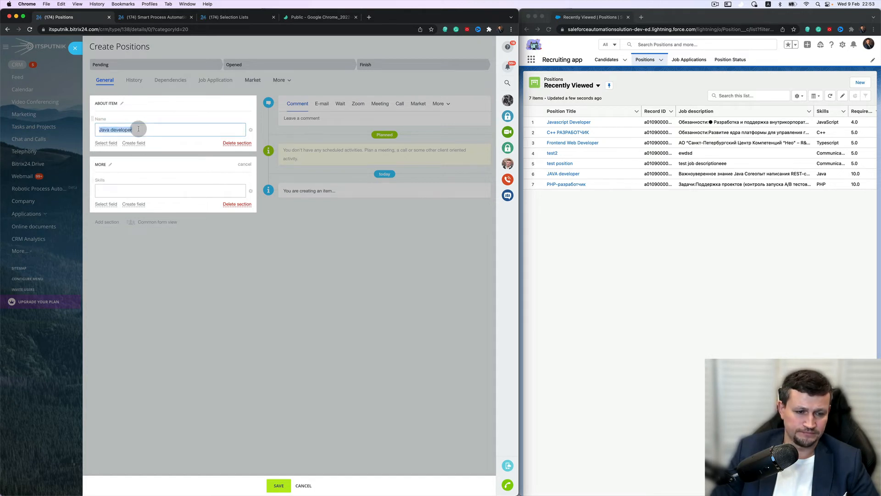
pyautogui.click(157, 189)
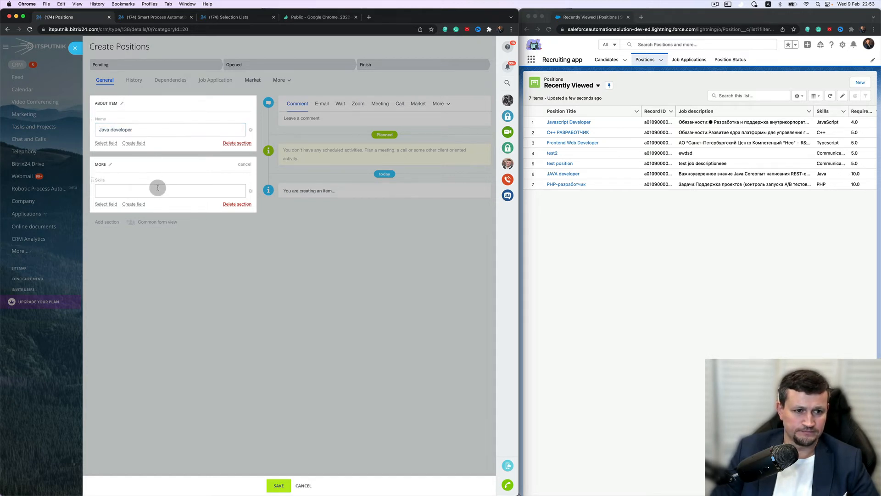
pyautogui.write('Java developer')
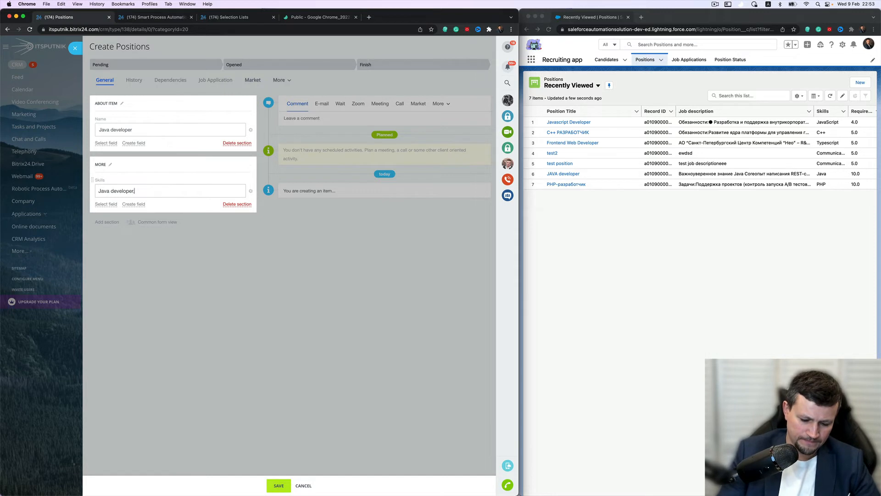
pyautogui.write(', MySQL, PHP')
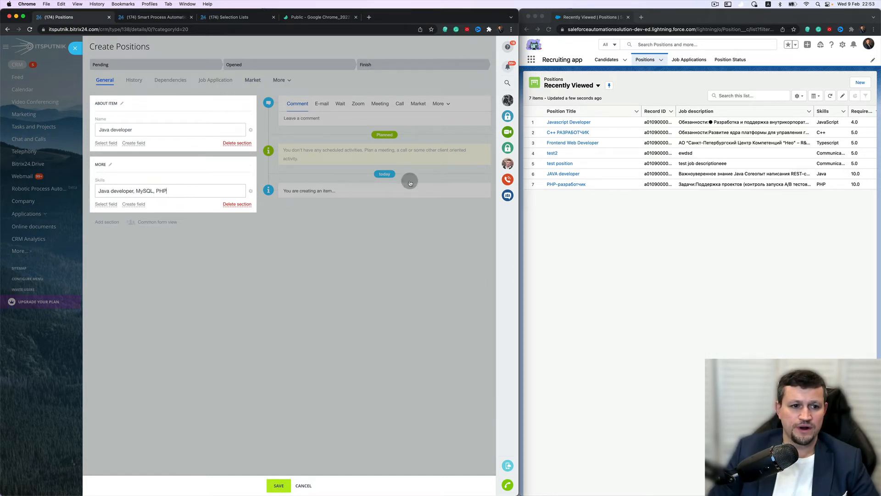
# Step: Create a number field named "Required Years of Experience" in the More section of the position form
pyautogui.click(141, 205)
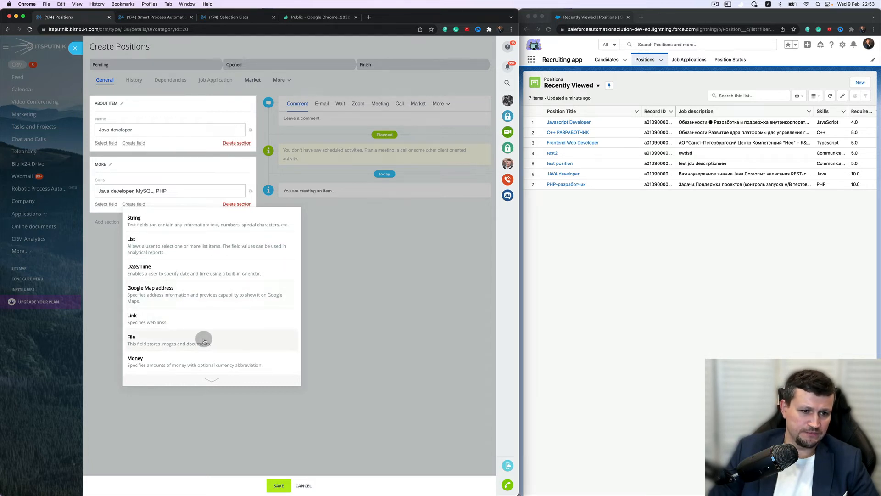
pyautogui.scroll(-3, 202, 338)
pyautogui.click(194, 353)
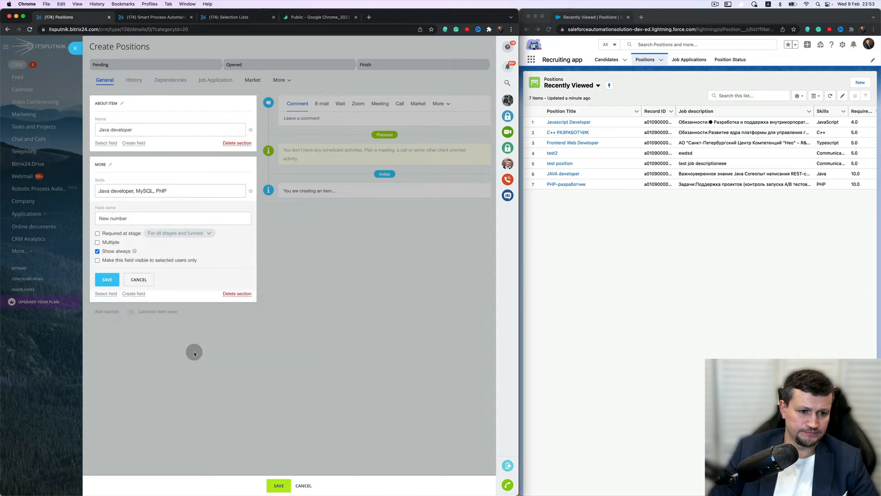
pyautogui.click(178, 217)
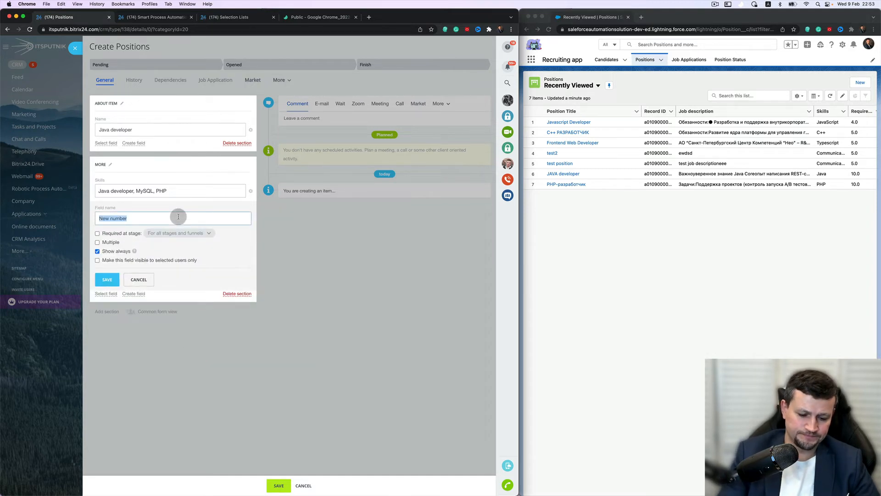
pyautogui.write('Required Years of Exper')
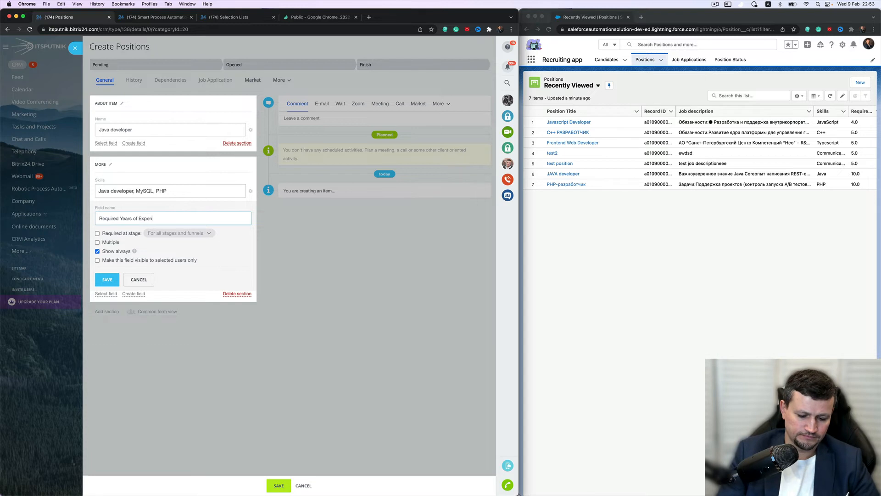
pyautogui.write('e')
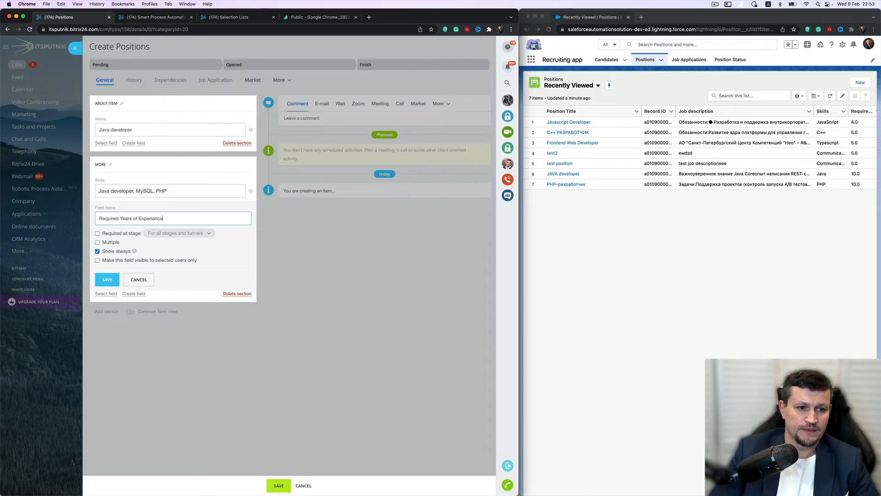
pyautogui.click(112, 281)
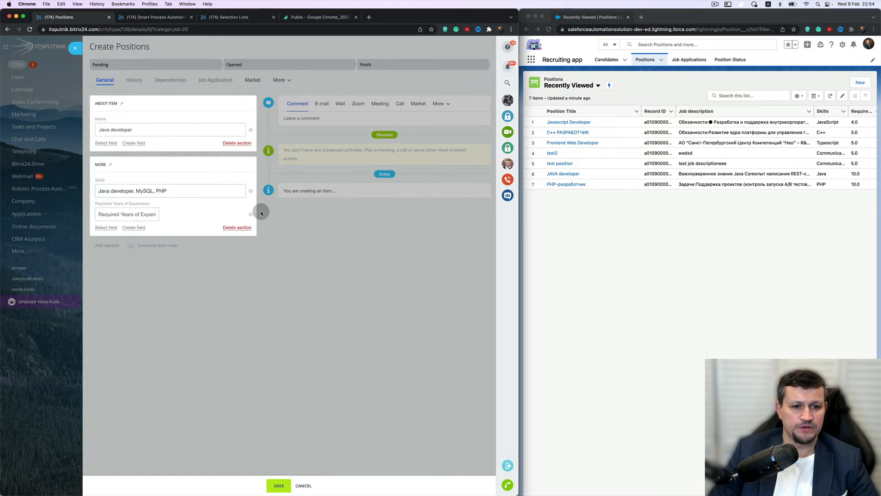
# Step: Check the display options of the required experience field and set its value to 5
pyautogui.click(250, 215)
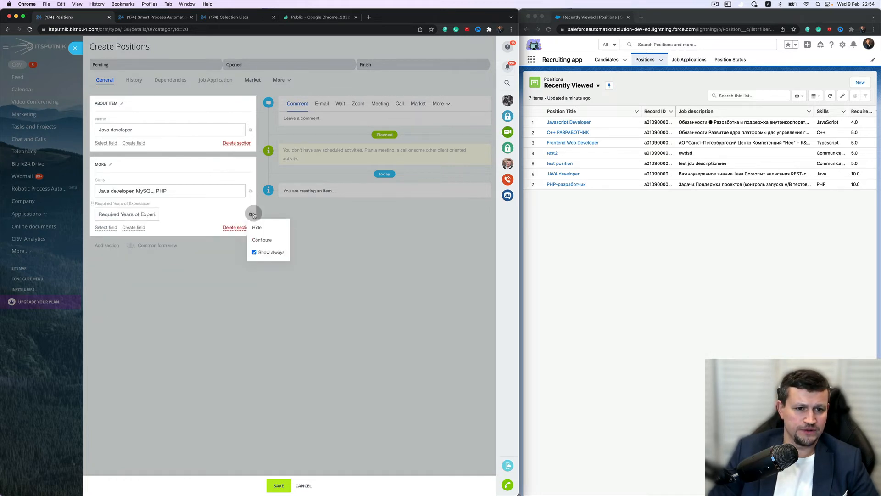
pyautogui.click(271, 252)
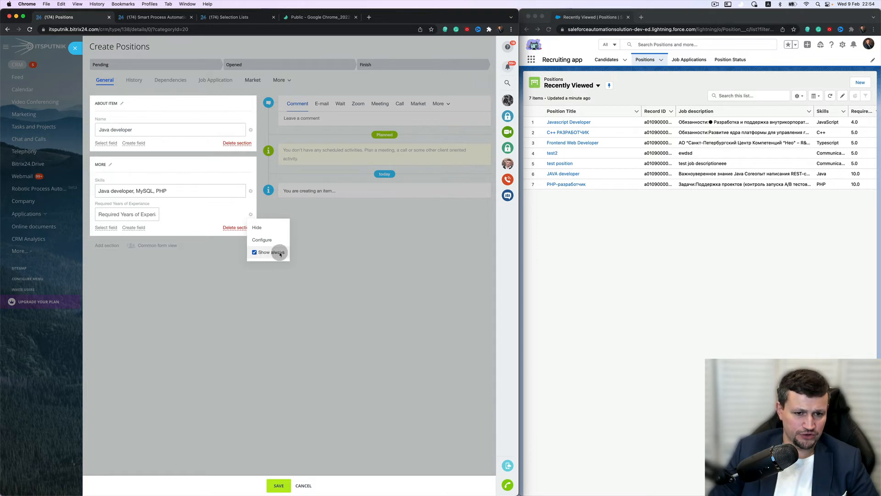
pyautogui.click(213, 211)
pyautogui.click(127, 217)
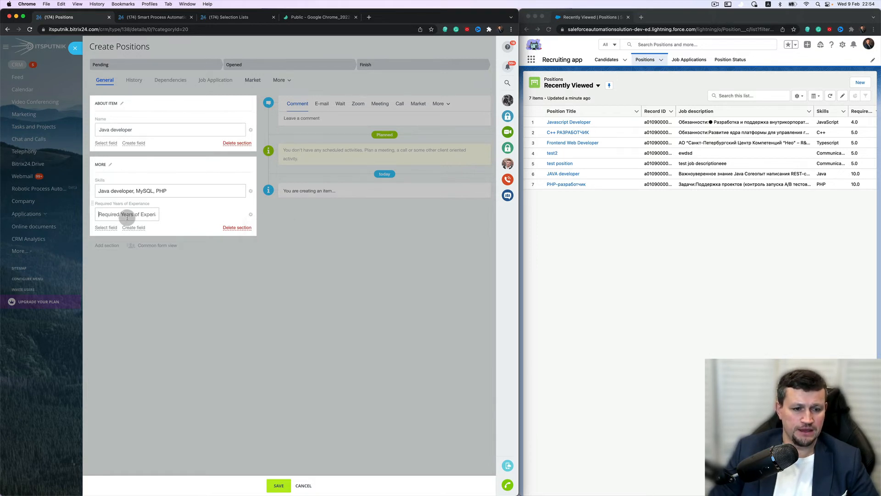
pyautogui.write('5')
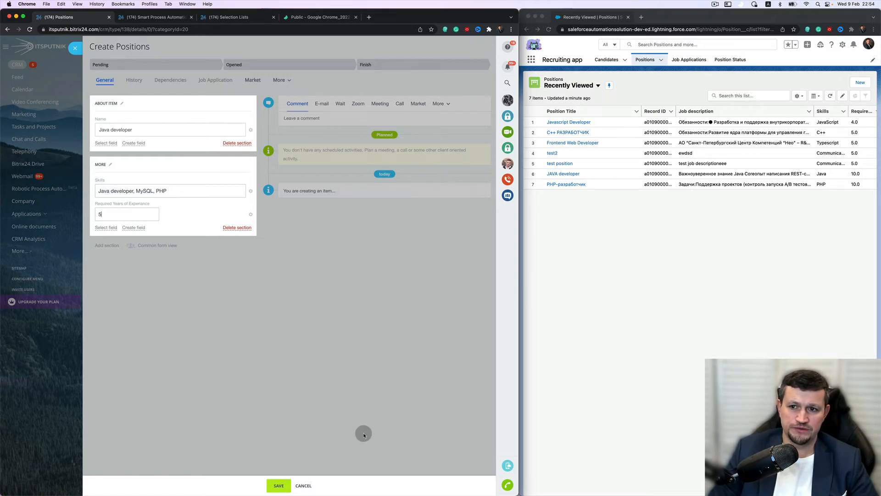
# Step: Create a money field named "Max Salary" in the More section, matching the Salesforce column, and enter 100,000 in it
pyautogui.hscroll(3, 745, 149)
pyautogui.hscroll(3, 747, 150)
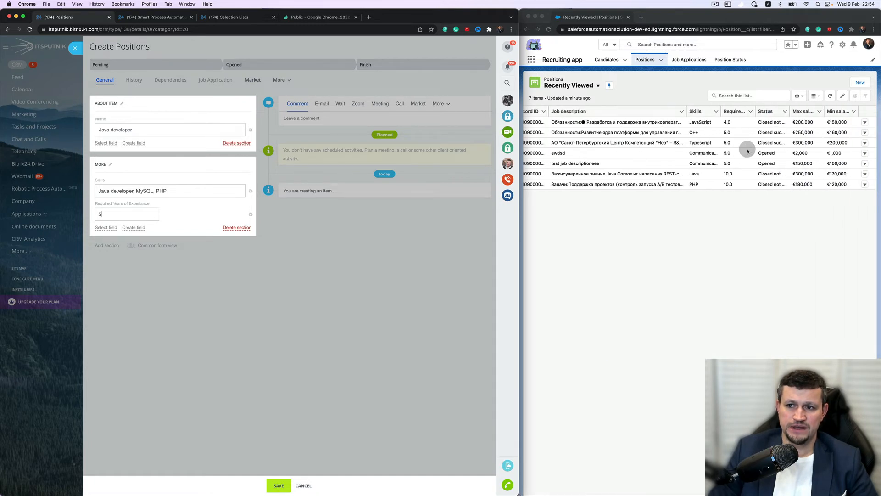
pyautogui.click(134, 228)
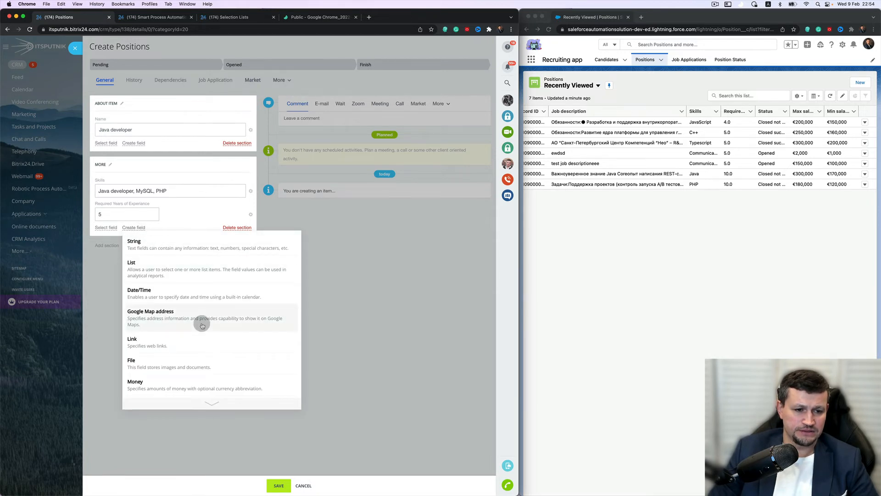
pyautogui.scroll(-1, 201, 367)
pyautogui.click(201, 366)
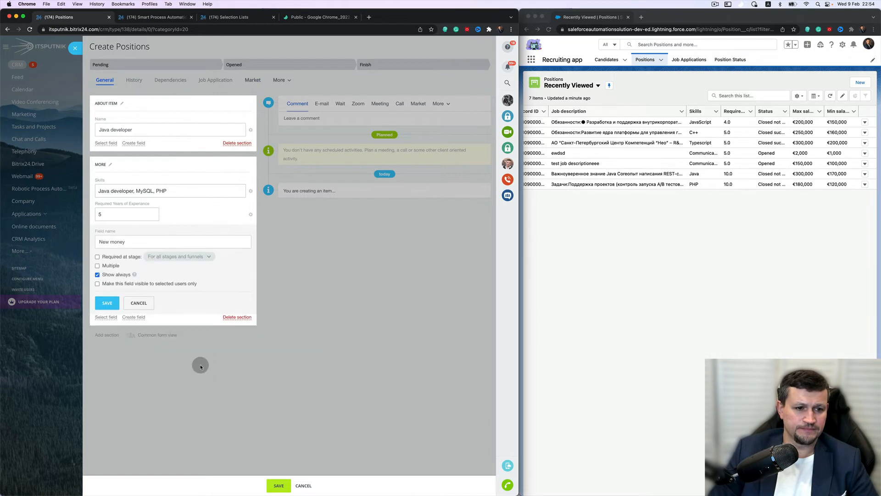
pyautogui.doubleClick(189, 240)
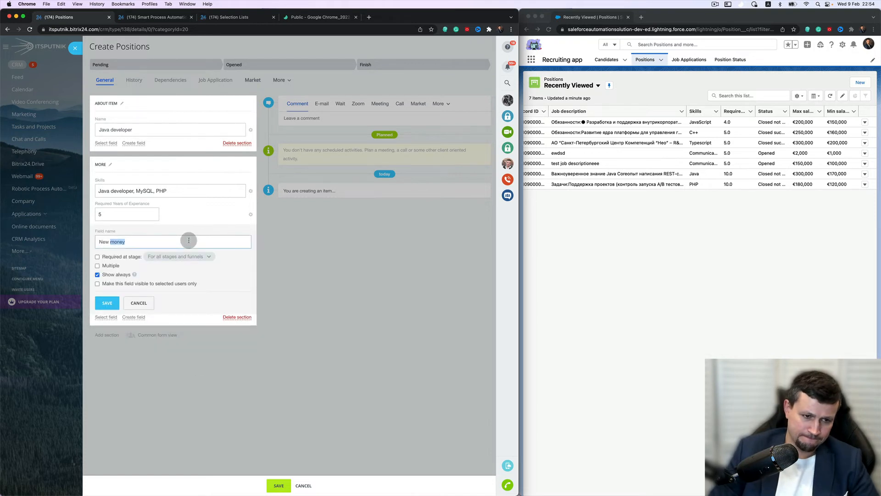
pyautogui.write('Max')
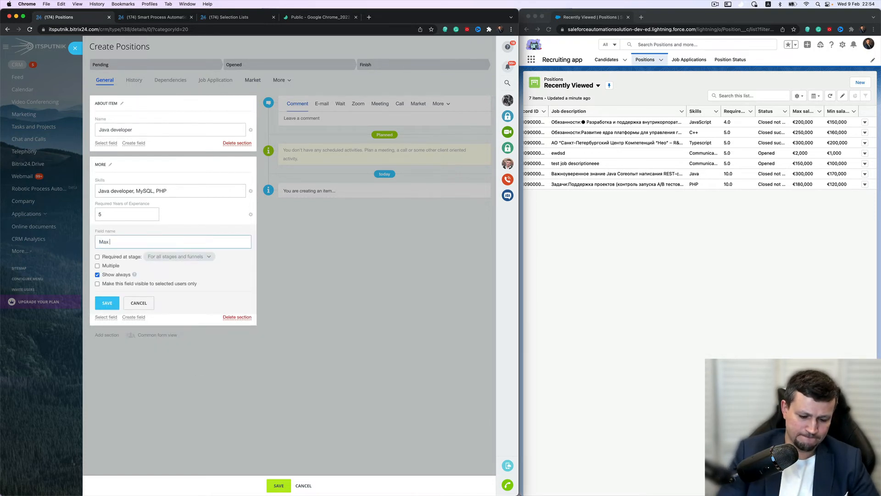
pyautogui.write(' Sala')
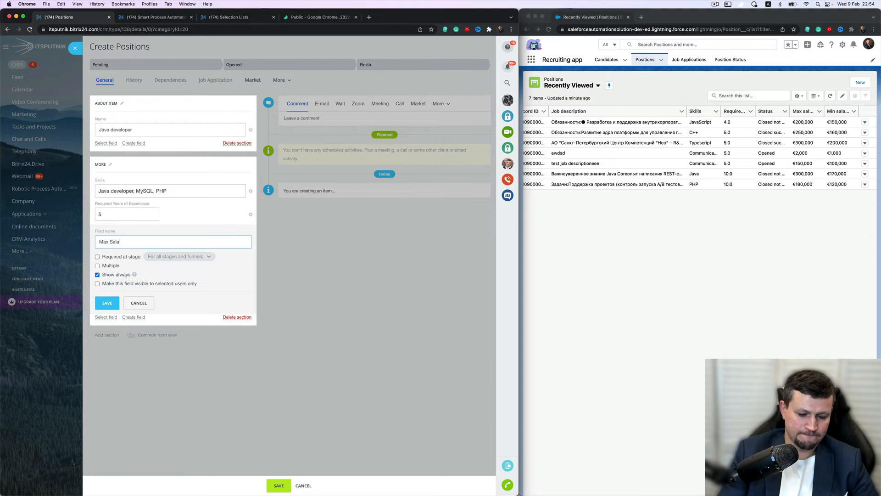
pyautogui.write('ry')
pyautogui.click(110, 305)
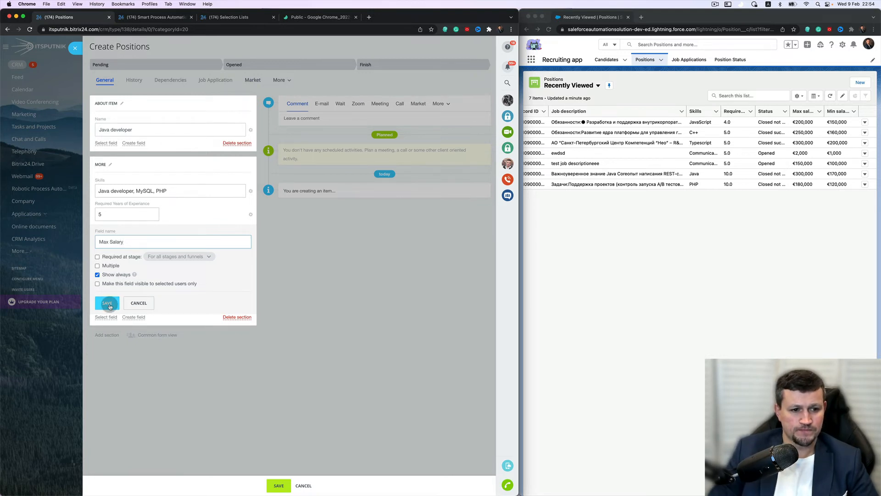
pyautogui.click(110, 306)
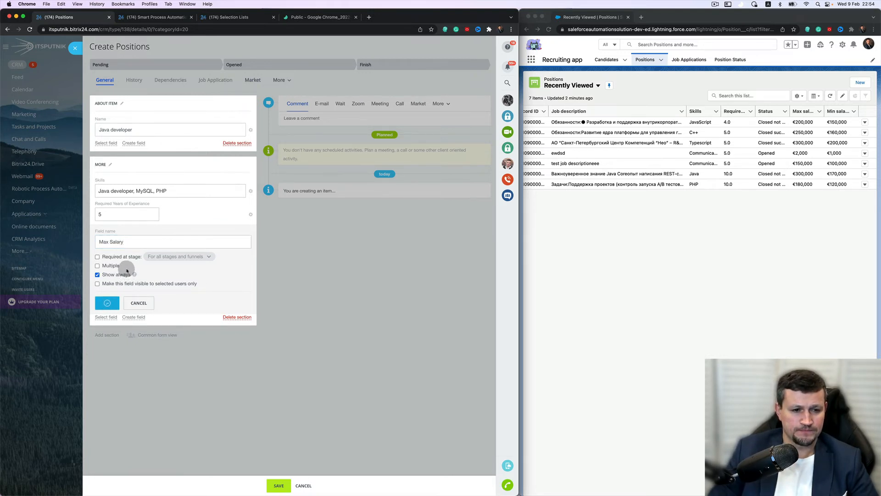
pyautogui.click(140, 241)
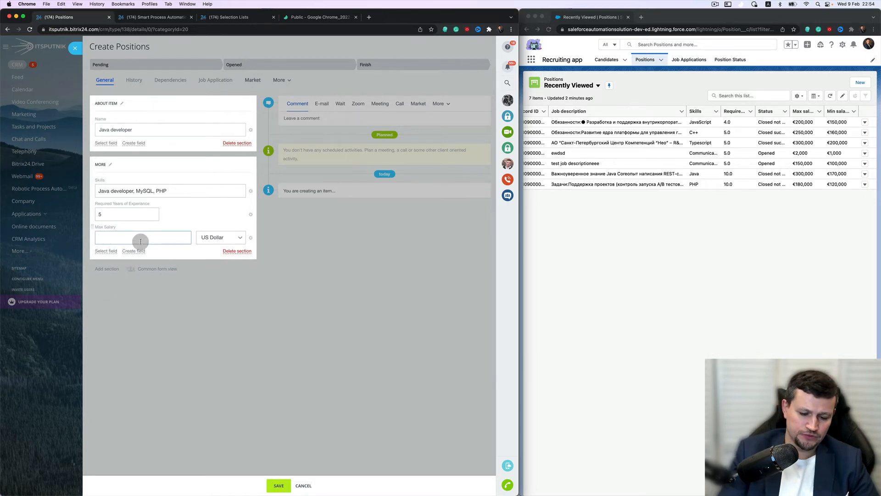
pyautogui.write('100,000')
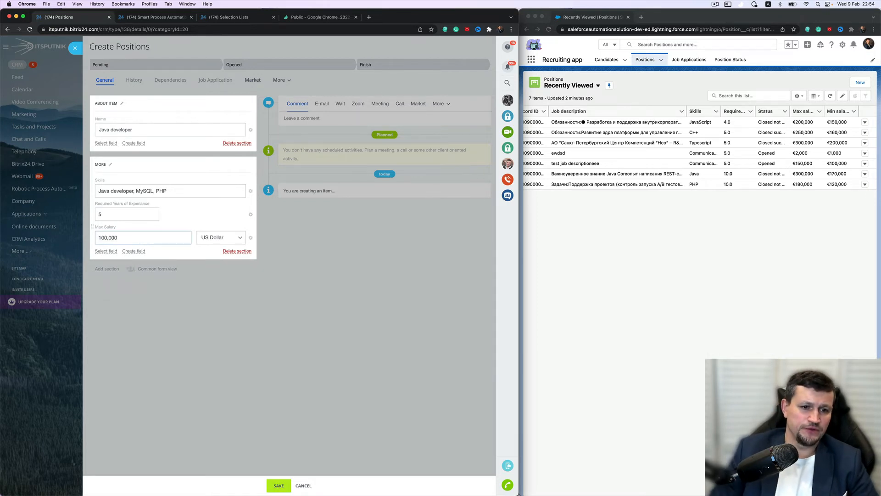
# Step: Create a money field named "Min Salary" below Max Salary and enter 80,000 in it
pyautogui.click(131, 252)
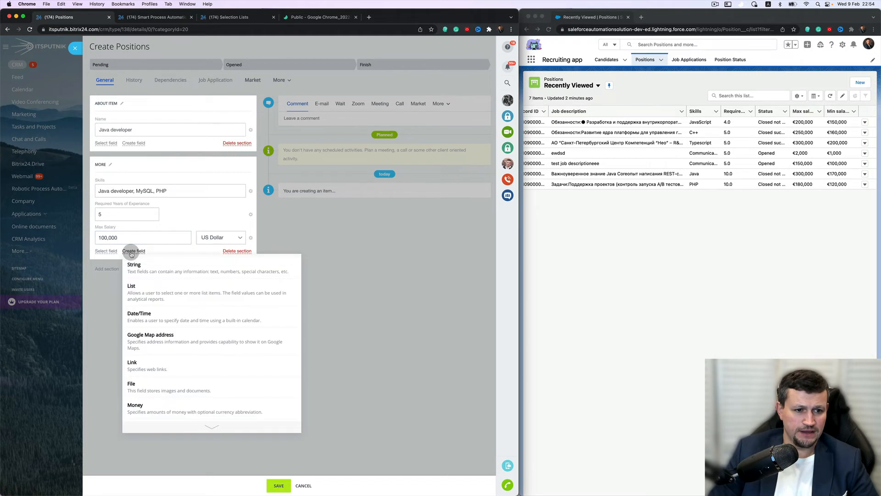
pyautogui.scroll(-1, 154, 367)
pyautogui.click(154, 387)
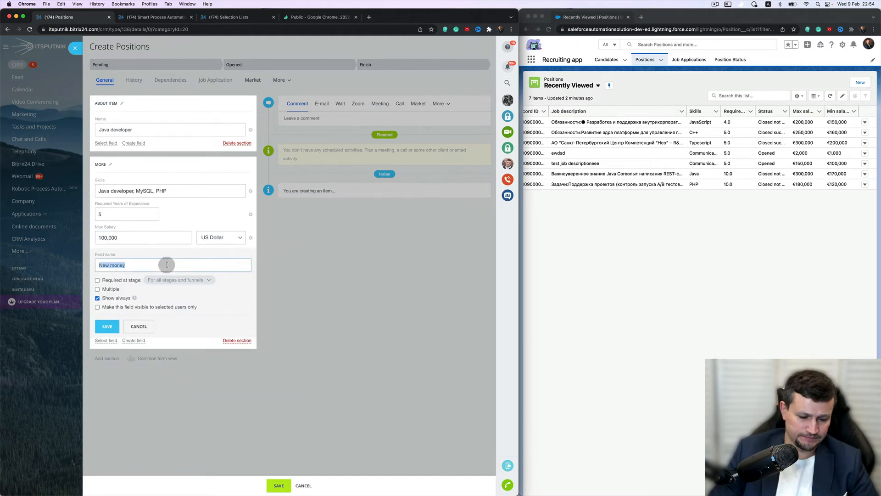
pyautogui.write('Min S')
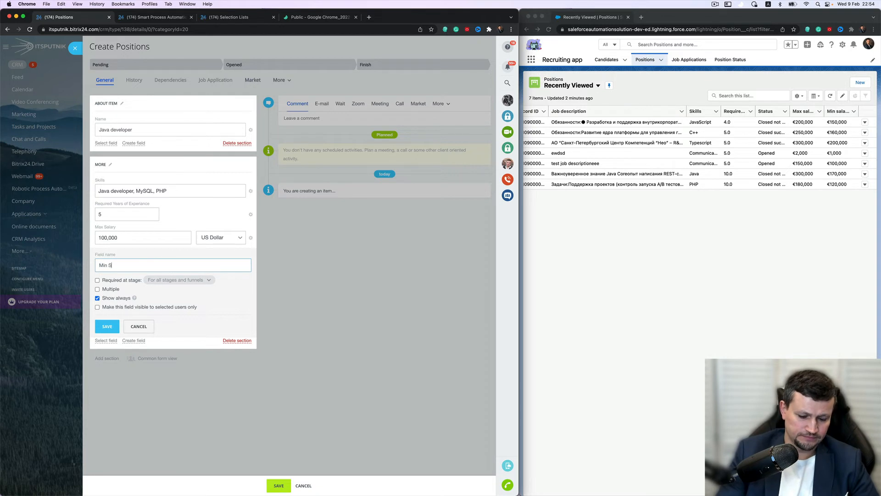
pyautogui.write('alary')
pyautogui.click(112, 330)
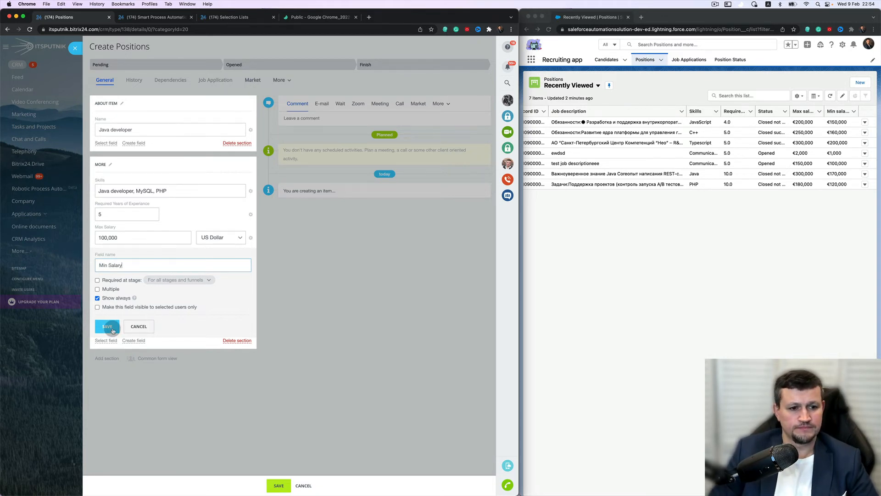
pyautogui.click(146, 260)
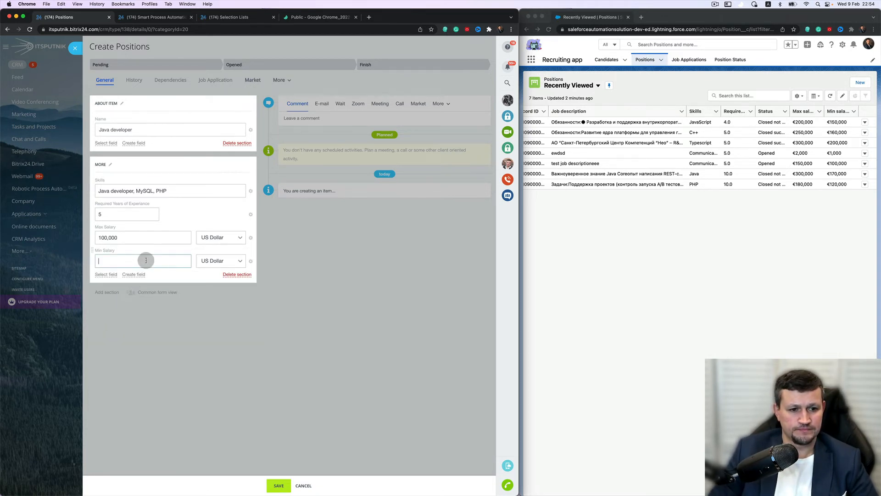
pyautogui.write('8')
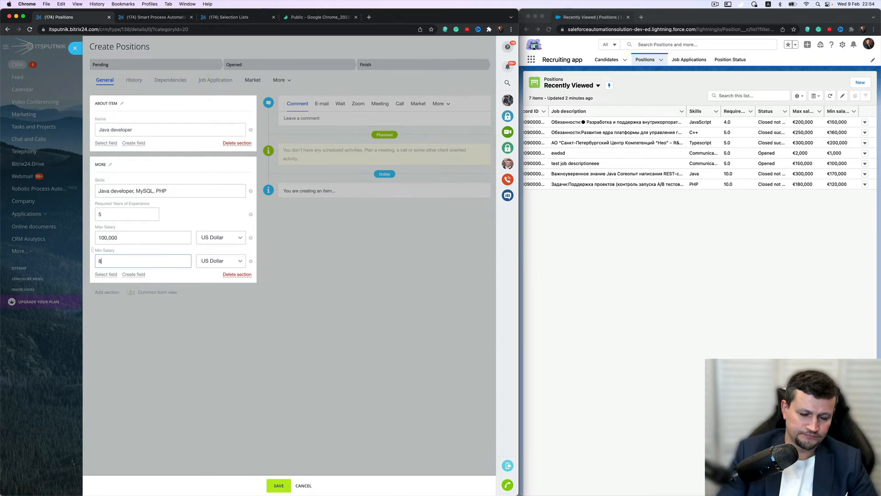
pyautogui.write('0,000')
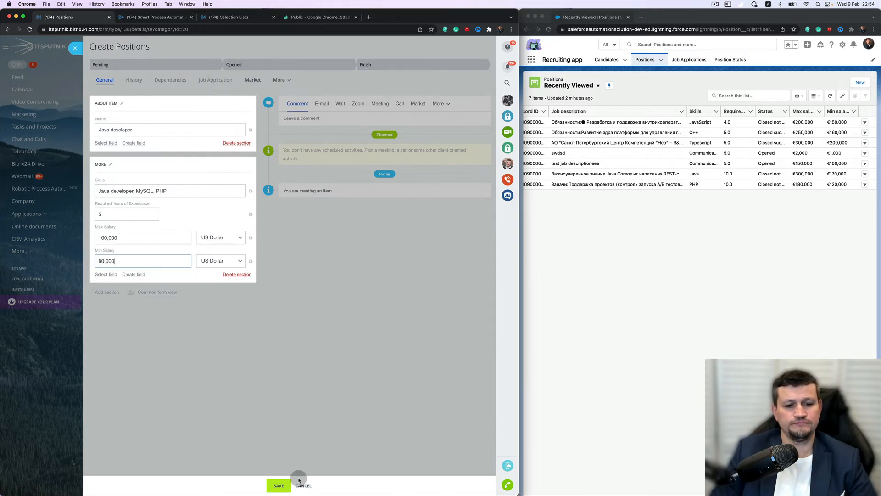
# Step: Save the Java developer position and return to the Positions list
pyautogui.click(289, 490)
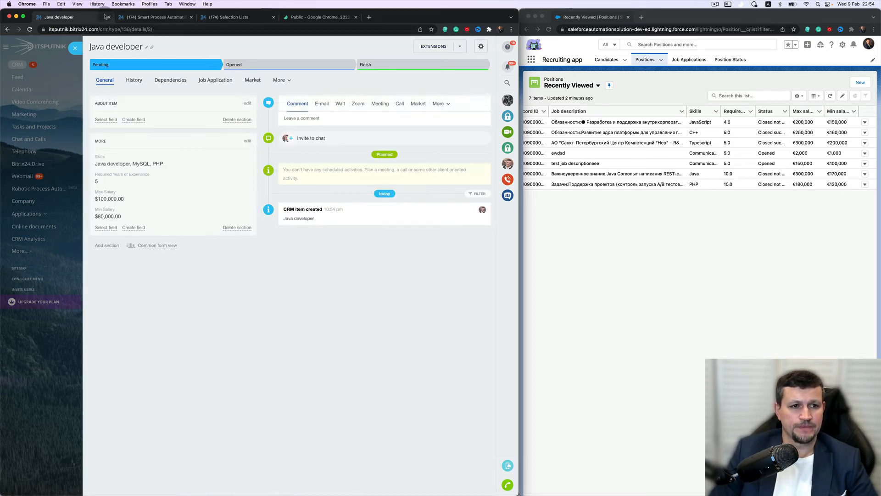
pyautogui.click(75, 50)
pyautogui.click(151, 157)
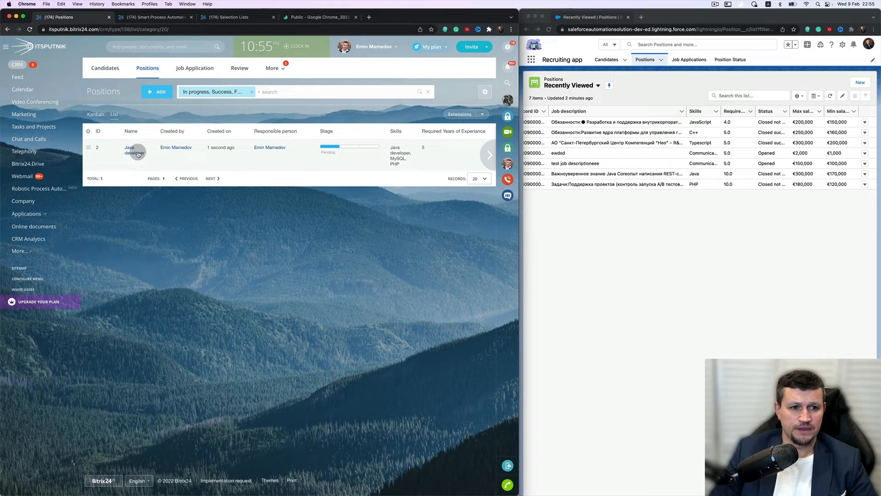
# Step: Hide the Created by and Created on columns in the Positions list view
pyautogui.click(168, 134)
pyautogui.click(89, 136)
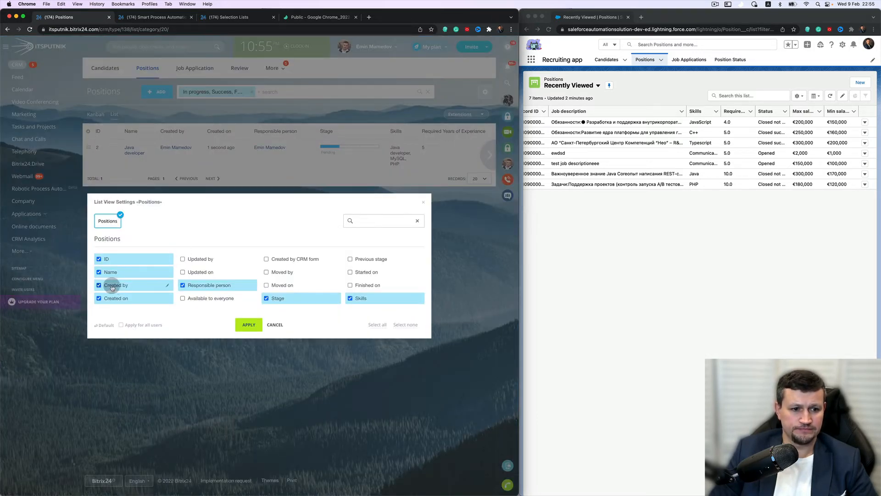
pyautogui.click(98, 285)
pyautogui.click(98, 298)
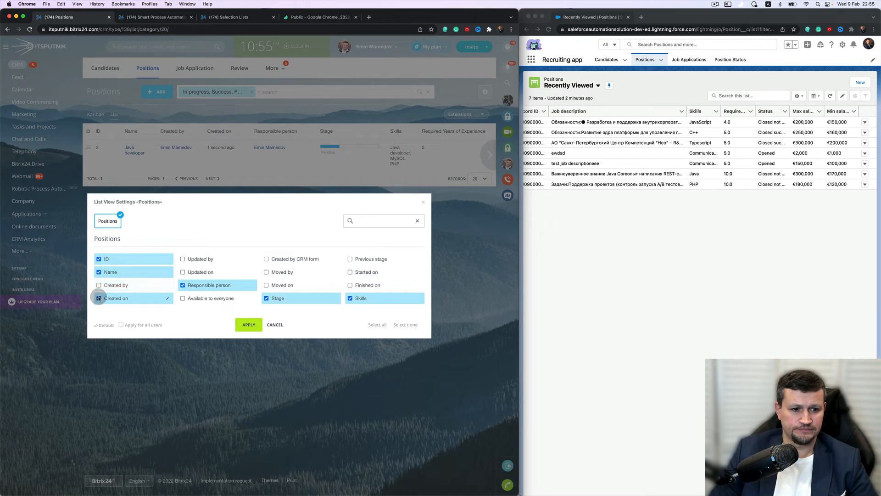
pyautogui.click(248, 324)
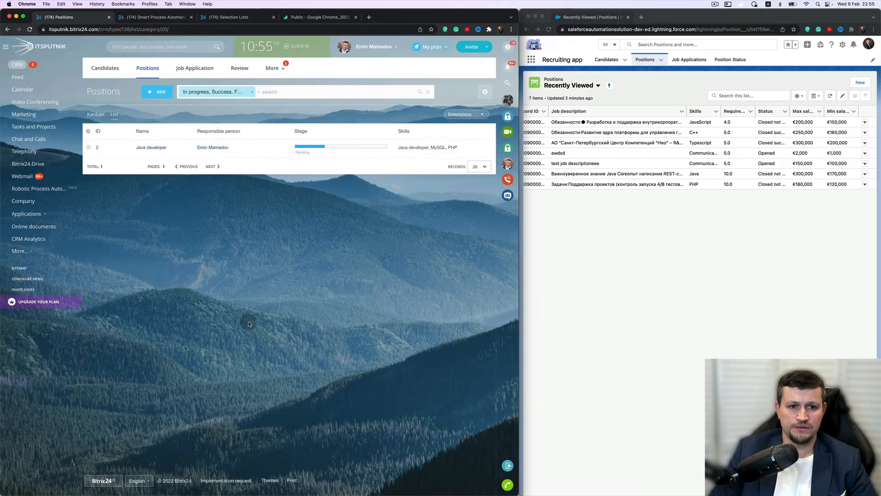
# Step: Move the Stage column behind the Skills column in the Positions list
pyautogui.click(89, 133)
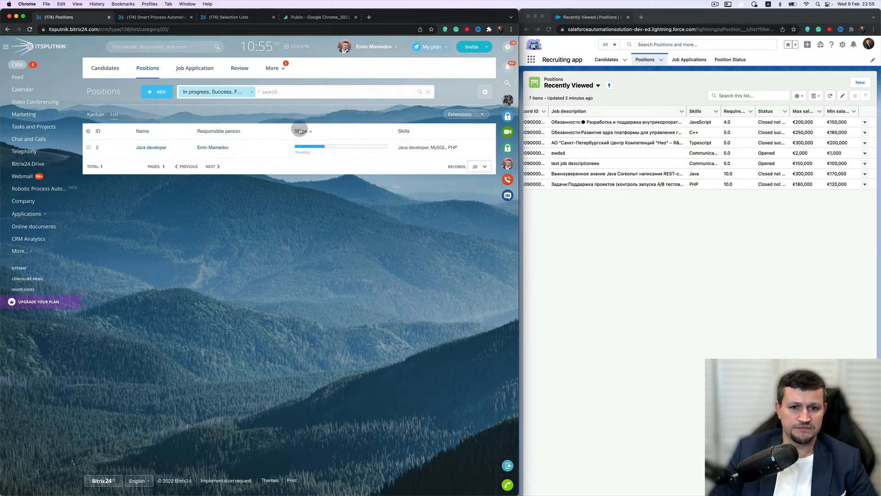
pyautogui.moveTo(301, 131)
pyautogui.mouseDown()
pyautogui.moveTo(440, 131)
pyautogui.moveTo(304, 127)
pyautogui.mouseUp()
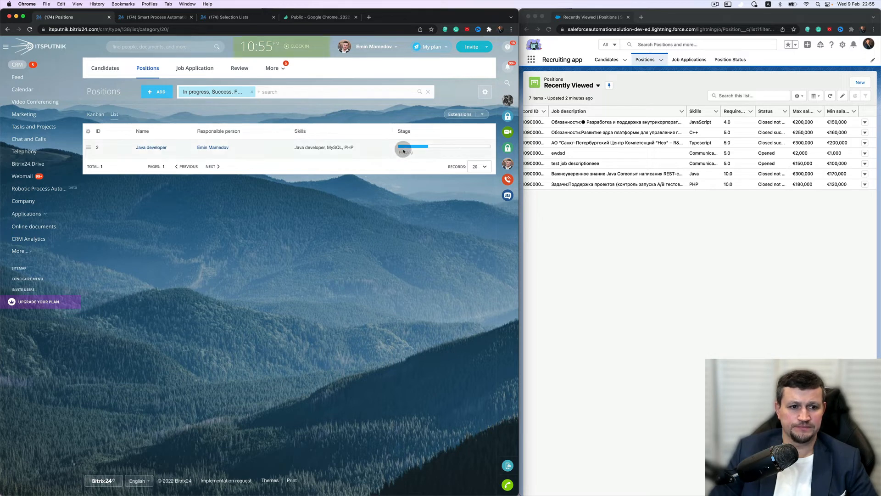
pyautogui.hscroll(1, 404, 151)
# Step: Show Skills, Required Years of Experience, Max Salary and Min Salary on the cards of the Positions Kanban view
pyautogui.click(95, 115)
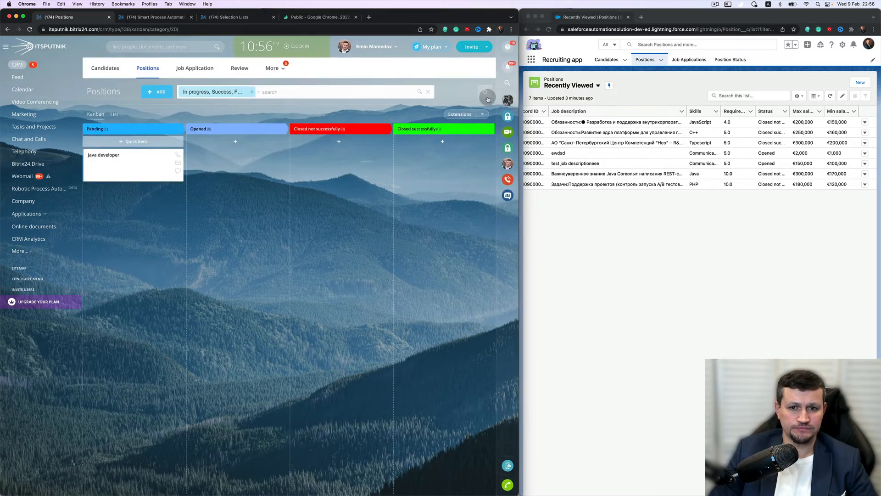
pyautogui.click(485, 92)
pyautogui.moveTo(486, 107)
pyautogui.click(429, 108)
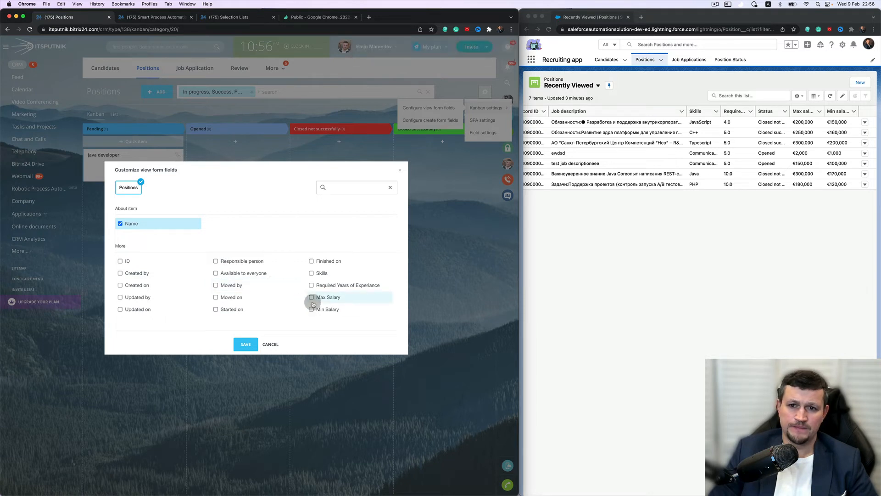
pyautogui.click(311, 273)
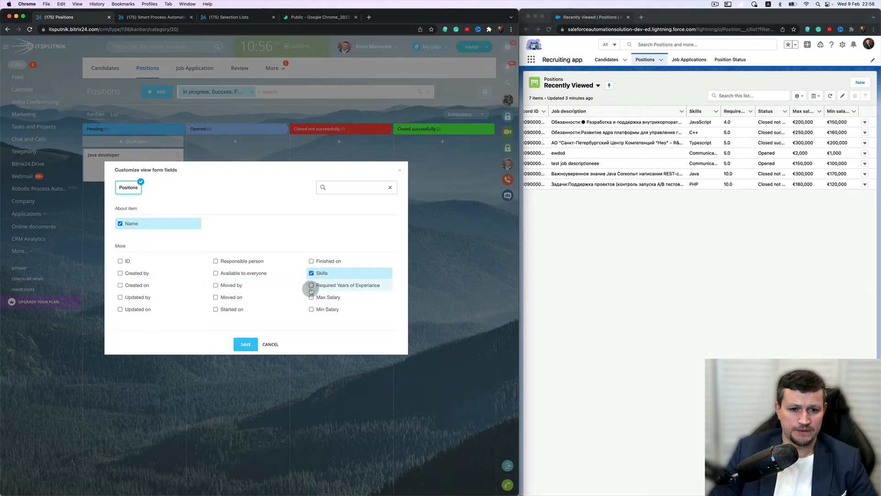
pyautogui.click(311, 297)
pyautogui.click(311, 309)
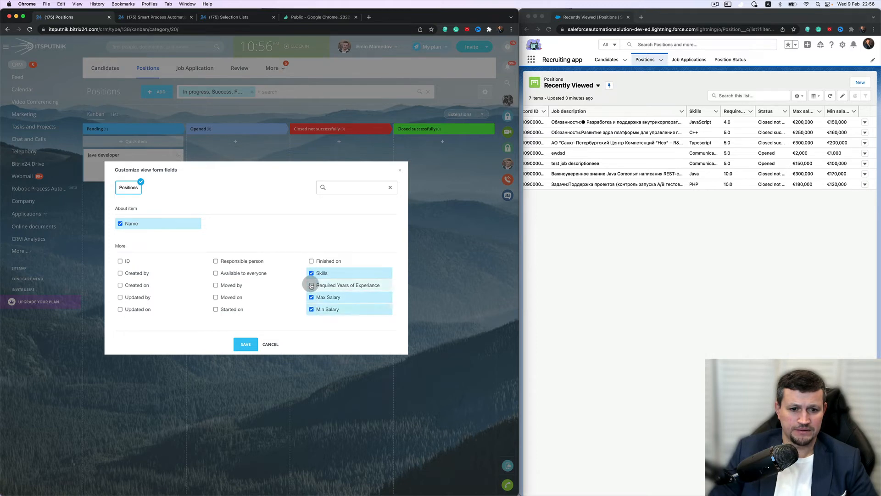
pyautogui.click(311, 285)
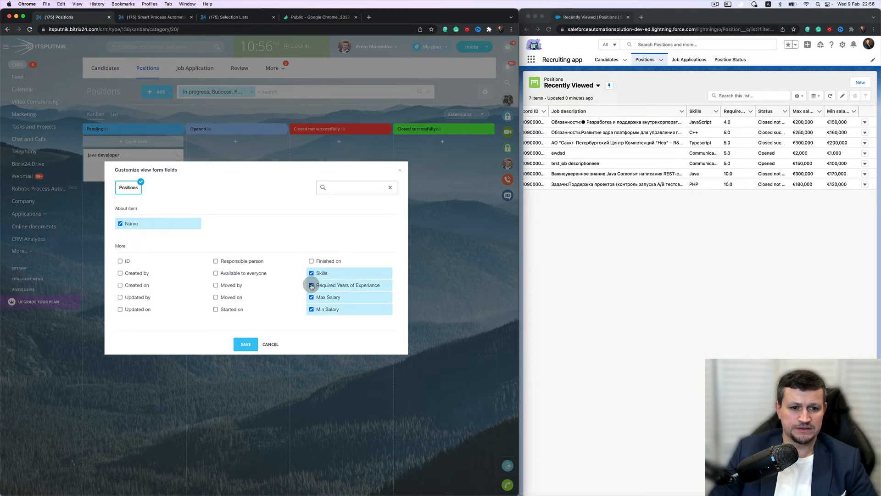
pyautogui.click(246, 344)
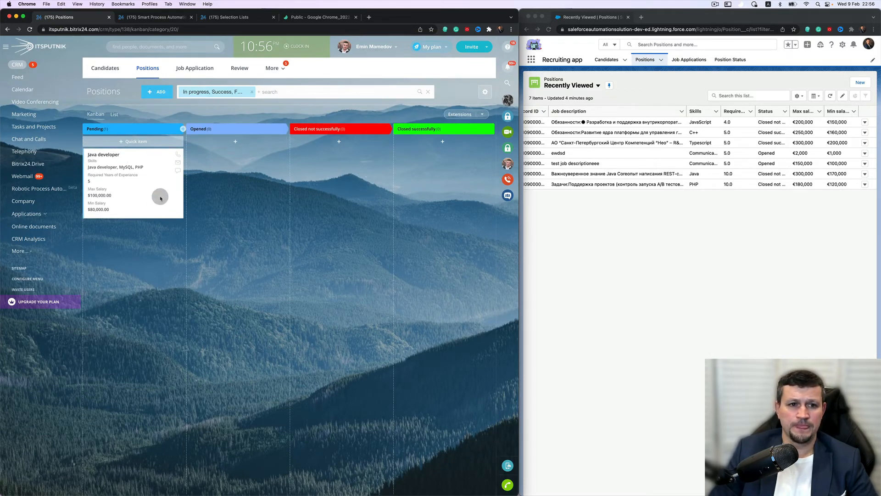
# Step: Start a new job application, bring up the Salesforce job applications for reference, and add the Positions and Candidates fields to the More section
pyautogui.click(195, 70)
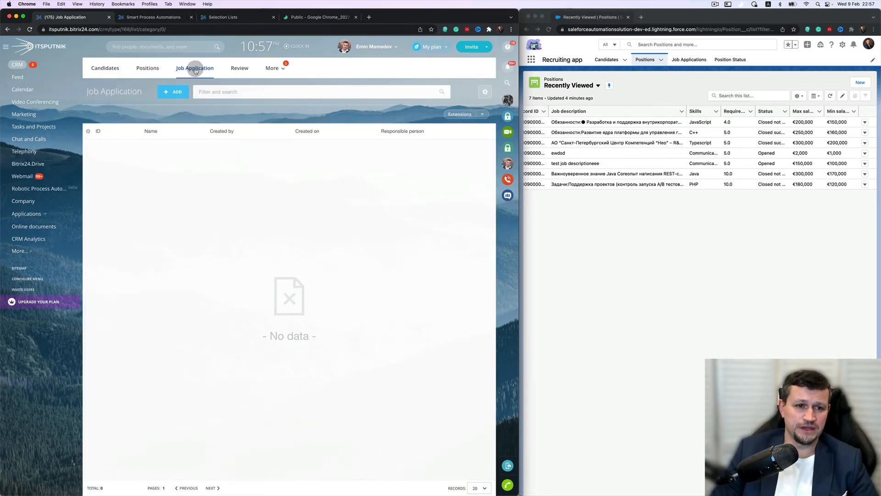
pyautogui.click(173, 93)
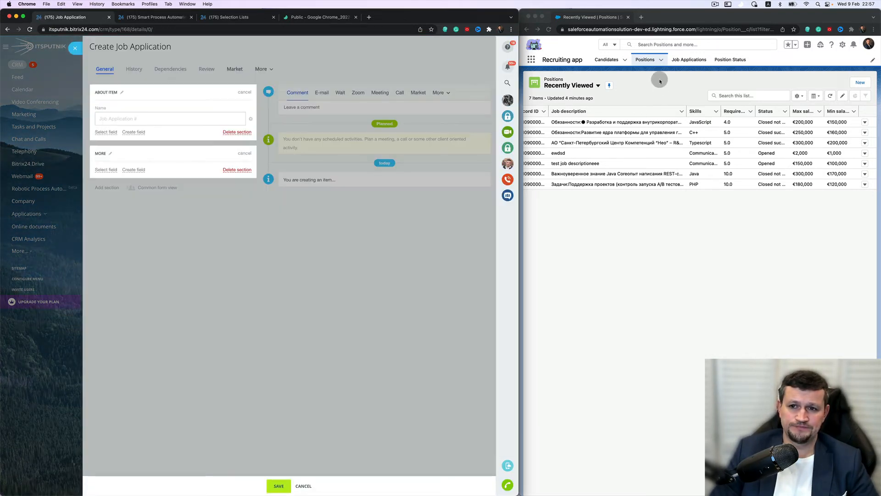
pyautogui.click(689, 60)
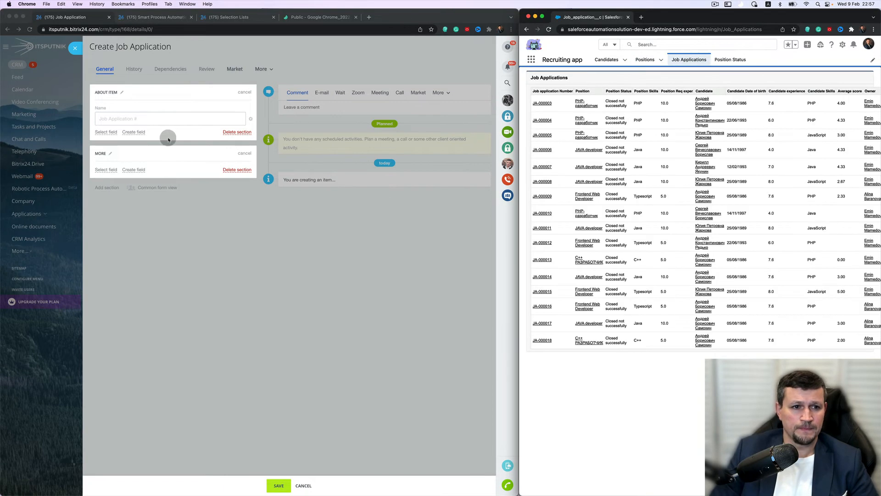
pyautogui.click(182, 117)
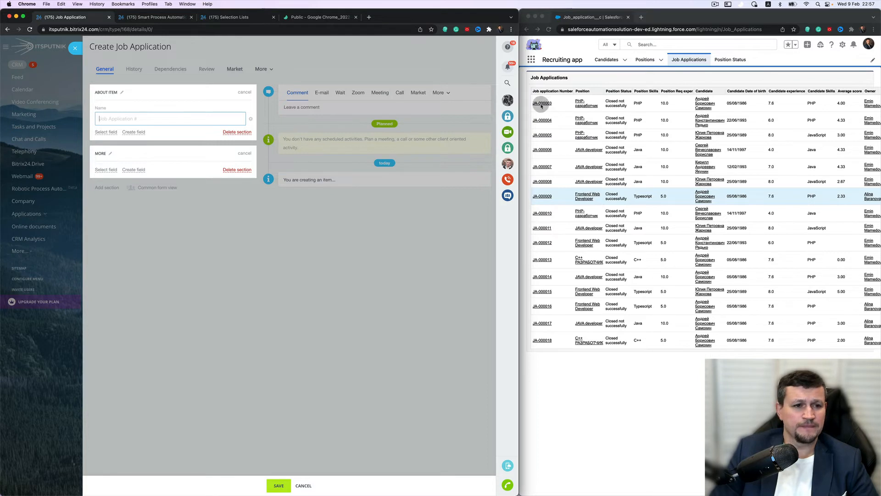
pyautogui.click(106, 170)
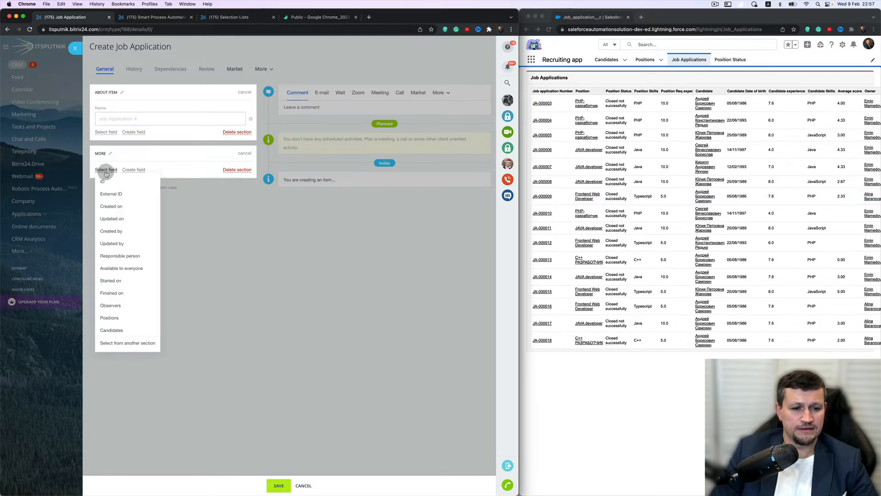
pyautogui.click(120, 318)
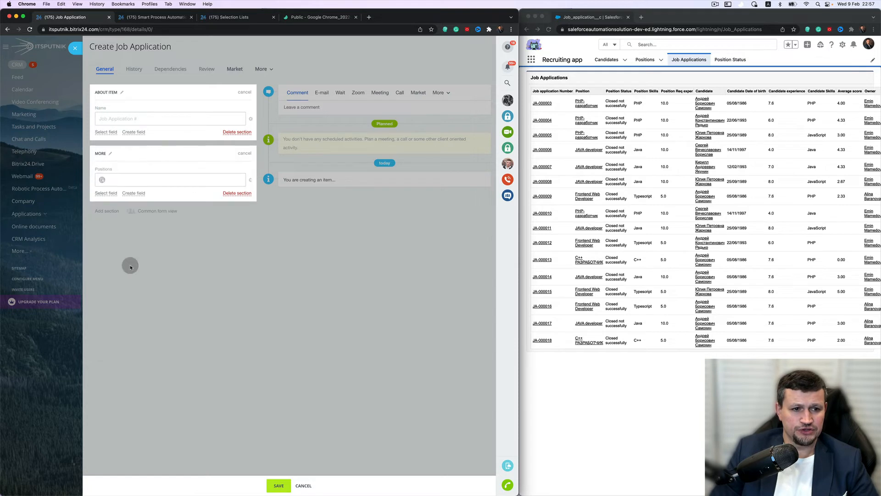
pyautogui.click(106, 193)
pyautogui.click(123, 340)
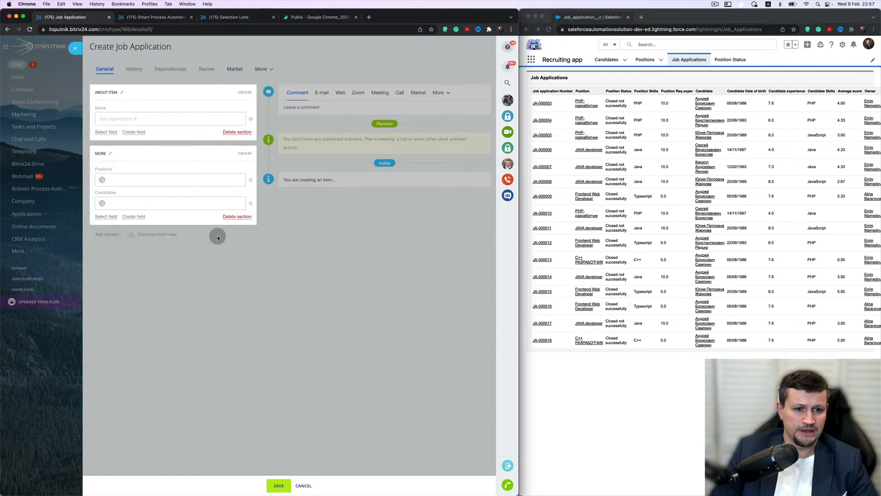
# Step: Set the Positions and Candidates fields to show always and save the job application without entering a name
pyautogui.click(251, 203)
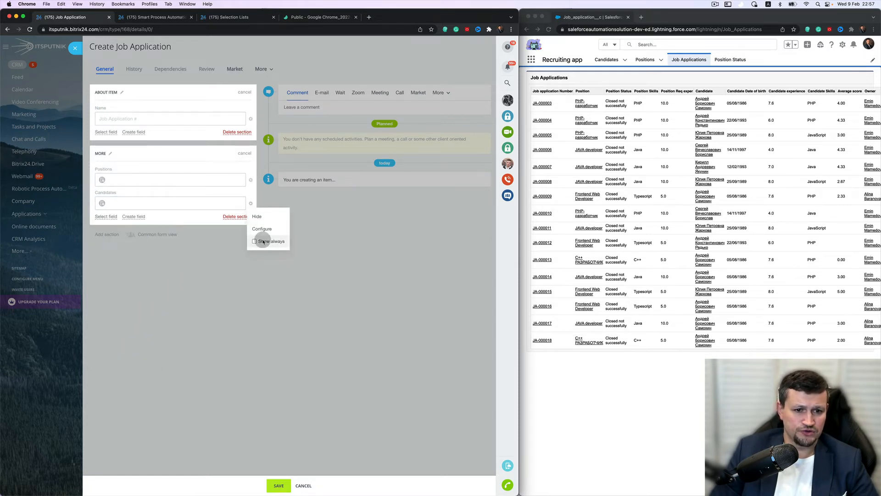
pyautogui.click(251, 179)
pyautogui.click(258, 218)
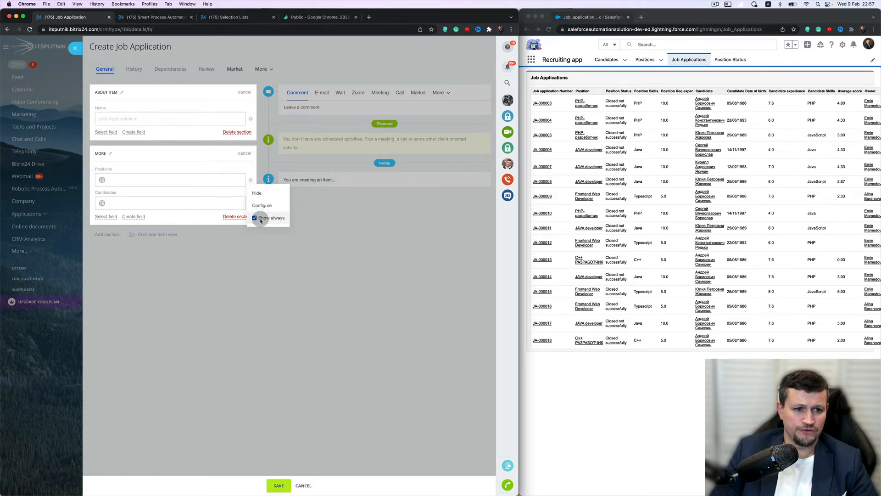
pyautogui.click(264, 260)
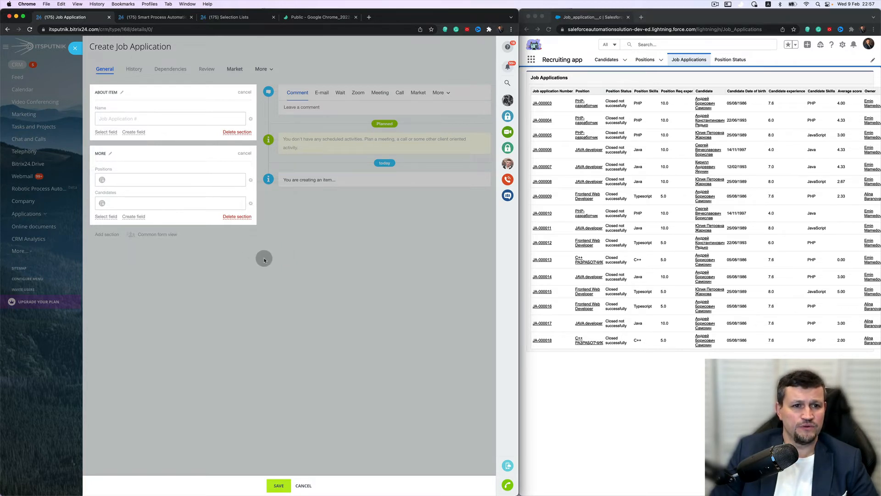
pyautogui.click(285, 486)
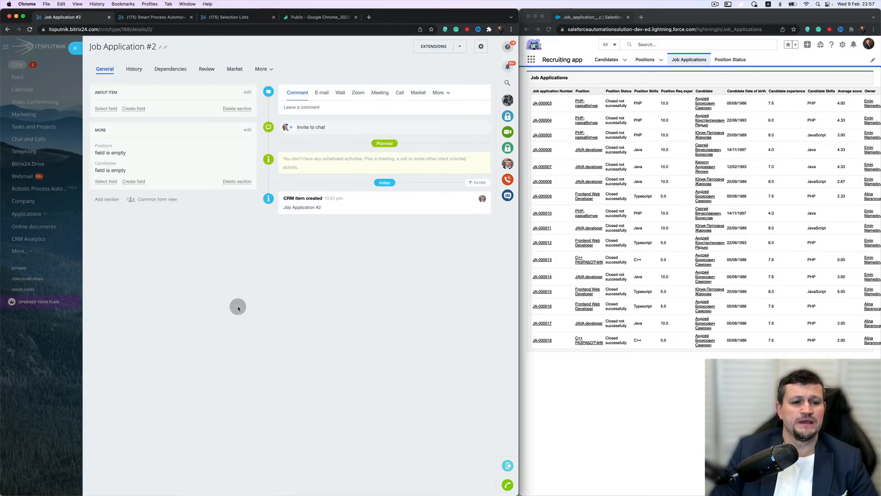
# Step: Link the job application to the Java developer position and the existing candidate, and save it
pyautogui.click(112, 152)
pyautogui.click(112, 154)
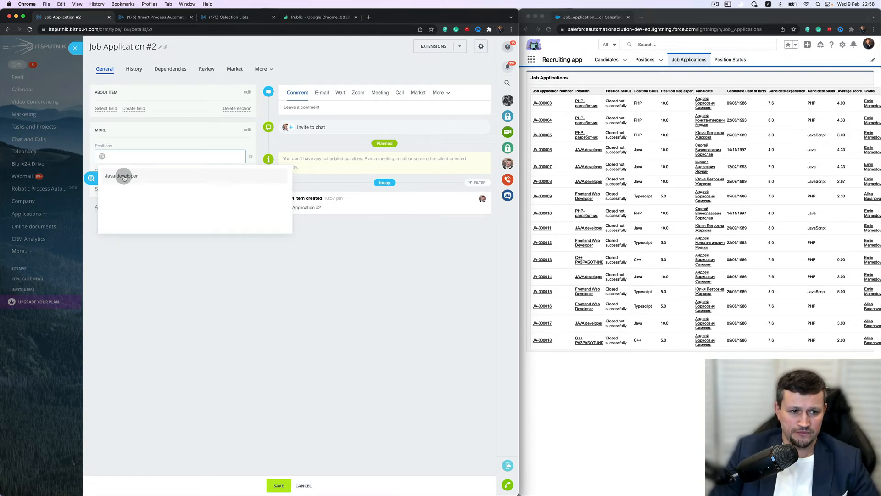
pyautogui.click(124, 176)
pyautogui.click(124, 183)
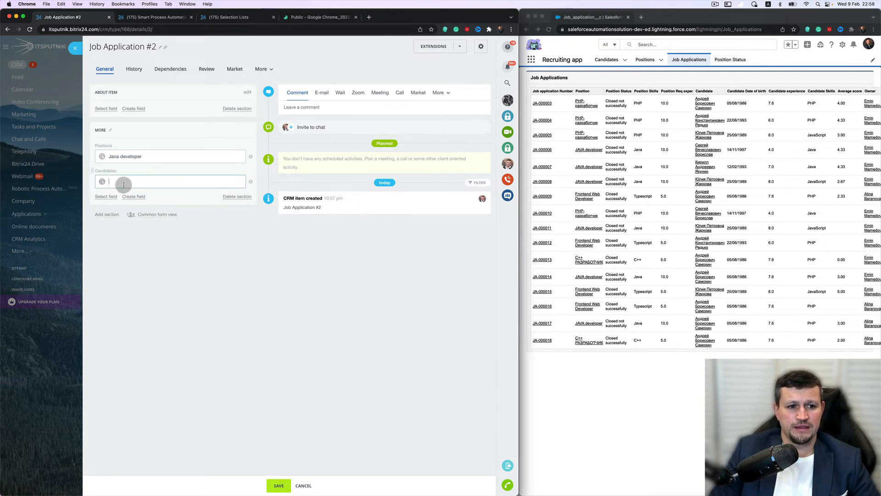
pyautogui.click(122, 199)
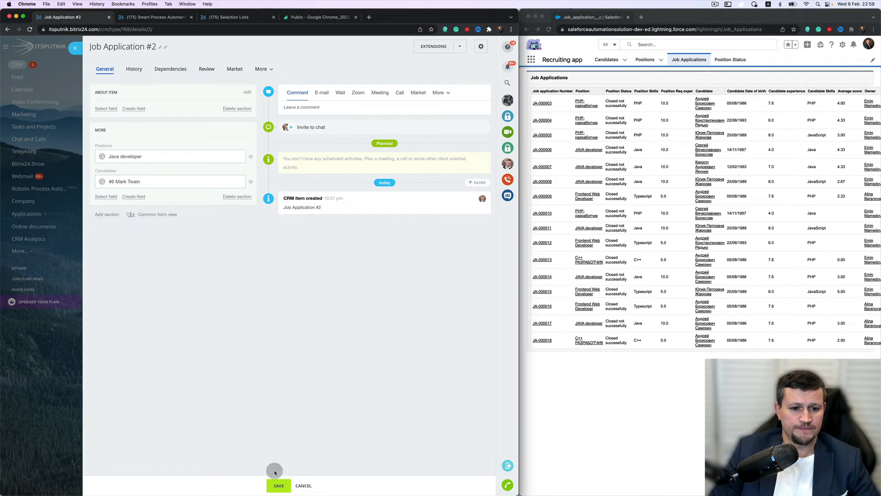
pyautogui.click(277, 484)
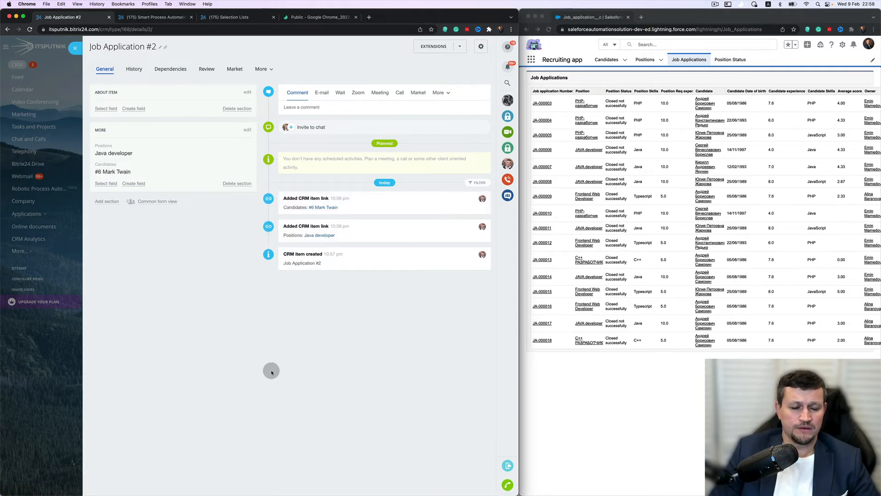
# Step: Create a number field named "Average Score" in the More section of the job application
pyautogui.click(137, 184)
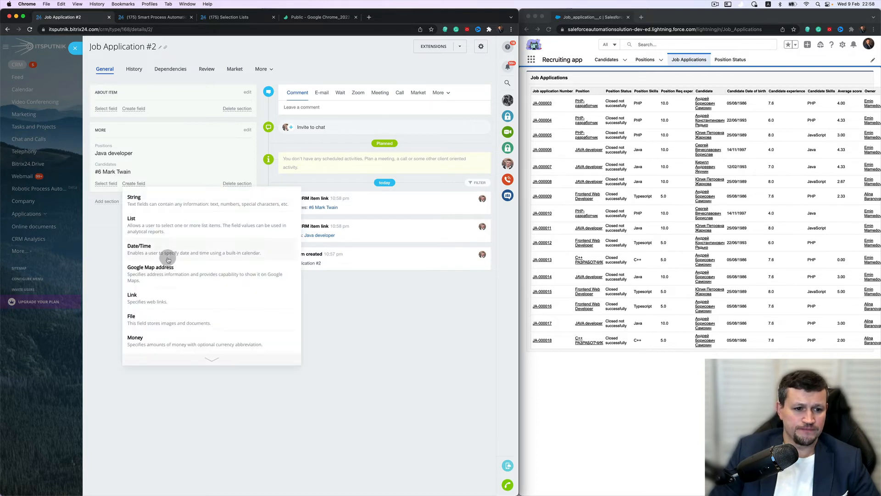
pyautogui.scroll(-3, 173, 303)
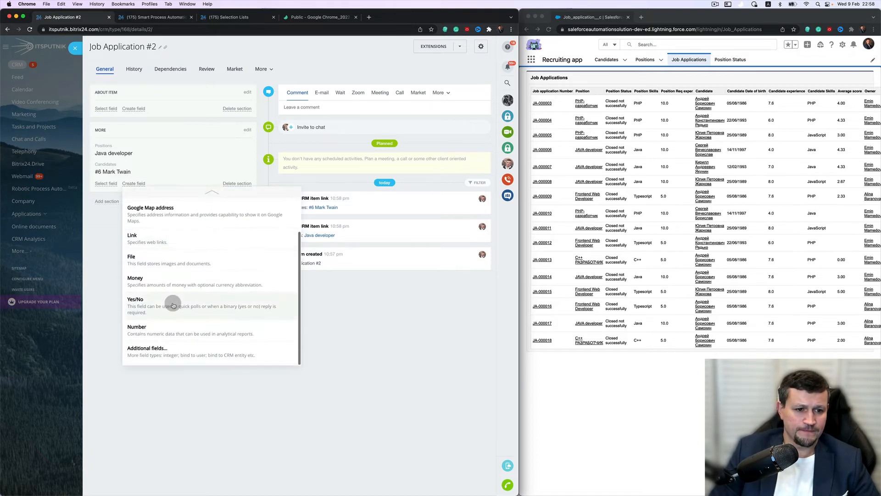
pyautogui.click(170, 326)
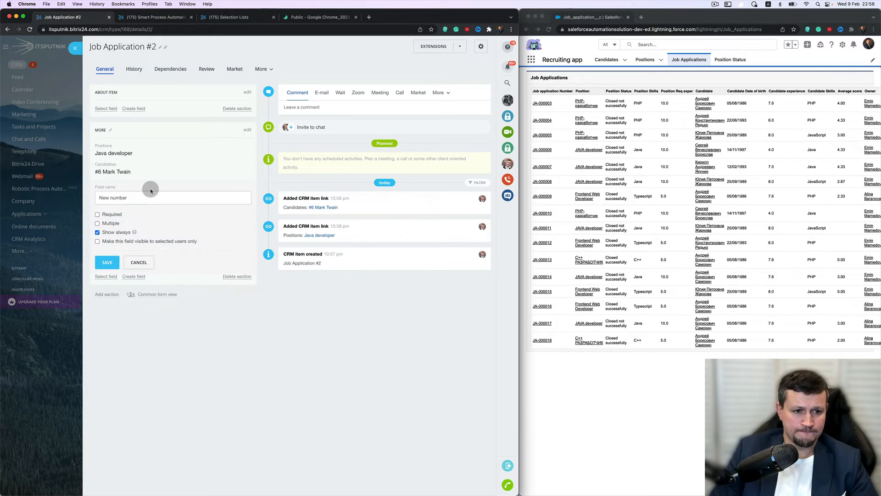
pyautogui.tripleClick(150, 198)
pyautogui.write('Average Score')
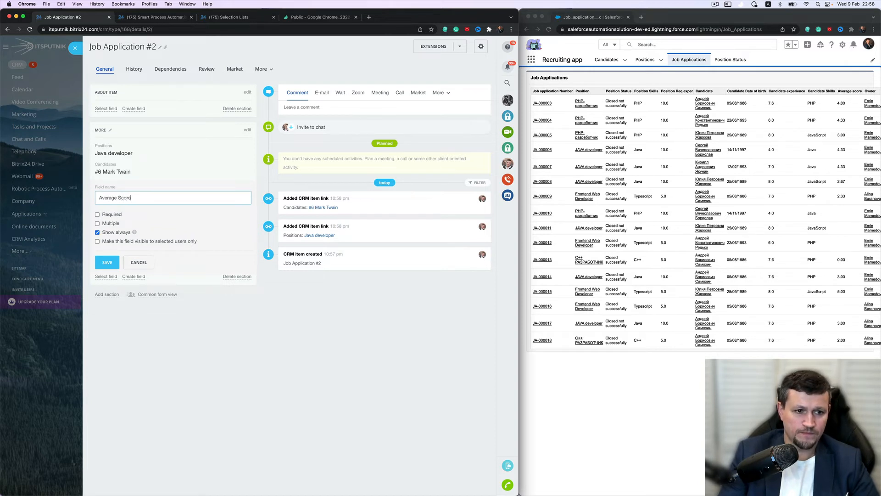
pyautogui.click(109, 262)
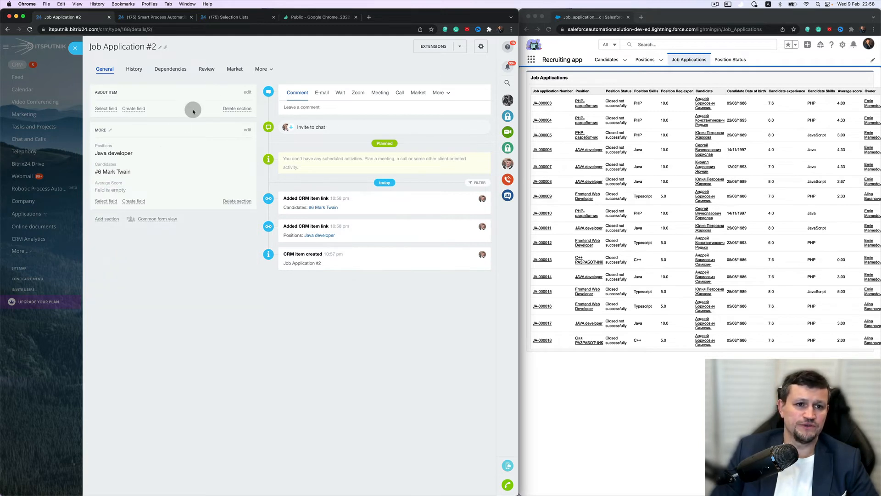
# Step: Close the job application and open the Candidates section
pyautogui.moveTo(207, 68); pyautogui.dragTo(129, 70)
pyautogui.click(75, 48)
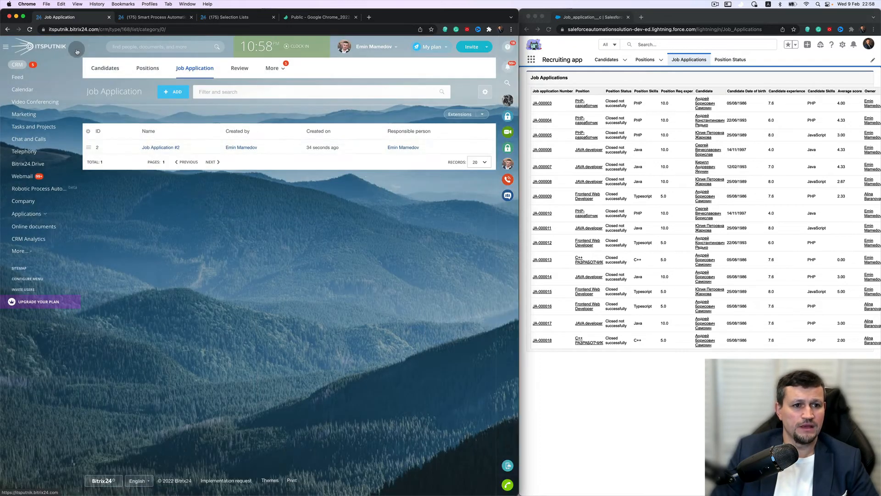
pyautogui.click(113, 70)
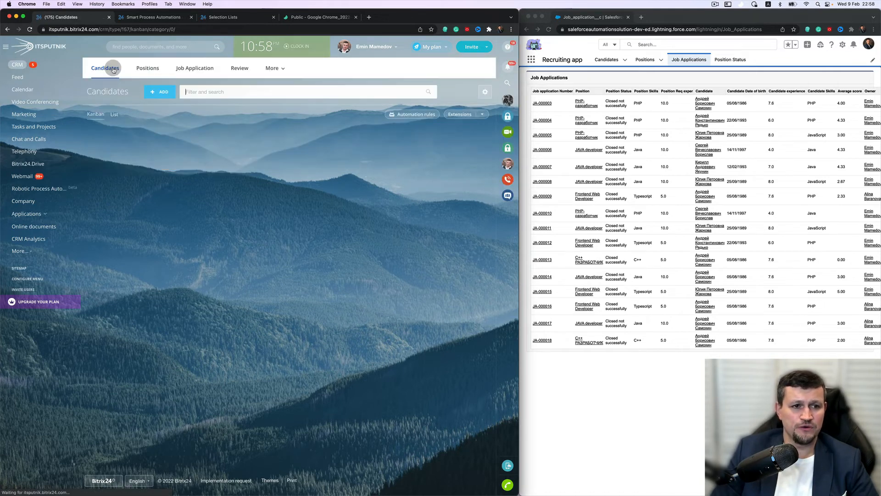
# Step: Move Job Application directly after General in the existing candidate's card menu and show the candidate's linked job applications
pyautogui.click(115, 154)
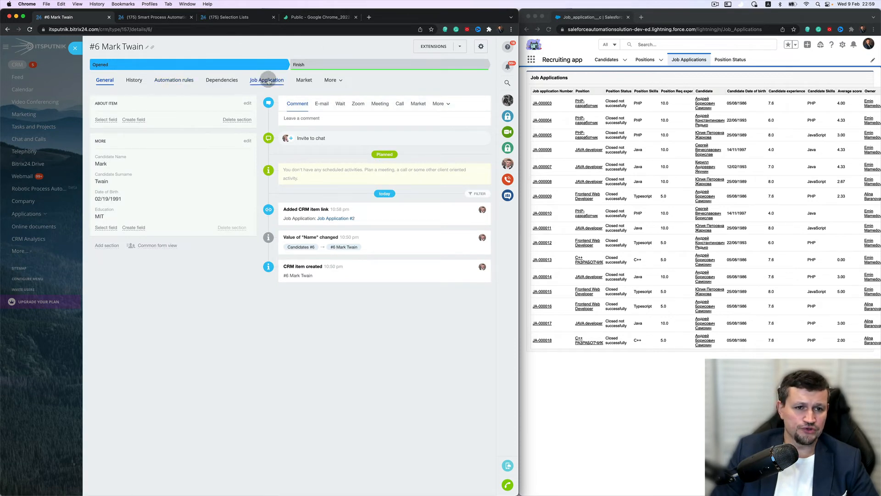
pyautogui.moveTo(268, 80); pyautogui.dragTo(145, 81)
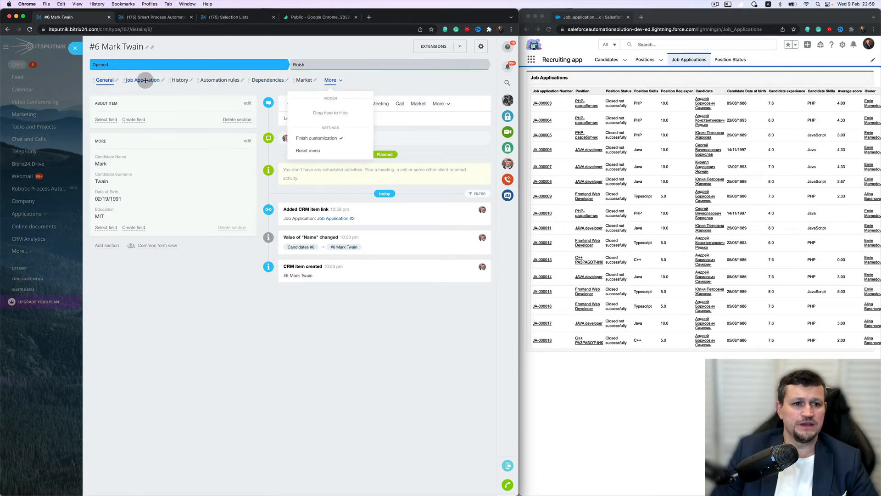
pyautogui.click(145, 80)
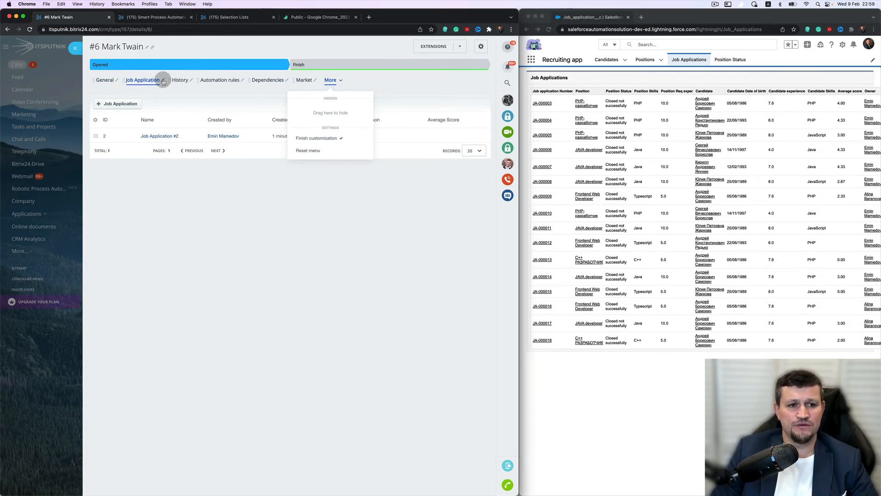
pyautogui.click(169, 136)
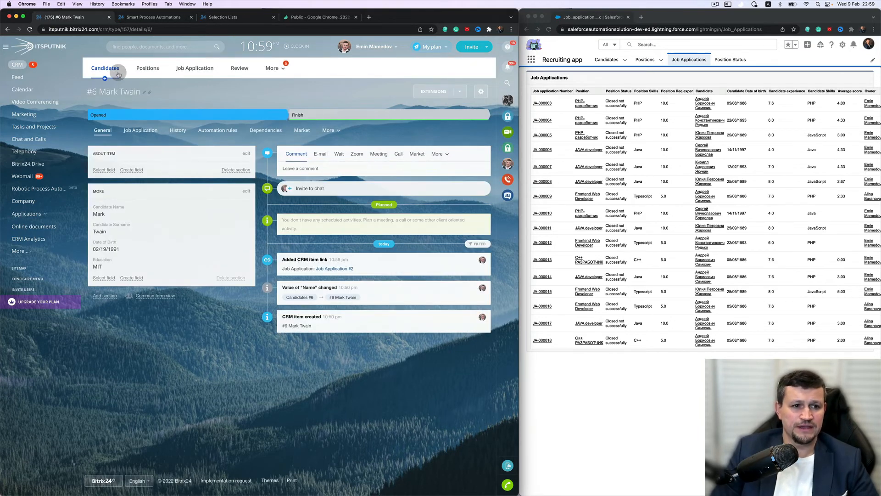
pyautogui.click(140, 131)
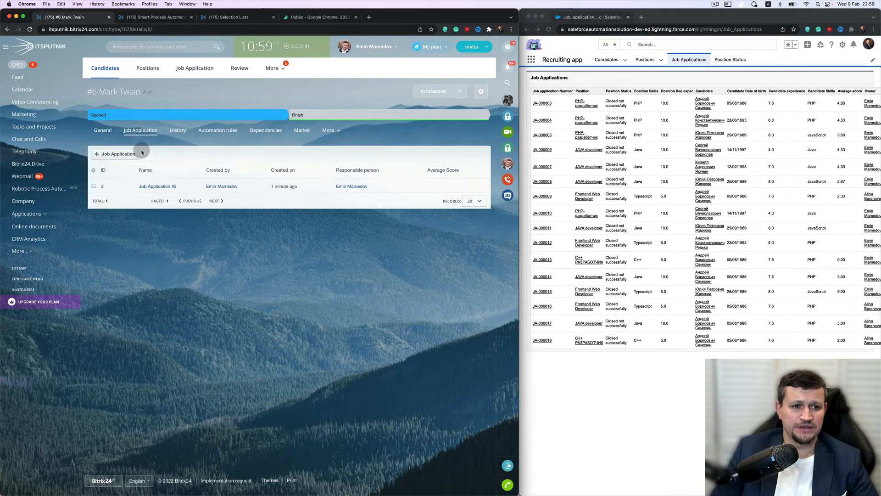
# Step: Move Job Application directly after General in the Java developer position's menu, reload the page and show the linked applications
pyautogui.click(138, 67)
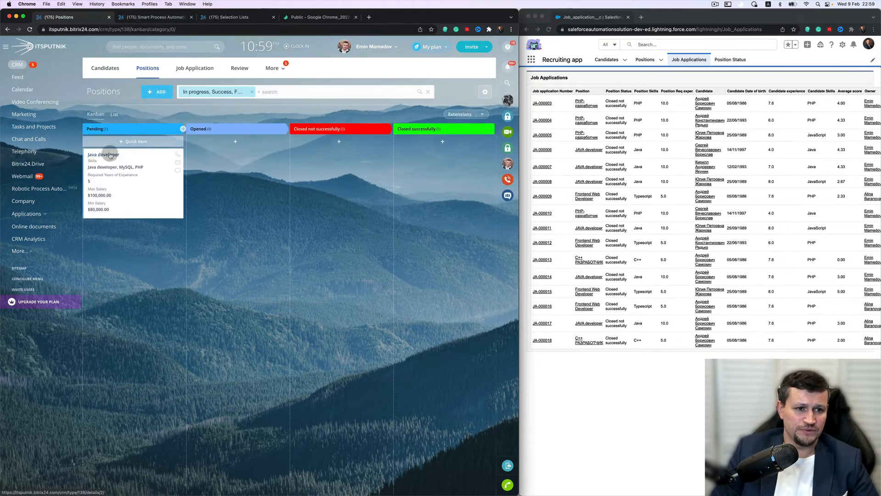
pyautogui.click(110, 155)
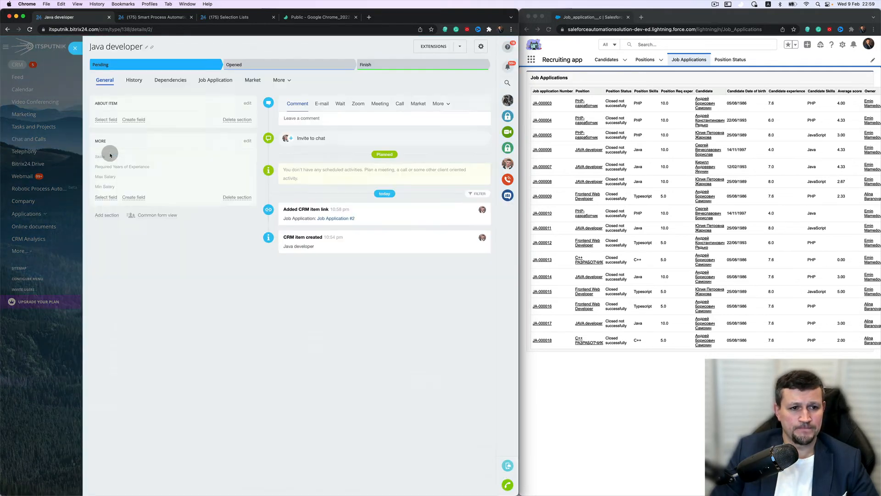
pyautogui.moveTo(212, 80); pyautogui.dragTo(132, 79)
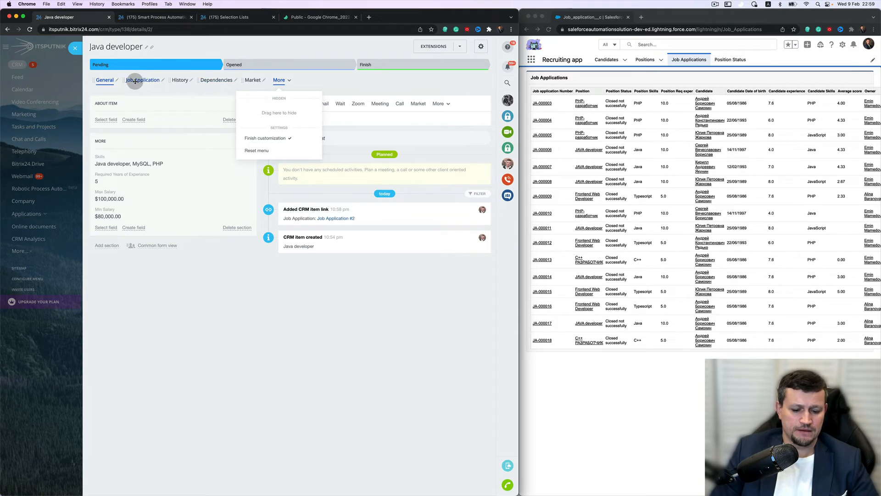
pyautogui.press('super+r')
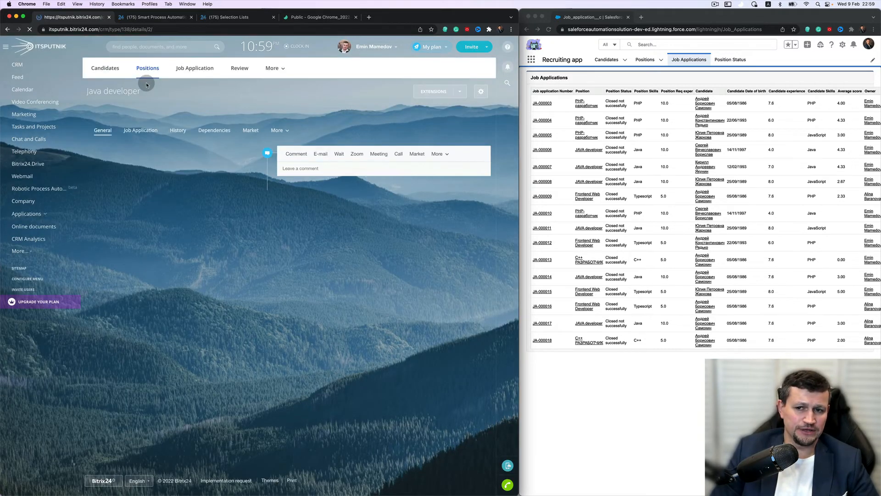
pyautogui.click(149, 131)
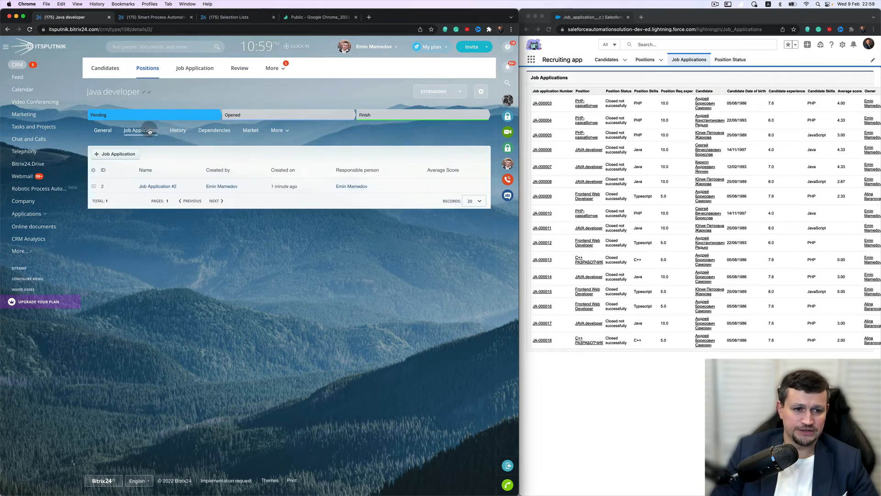
# Step: Start a new record in Candidates and enter "Charli" as the candidate name
pyautogui.click(105, 68)
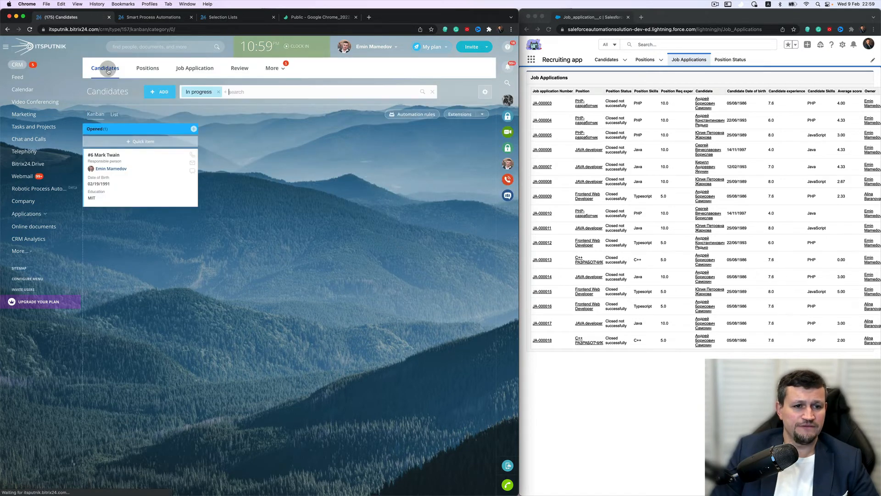
pyautogui.click(160, 92)
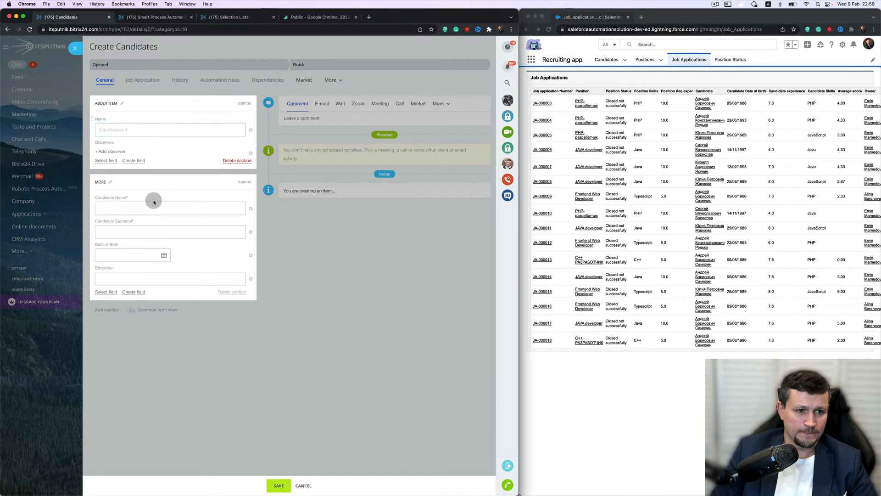
pyautogui.click(153, 203)
pyautogui.write('Cha')
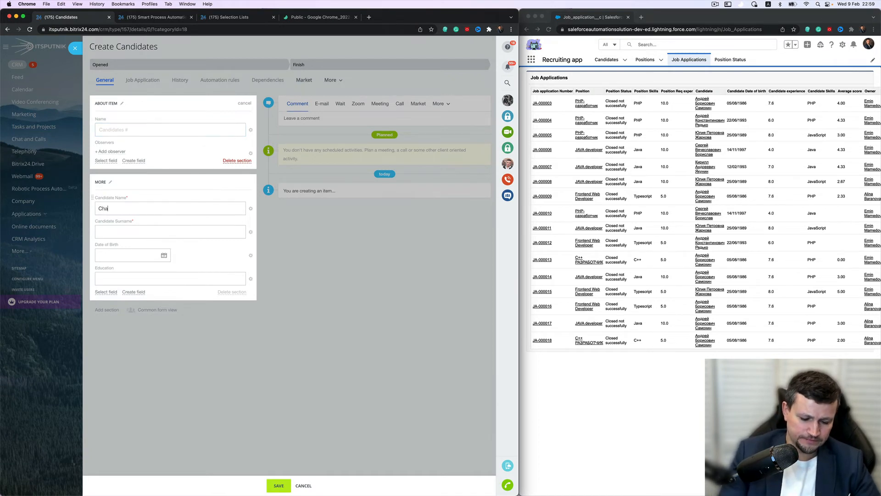
pyautogui.write('rli')
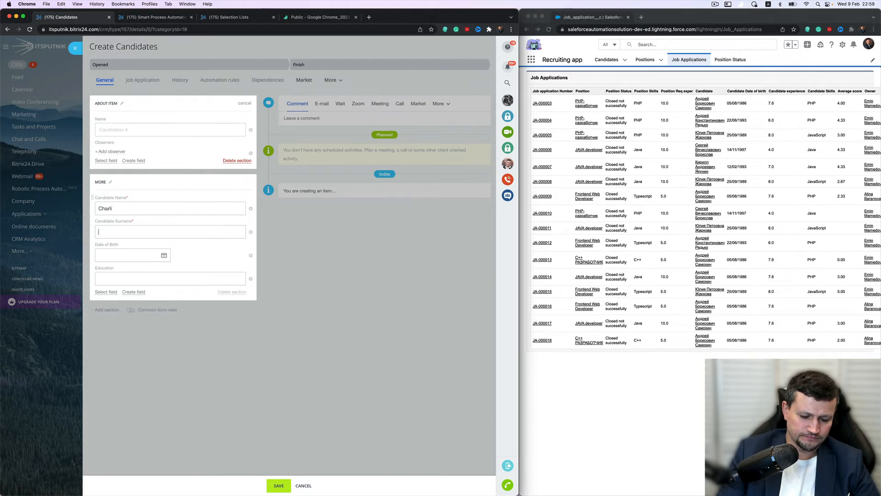
pyautogui.press('Tab')
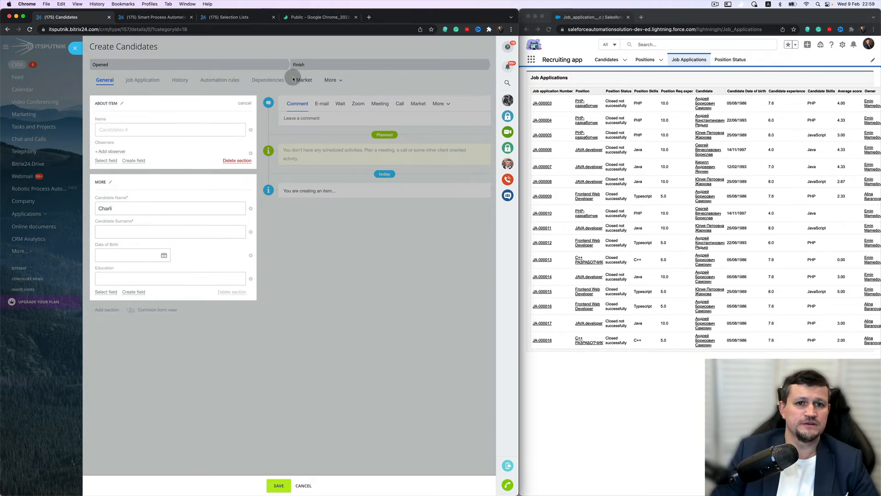
# Step: Search the web for "charles dickens" in a new browser tab, copy the name and return to the candidate form
pyautogui.click(369, 17)
pyautogui.write('Charli')
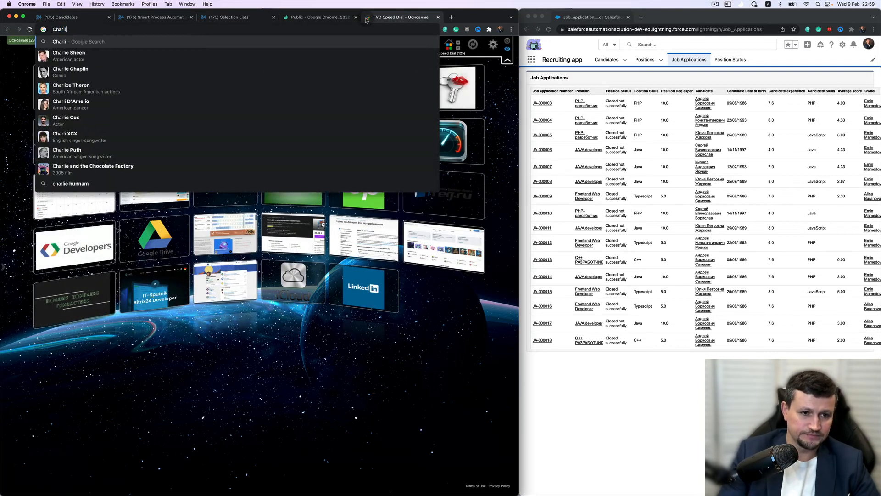
pyautogui.write(' dik')
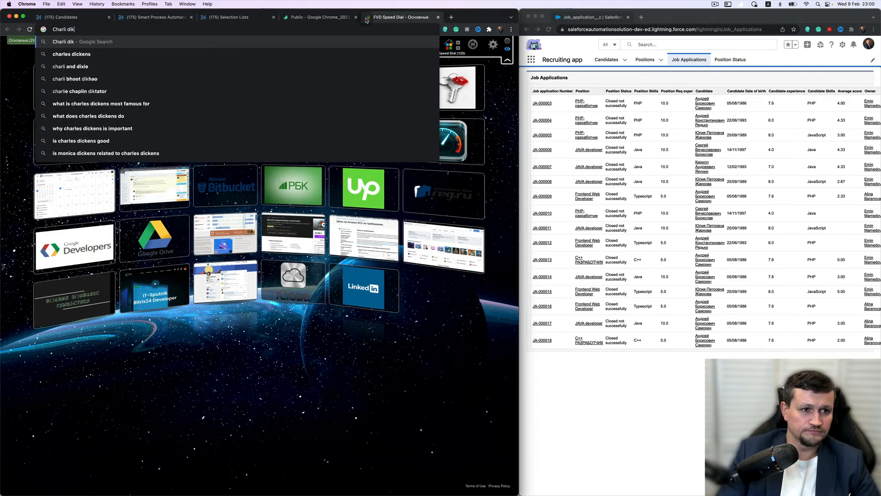
pyautogui.press('Down')
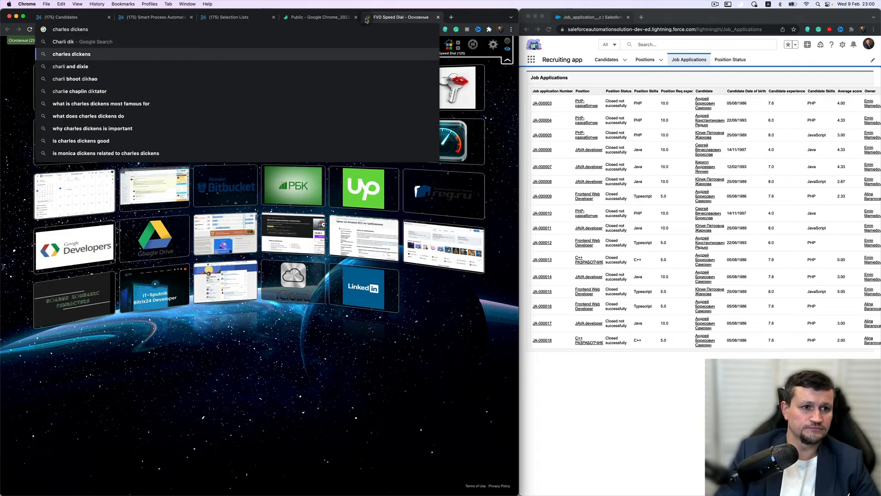
pyautogui.press('Return')
pyautogui.moveTo(137, 53); pyautogui.dragTo(68, 42)
pyautogui.press('super+c')
pyautogui.click(64, 17)
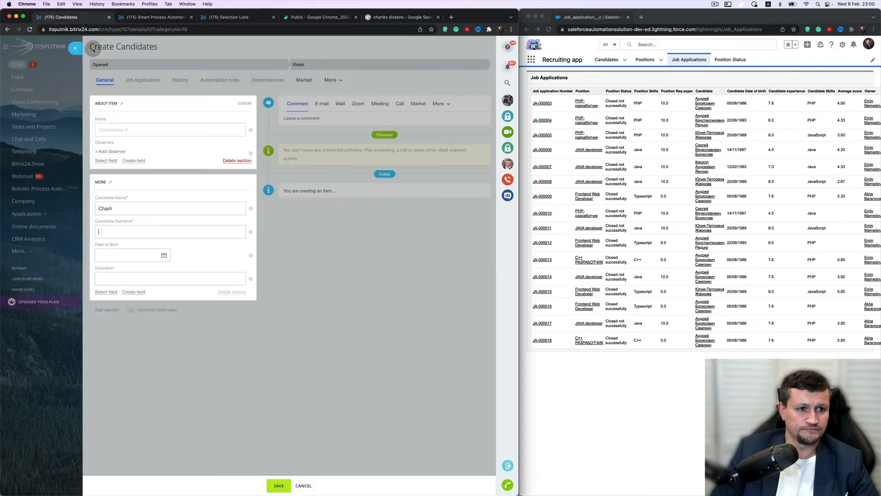
# Step: Set the candidate name to Charles and the candidate surname to Dickens using the copied text
pyautogui.click(127, 206)
pyautogui.press('super+v')
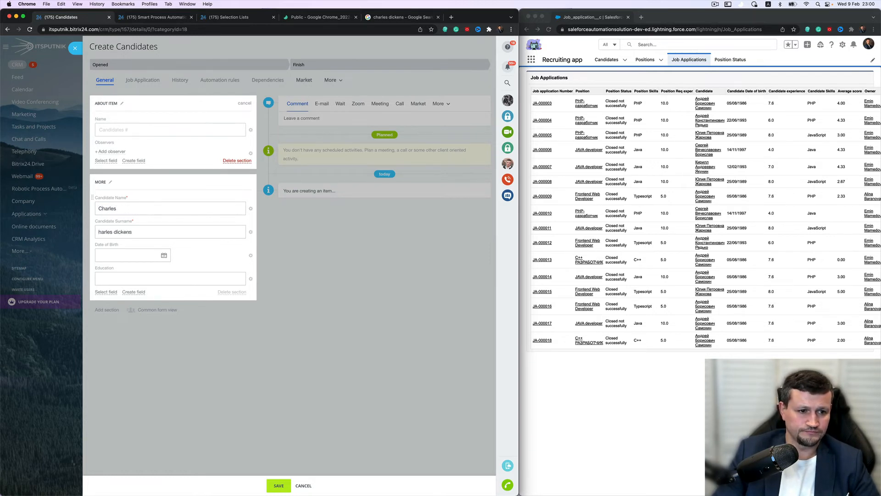
pyautogui.write('D')
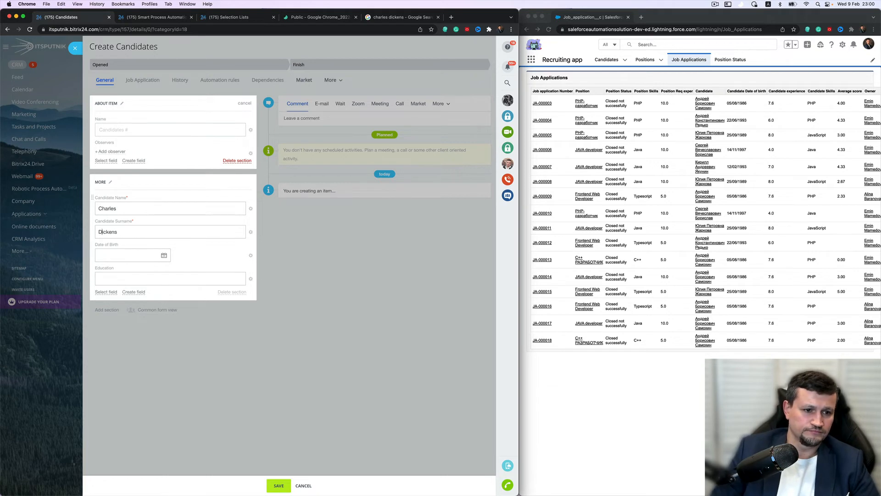
# Step: Fill in the candidate's date of birth and MGU as the education, and save the candidate
pyautogui.click(164, 255)
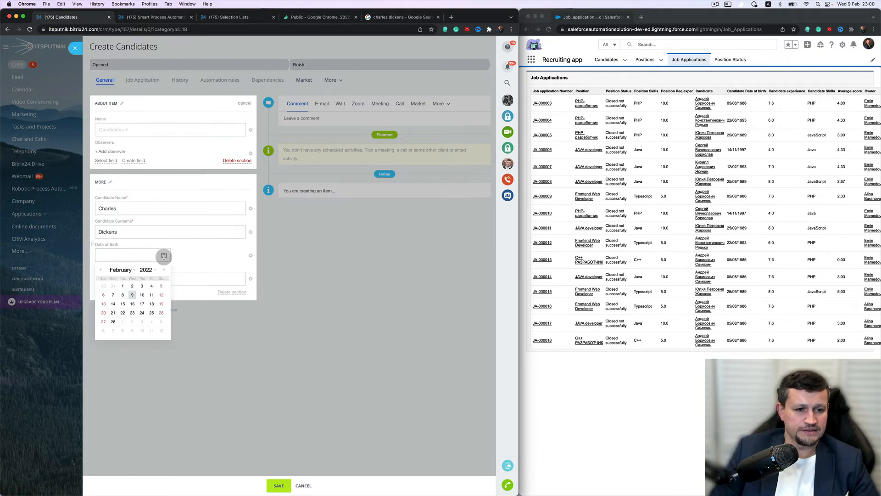
pyautogui.click(147, 271)
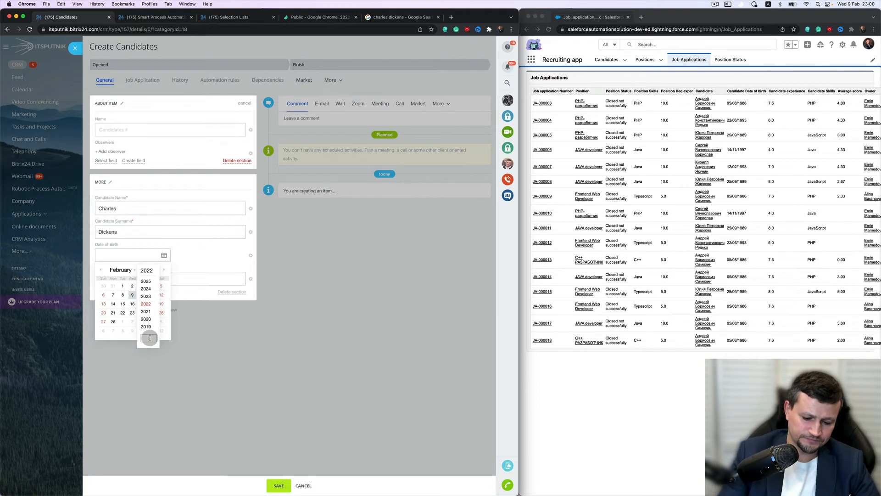
pyautogui.write('1990')
pyautogui.press('Return')
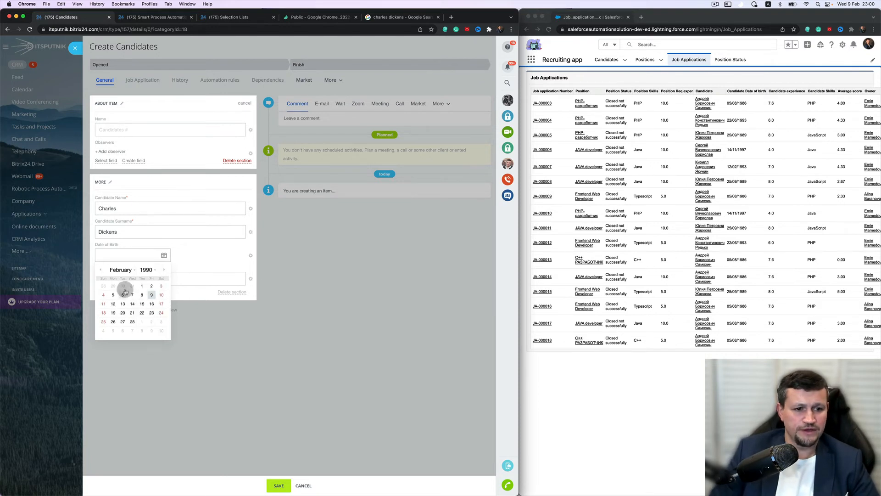
pyautogui.click(124, 293)
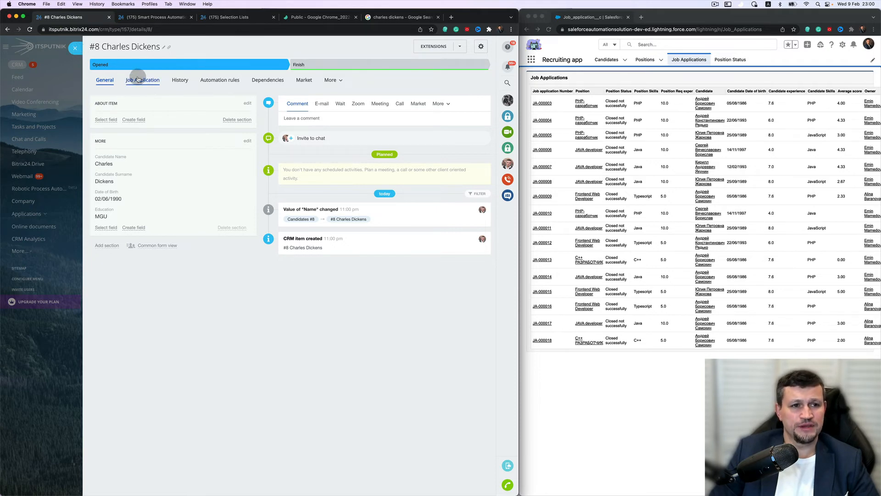
pyautogui.click(75, 49)
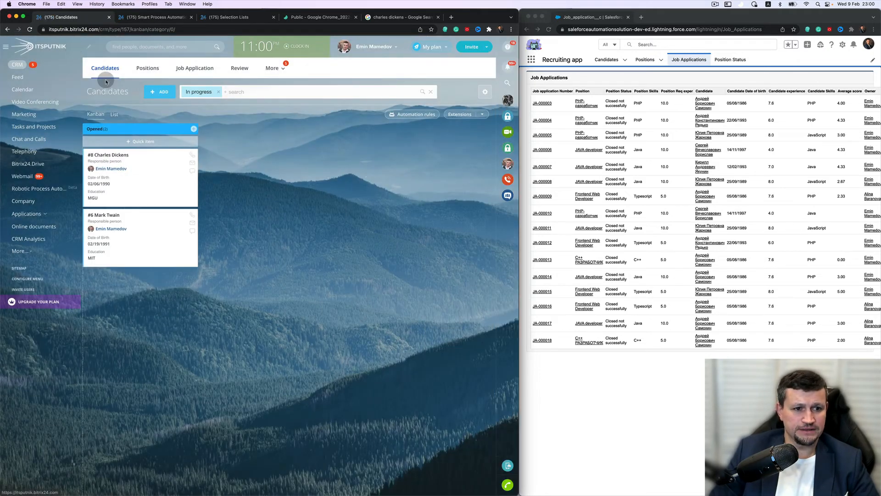
# Step: Create a job application linked to the Java developer position and the newly added candidate, and save it
pyautogui.click(197, 73)
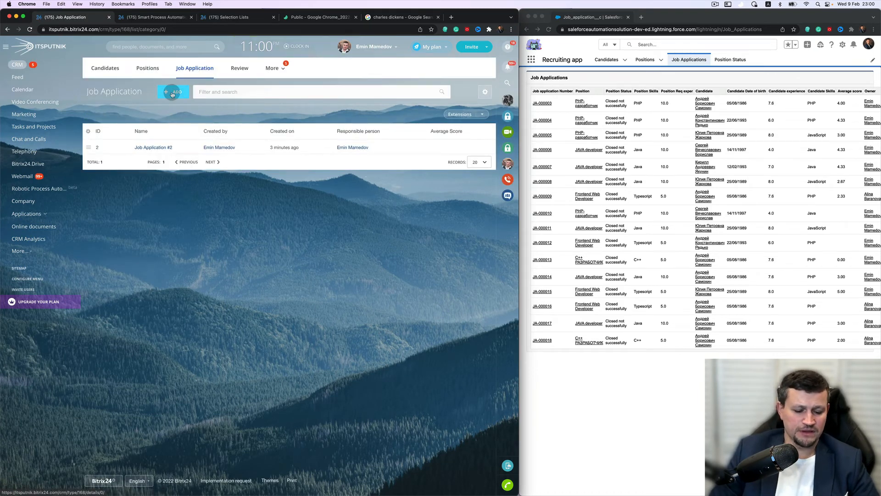
pyautogui.click(173, 94)
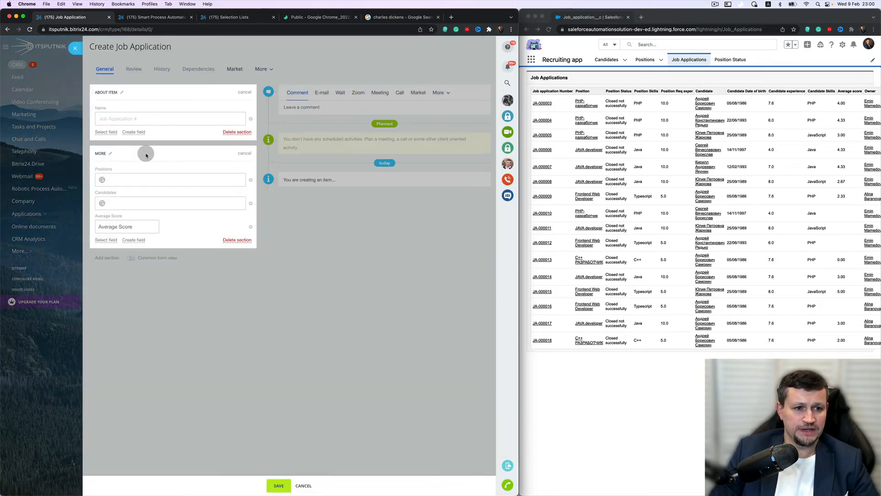
pyautogui.click(147, 182)
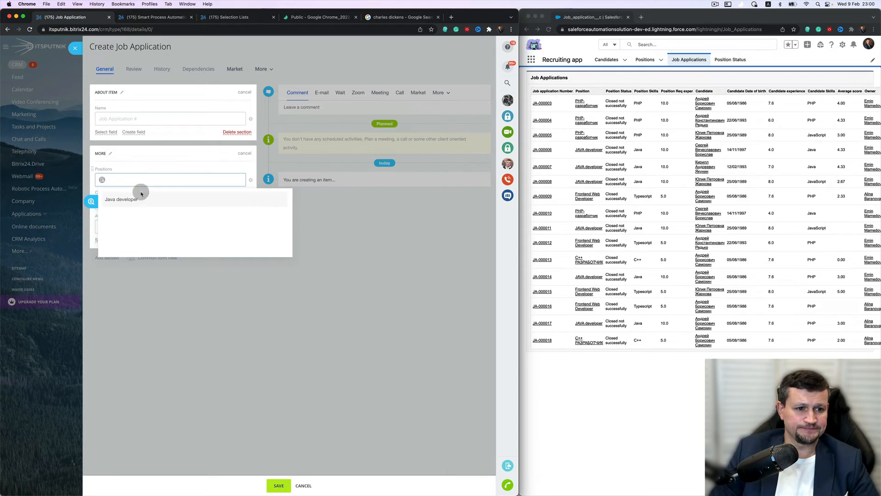
pyautogui.click(137, 199)
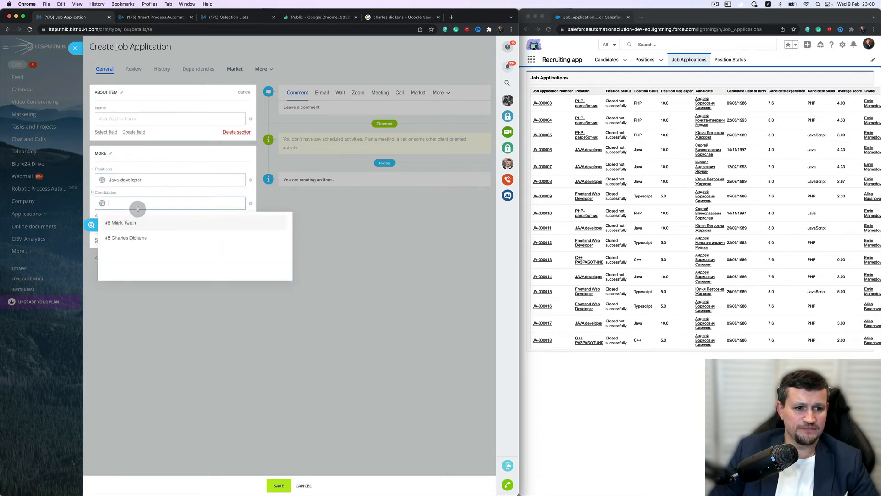
pyautogui.click(131, 237)
pyautogui.click(135, 228)
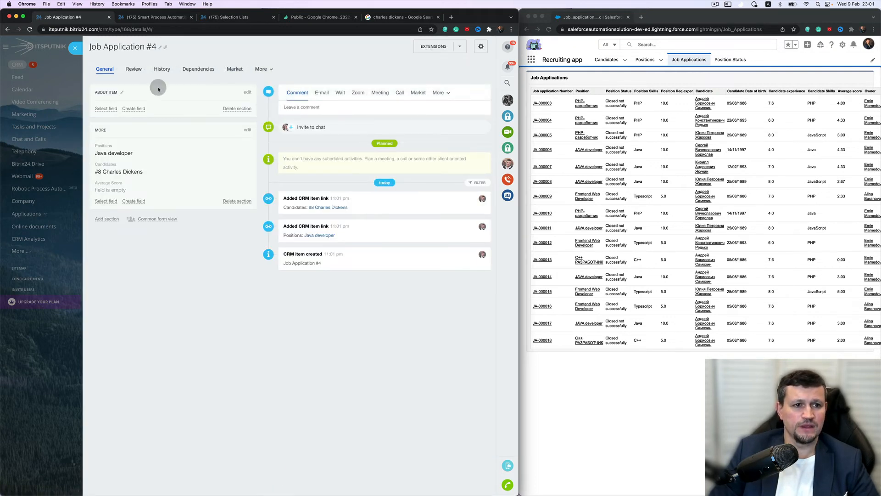
pyautogui.click(76, 48)
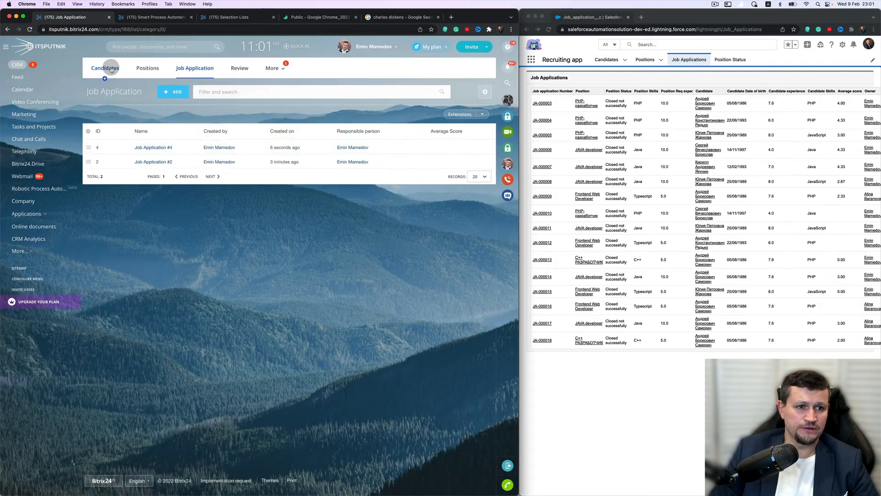
# Step: Open the Java developer position and examine the job applications linked to it
pyautogui.click(148, 69)
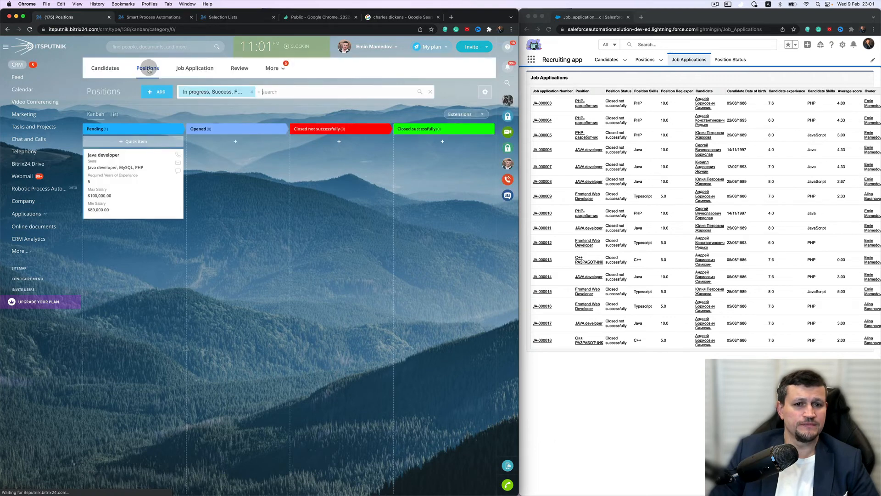
pyautogui.click(100, 158)
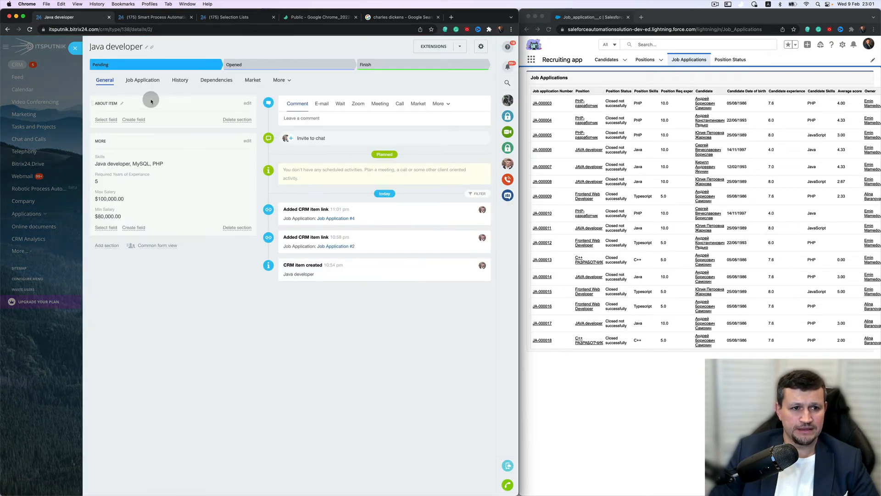
pyautogui.click(153, 83)
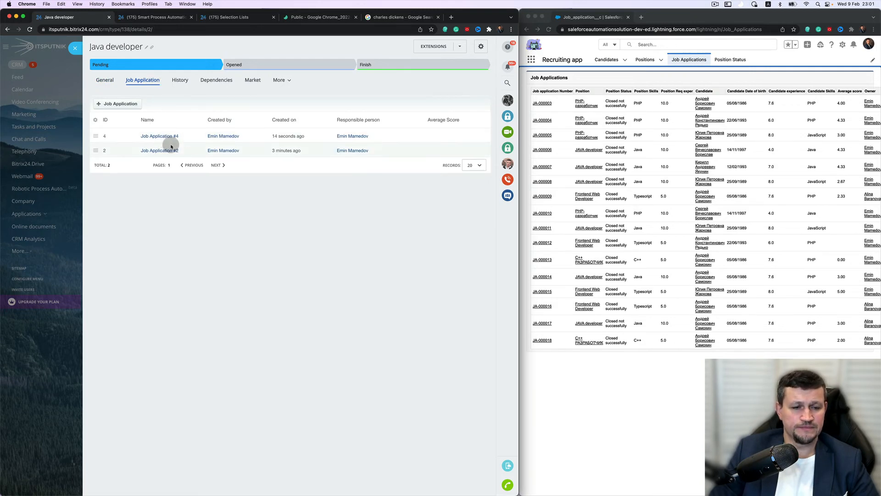
# Step: Examine the job applications linked to each of the two candidates
pyautogui.click(74, 47)
pyautogui.click(105, 68)
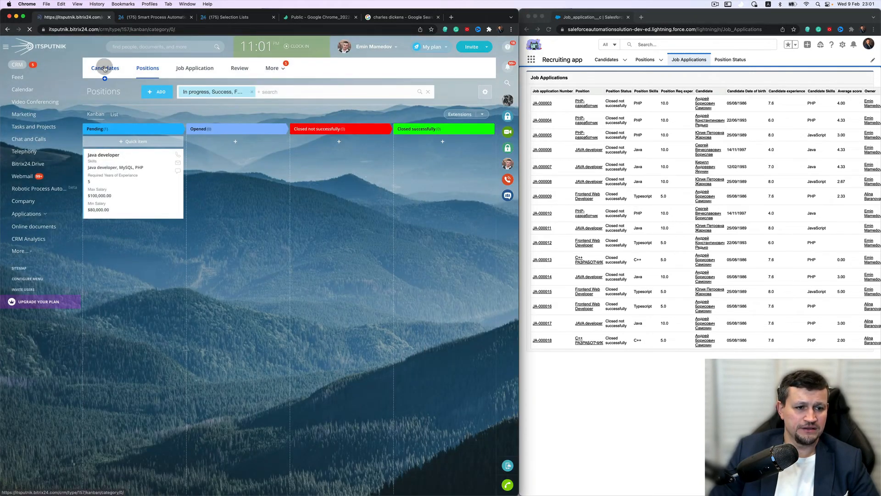
pyautogui.click(112, 153)
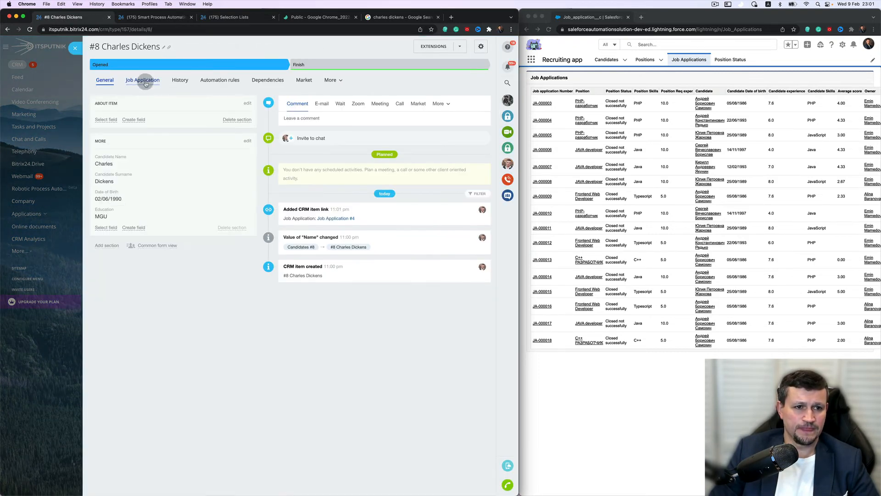
pyautogui.click(143, 81)
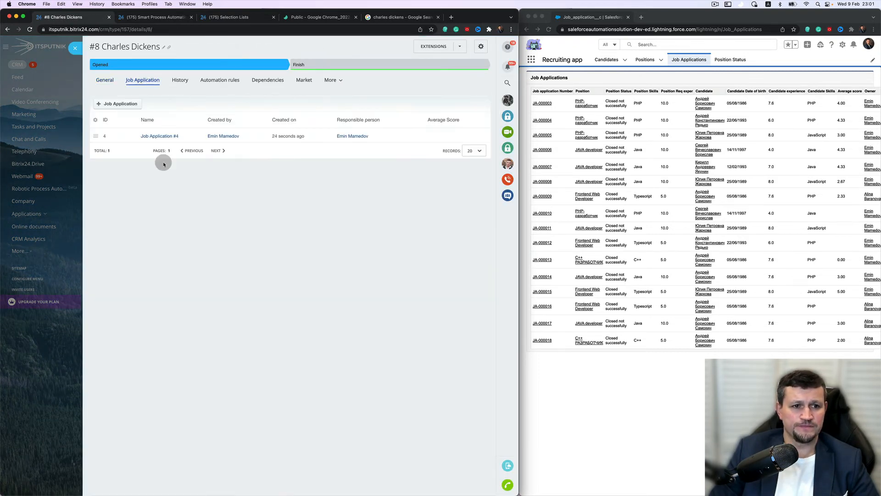
pyautogui.click(74, 48)
pyautogui.click(112, 217)
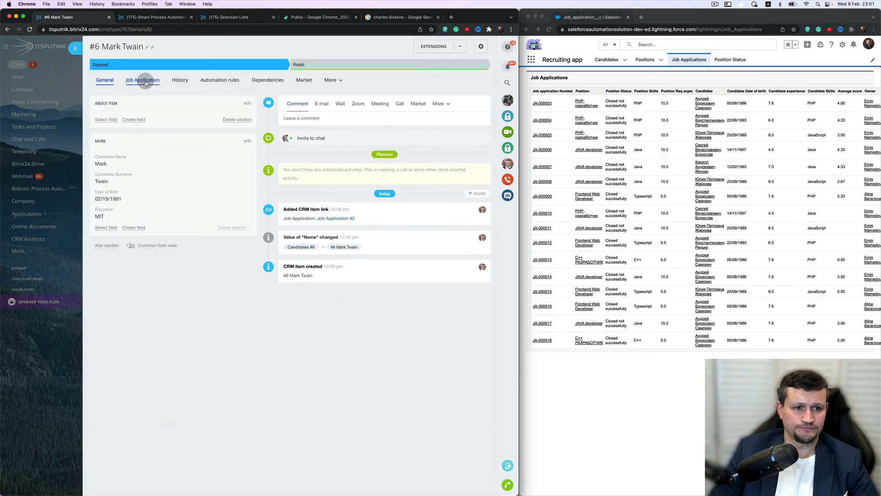
pyautogui.click(143, 80)
pyautogui.click(75, 49)
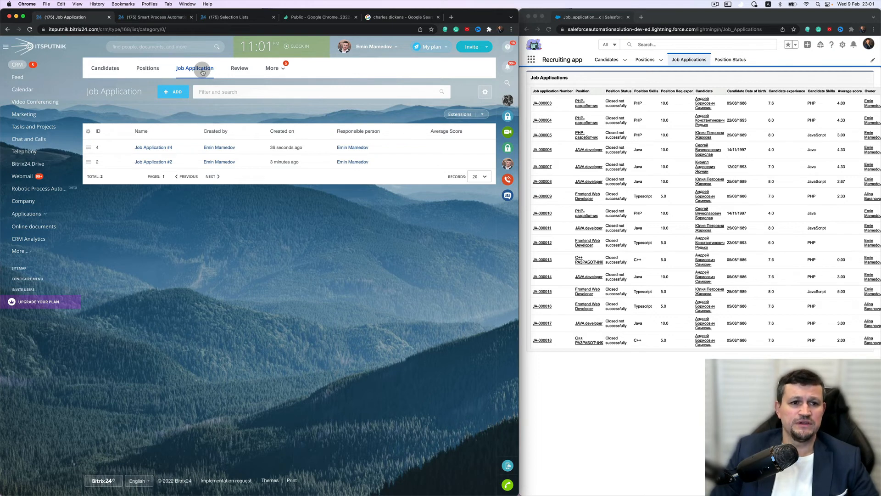
# Step: Start a new review from Job Application #4 and open job application JA-000003 in Salesforce for reference
pyautogui.click(166, 147)
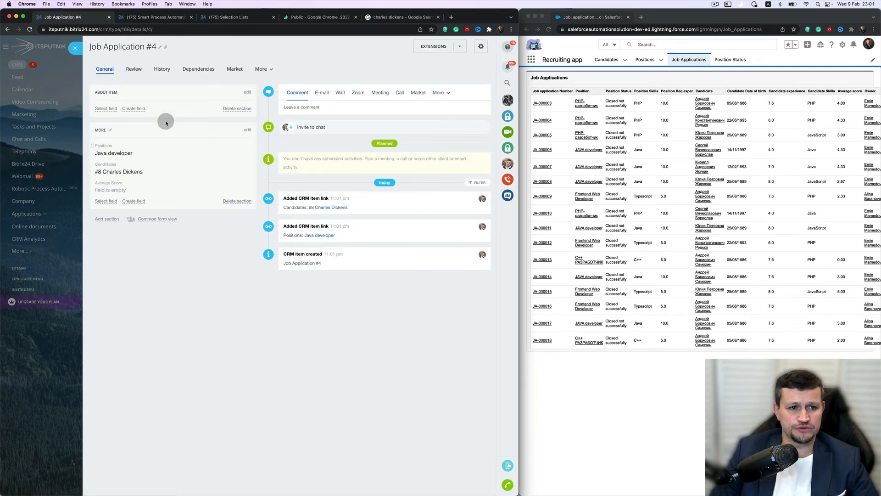
pyautogui.click(135, 70)
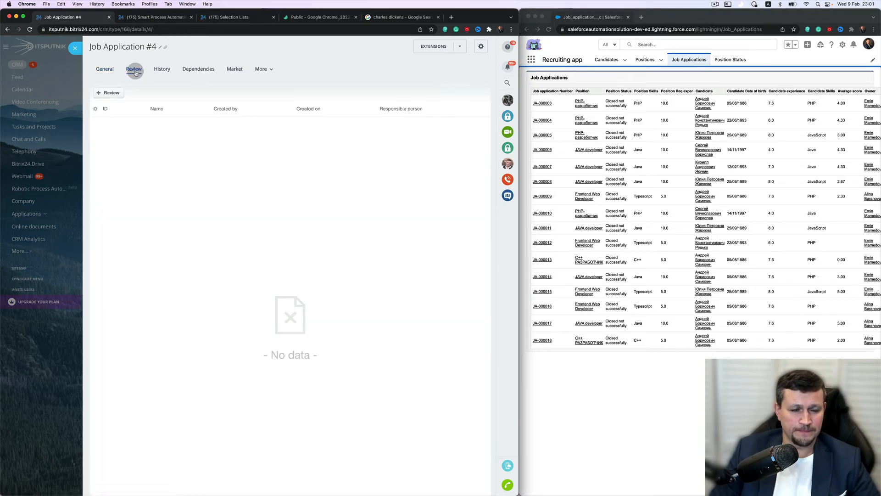
pyautogui.click(74, 48)
pyautogui.click(142, 147)
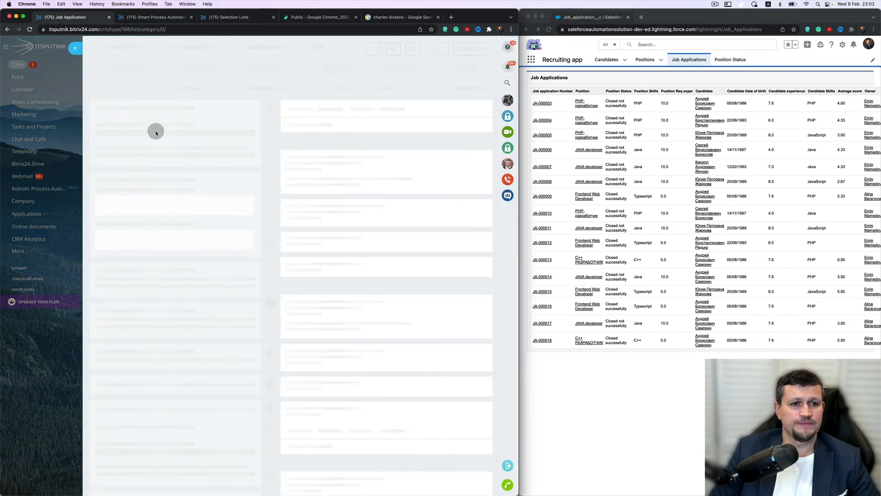
pyautogui.click(134, 69)
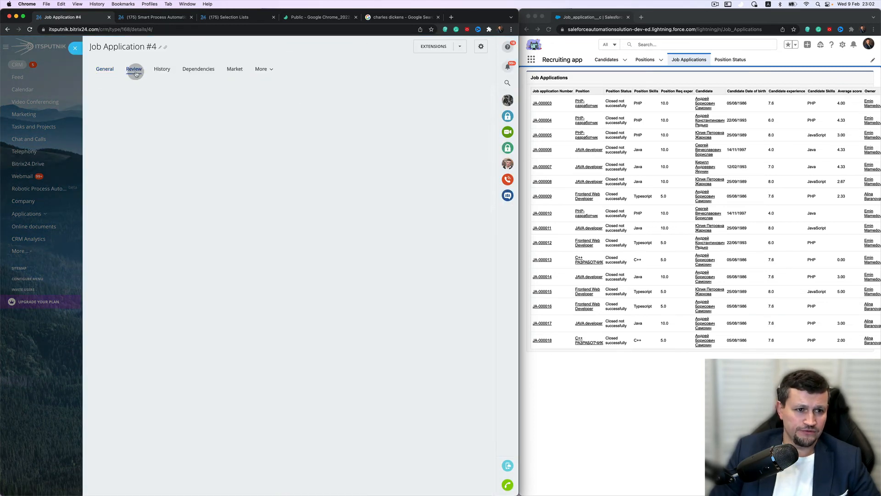
pyautogui.click(115, 92)
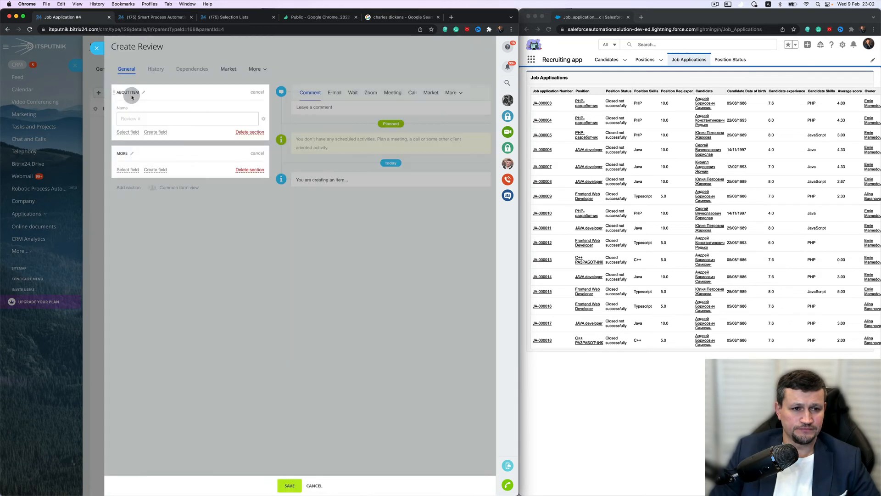
pyautogui.click(152, 121)
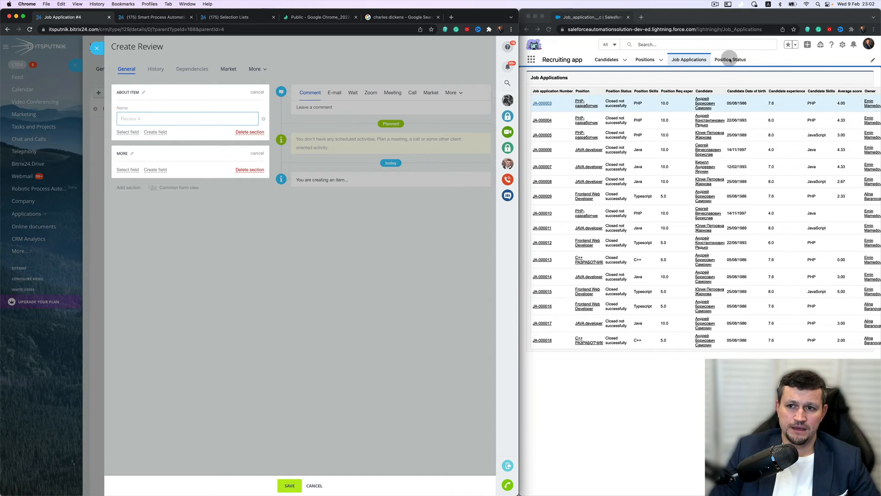
pyautogui.click(546, 103)
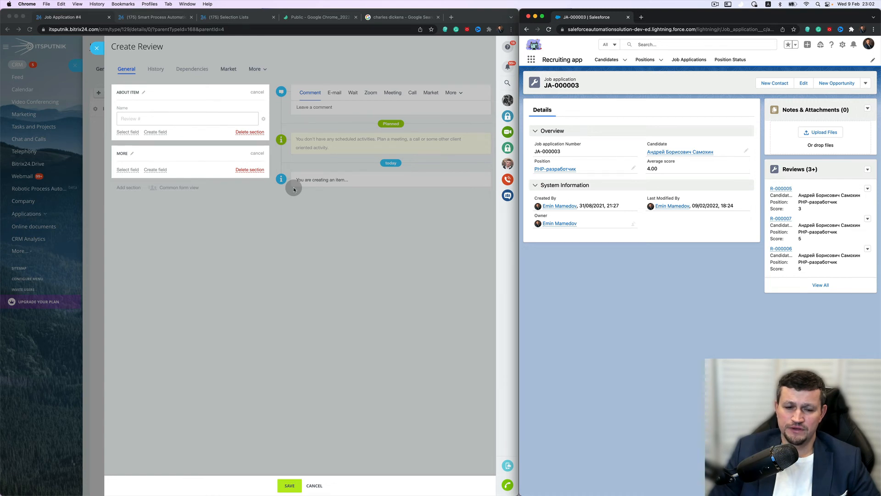
# Step: Create a number field named Score in the review form's More section and save the field
pyautogui.click(161, 170)
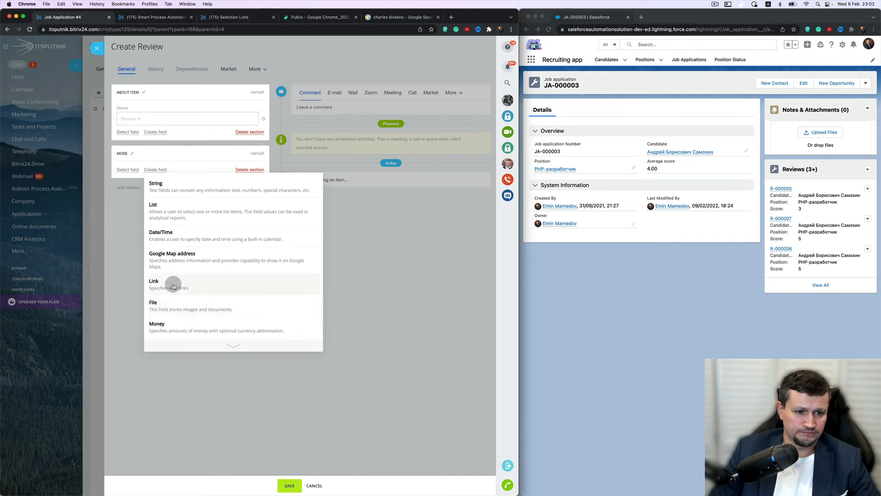
pyautogui.scroll(-3, 175, 292)
pyautogui.click(172, 315)
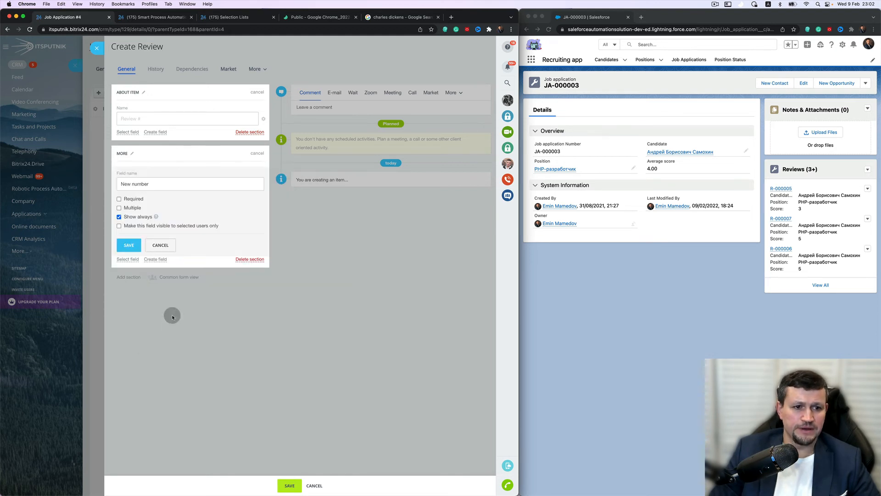
pyautogui.tripleClick(178, 183)
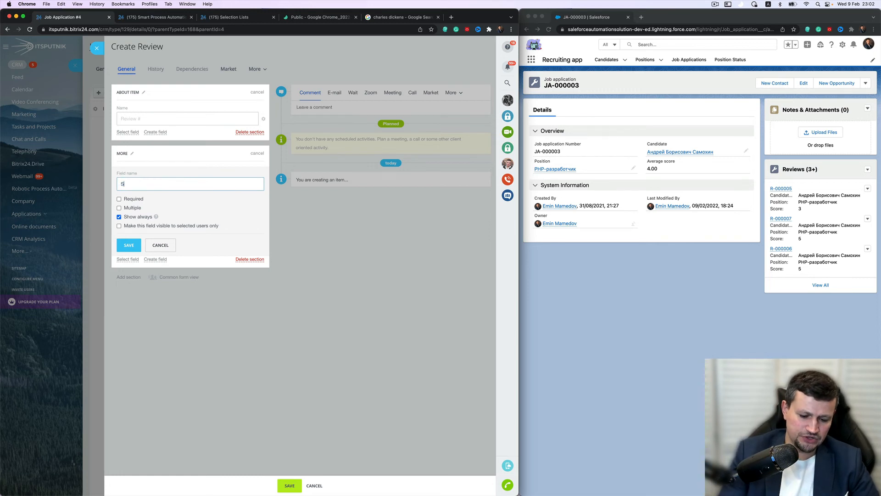
pyautogui.write('Score')
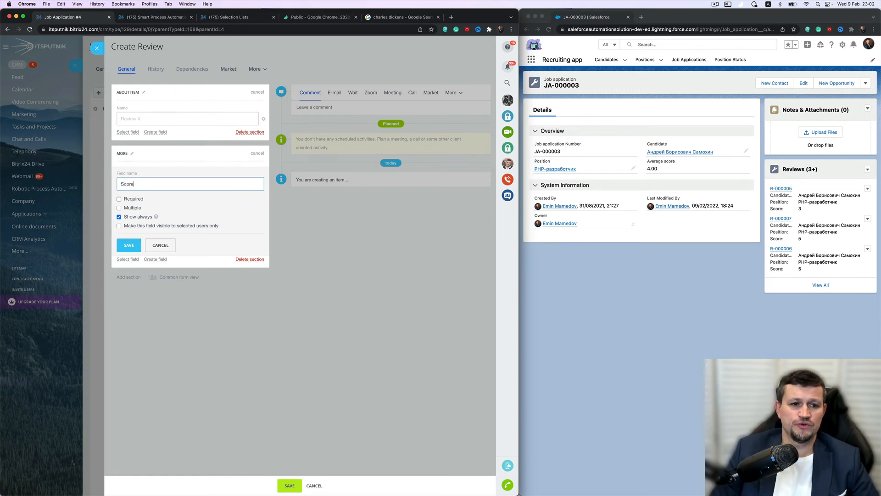
pyautogui.click(127, 250)
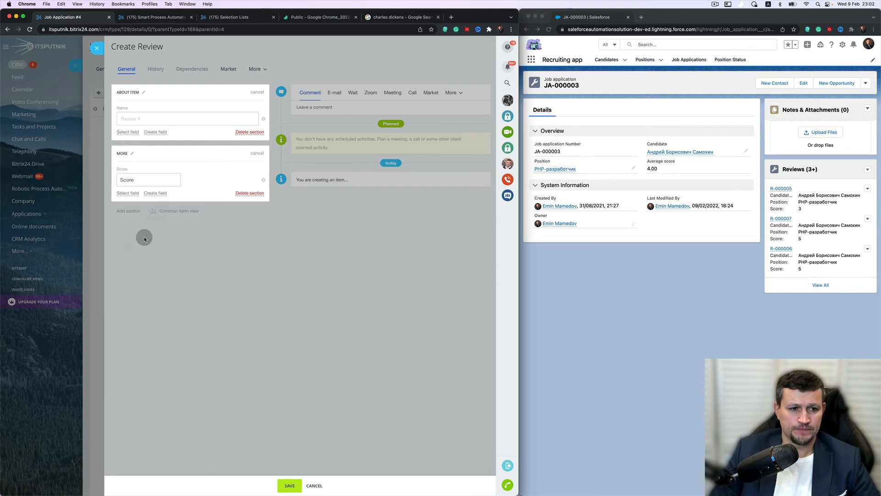
# Step: Set the review's score to 5, save it, and return to the job application's reviews
pyautogui.write('5')
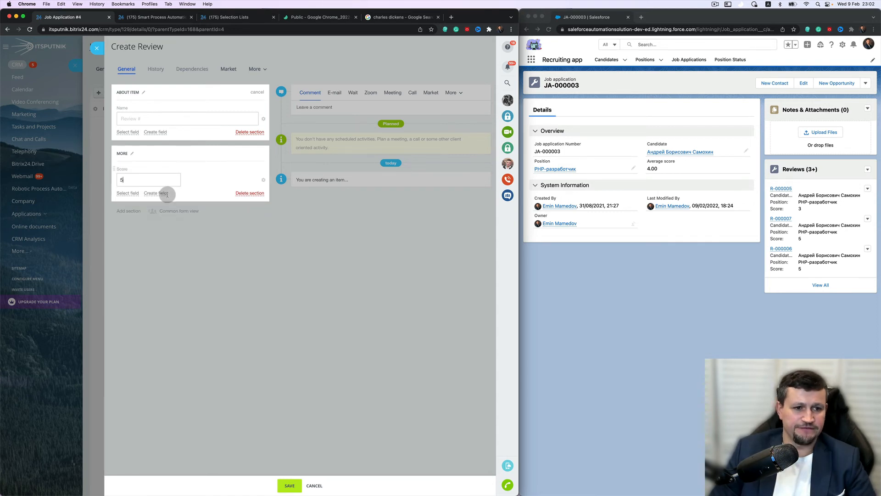
pyautogui.click(290, 489)
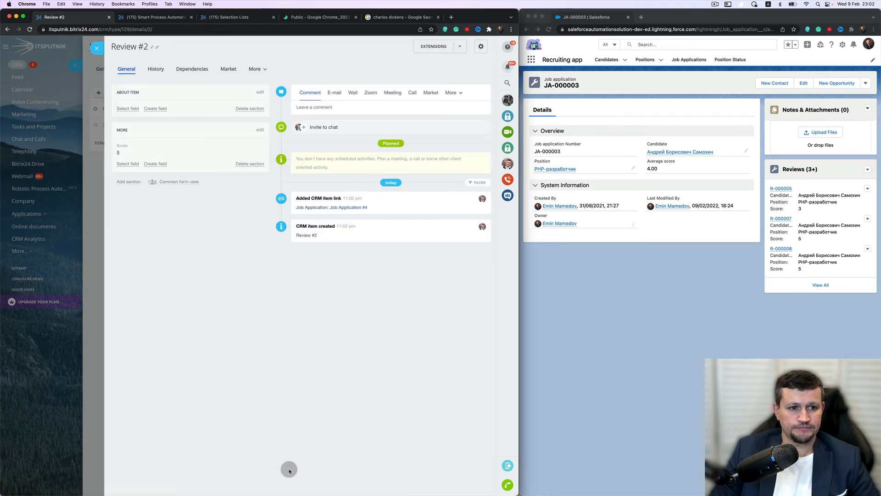
pyautogui.click(97, 49)
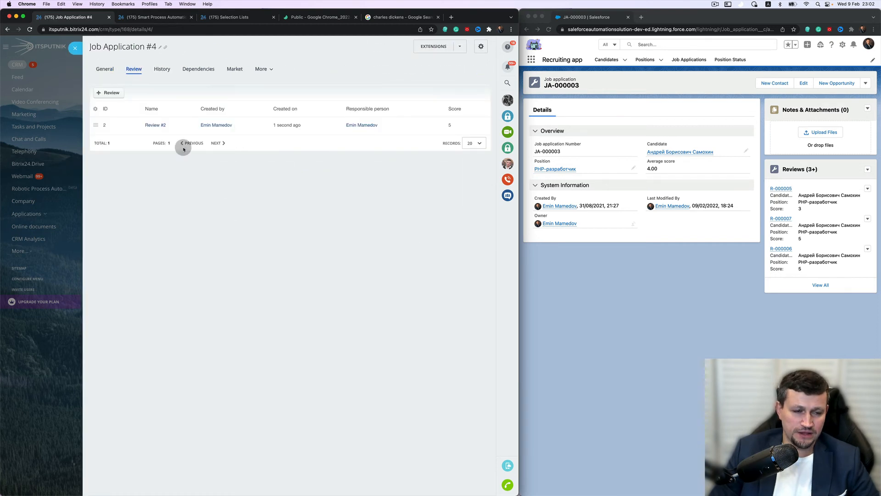
# Step: Add a second review with a score of 4 to Job Application #4 and save it
pyautogui.click(119, 93)
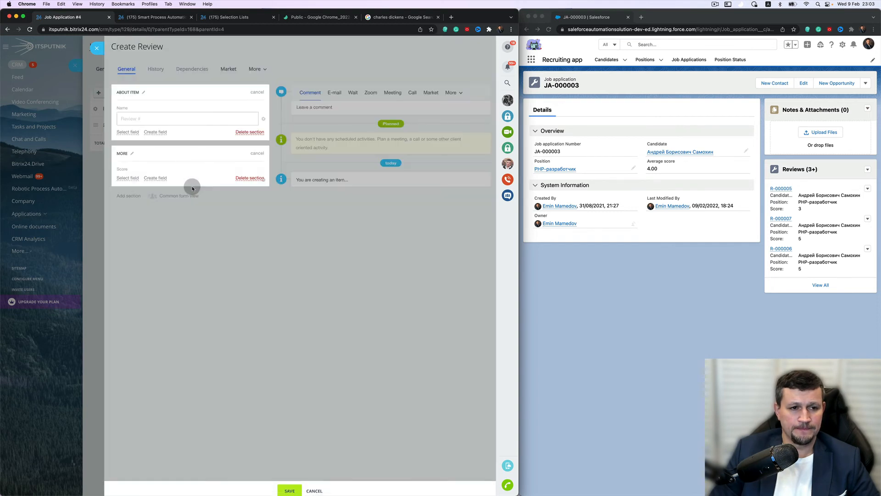
pyautogui.click(150, 180)
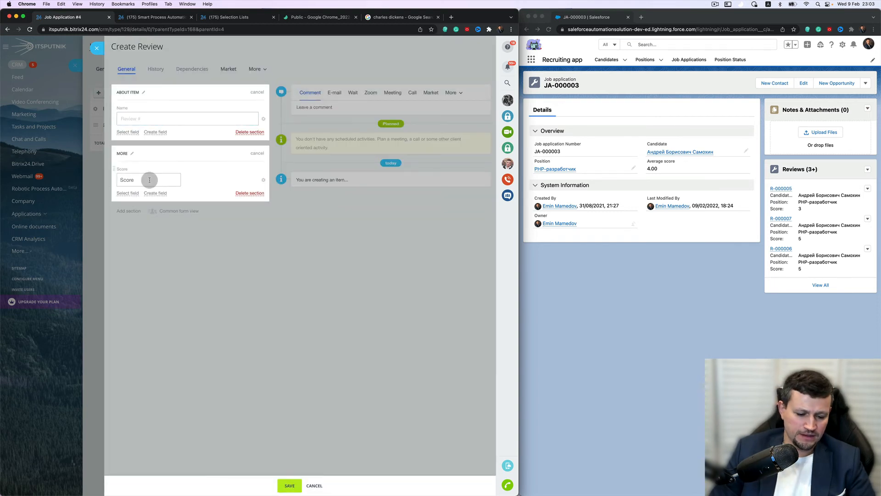
pyautogui.write('4')
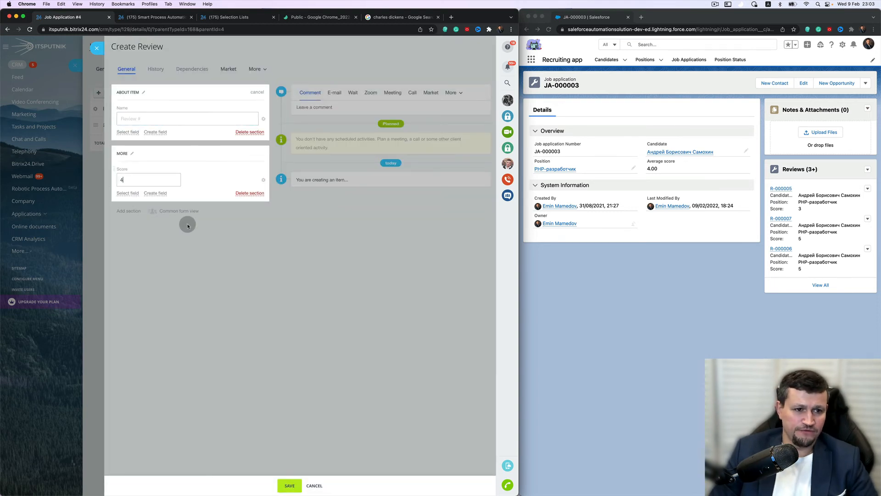
pyautogui.click(290, 486)
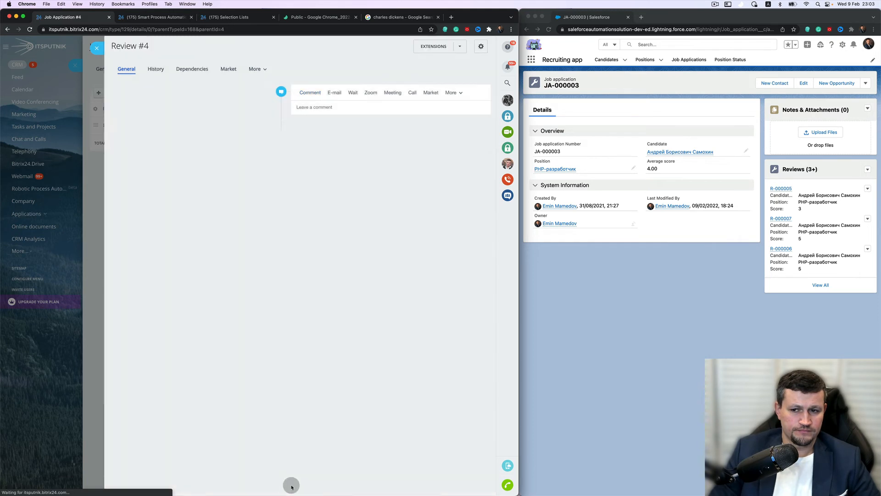
pyautogui.click(138, 195)
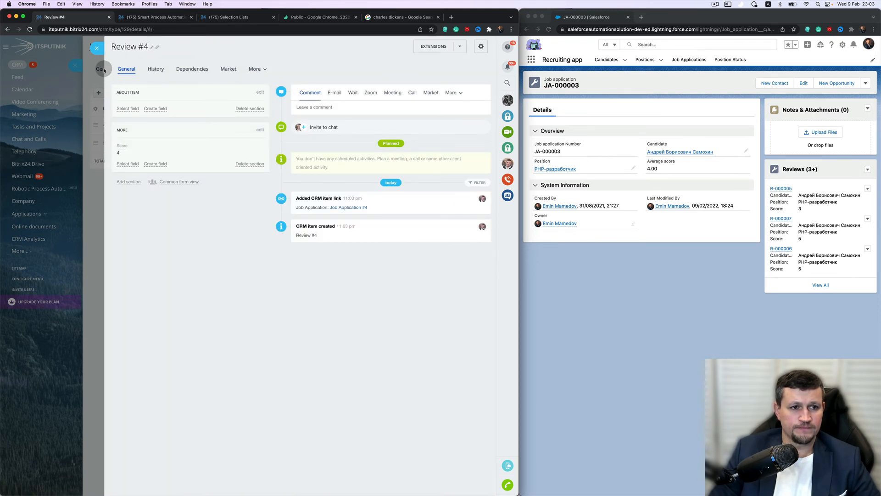
pyautogui.click(96, 48)
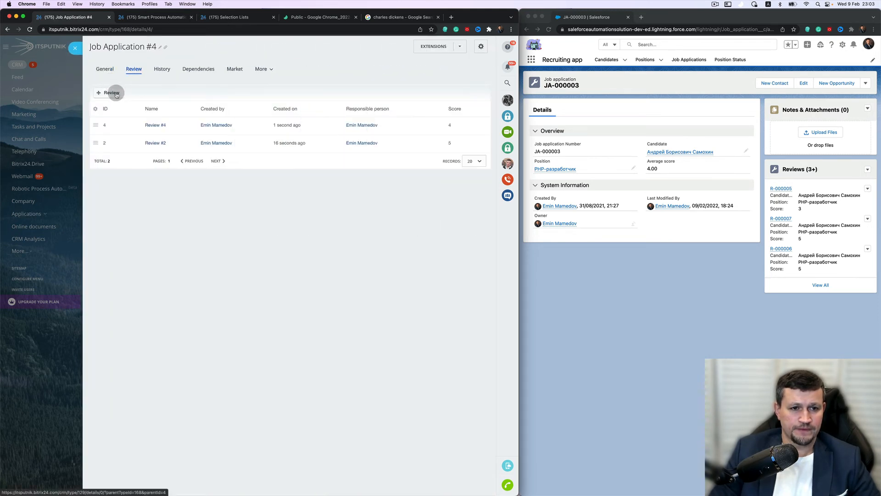
# Step: Add a third review with a score of 3 to Job Application #4, save it, and return to the job application list
pyautogui.click(116, 93)
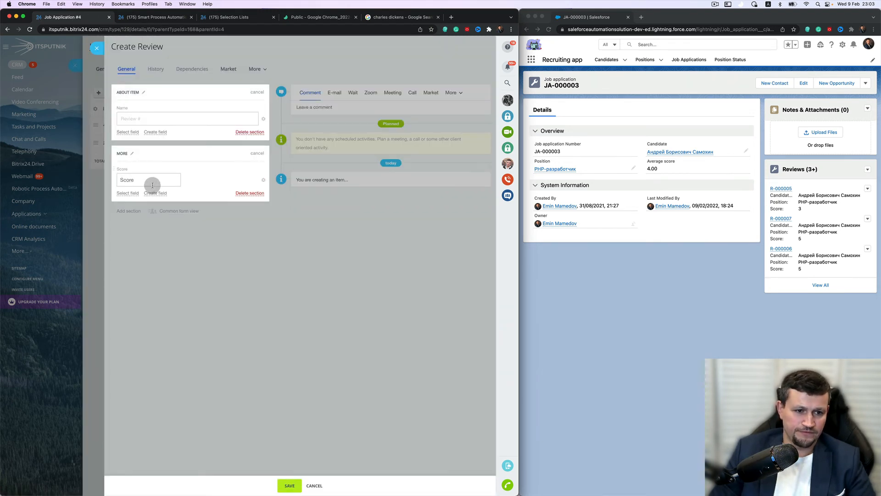
pyautogui.click(153, 179)
pyautogui.write('3')
pyautogui.click(294, 483)
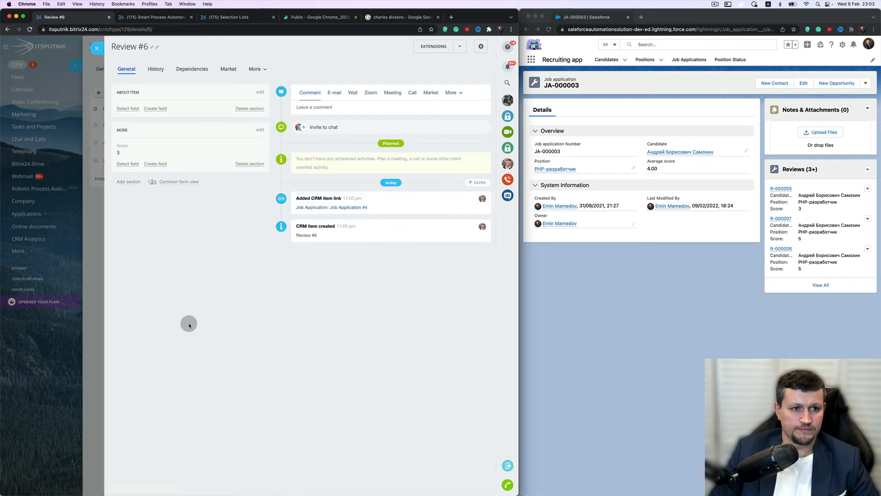
pyautogui.click(101, 50)
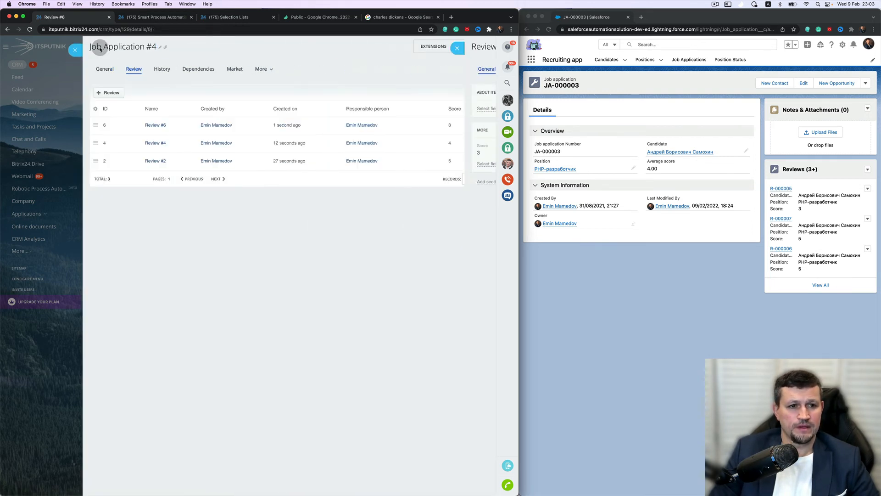
pyautogui.click(76, 50)
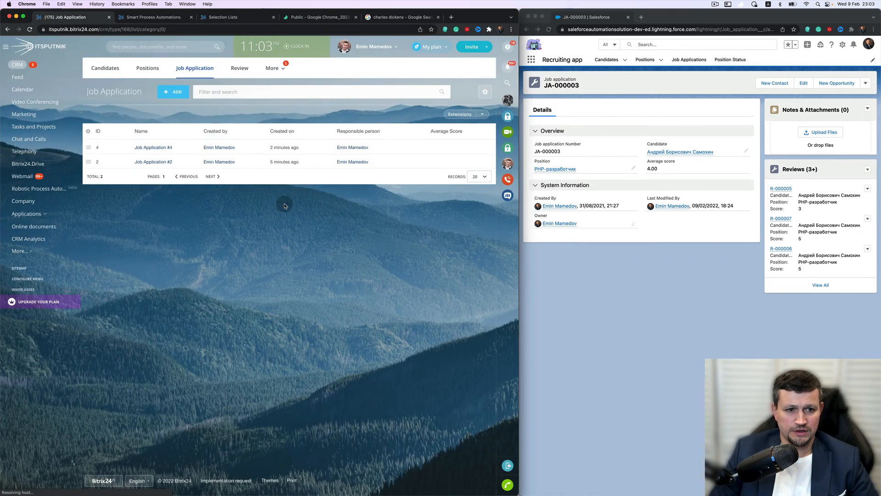
# Step: Examine the details and review section of Job Application #4 and the details of Job Application #2
pyautogui.click(165, 148)
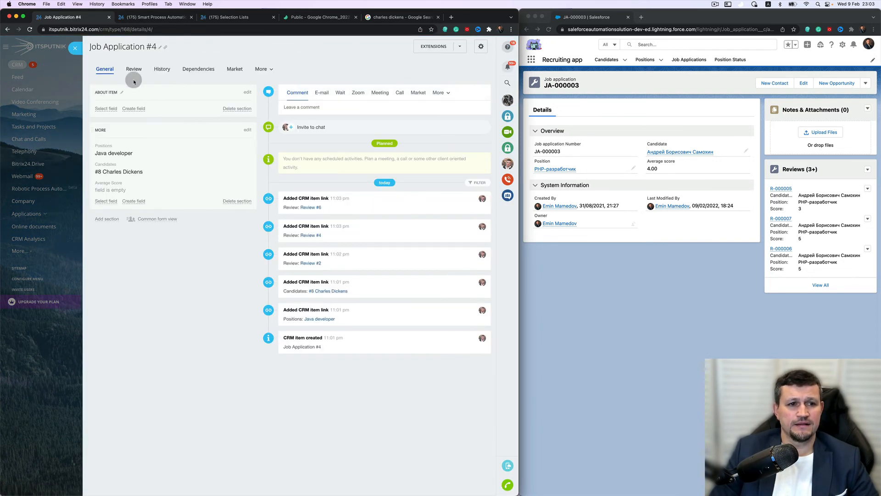
pyautogui.click(139, 73)
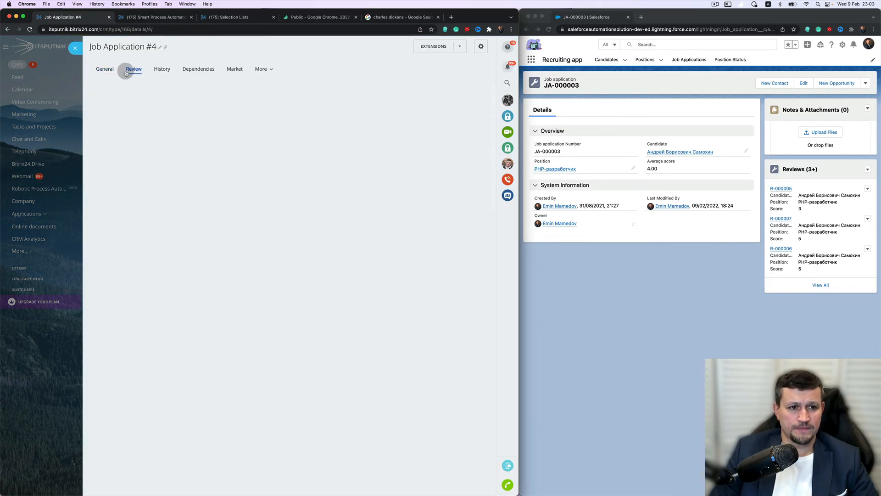
pyautogui.click(75, 46)
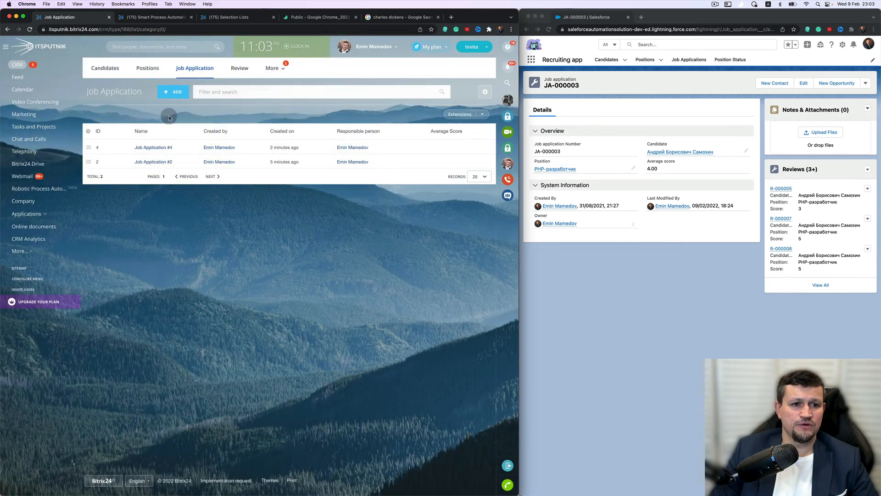
pyautogui.click(159, 161)
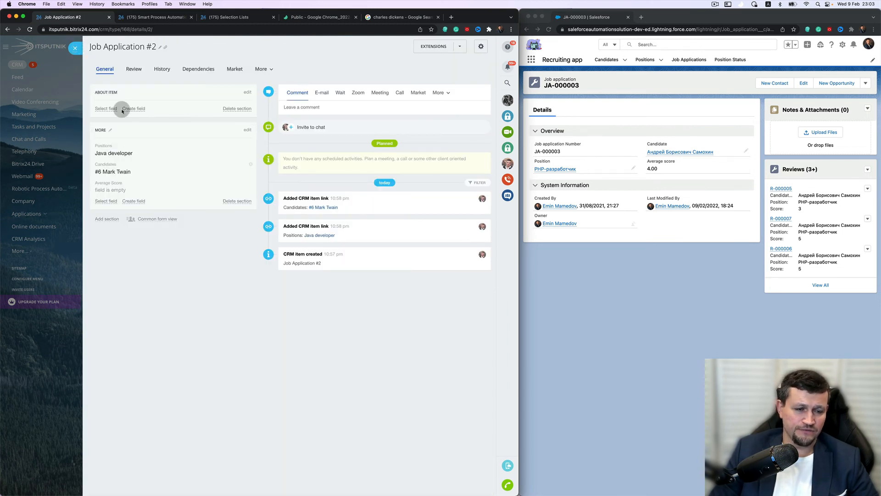
pyautogui.click(76, 48)
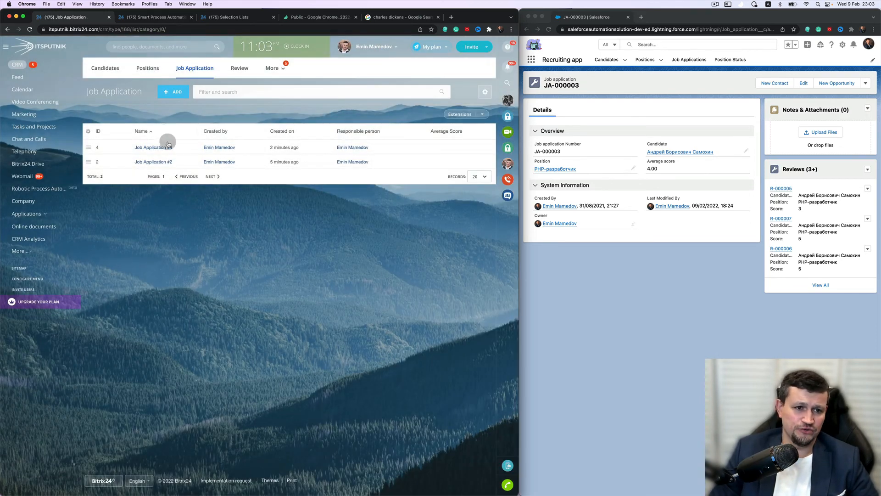
# Step: Add a review with a score of 5 to Job Application #2, save it, and return to the application's reviews
pyautogui.click(165, 161)
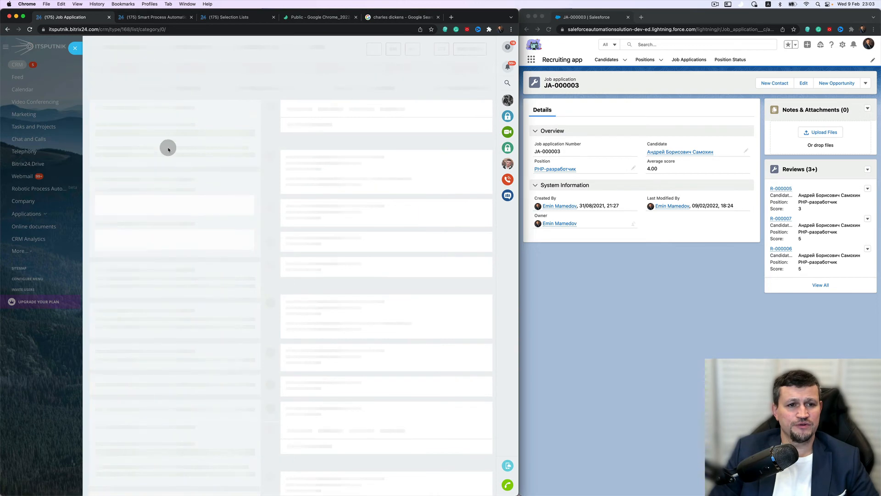
pyautogui.click(140, 70)
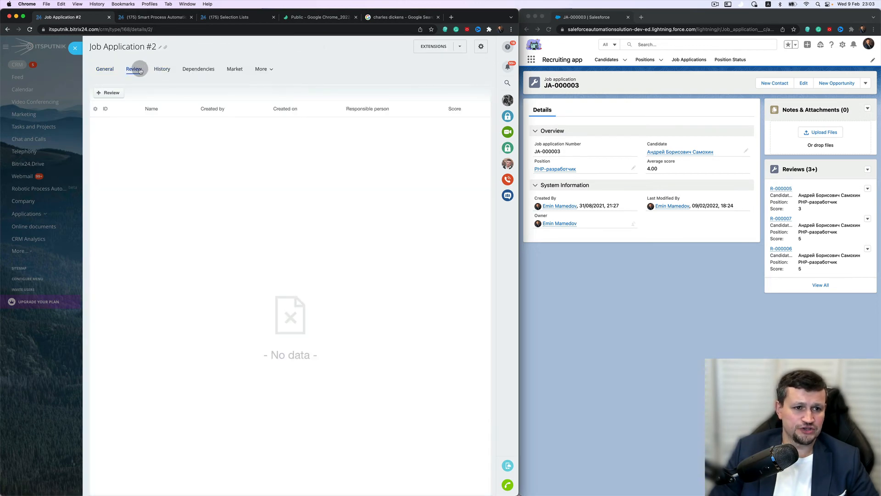
pyautogui.click(112, 92)
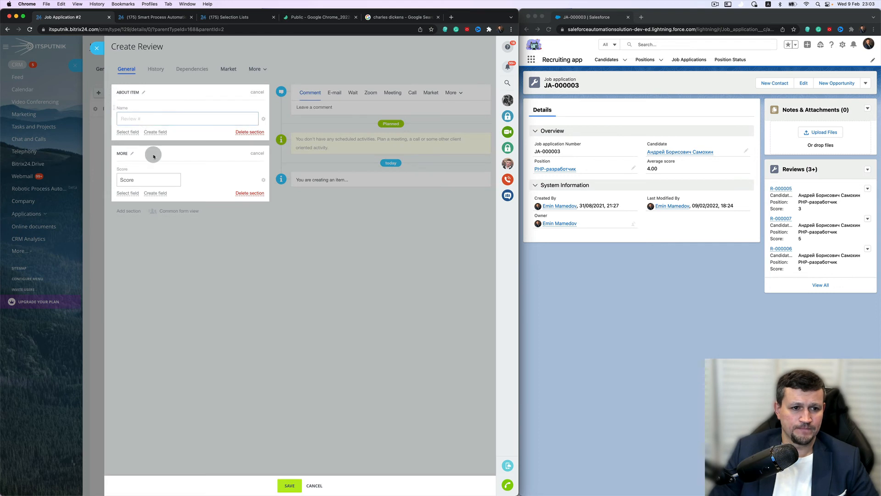
pyautogui.click(155, 179)
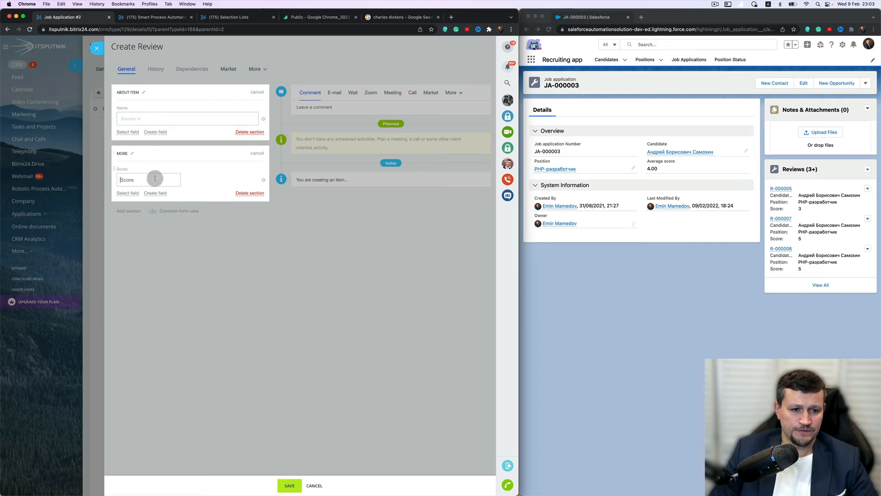
pyautogui.write('5')
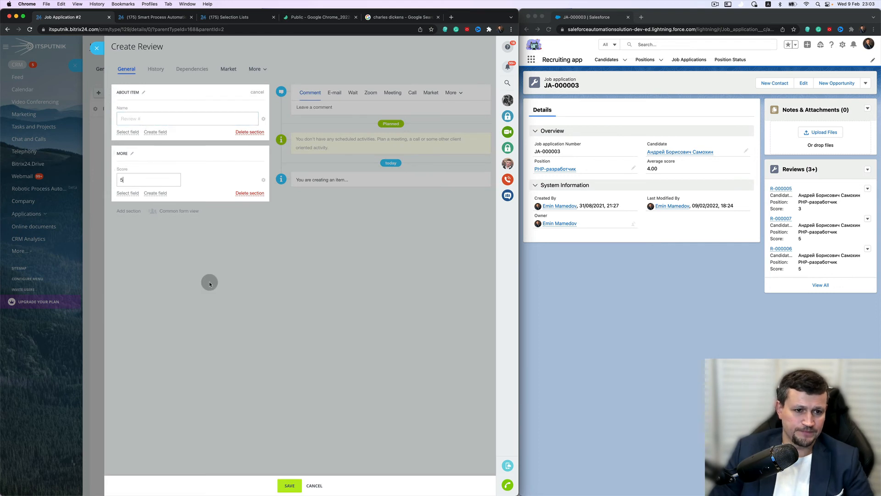
pyautogui.click(291, 486)
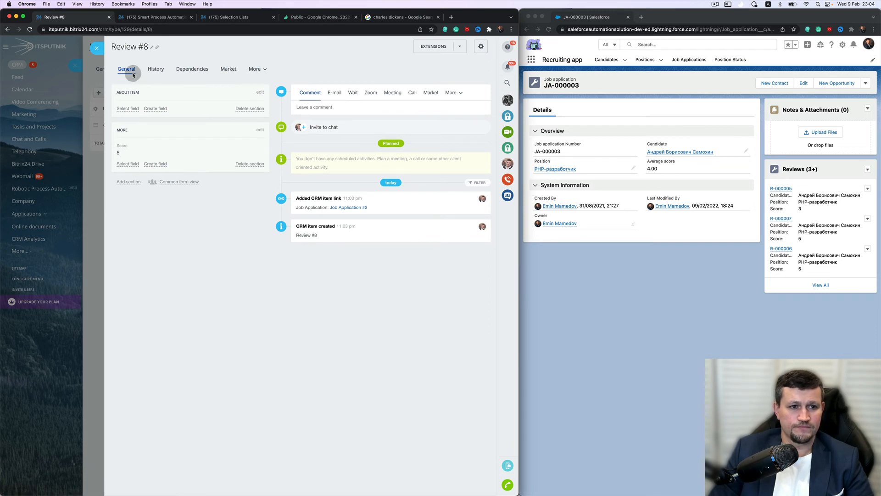
pyautogui.click(97, 49)
# Step: Add a second review with a score of 4 to Job Application #2, save it, and return to the job application list
pyautogui.click(112, 93)
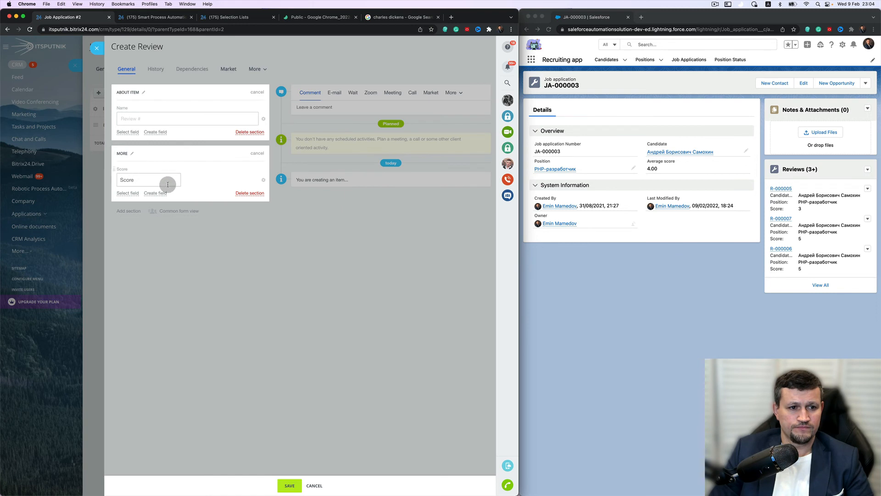
pyautogui.click(298, 487)
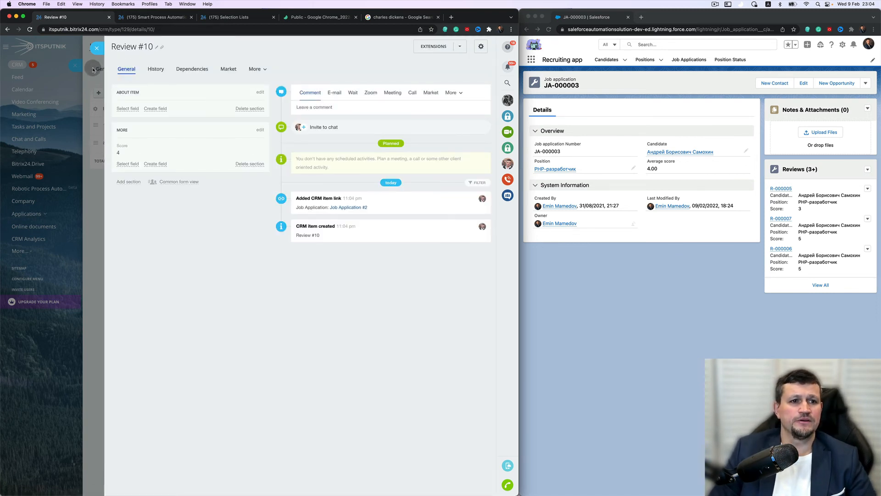
pyautogui.click(97, 49)
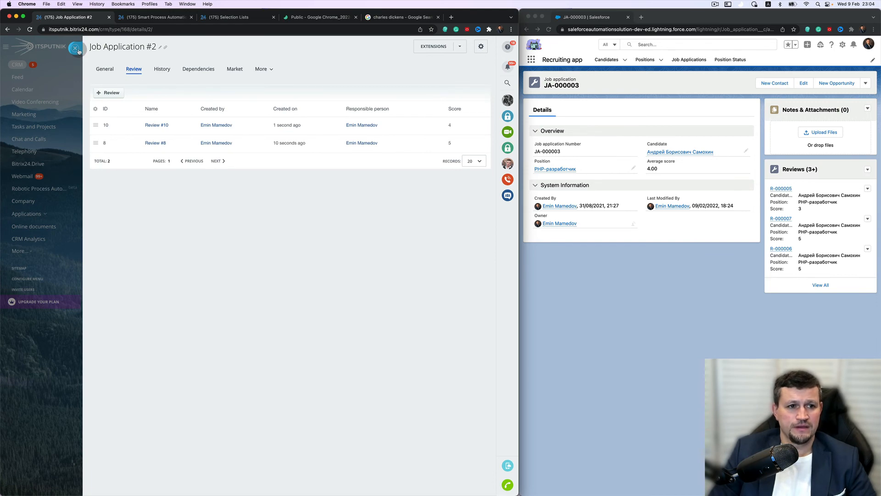
pyautogui.click(77, 49)
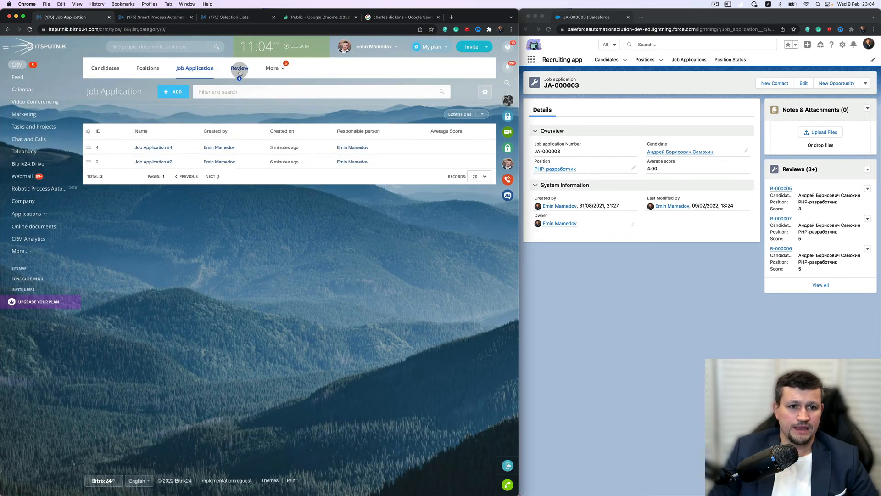
# Step: Filter the review list by the Job Application field, choosing Job Application #4
pyautogui.click(240, 73)
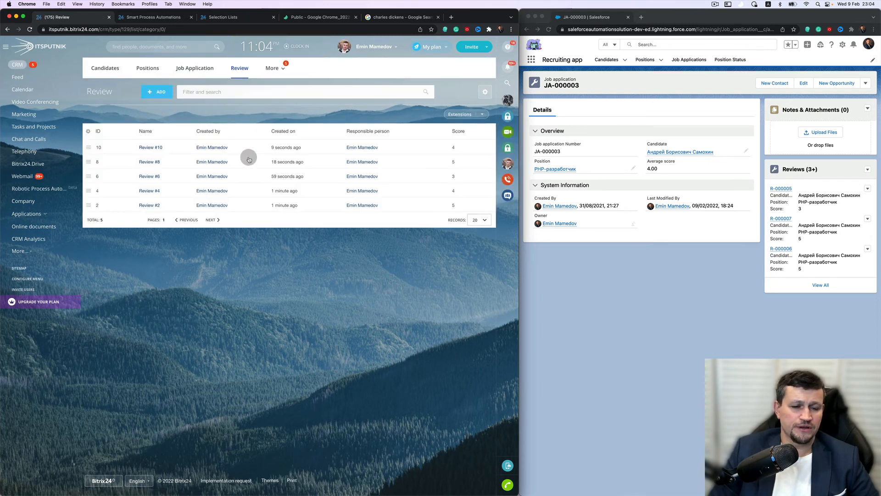
pyautogui.click(249, 96)
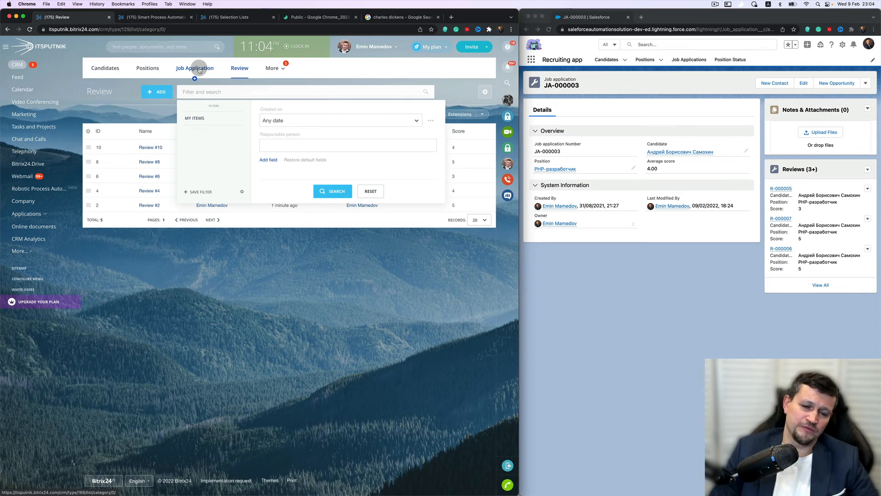
pyautogui.click(272, 163)
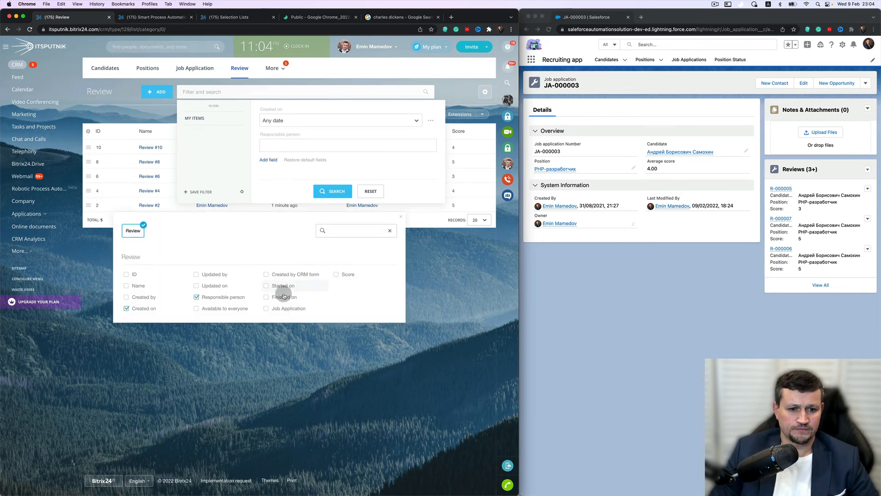
pyautogui.click(284, 308)
pyautogui.click(309, 170)
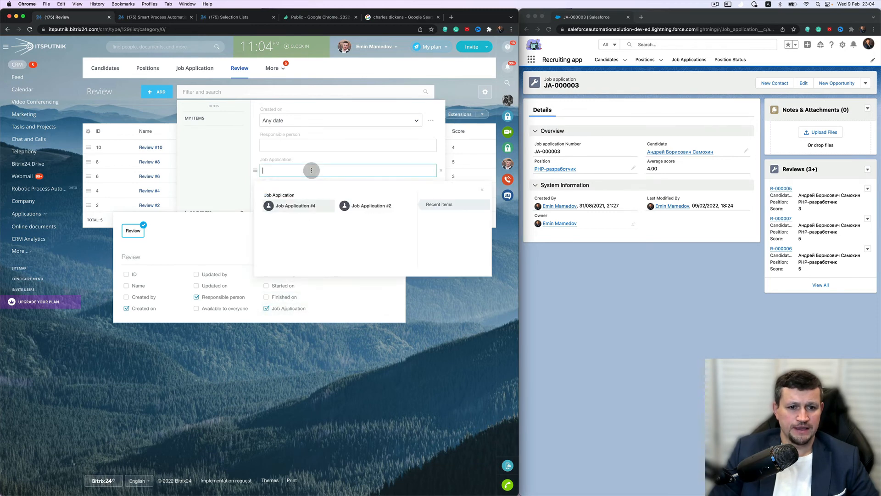
pyautogui.click(306, 207)
pyautogui.click(331, 208)
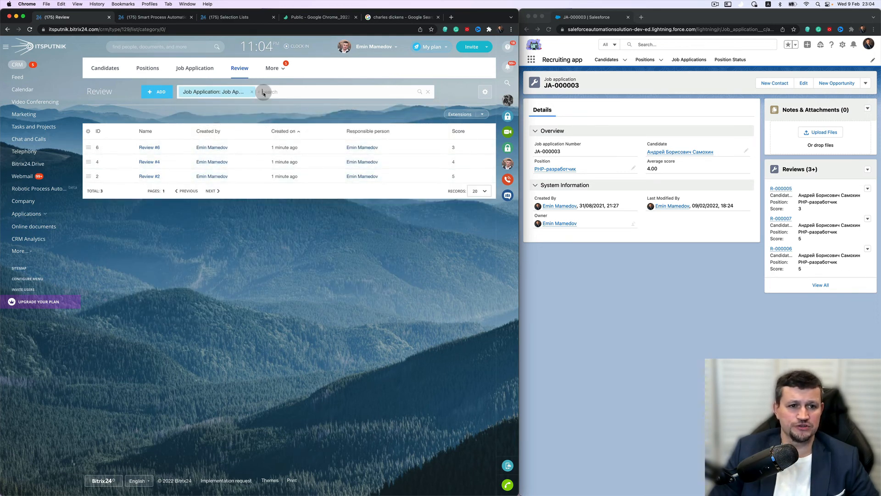
# Step: Examine the Average Score field of Job Application #4 and the scores of its linked reviews, leaving the record unsaved
pyautogui.click(204, 68)
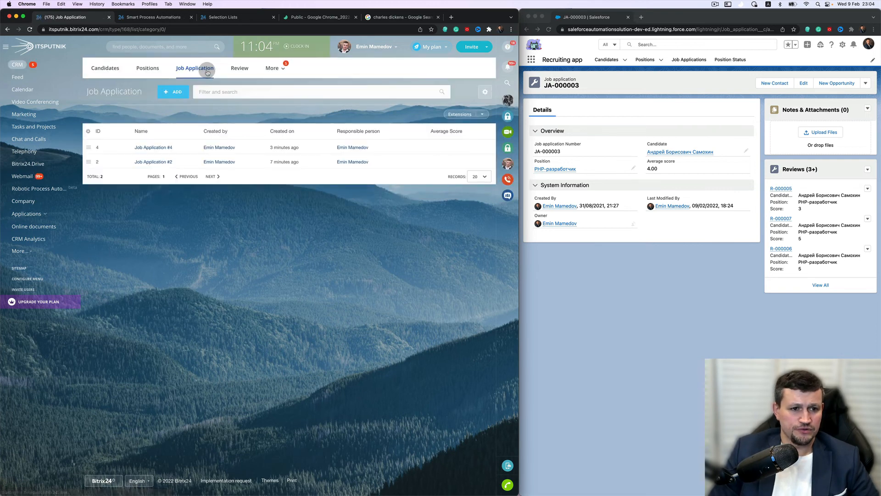
pyautogui.click(166, 147)
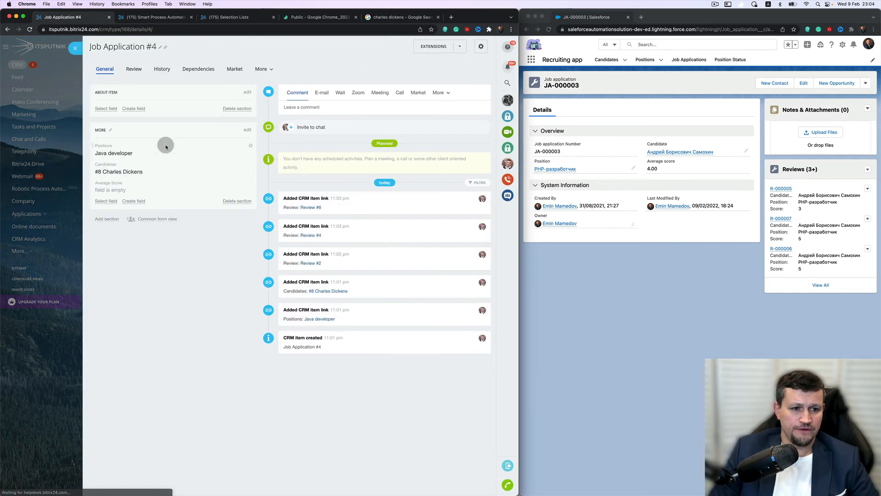
pyautogui.click(125, 190)
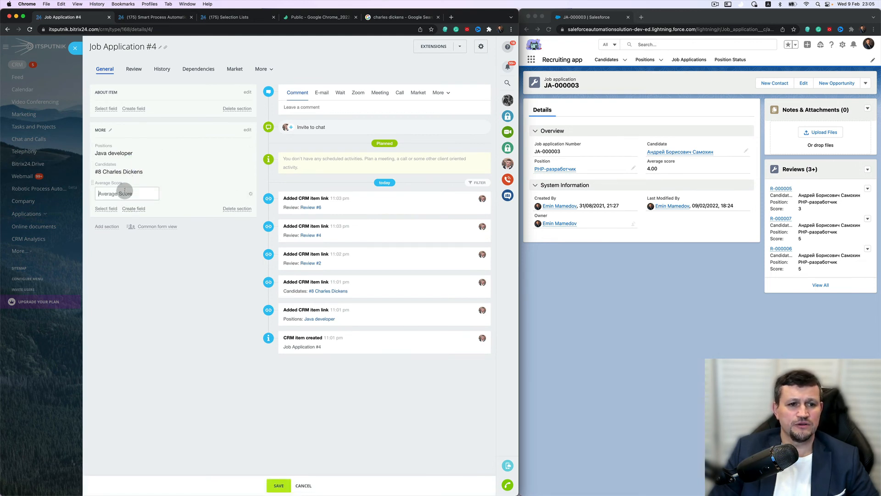
pyautogui.click(132, 69)
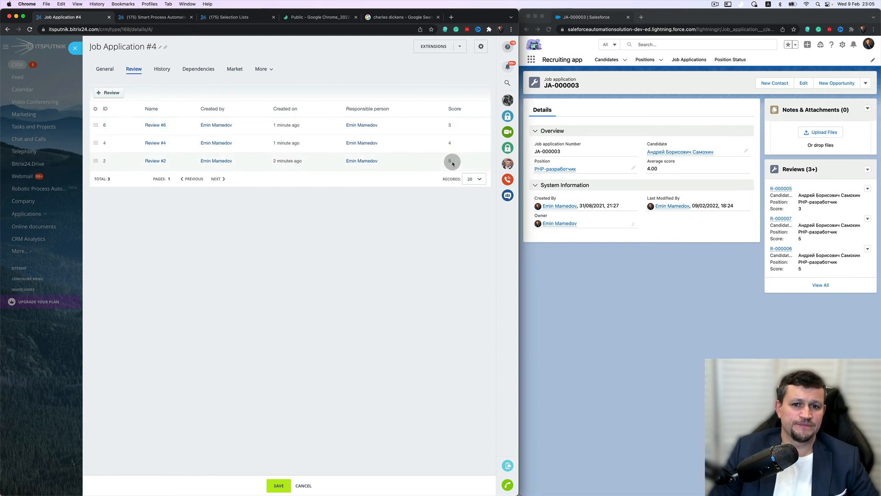
pyautogui.click(106, 71)
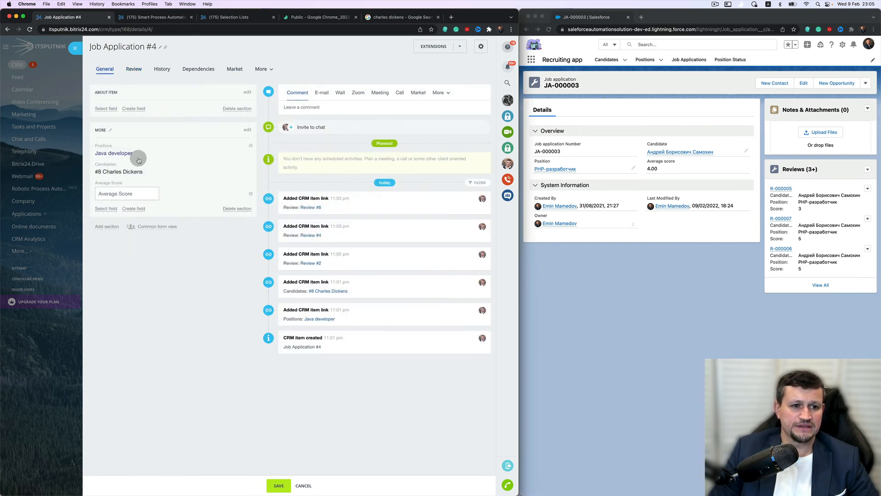
pyautogui.click(135, 198)
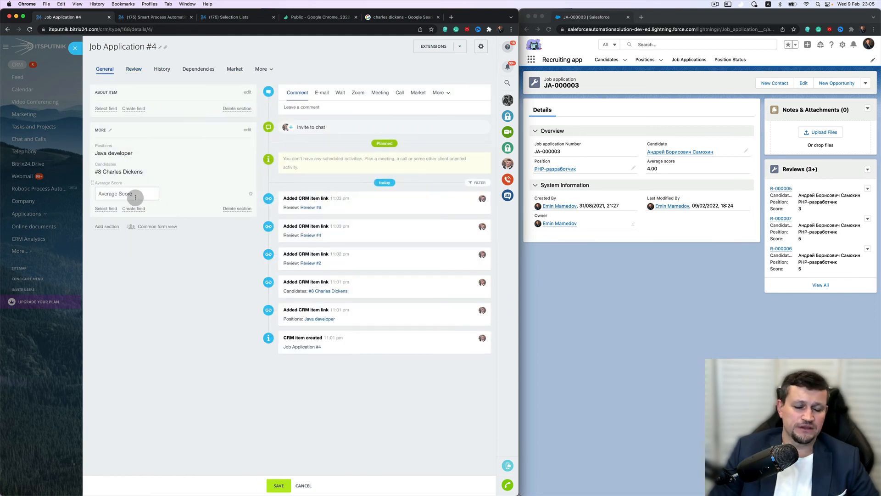
pyautogui.click(76, 49)
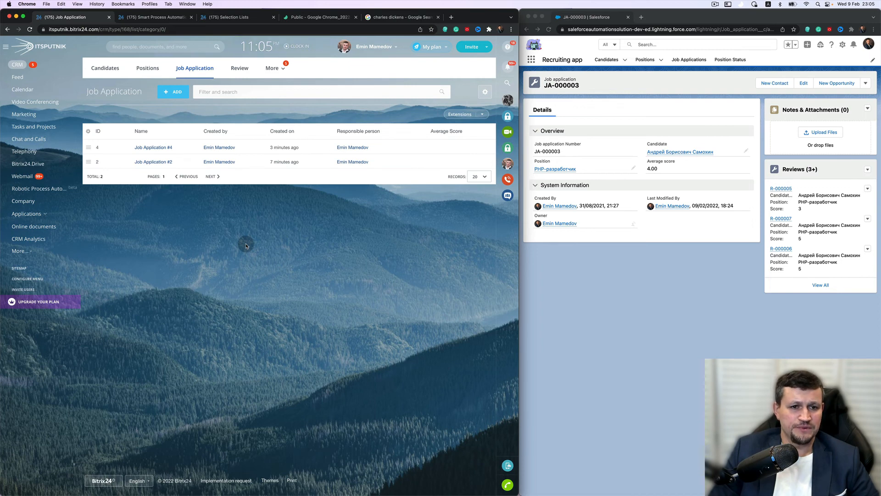
# Step: Enable custom stages and kanban, automation rules and triggers, and the workflow designer for the Review smart process, and save the settings
pyautogui.click(239, 68)
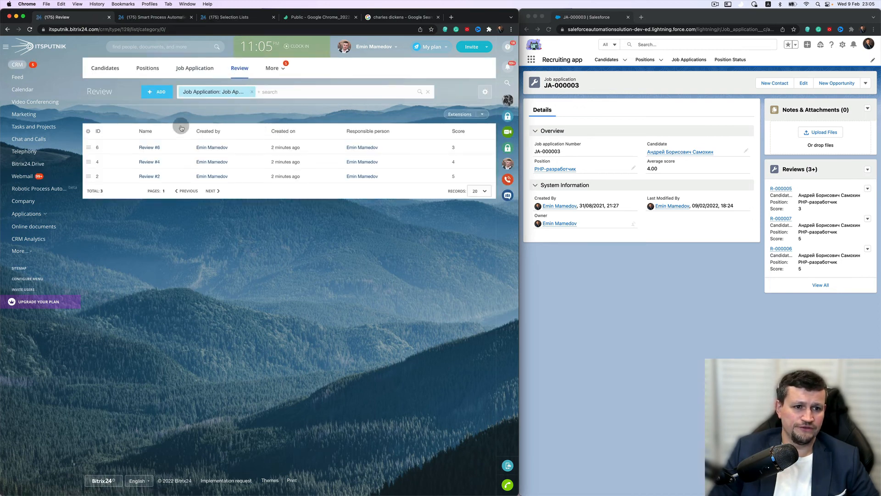
pyautogui.click(173, 17)
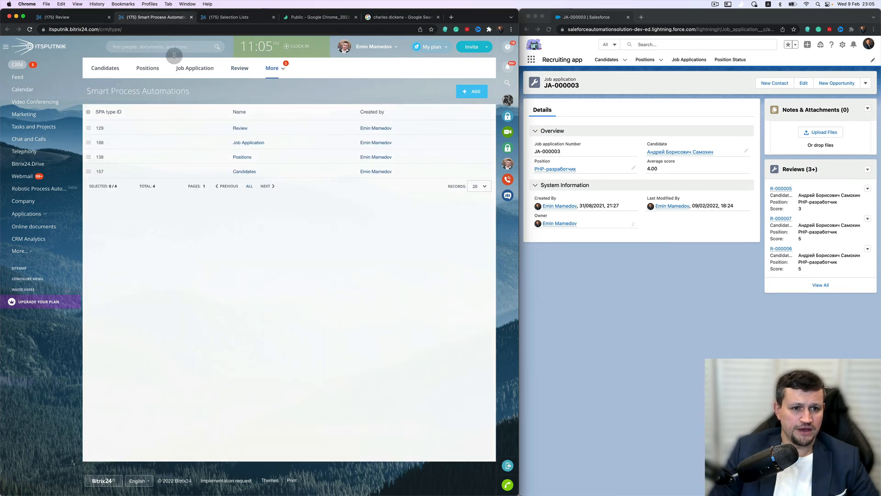
pyautogui.click(89, 128)
pyautogui.click(104, 136)
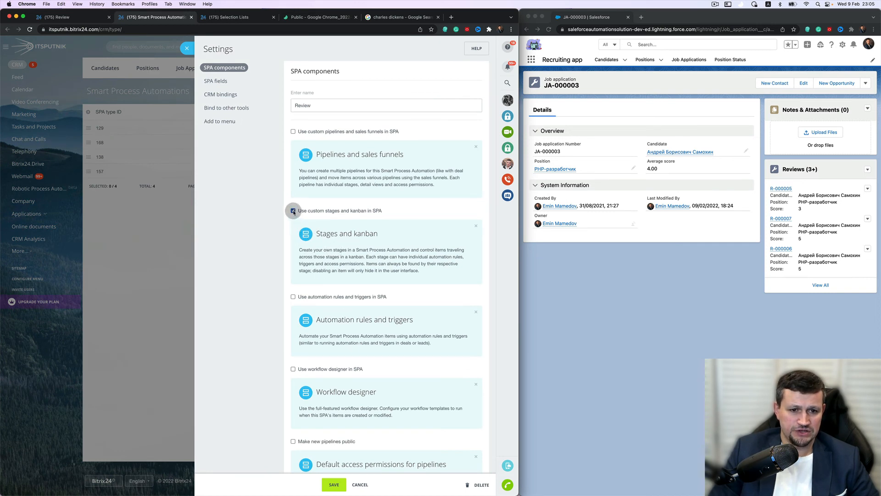
pyautogui.scroll(-1, 338, 342)
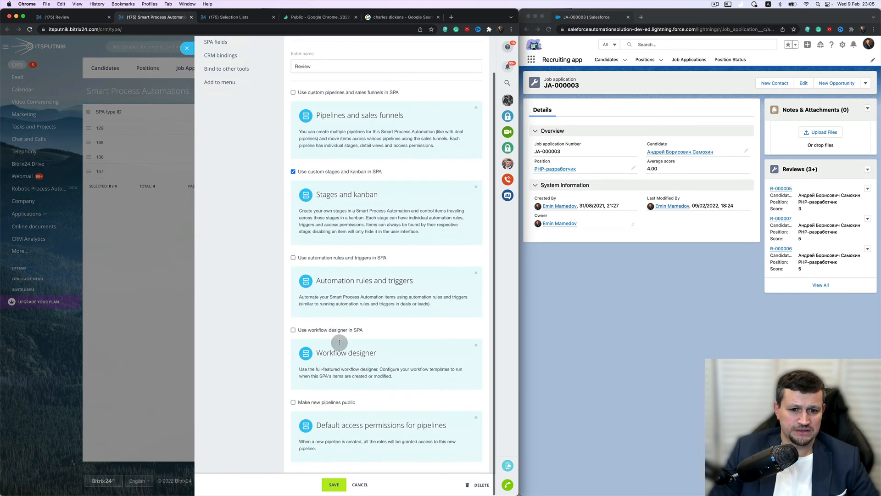
pyautogui.click(293, 258)
pyautogui.click(293, 330)
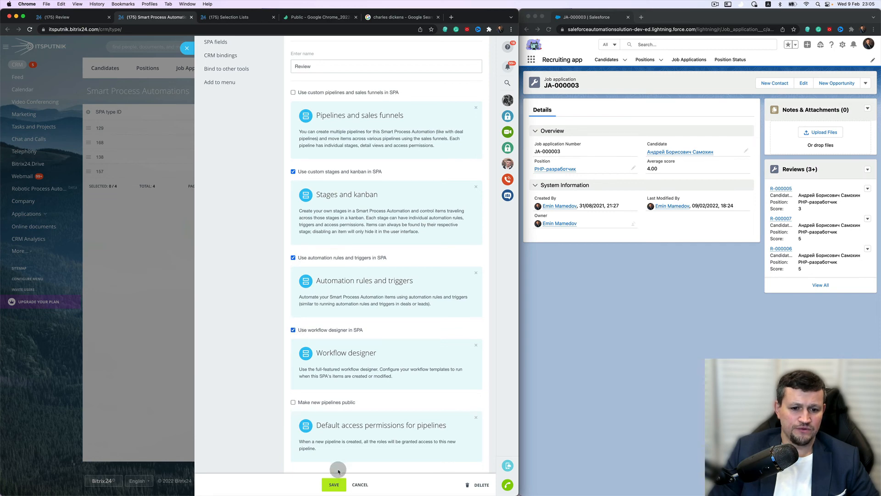
pyautogui.click(336, 484)
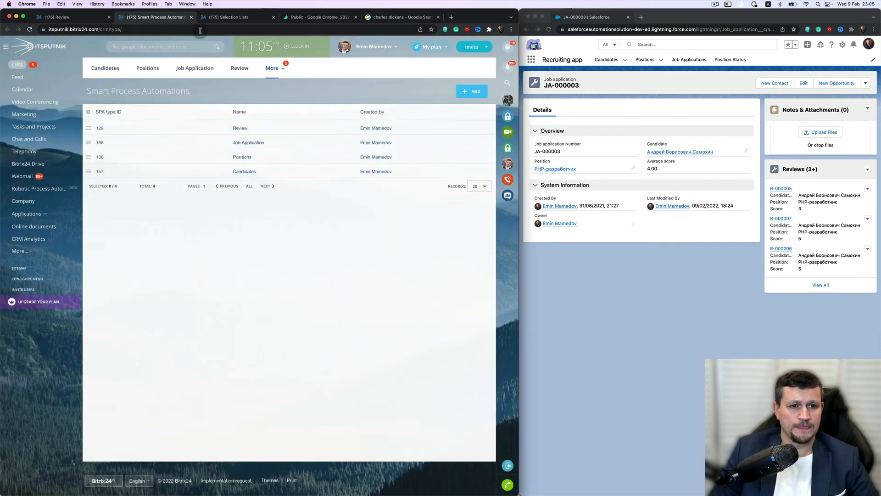
# Step: Delete the Prepare and Approval stages from the Review kanban
pyautogui.click(240, 68)
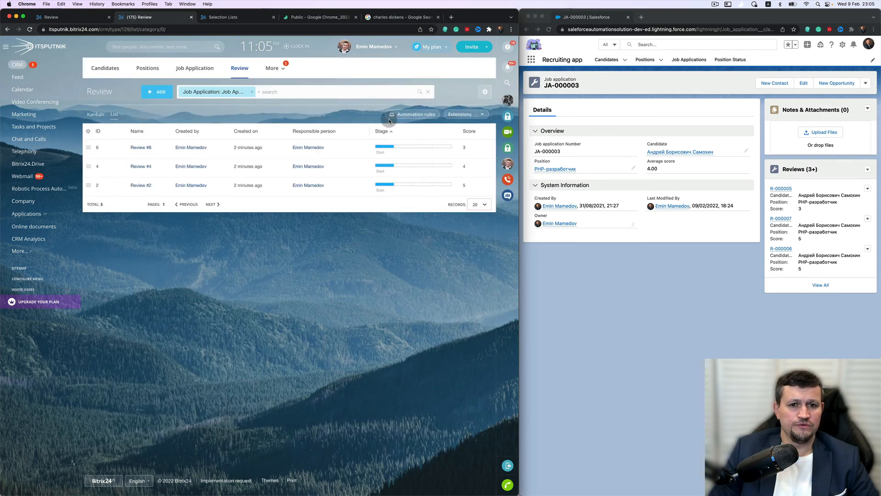
pyautogui.click(96, 114)
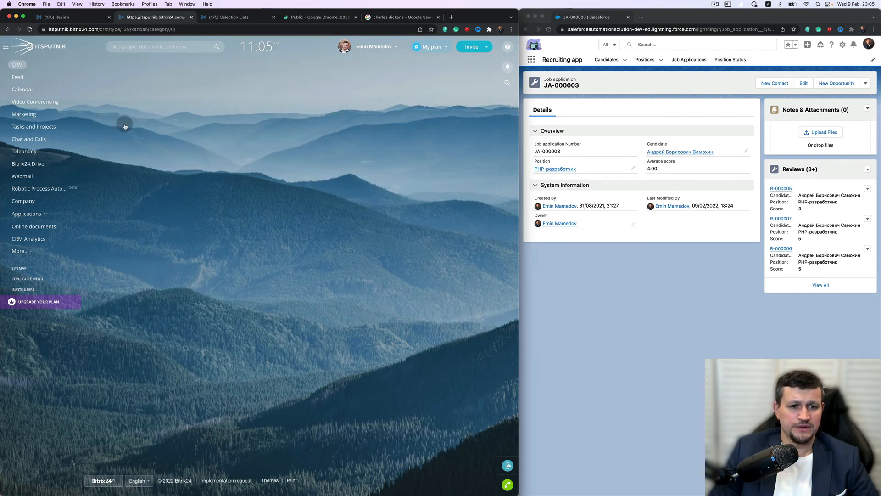
pyautogui.click(308, 130)
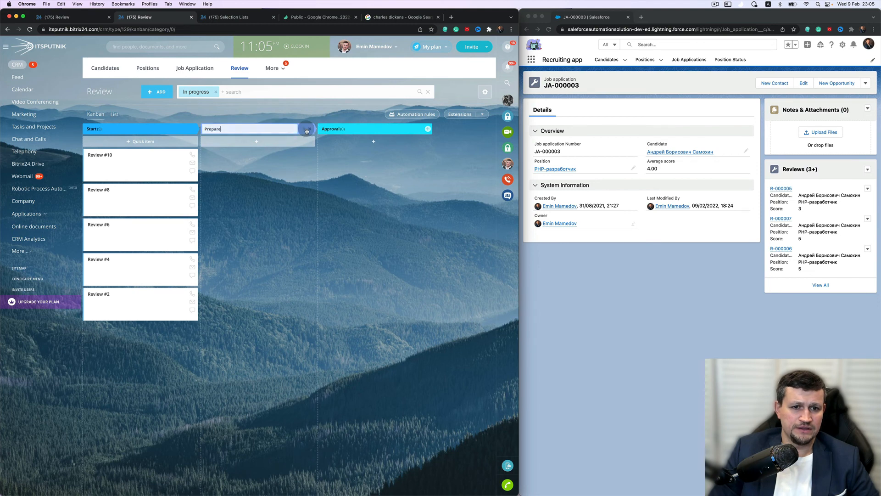
pyautogui.click(310, 129)
pyautogui.click(249, 286)
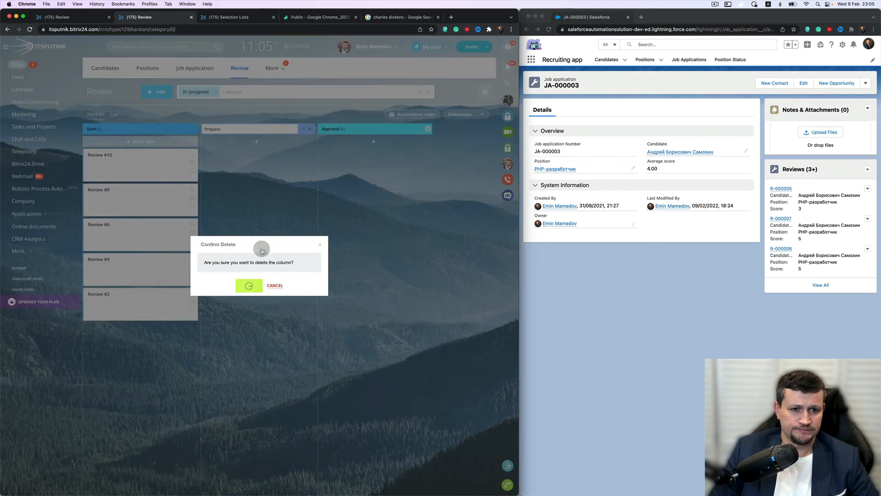
pyautogui.click(302, 129)
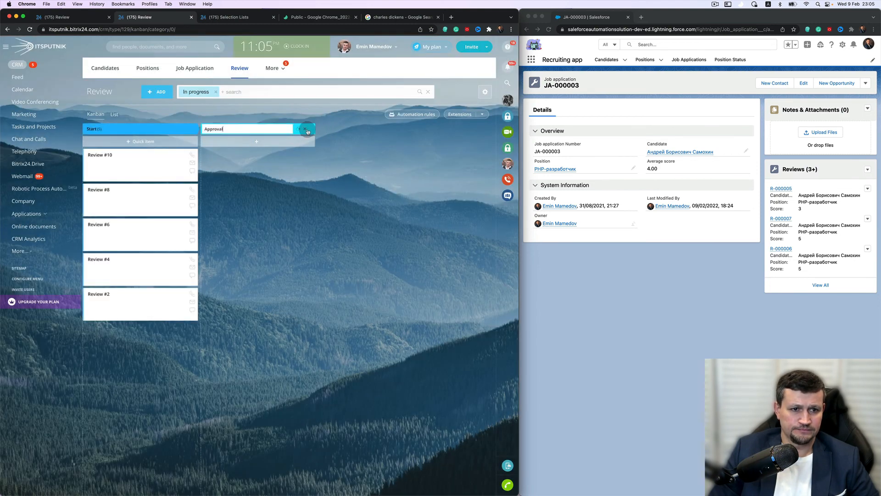
pyautogui.click(305, 129)
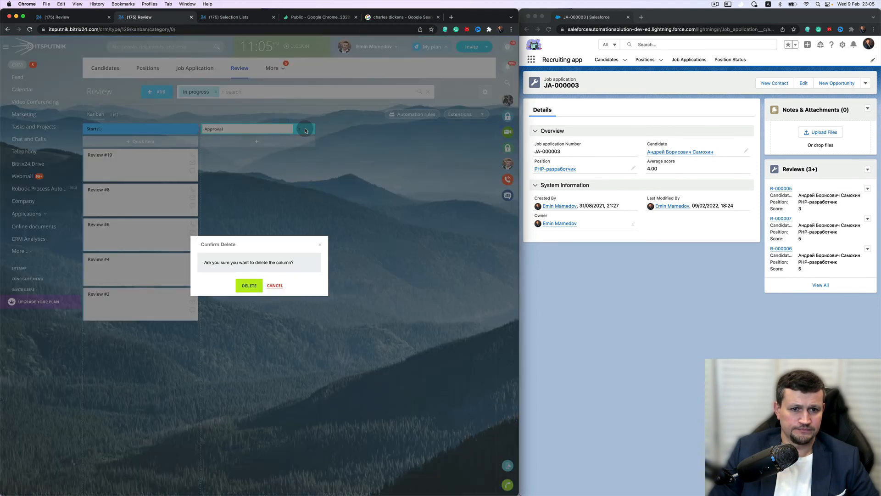
pyautogui.click(249, 285)
# Step: Rename the Start stage of the Review kanban to Opened
pyautogui.click(181, 131)
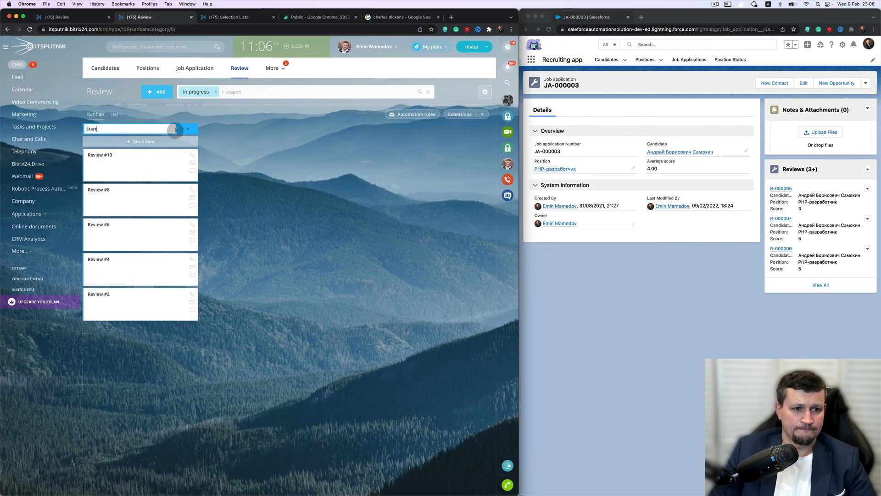
pyautogui.write('o')
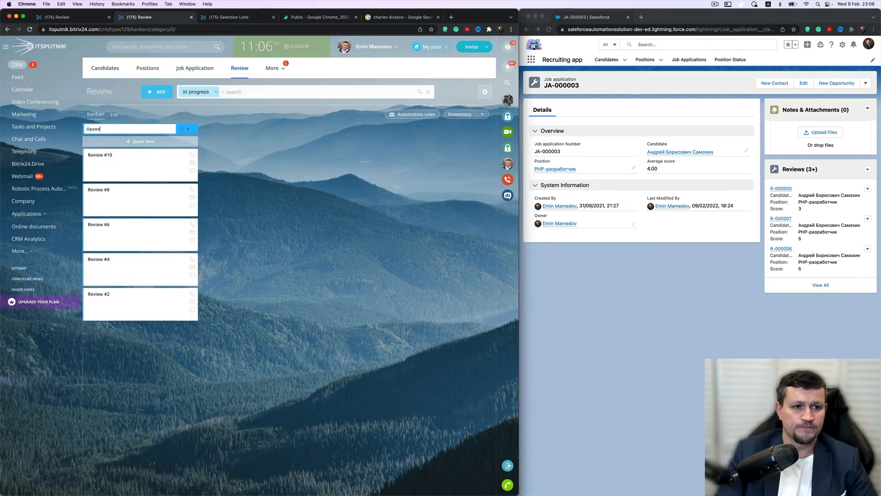
pyautogui.press('Return')
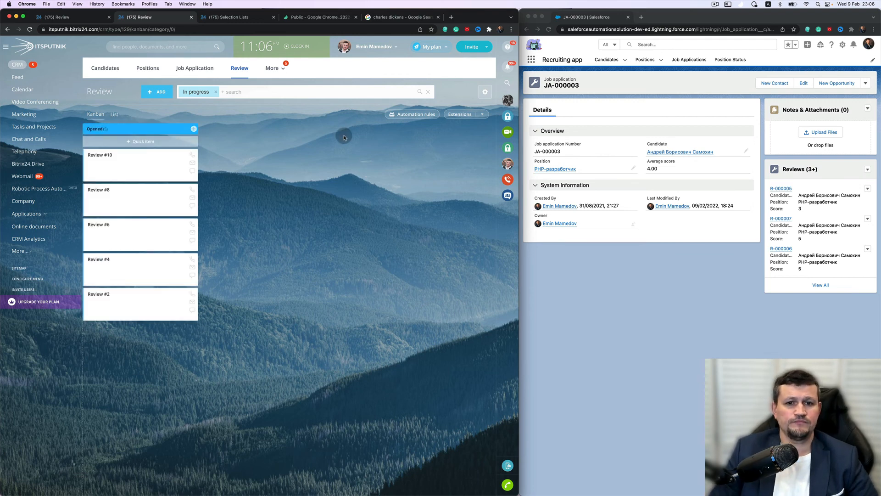
# Step: Open the Opened stage's automation in the Workflow Designer and add a Set Variables action between Start and End
pyautogui.click(398, 115)
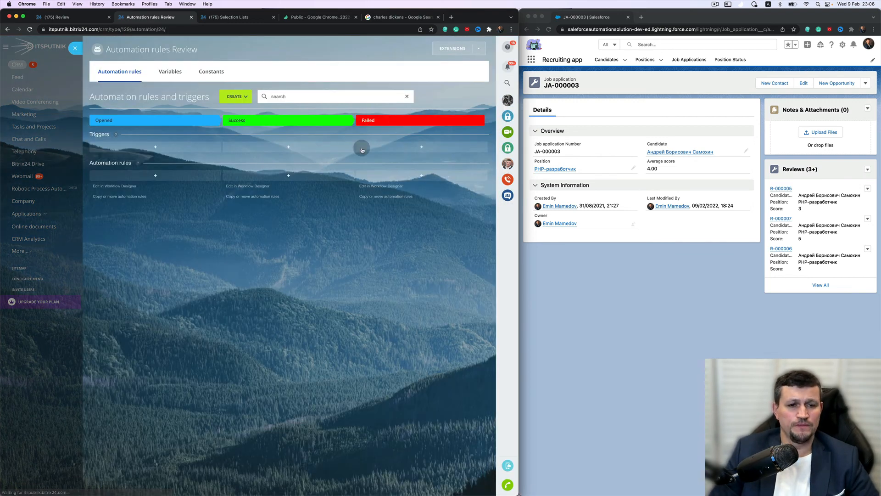
pyautogui.click(158, 176)
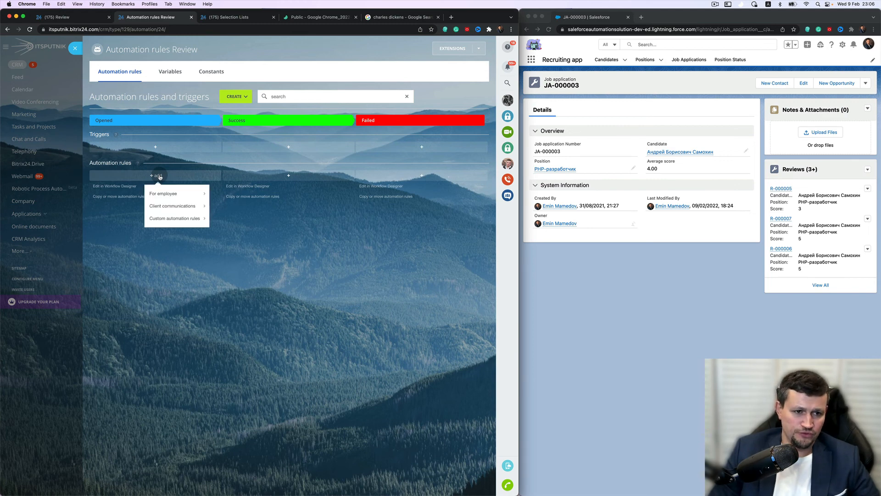
pyautogui.click(119, 187)
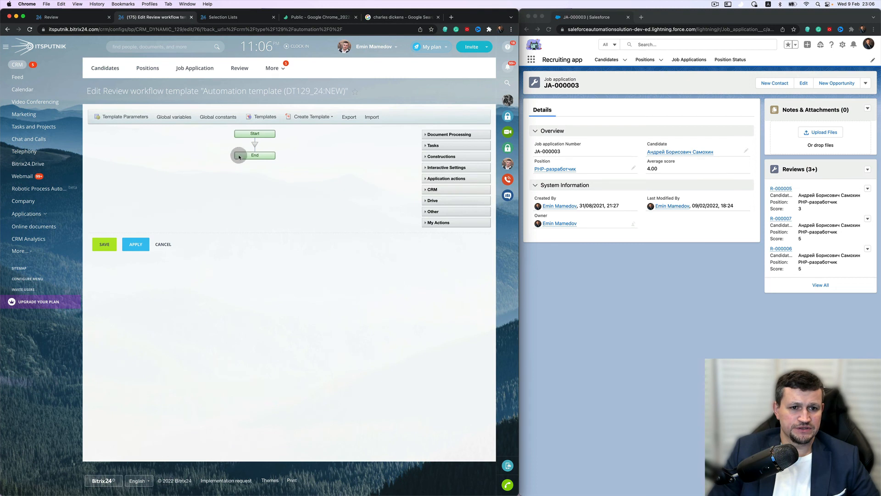
pyautogui.click(255, 144)
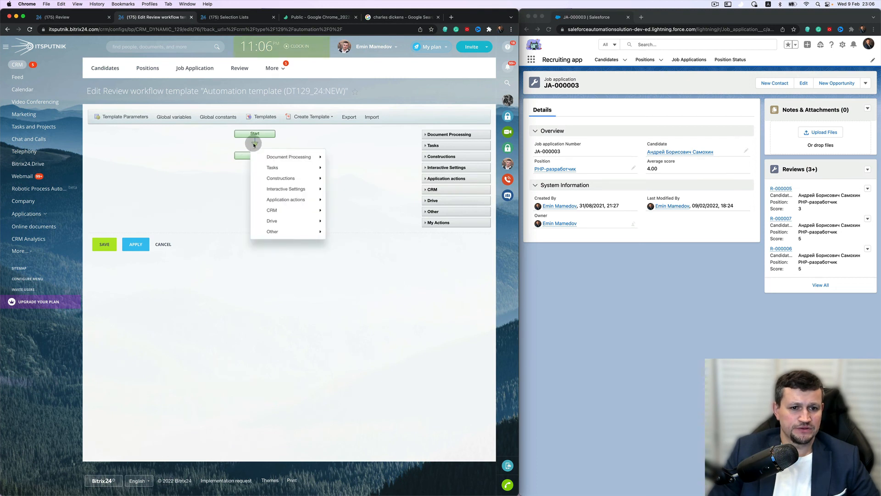
pyautogui.moveTo(302, 158)
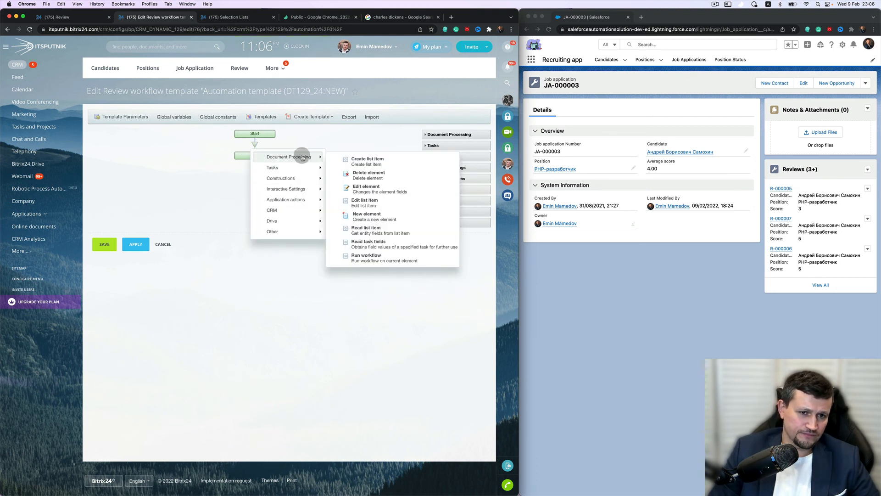
pyautogui.moveTo(299, 229)
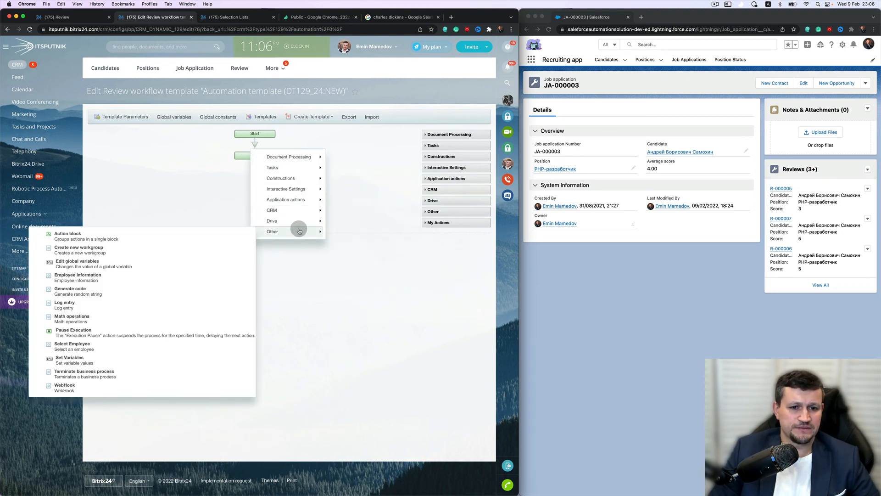
pyautogui.click(105, 360)
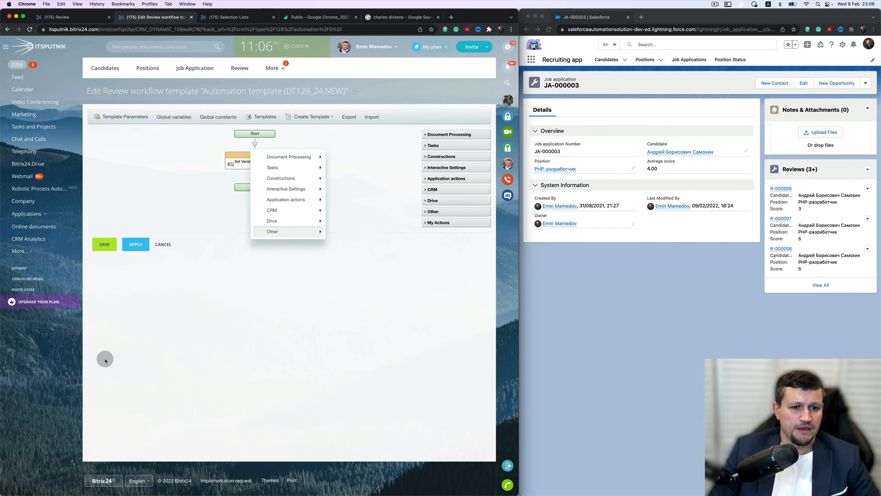
pyautogui.click(182, 179)
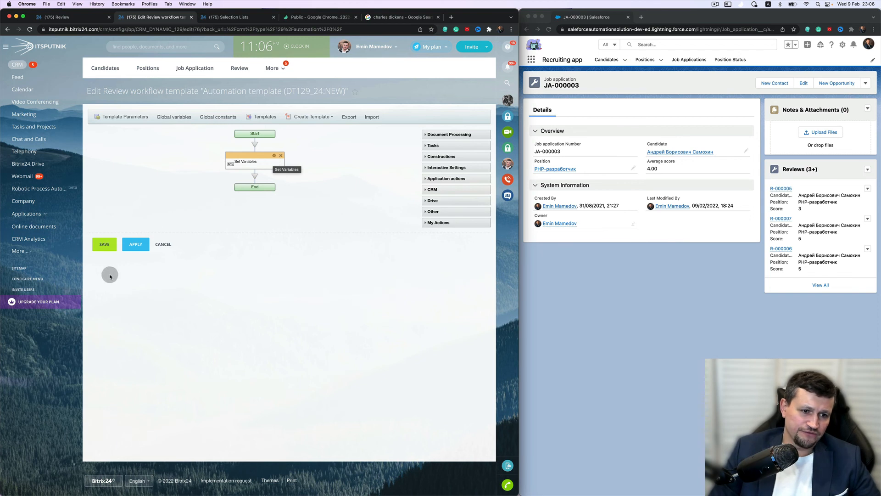
# Step: Save and apply the Opened stage's workflow template, and return to the Review automation rules
pyautogui.click(105, 245)
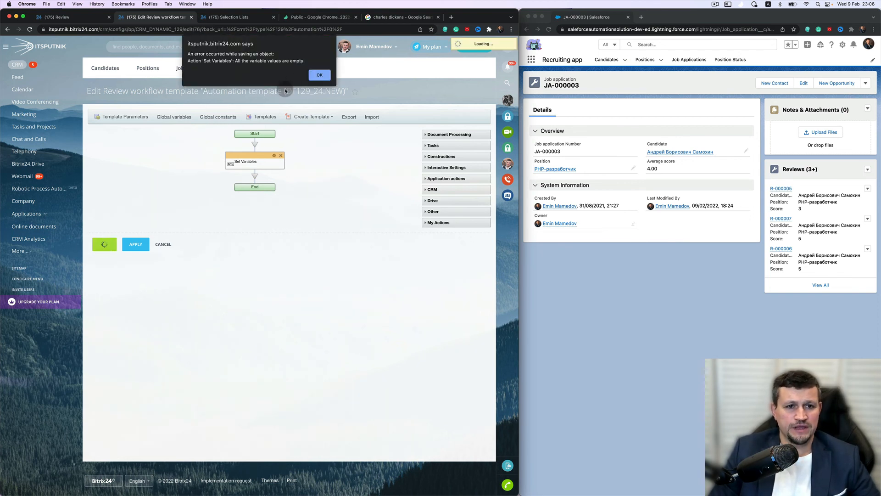
pyautogui.click(319, 78)
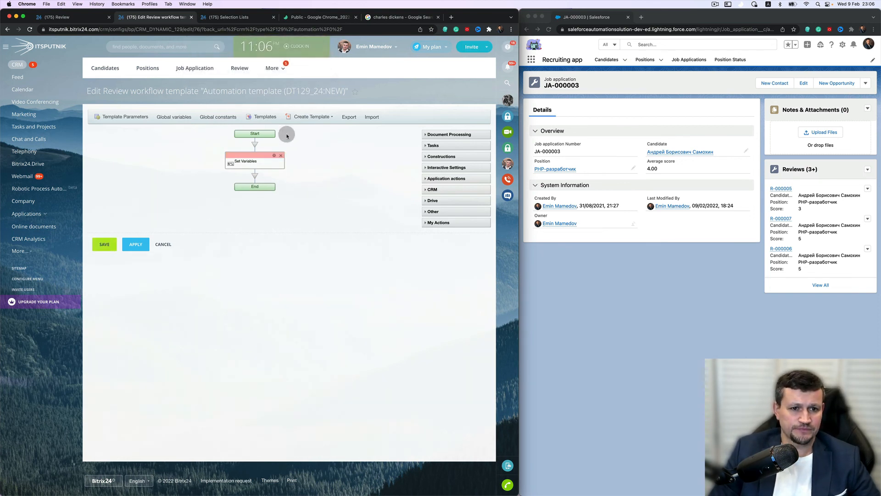
pyautogui.click(136, 245)
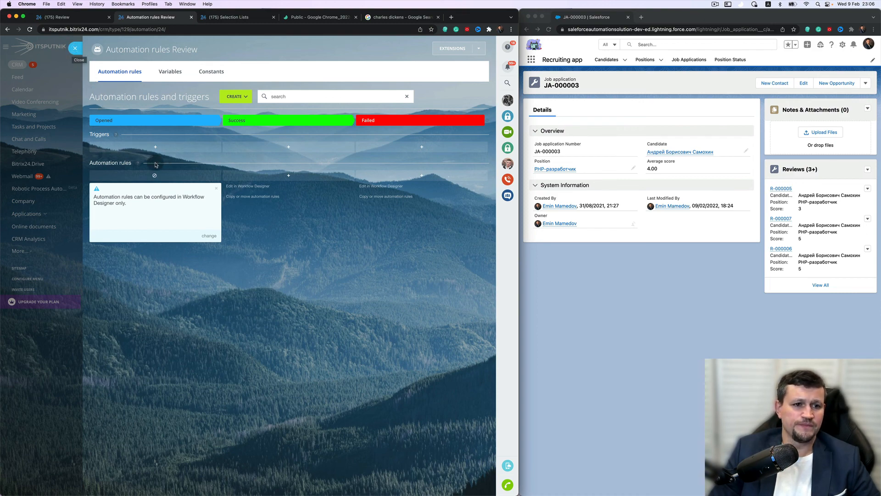
# Step: Check the Review kanban and the Opened stage's automation rules, and return to the kanban
pyautogui.click(74, 47)
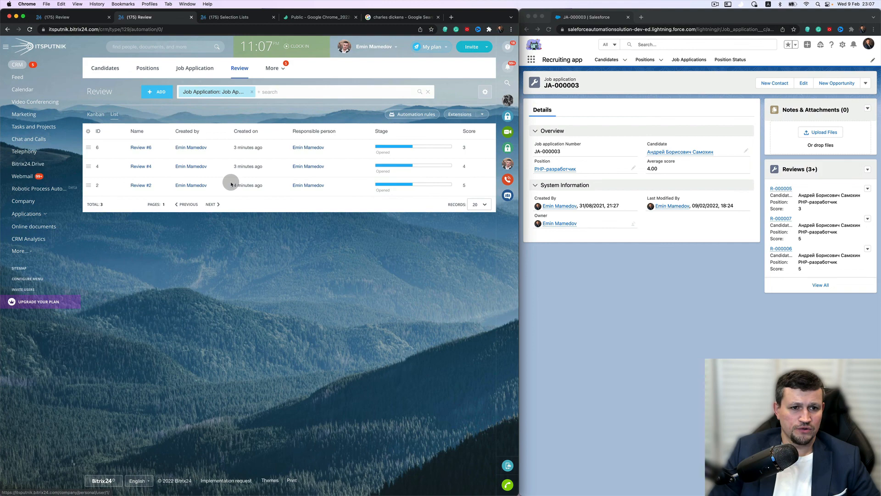
pyautogui.click(95, 114)
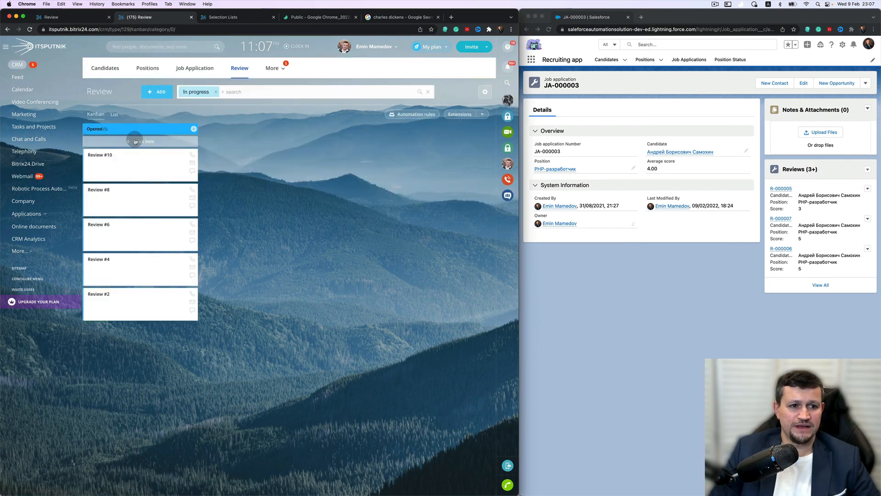
pyautogui.click(410, 117)
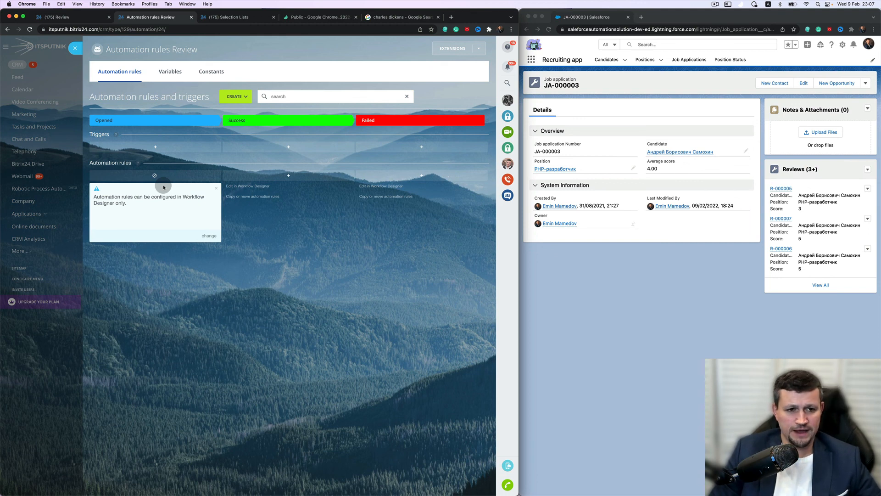
pyautogui.click(75, 48)
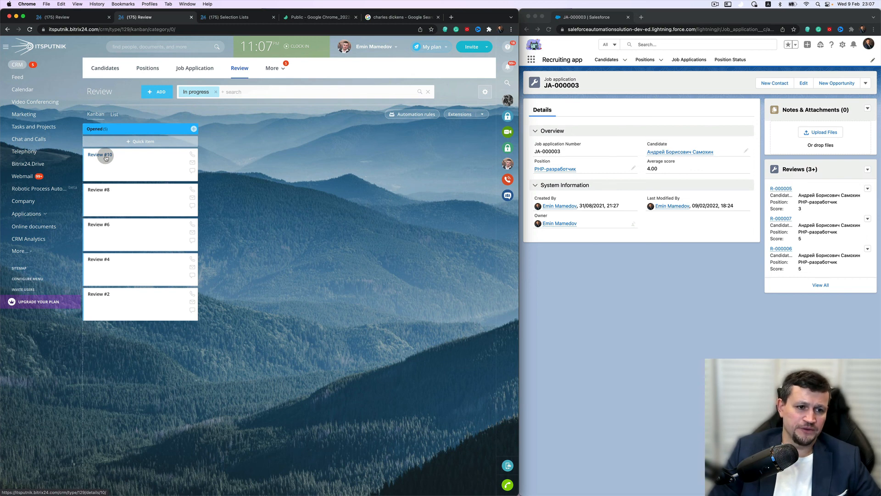
# Step: Look over the Job Application list and the Positions kanban, and compare them with the Position Status page in the Salesforce window
pyautogui.click(195, 67)
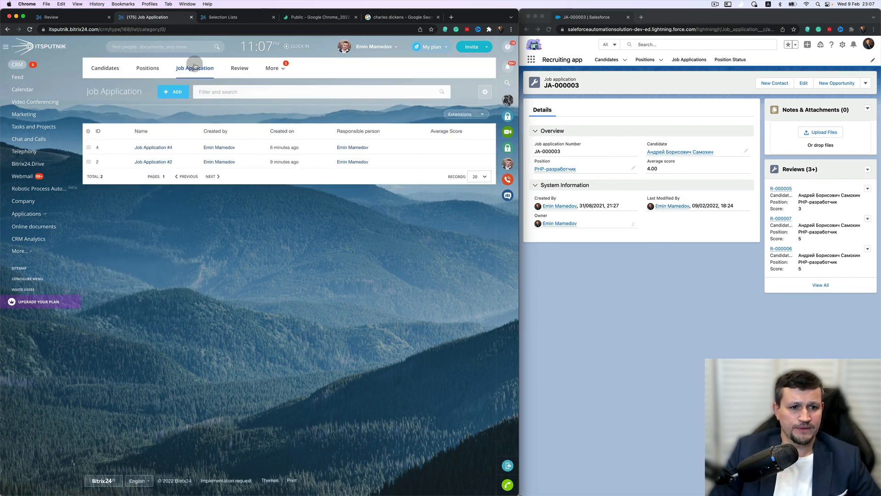
pyautogui.click(138, 69)
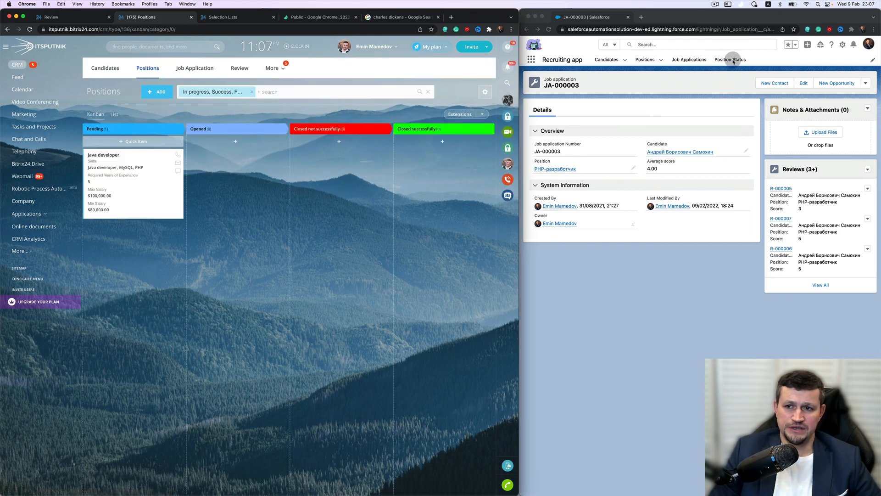
pyautogui.click(733, 61)
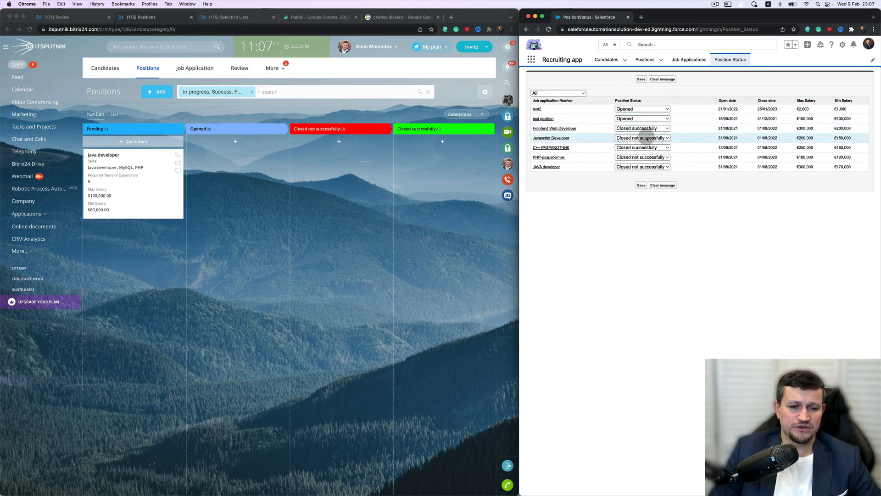
# Step: Switch back to the Bitrix24 window and move the Java developer position from the Pending stage to Opened
pyautogui.click(397, 204)
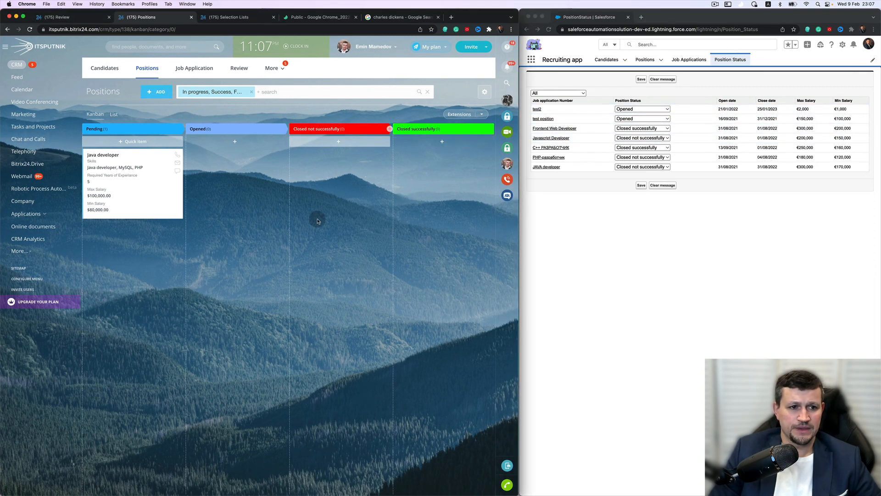
pyautogui.moveTo(120, 178); pyautogui.dragTo(217, 177)
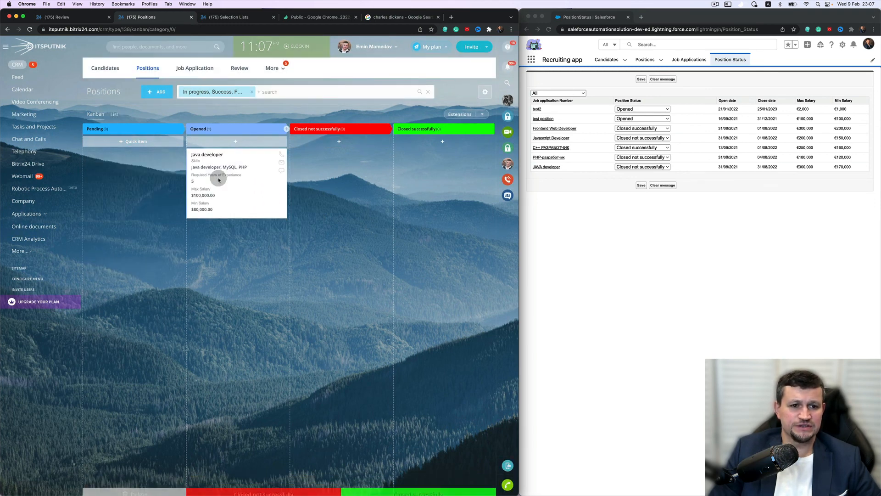
# Step: Add the Skills, Required Years of Experience, Max Salary and Min Salary columns to the Positions list, and open the Job Application list
pyautogui.click(115, 115)
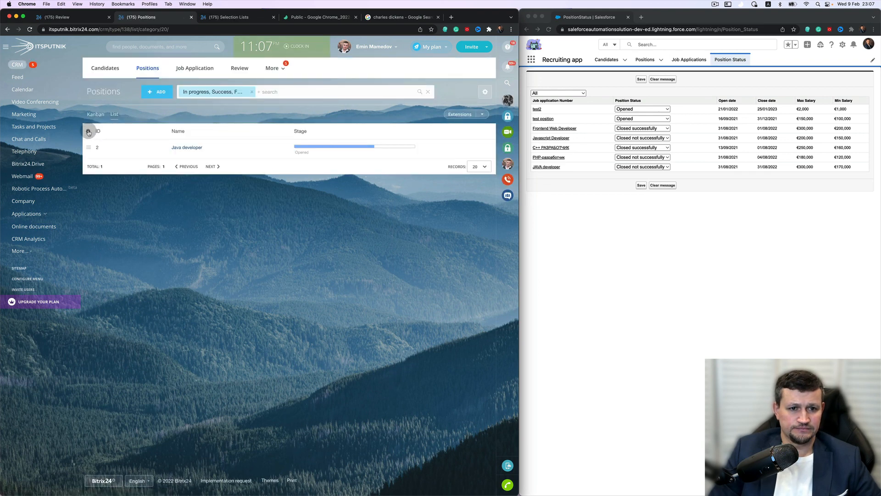
pyautogui.click(89, 132)
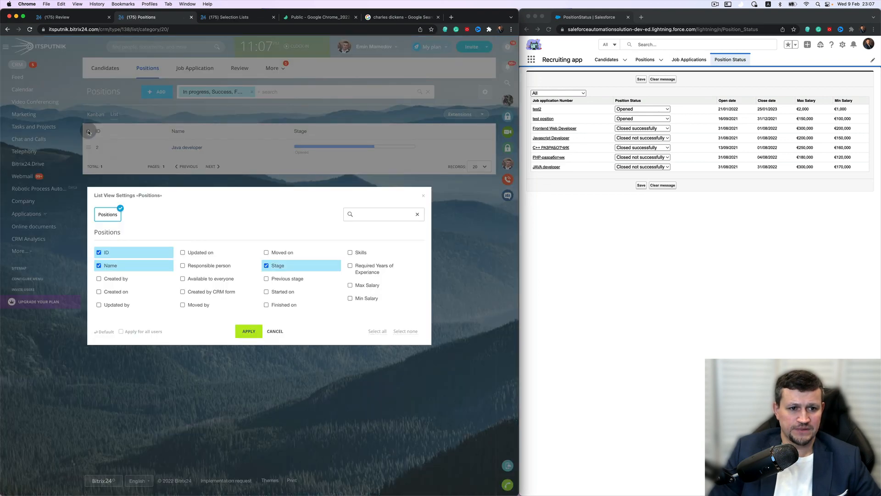
pyautogui.click(275, 331)
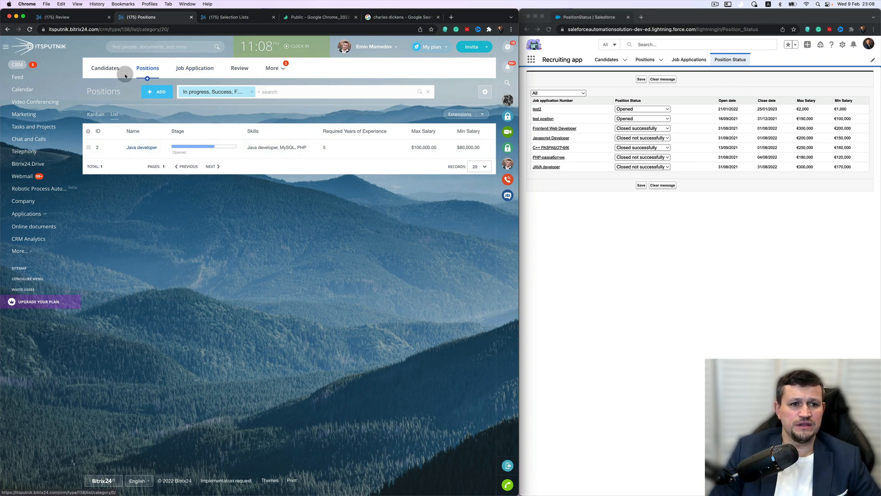
pyautogui.click(191, 72)
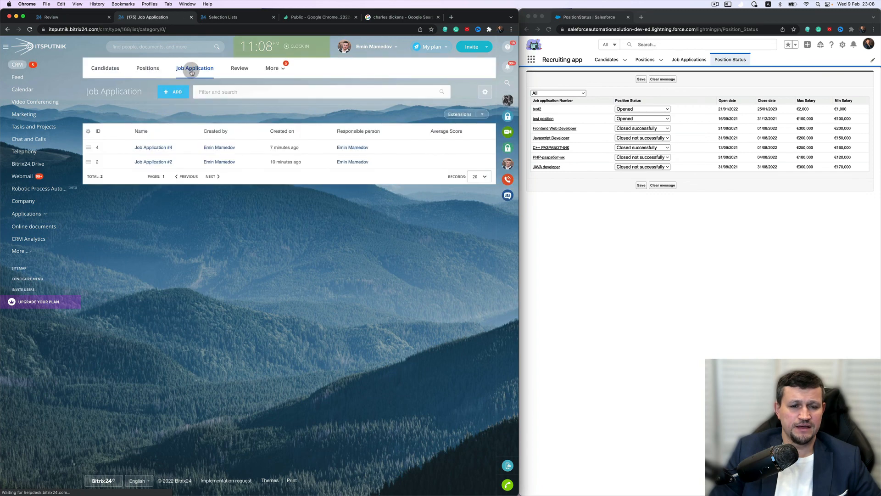